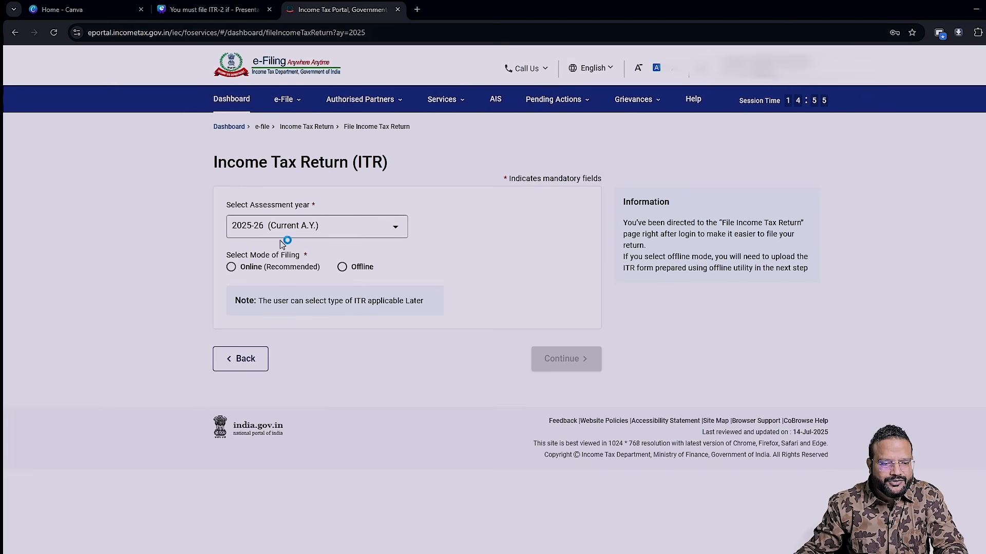
- Start a new online income tax return for assessment year 2025-26 and continue with the Individual status
click(236, 268)
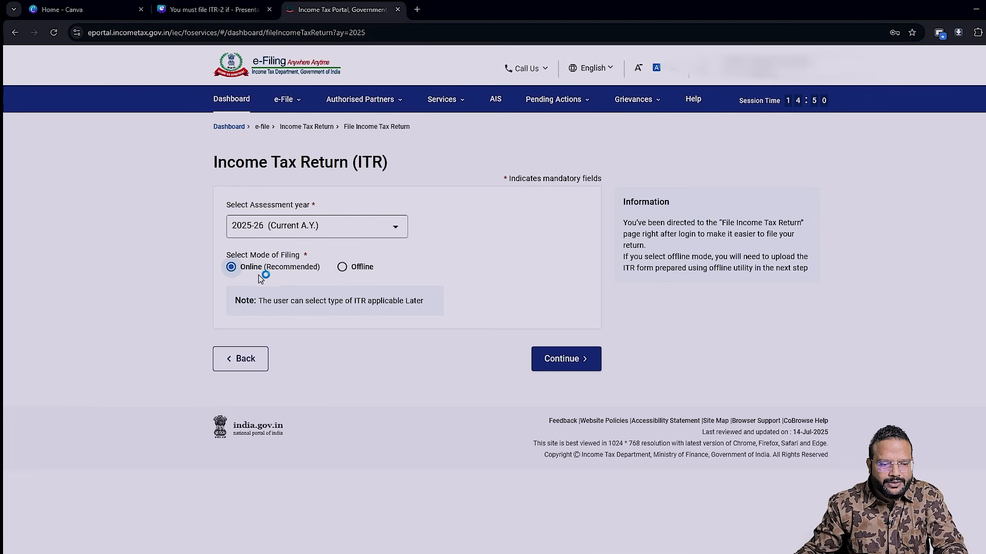
click(567, 359)
click(766, 348)
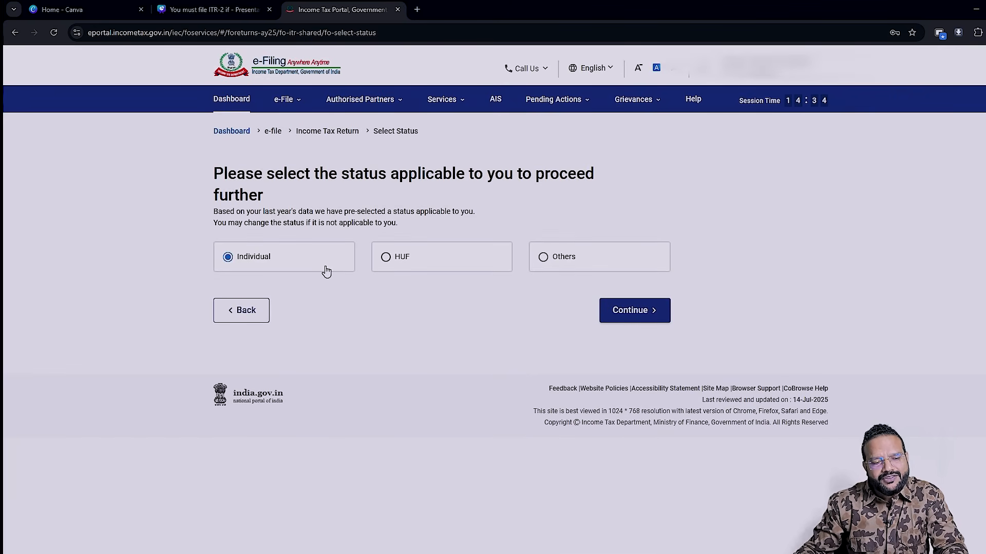
click(623, 318)
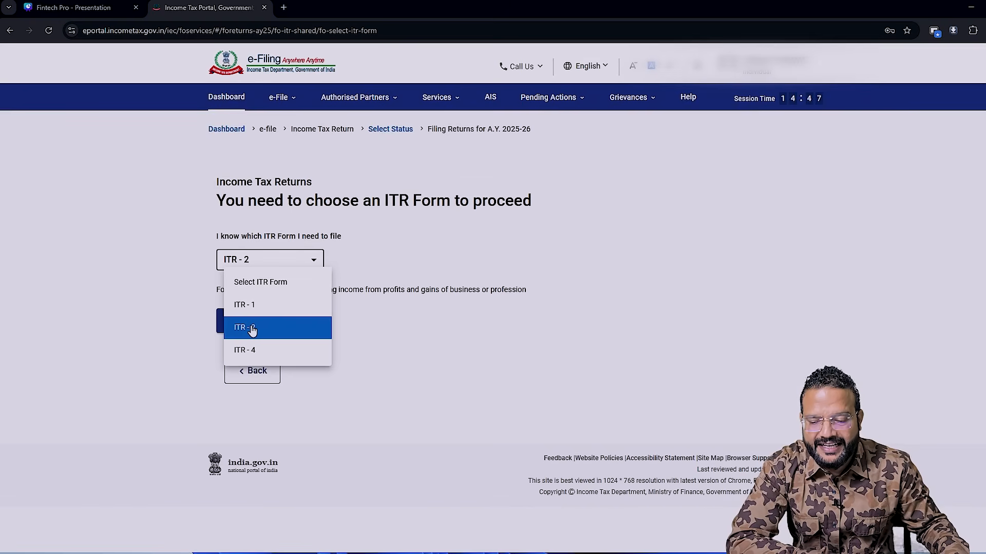
- Proceed with the ITR-2 form and continue with taxable income above the basic exemption limit as the filing reason
click(265, 335)
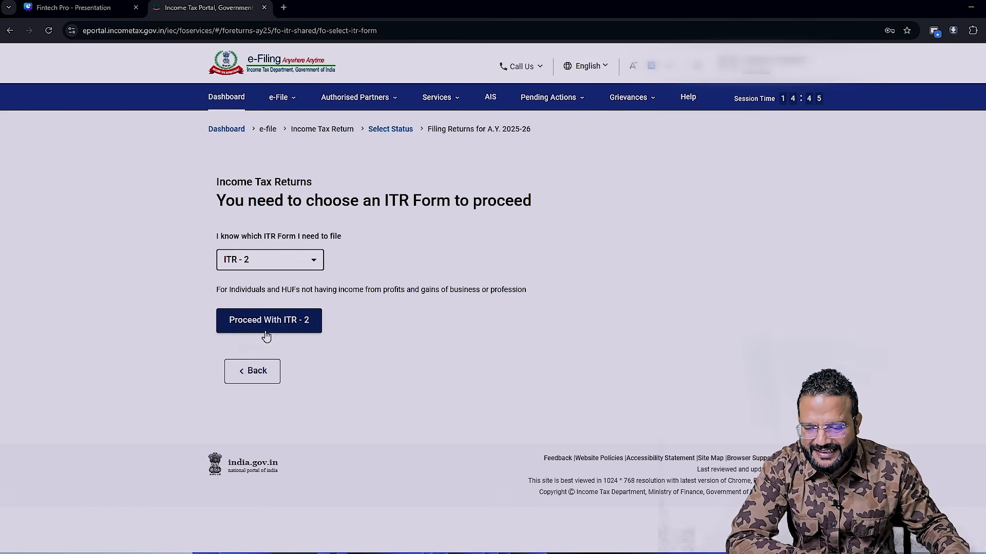
click(286, 329)
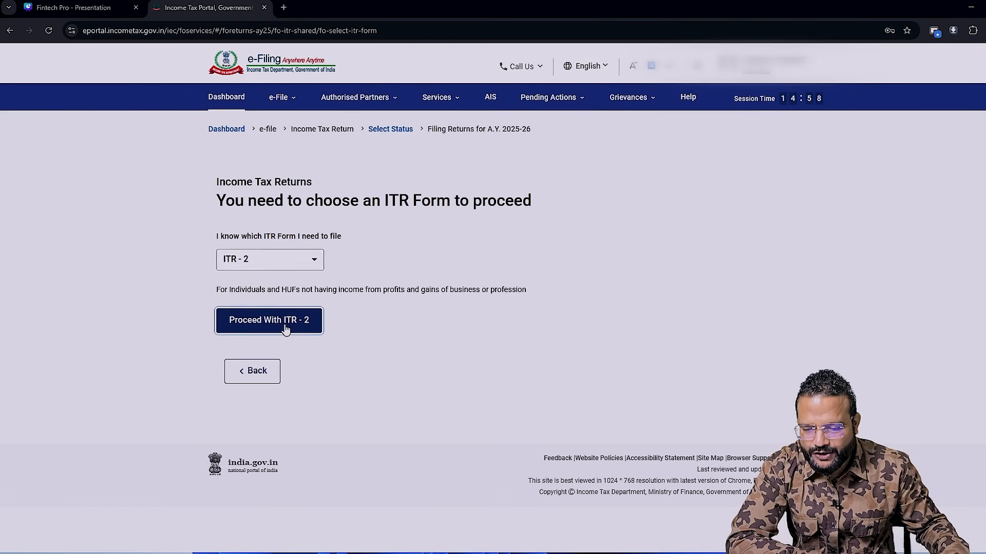
click(319, 304)
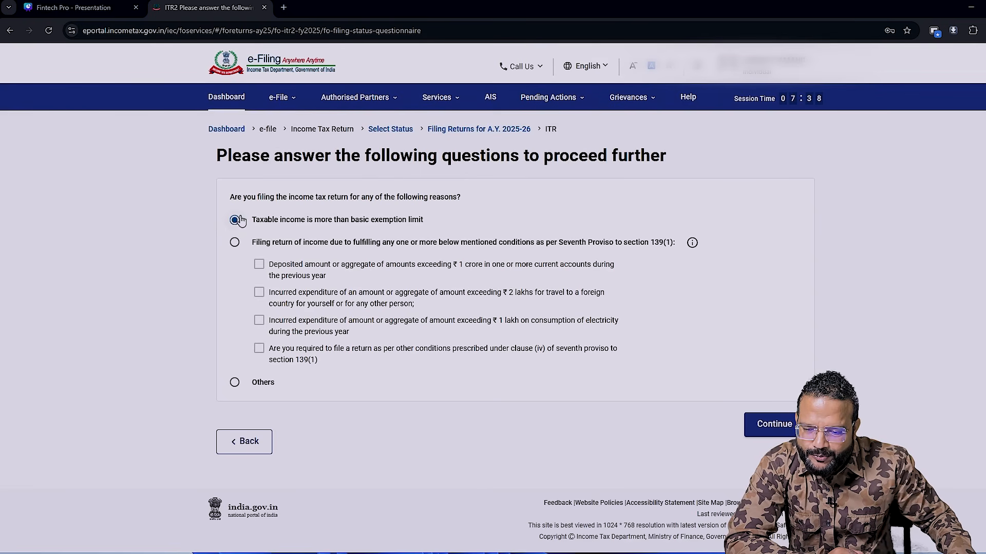
click(770, 424)
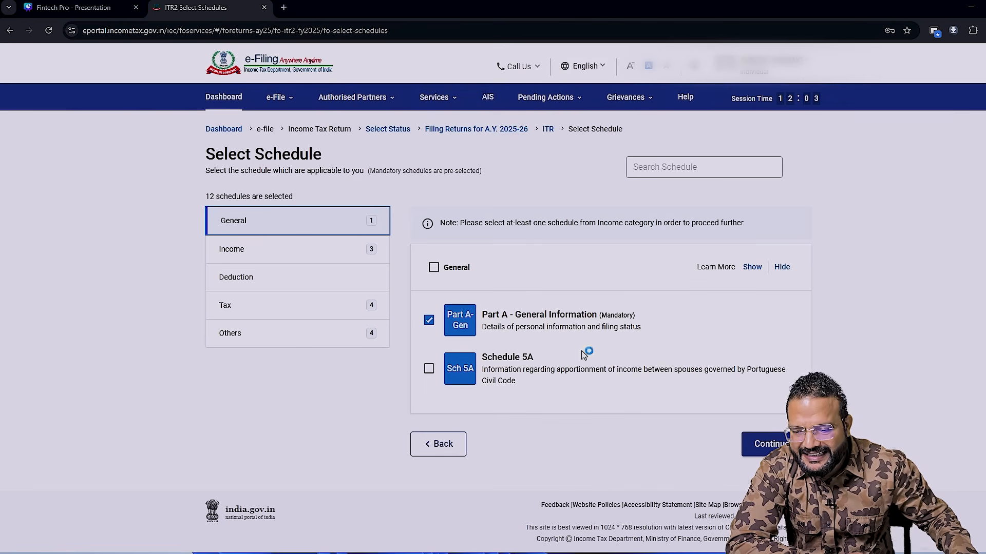
- Open the Income category of the schedule selection
click(233, 250)
scroll(600, 384, down, 3)
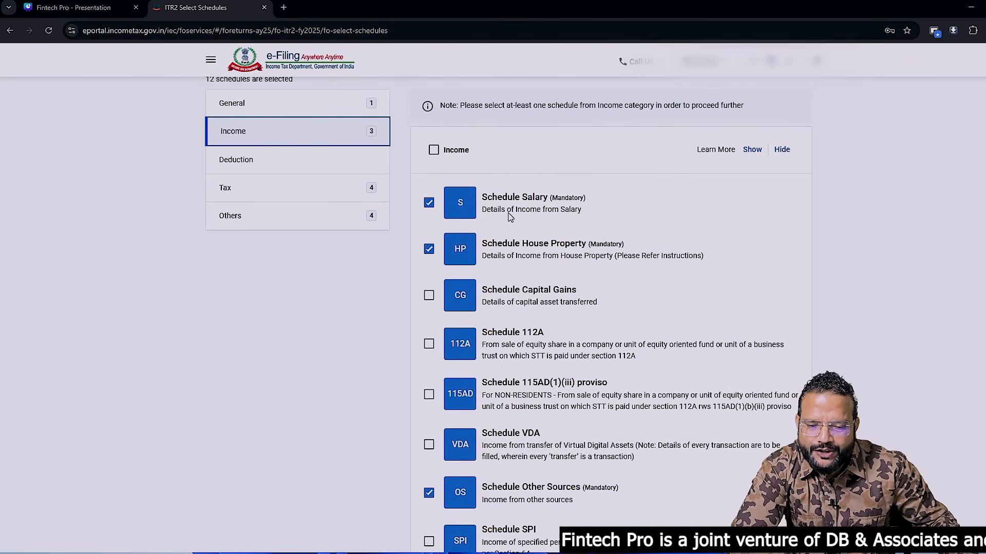
click(424, 206)
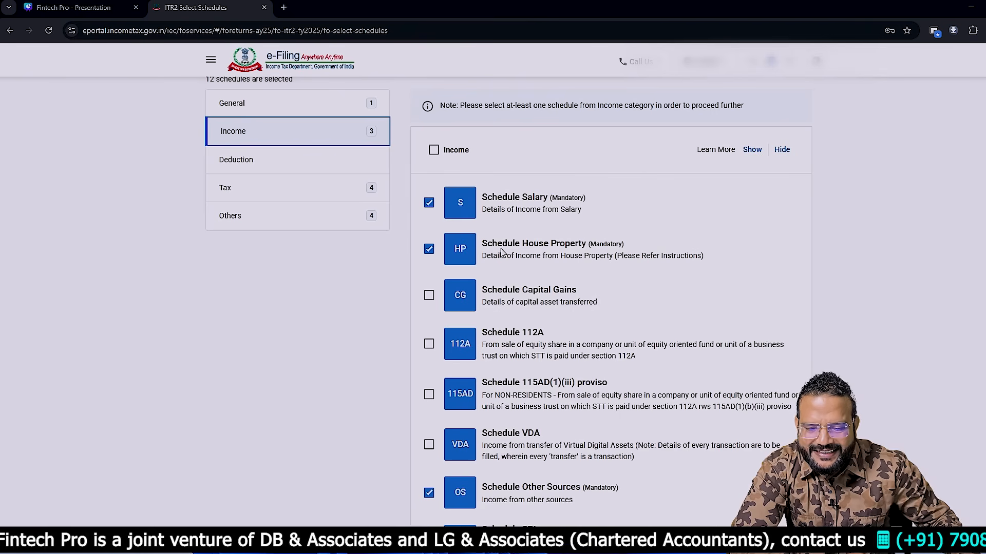
click(642, 255)
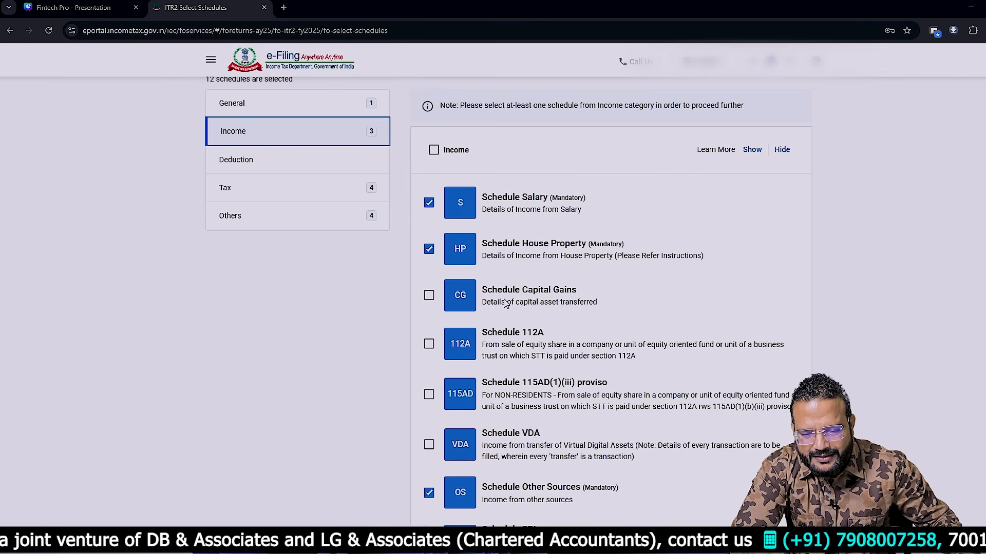
click(570, 318)
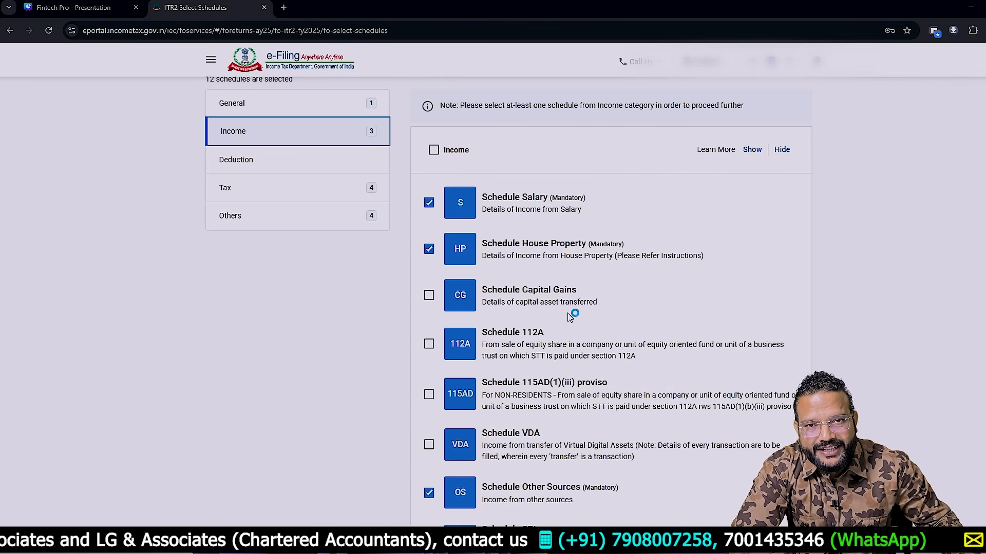
click(570, 318)
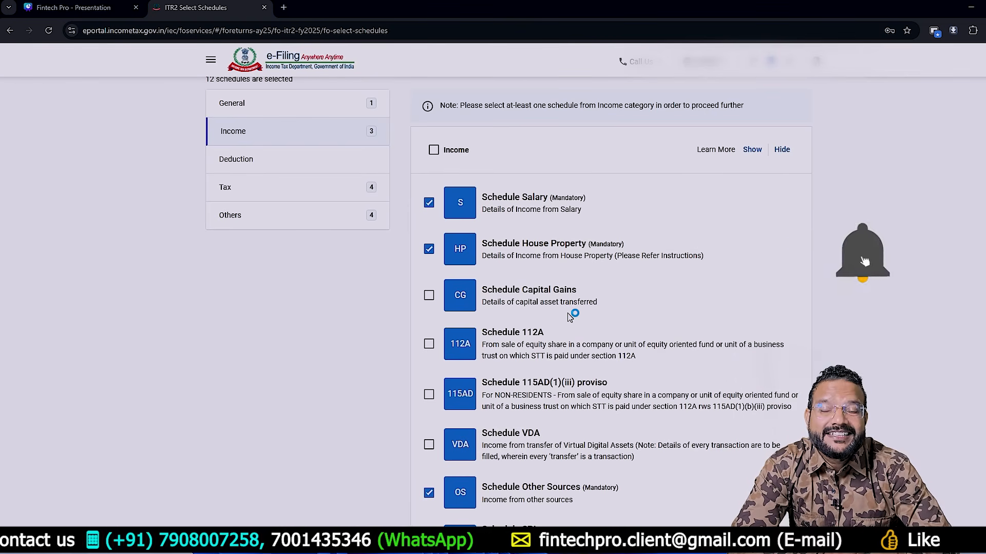
click(570, 317)
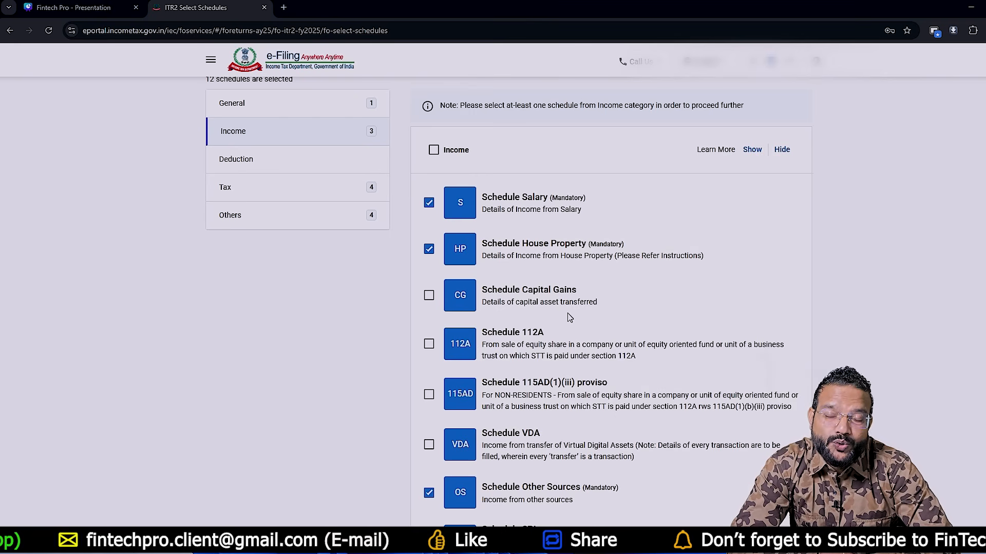
click(570, 317)
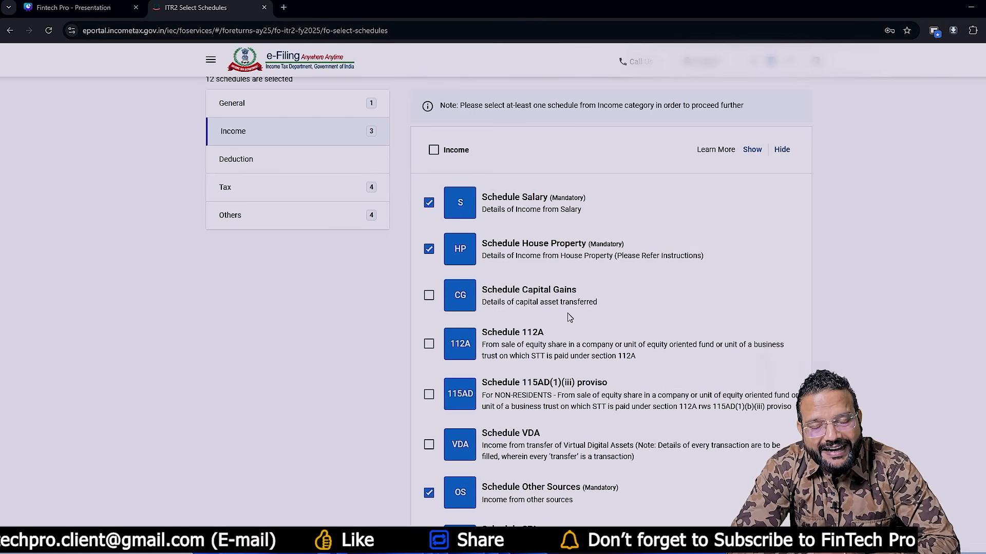
click(570, 317)
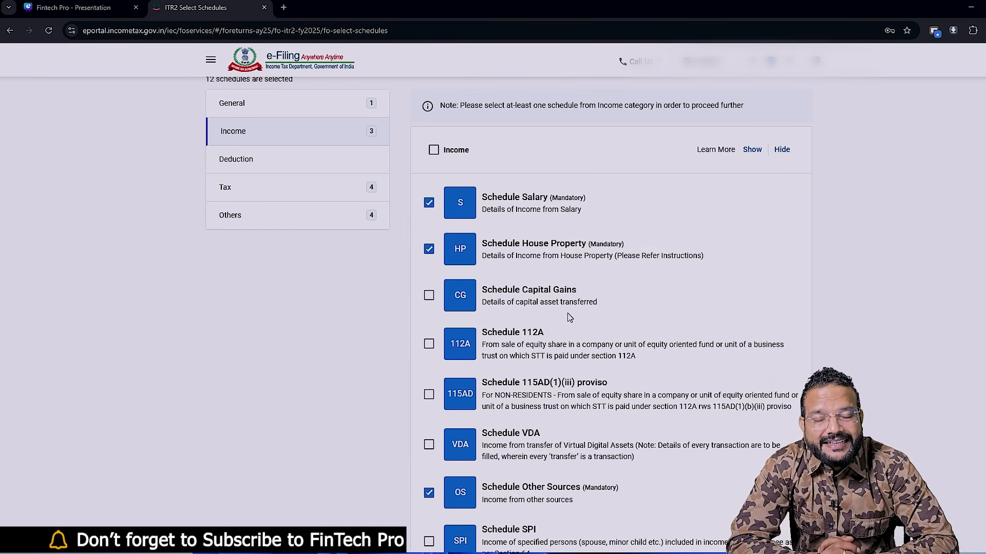
click(570, 317)
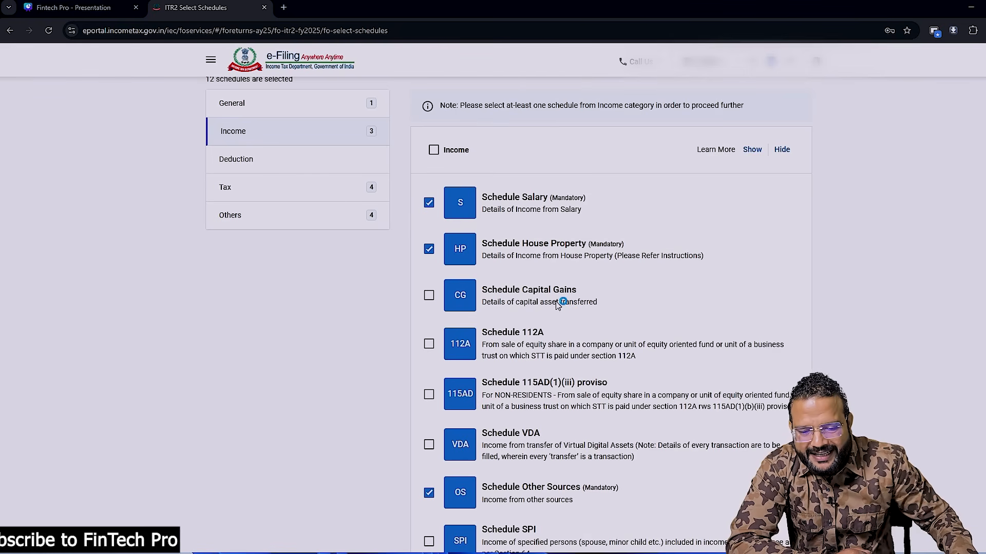
- Add Schedule Capital Gains, Schedule 112A and Schedule VDA to the selected income schedules
click(429, 297)
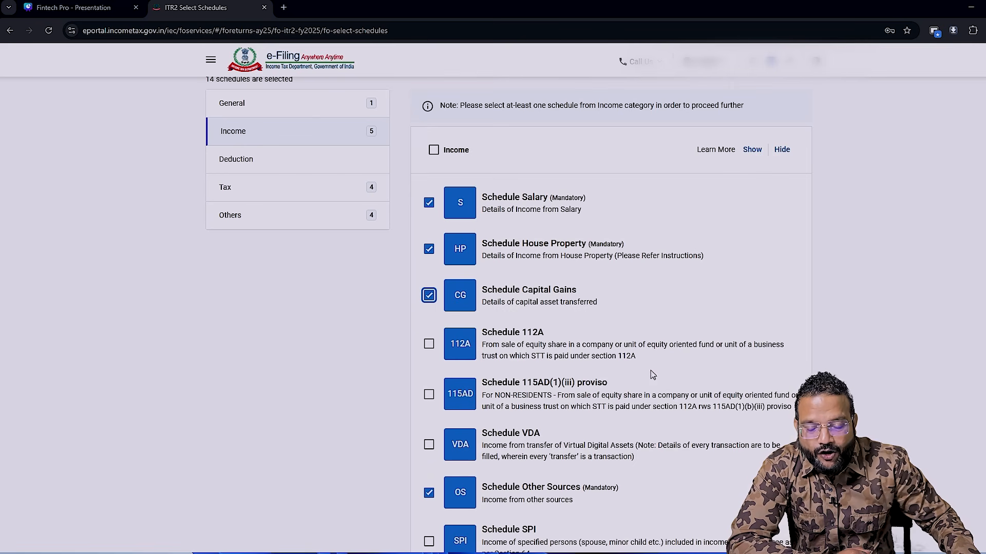
click(429, 343)
scroll(534, 411, down, 1)
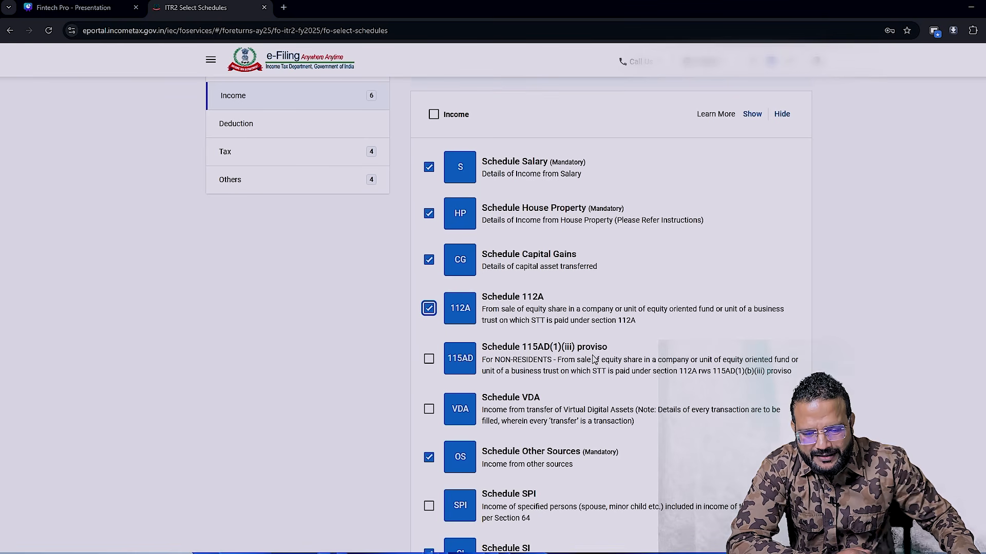
scroll(625, 357, down, 1)
scroll(624, 357, down, 1)
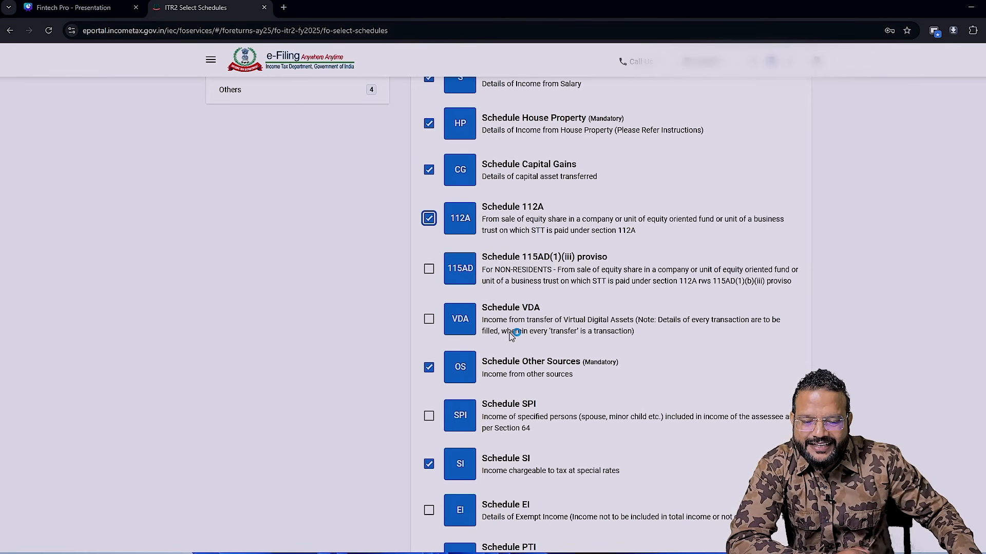
click(429, 319)
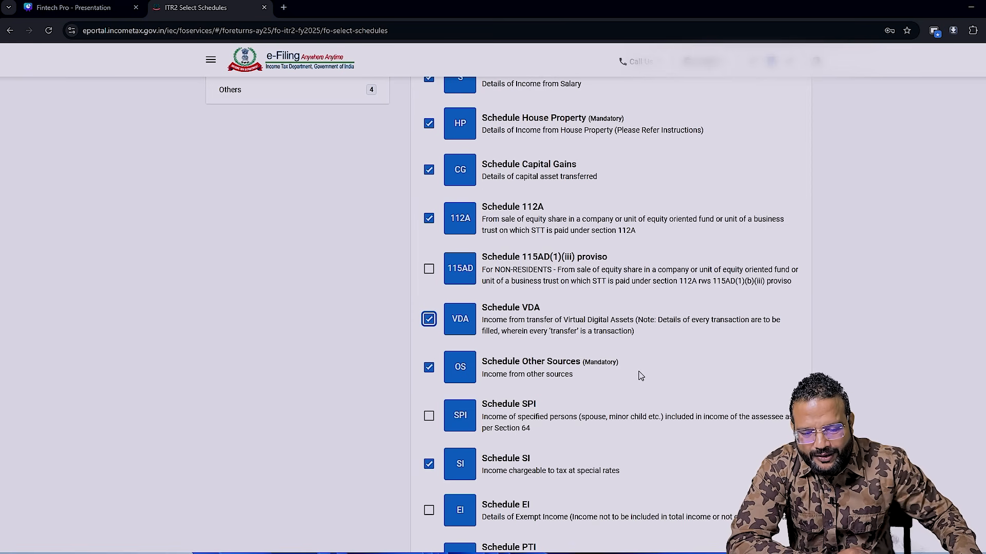
- Review the remaining Income schedules down to Schedule TR and the schedules offered in the Deduction category
scroll(640, 376, down, 2)
scroll(640, 377, down, 3)
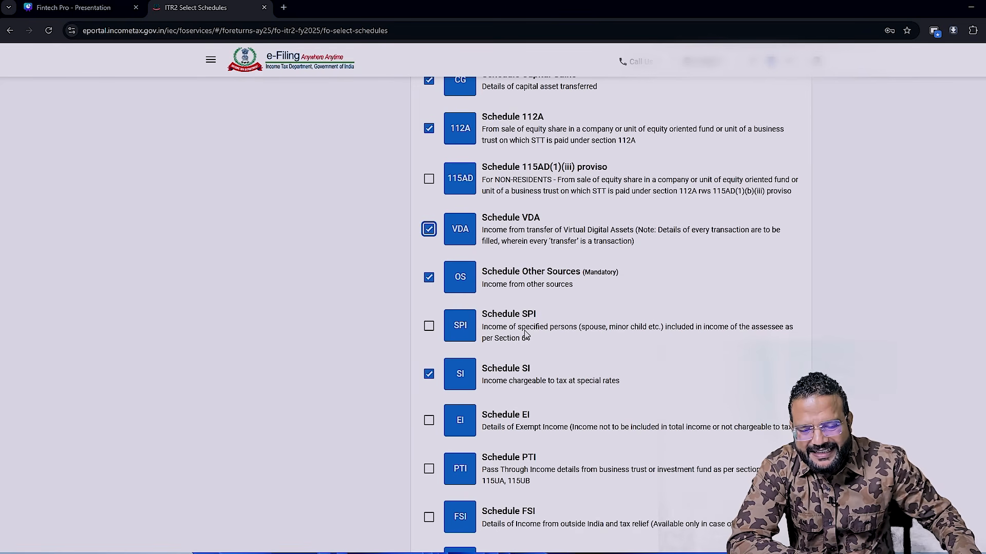
scroll(525, 335, down, 1)
scroll(525, 331, down, 1)
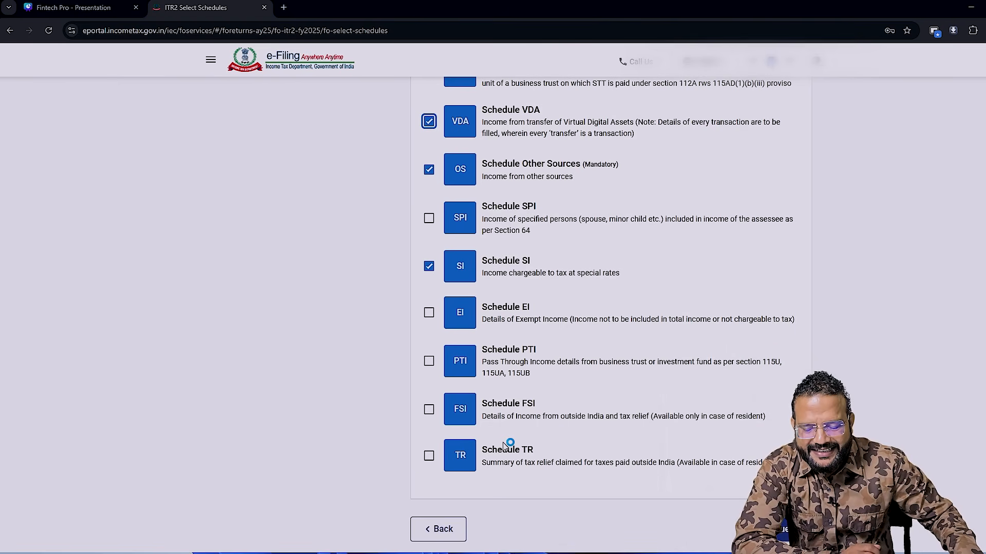
scroll(565, 437, up, 10)
click(302, 277)
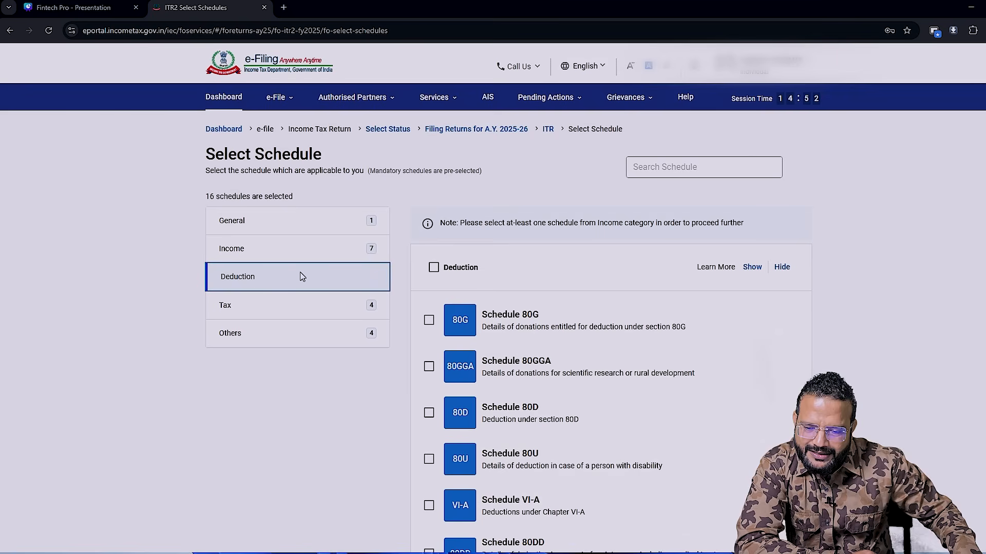
scroll(597, 413, down, 2)
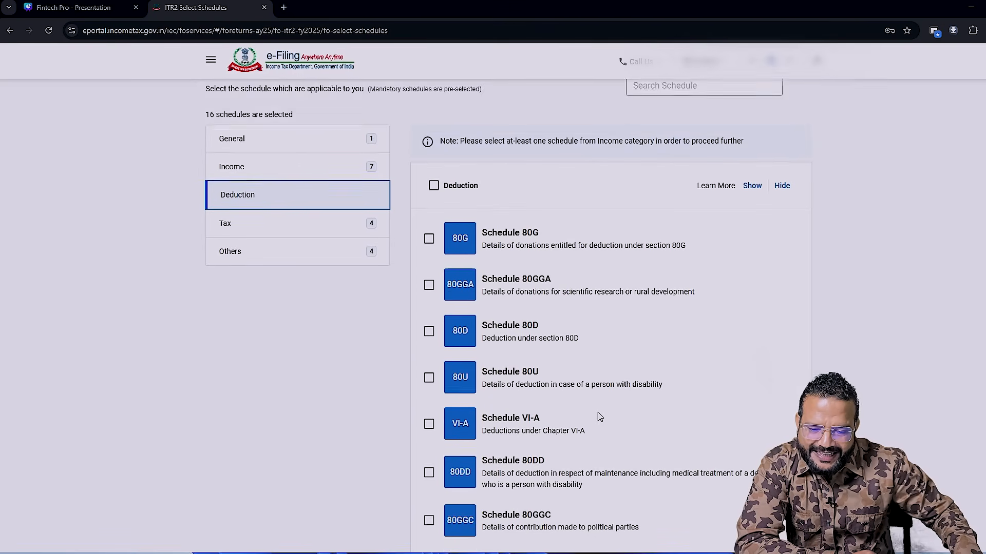
scroll(598, 412, down, 1)
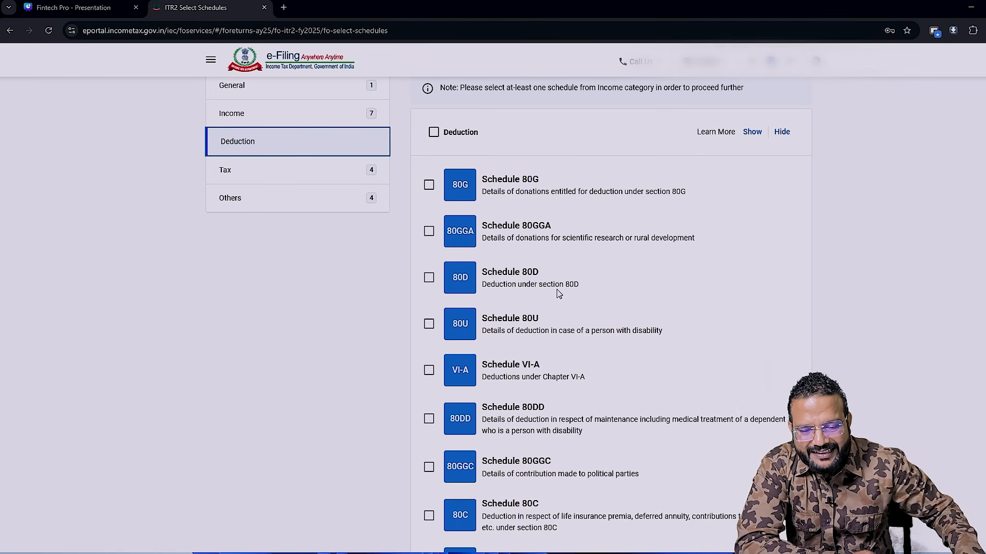
scroll(557, 289, down, 1)
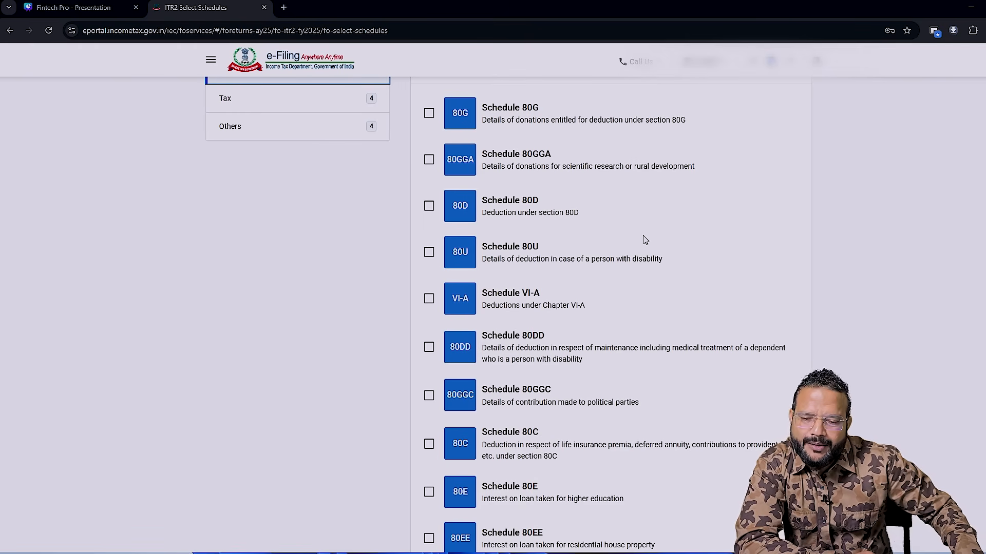
- Deselect the Tax deferred on ESOP schedule in the Tax category and open the Others category
scroll(645, 240, up, 1)
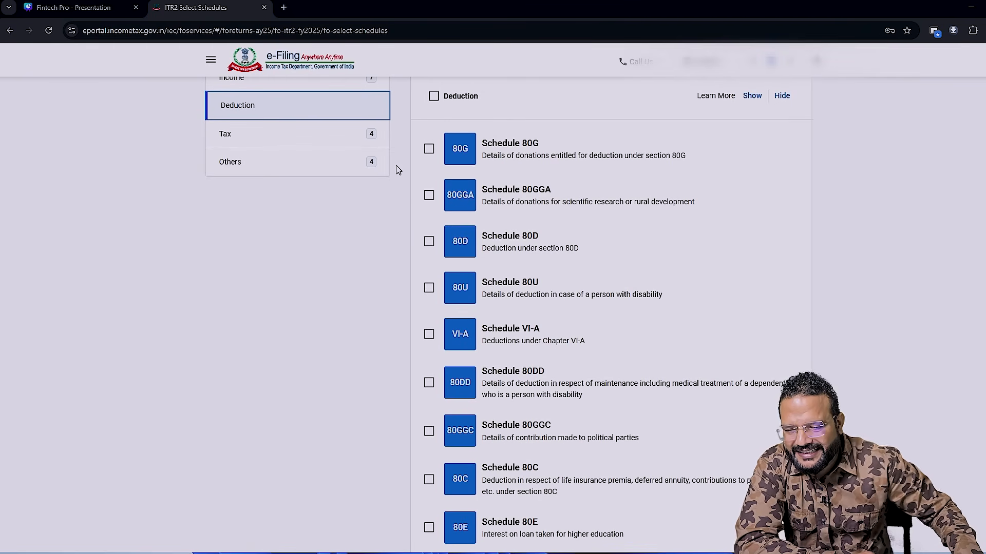
click(253, 140)
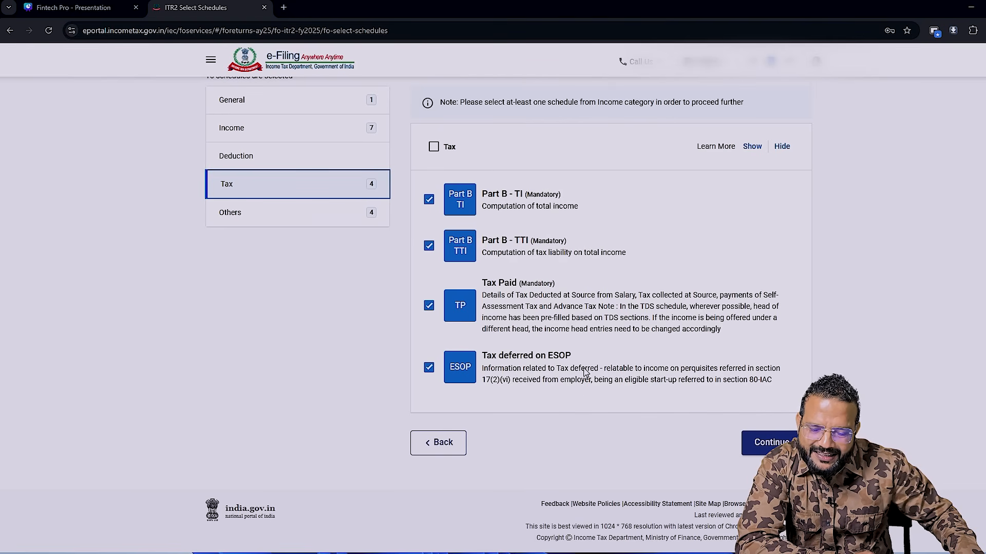
click(430, 369)
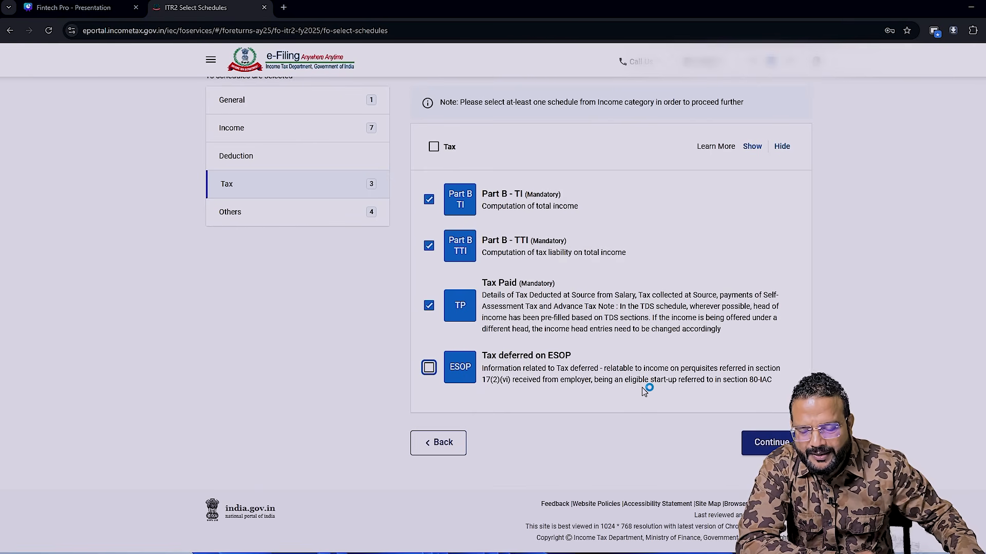
click(236, 211)
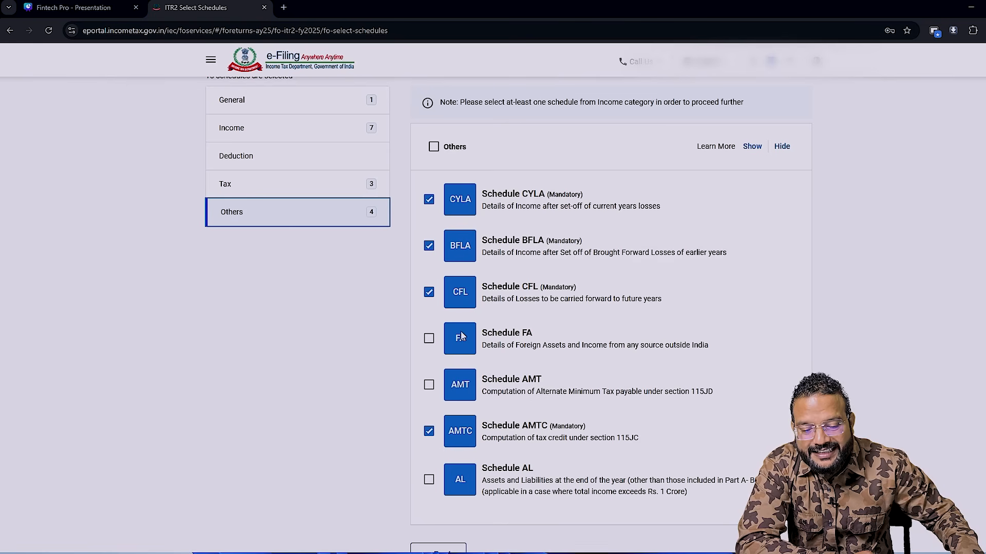
click(544, 347)
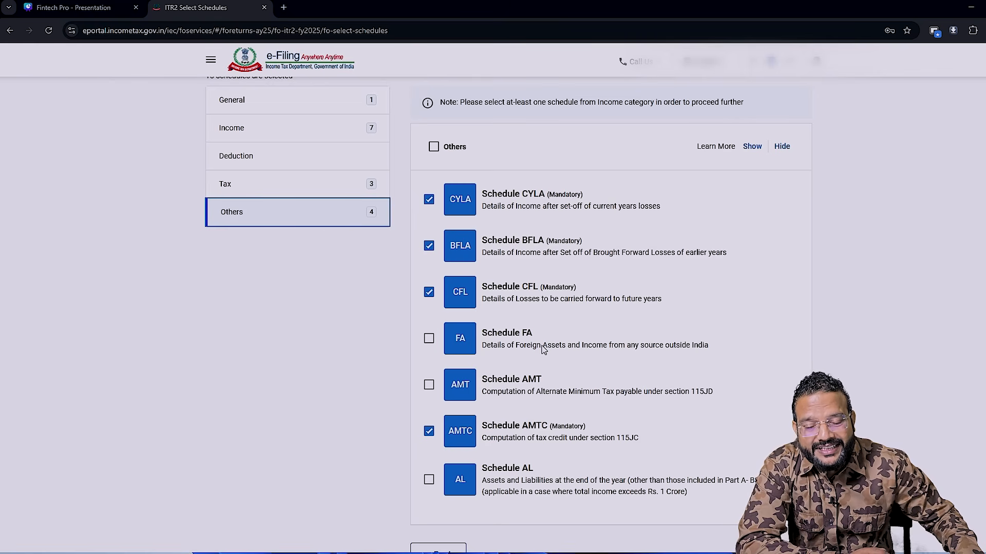
click(544, 348)
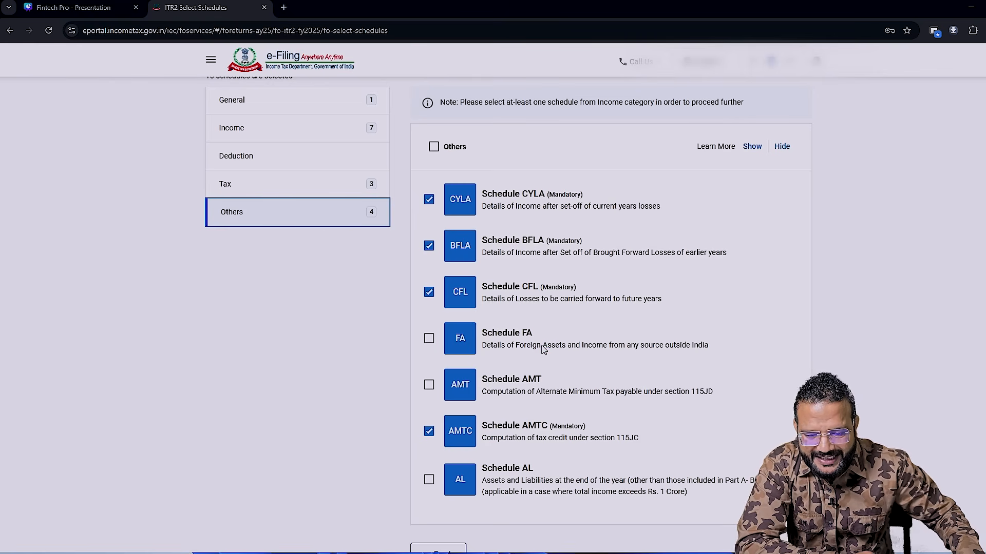
click(500, 402)
click(534, 393)
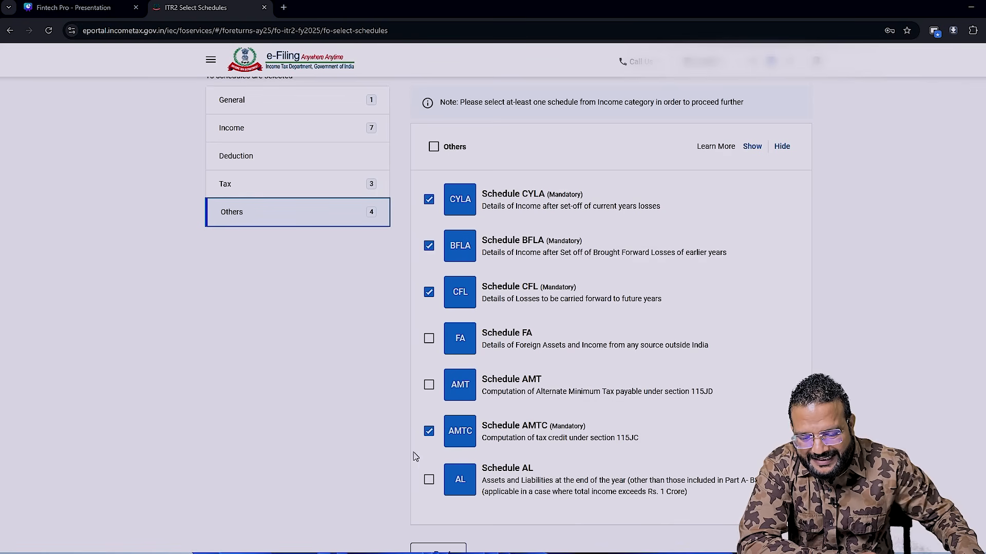
click(689, 389)
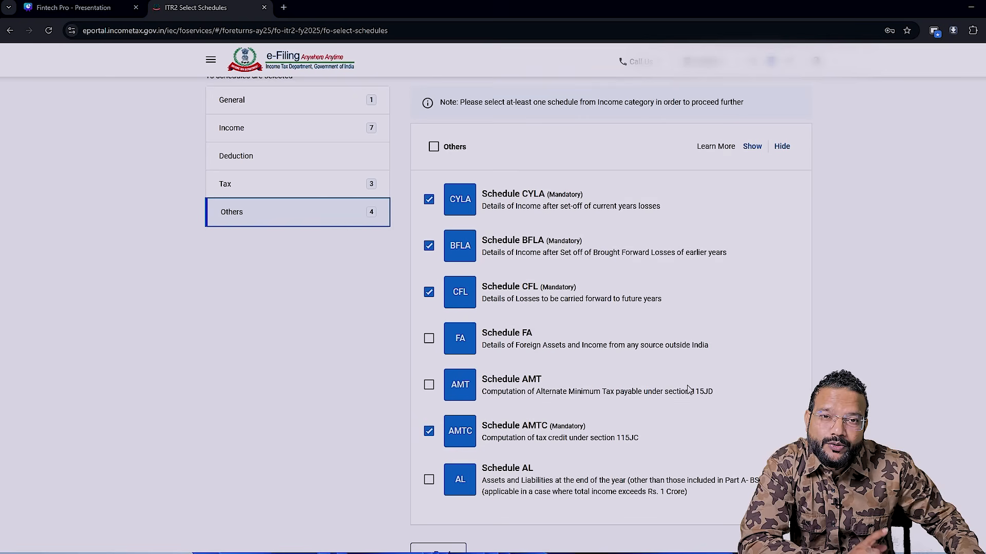
click(689, 389)
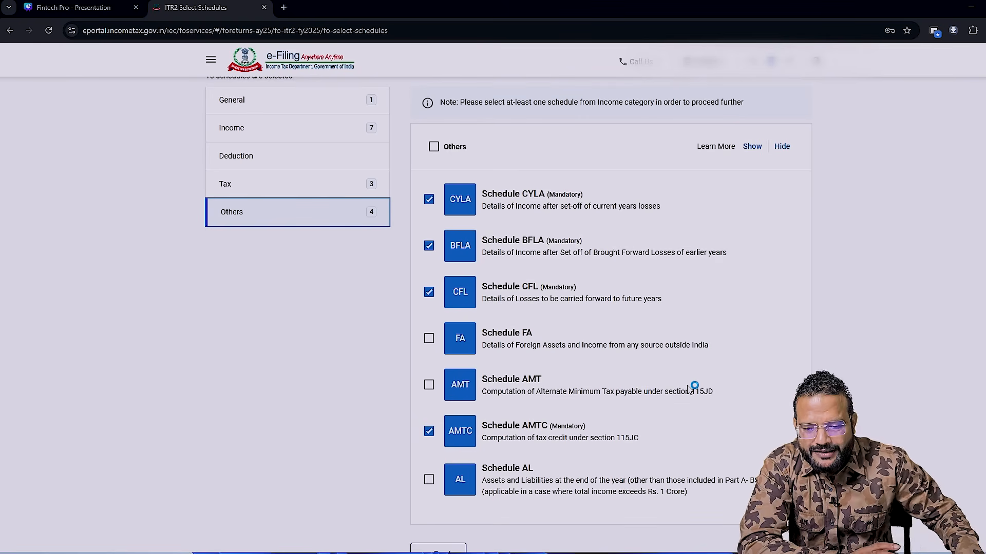
- Proceed with the selected schedules and skip the schedule questions to reach the return summary
scroll(689, 388, down, 2)
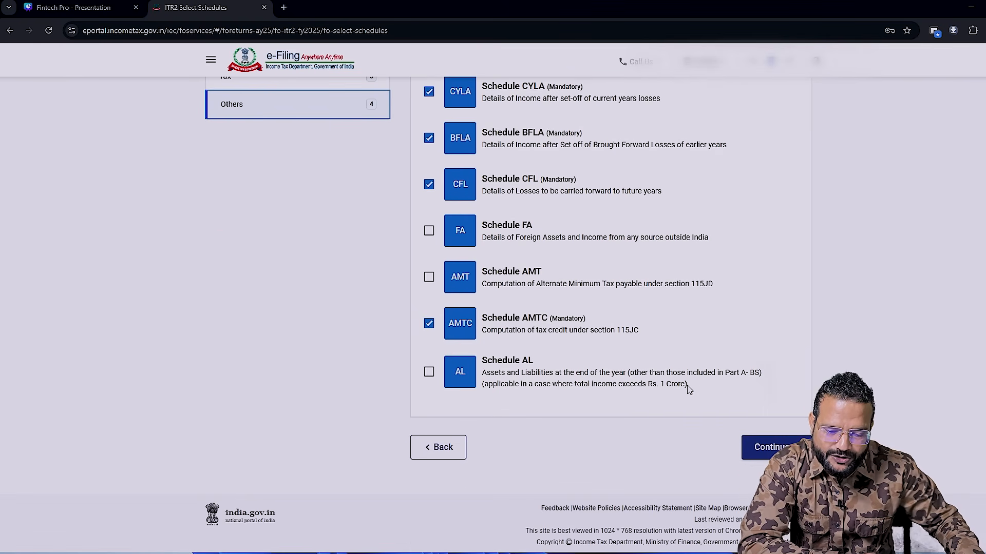
click(770, 447)
click(637, 216)
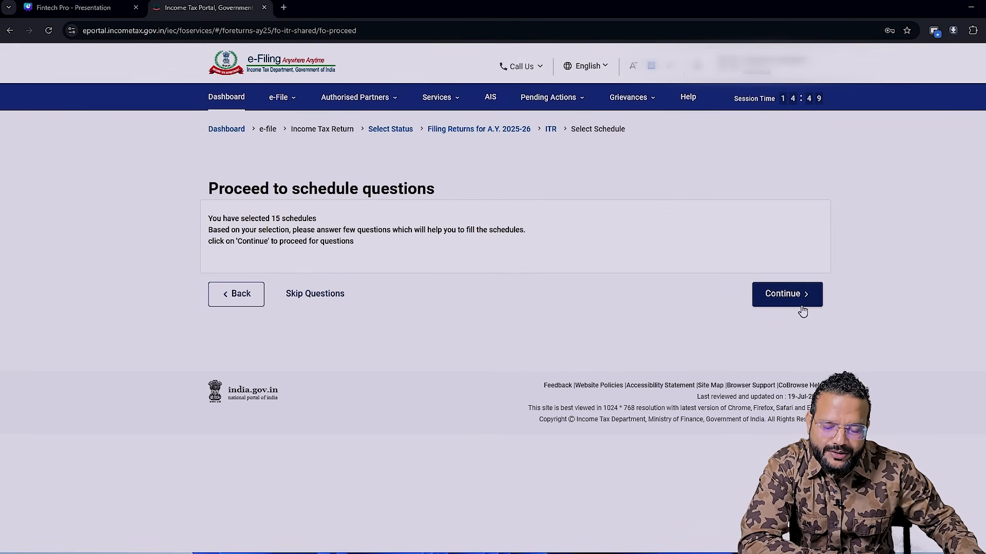
click(307, 295)
click(508, 376)
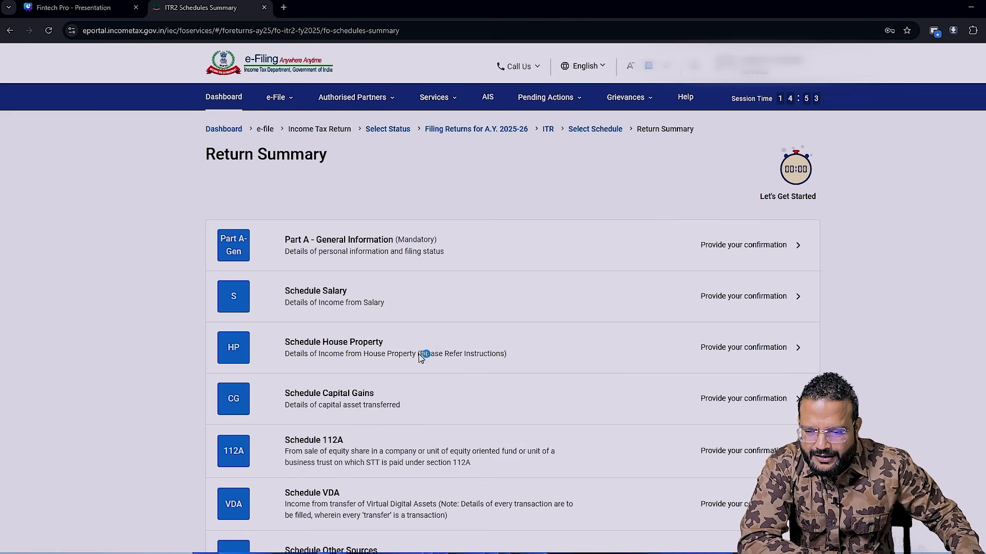
- Look through the schedules in the return summary and open Part A - General Information
scroll(426, 346, down, 3)
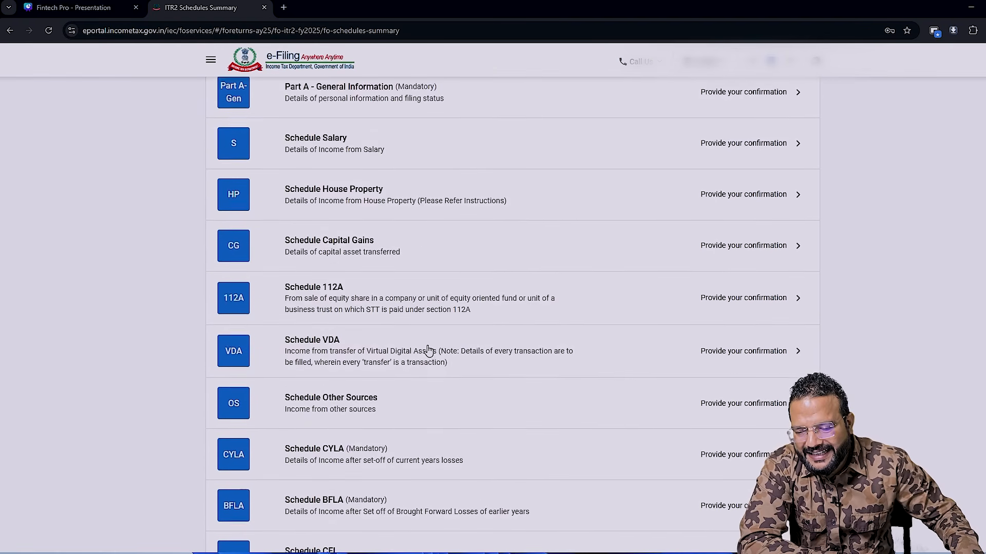
scroll(429, 349, down, 8)
scroll(428, 351, up, 11)
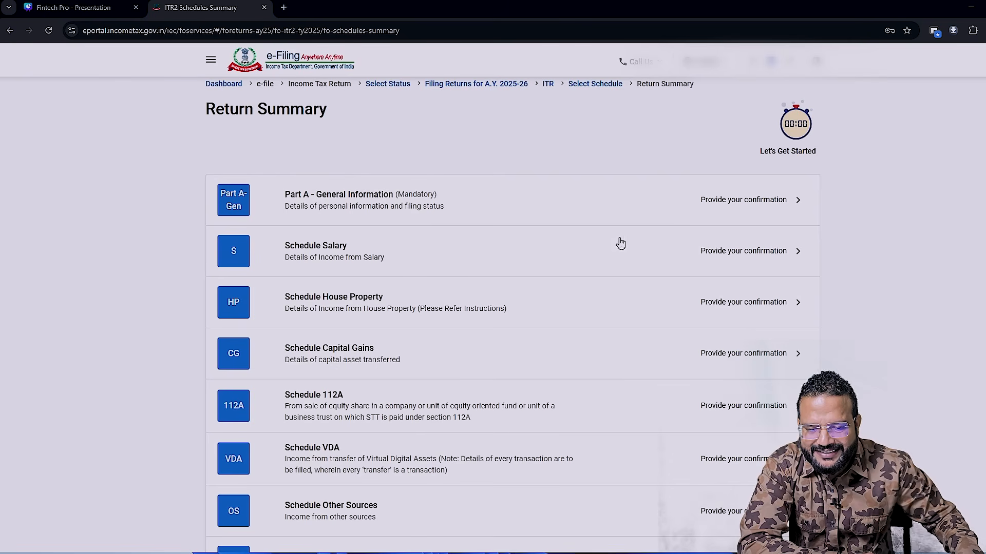
click(760, 208)
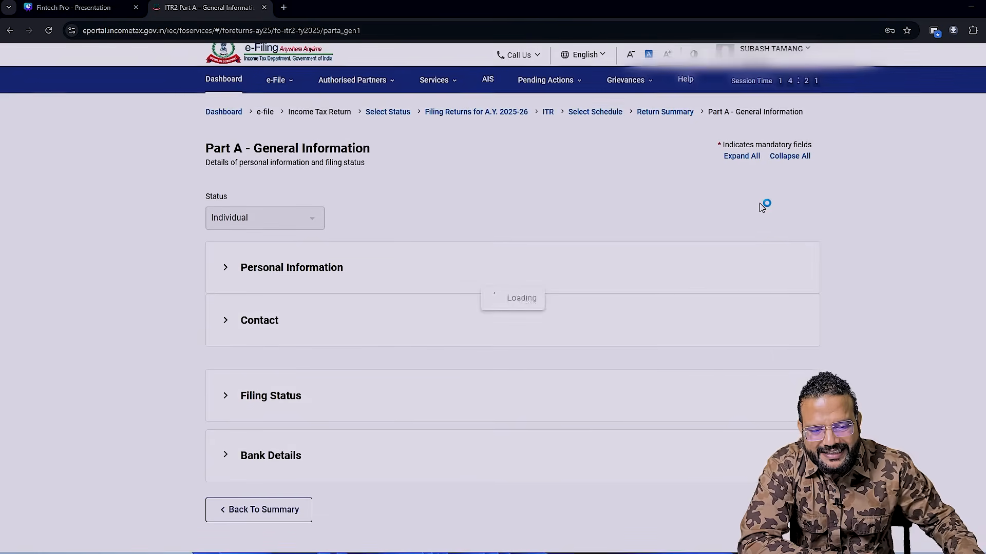
- Expand the Filing Status section and review the filing section and the tax regime opt-out choices
scroll(768, 221, down, 2)
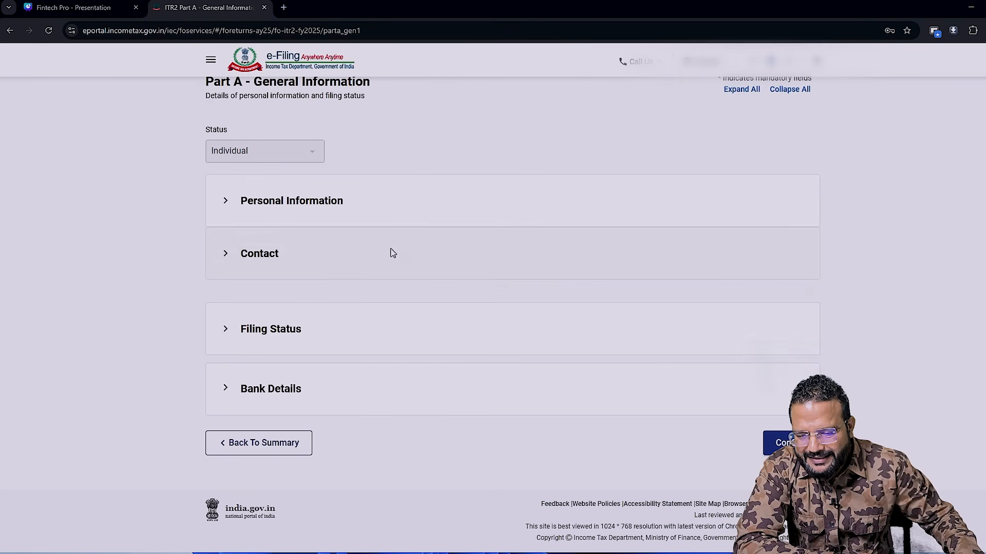
click(247, 347)
scroll(242, 333, down, 2)
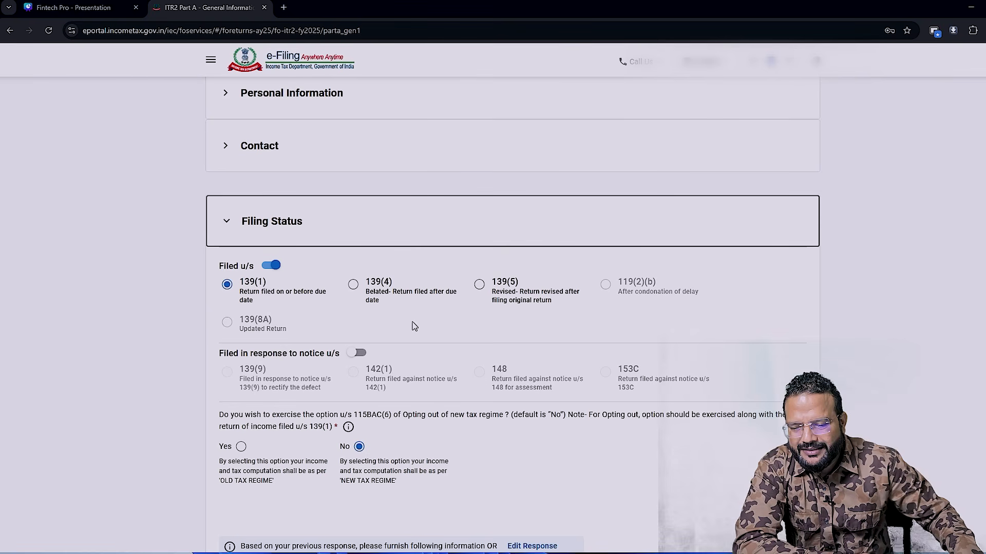
scroll(414, 326, down, 2)
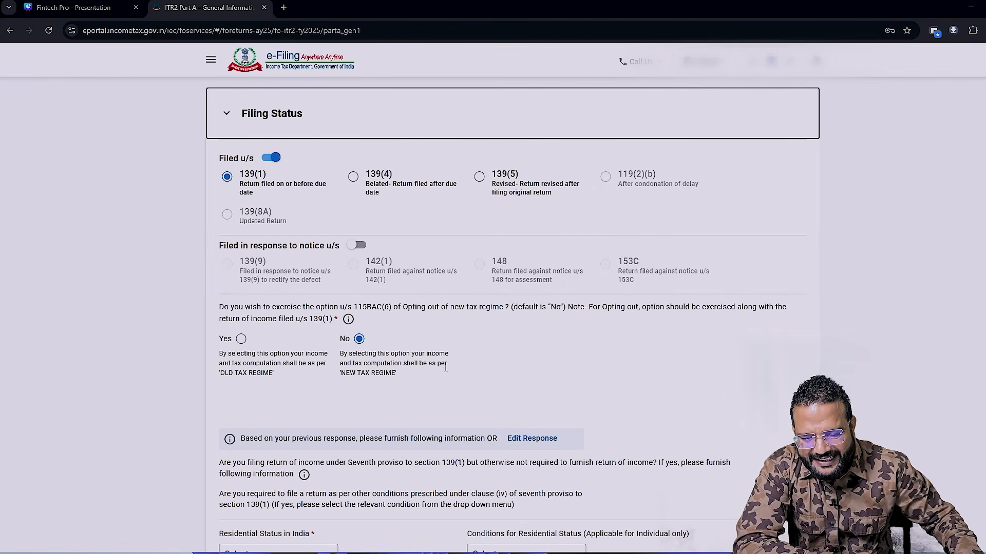
scroll(446, 367, down, 1)
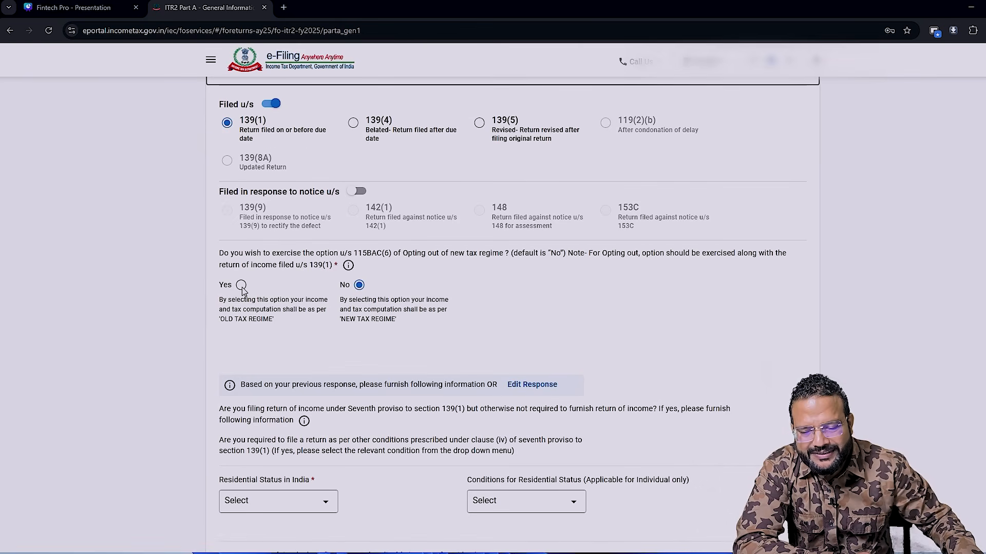
- Set the residential status in India to Resident, with the condition of 182 days or more in India during the previous year [section 6(1)(a)]
scroll(241, 291, down, 2)
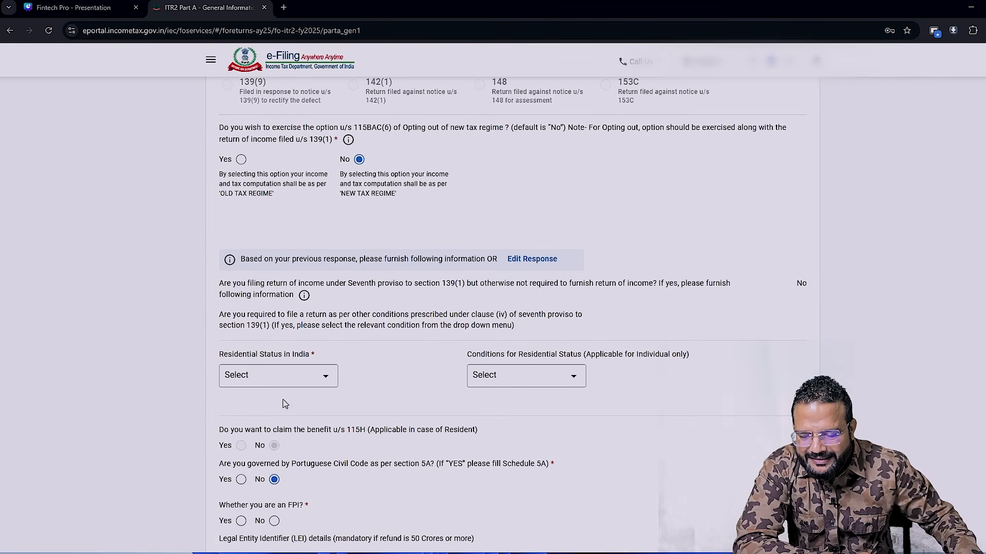
click(323, 378)
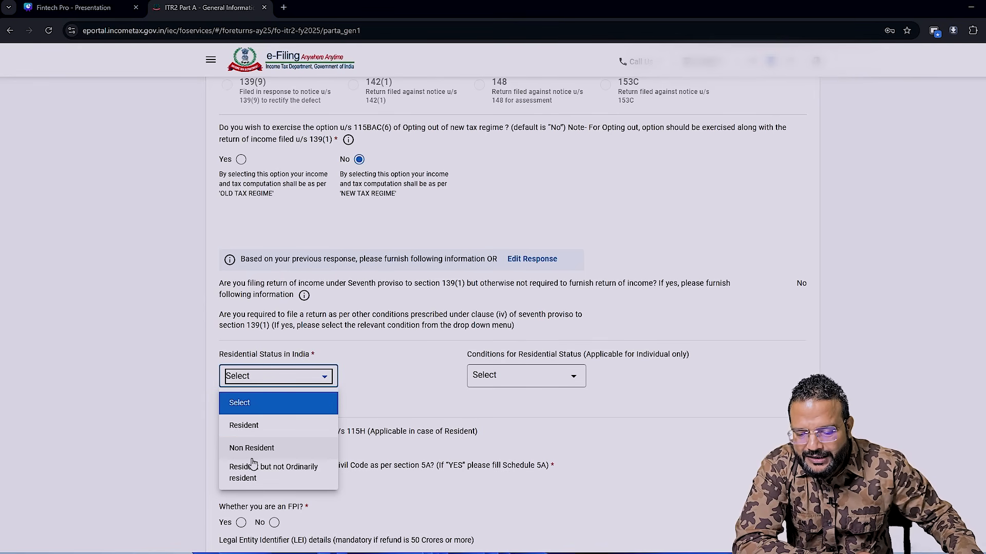
click(270, 430)
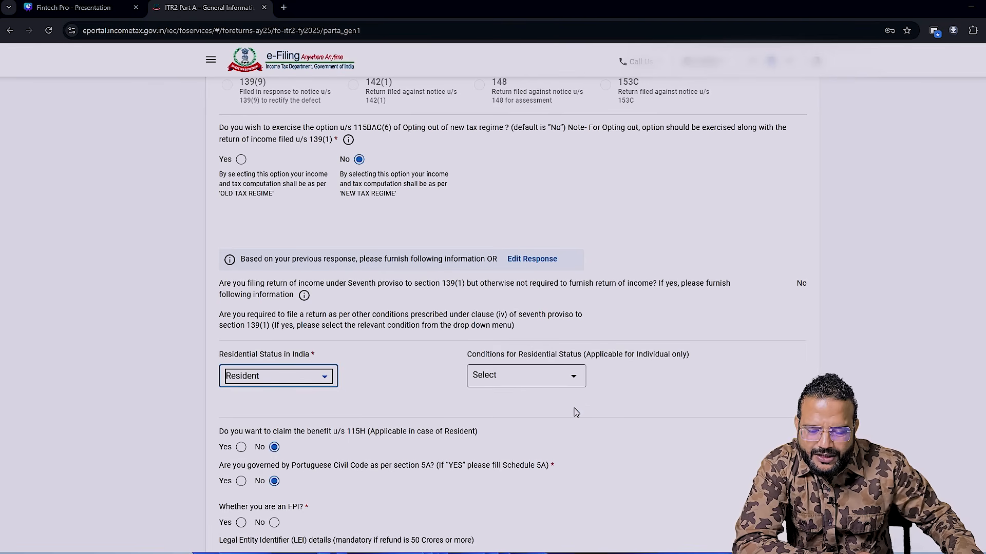
click(556, 383)
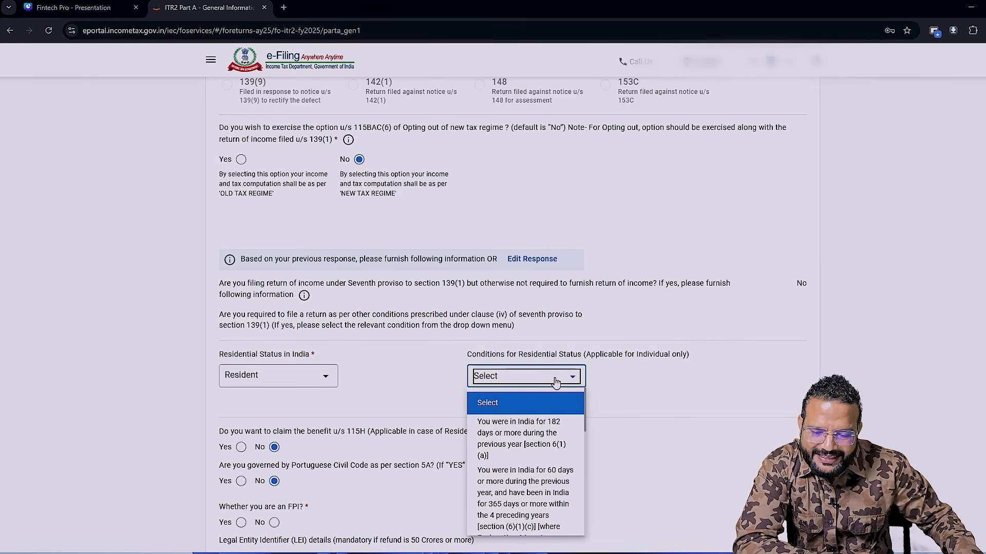
click(526, 440)
- Answer No to the questions on being an FPI, being a Director in a company and holding unlisted equity shares
scroll(629, 427, down, 5)
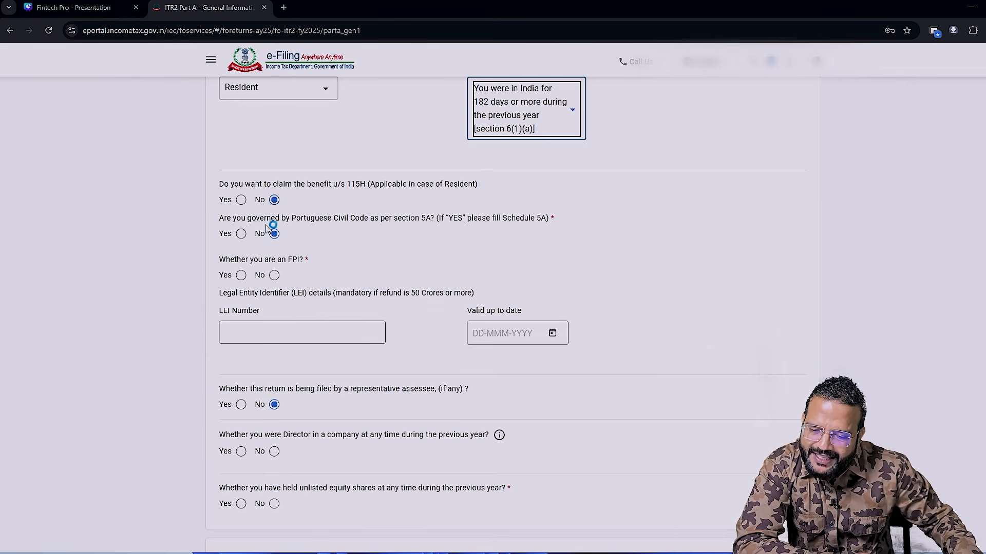
click(274, 276)
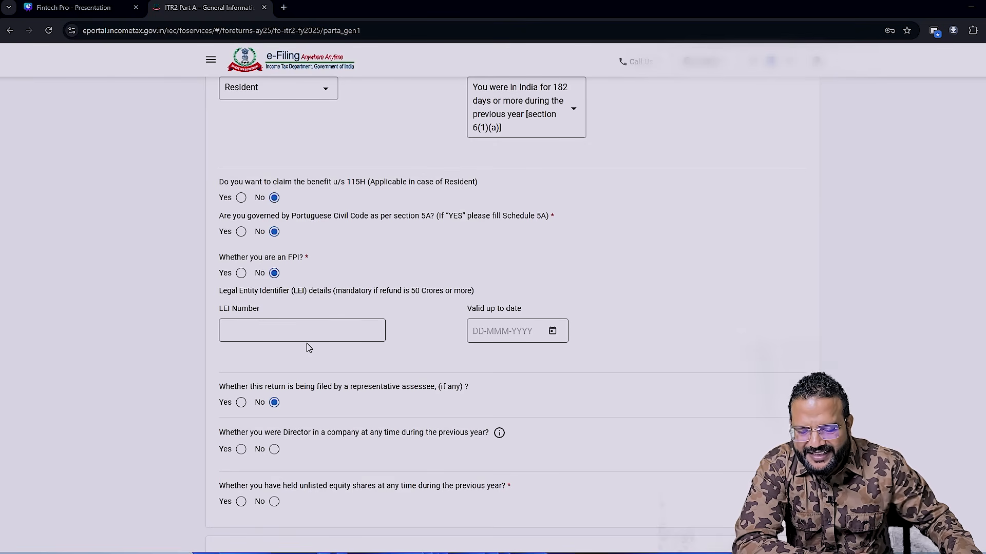
scroll(308, 348, down, 2)
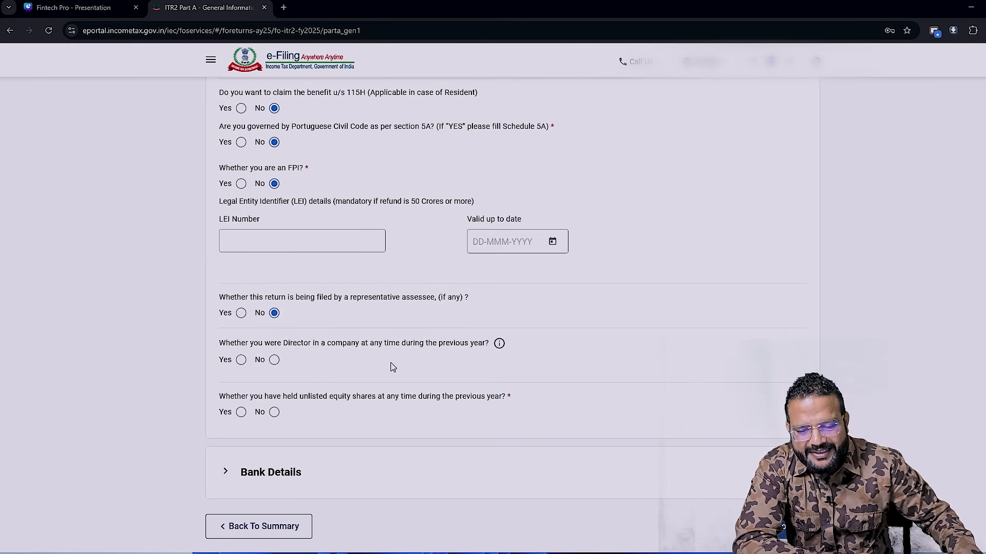
click(274, 361)
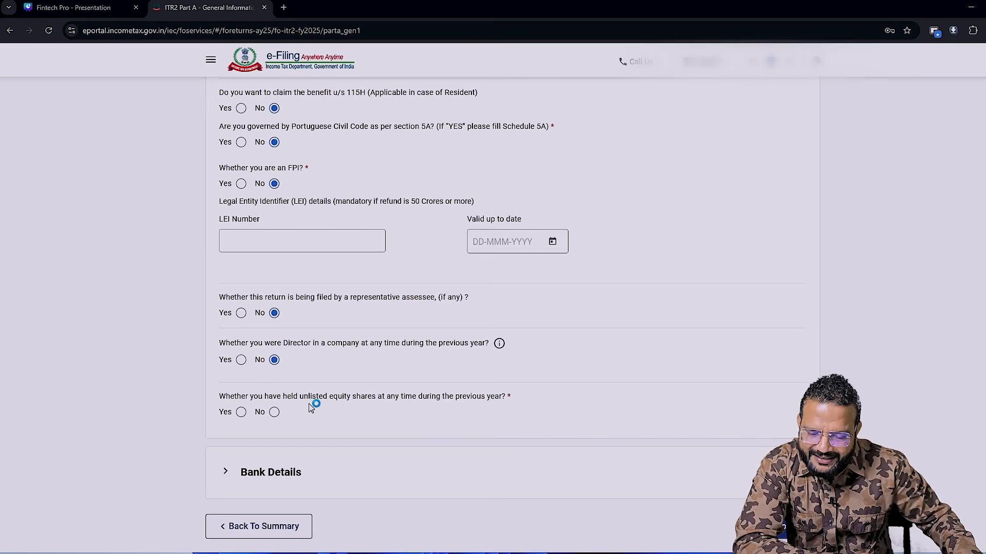
click(274, 413)
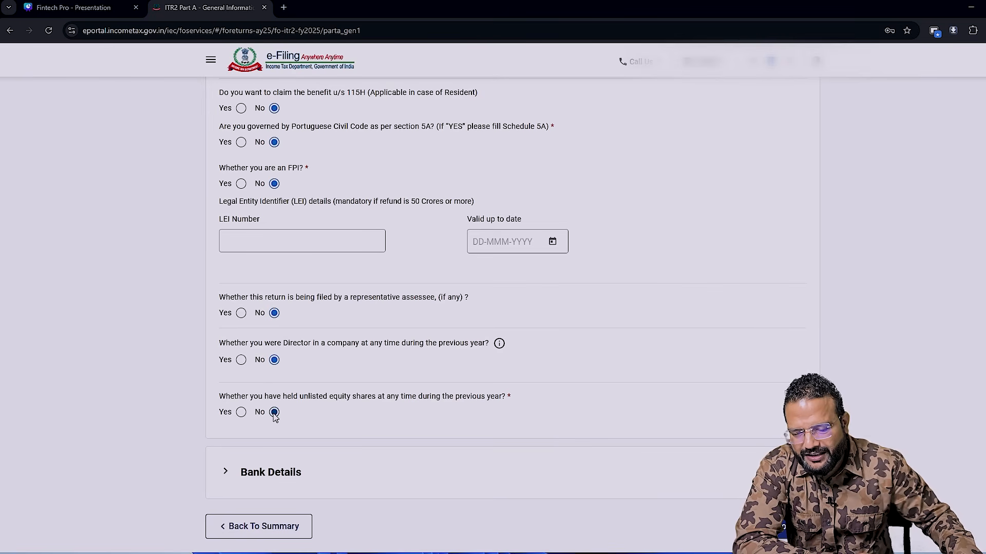
- Expand the Bank Details section and check which bank account is nominated for refund
scroll(523, 429, down, 2)
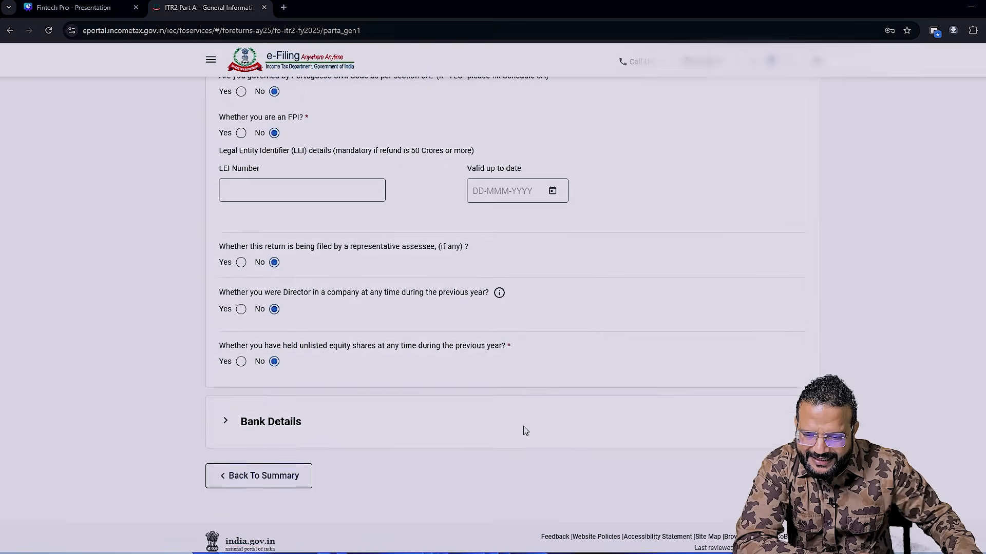
click(349, 407)
scroll(554, 398, down, 4)
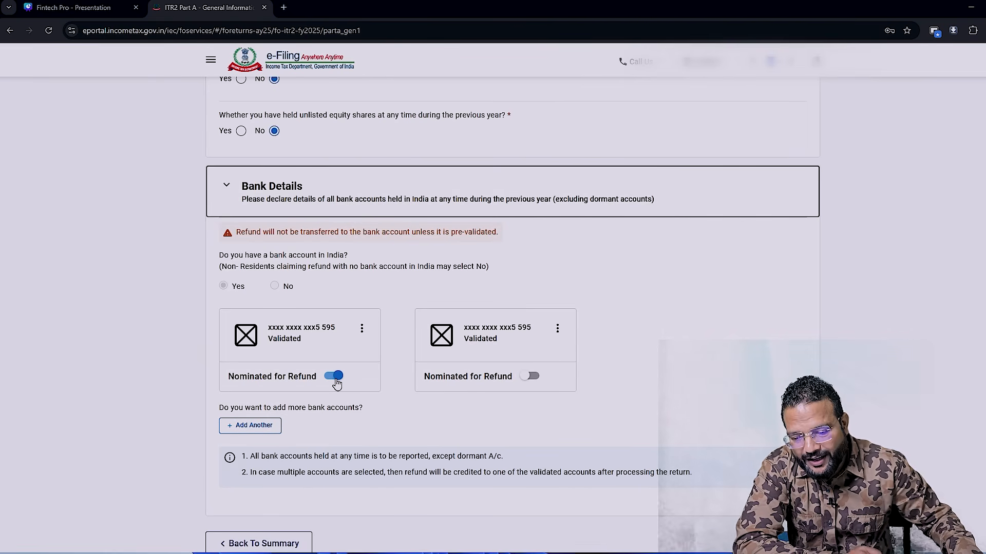
- Confirm Part A - General Information and open Schedule Salary from the return summary
scroll(736, 436, down, 2)
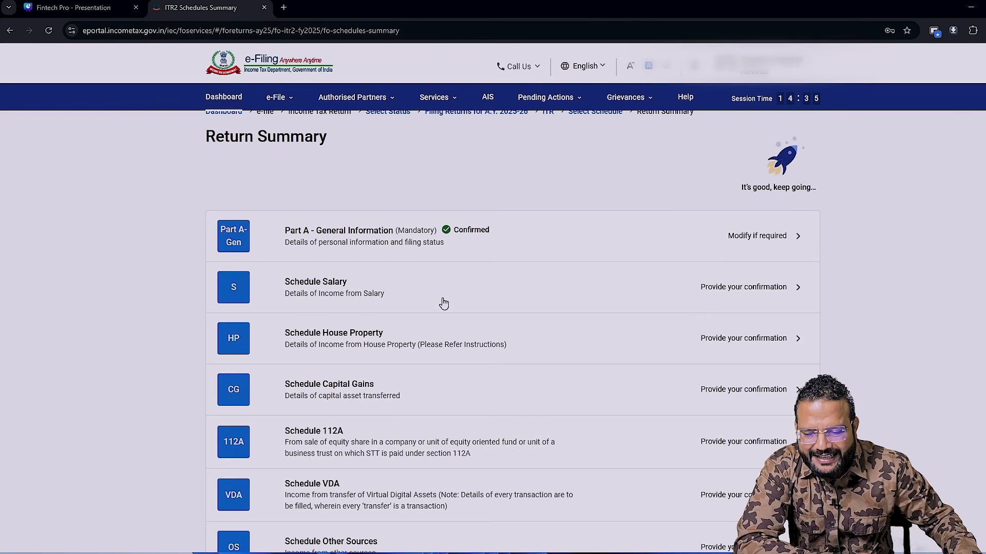
click(718, 302)
scroll(494, 229, down, 1)
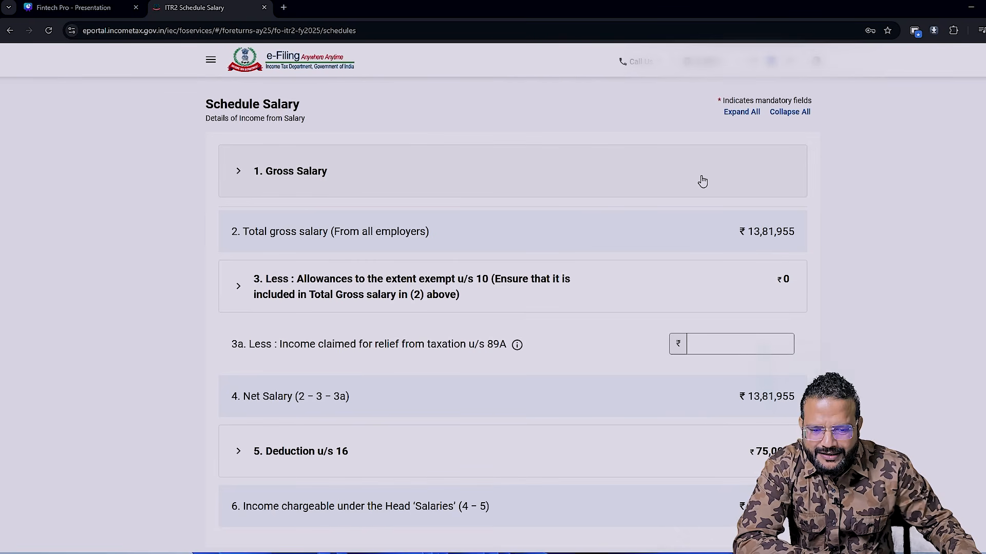
- Switch to the FinTech Pro Income Tax Tool workbook in Excel and open the Capital Gain III sheet
key(alt+Tab)
key(Tab)
key(Tab)
key(Tab)
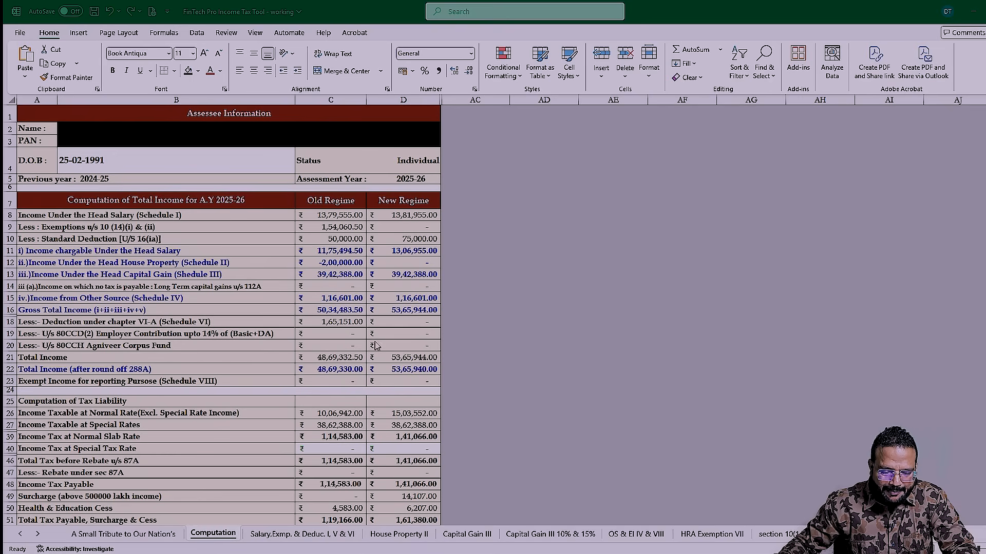
click(452, 539)
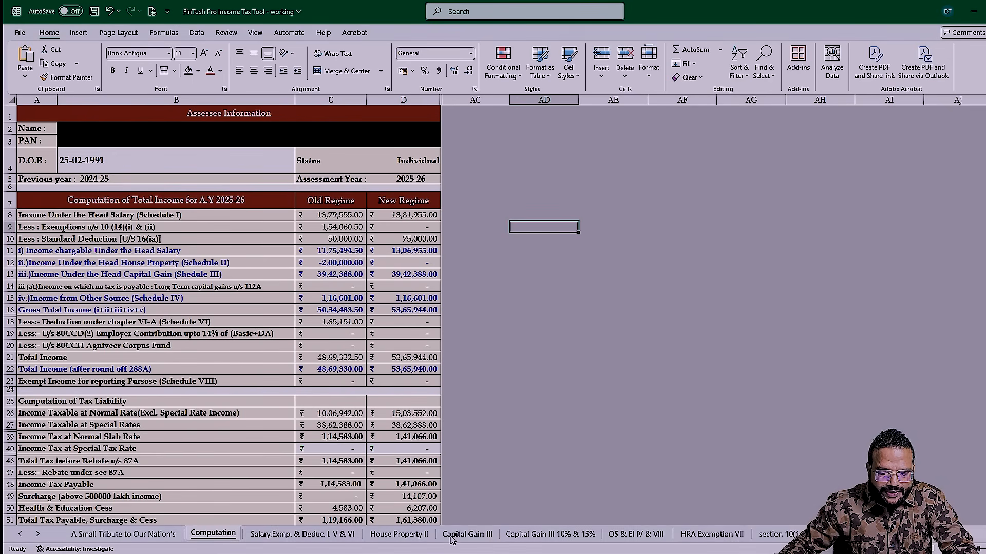
click(451, 539)
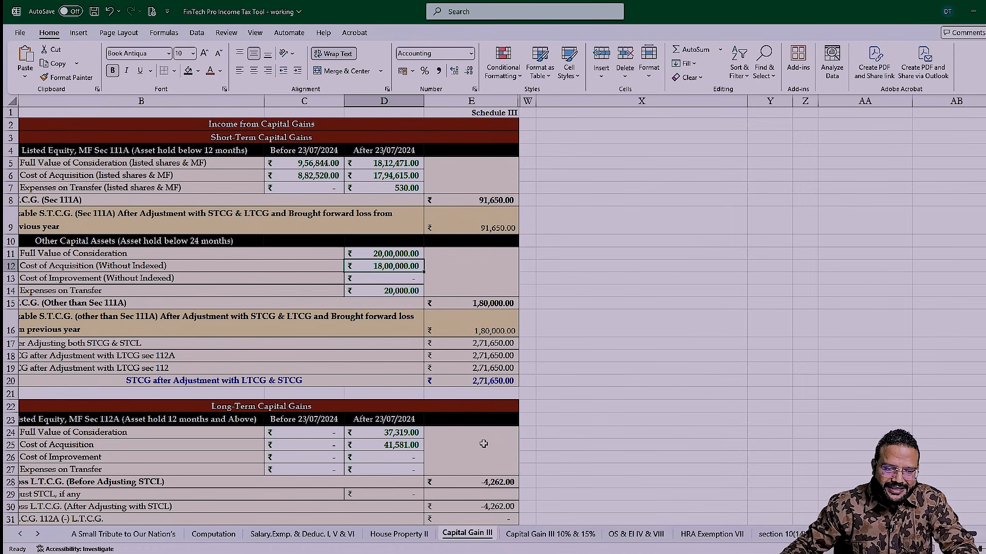
- Examine the short-term and long-term capital gains sections, including the listed equity full value of consideration before and after 23/07/2024
click(482, 406)
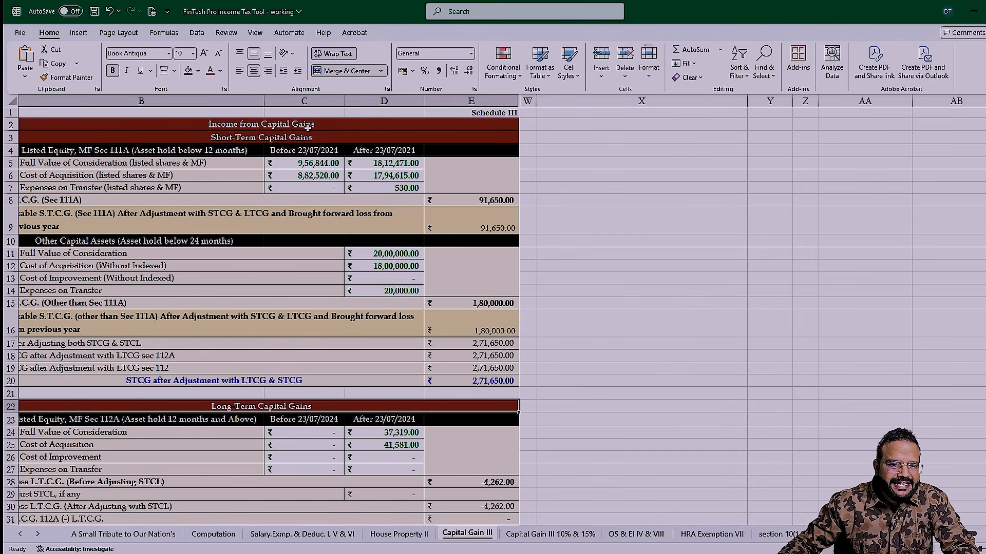
click(252, 136)
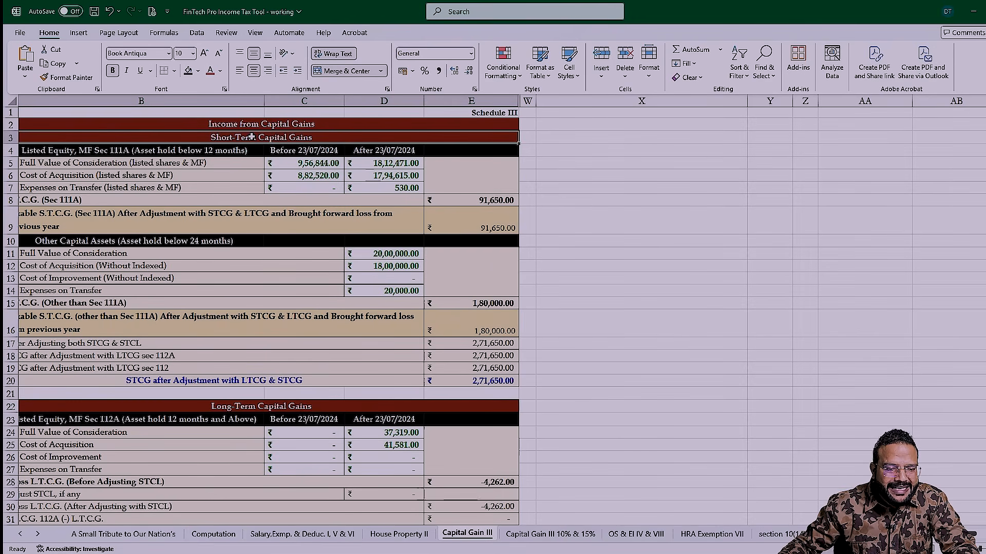
click(257, 406)
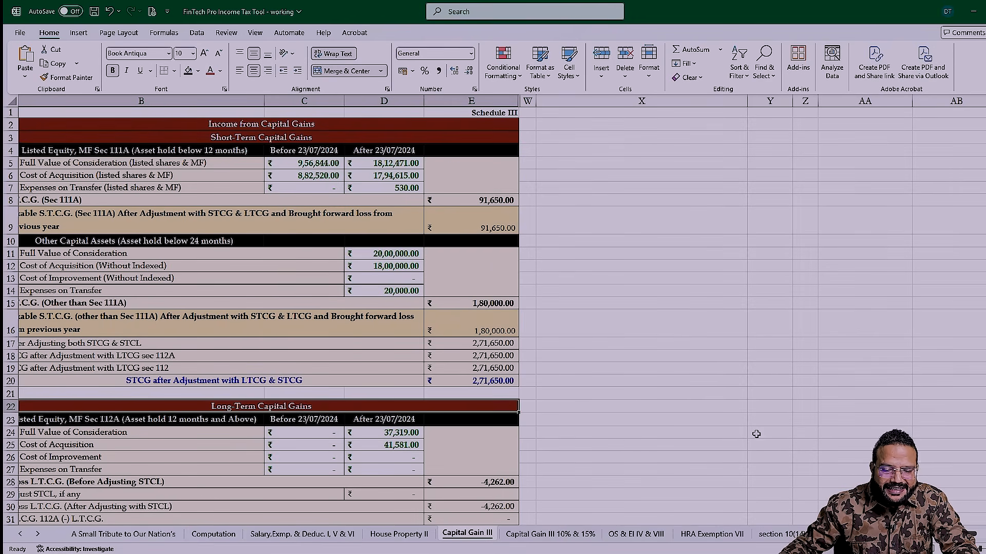
scroll(757, 434, down, 5)
click(770, 290)
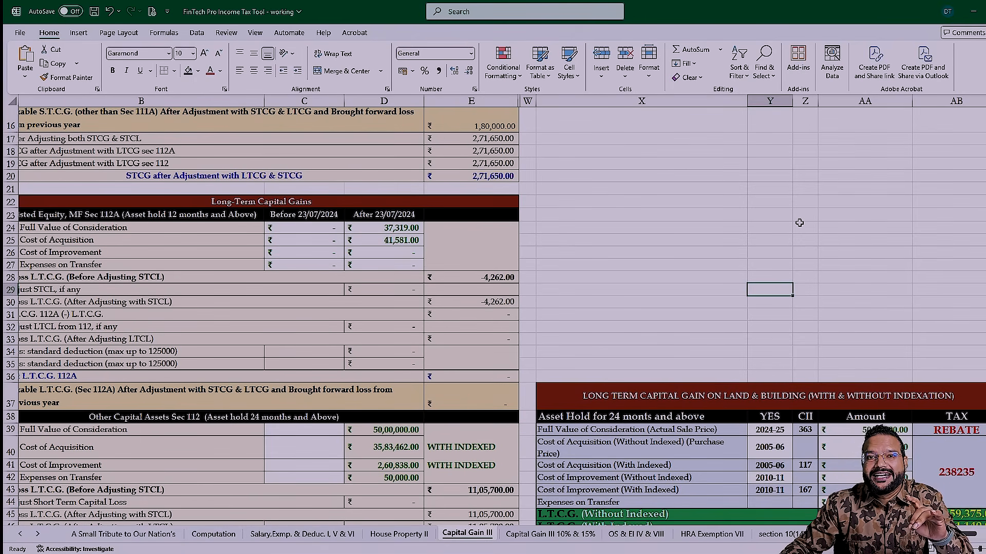
click(826, 316)
scroll(826, 316, up, 5)
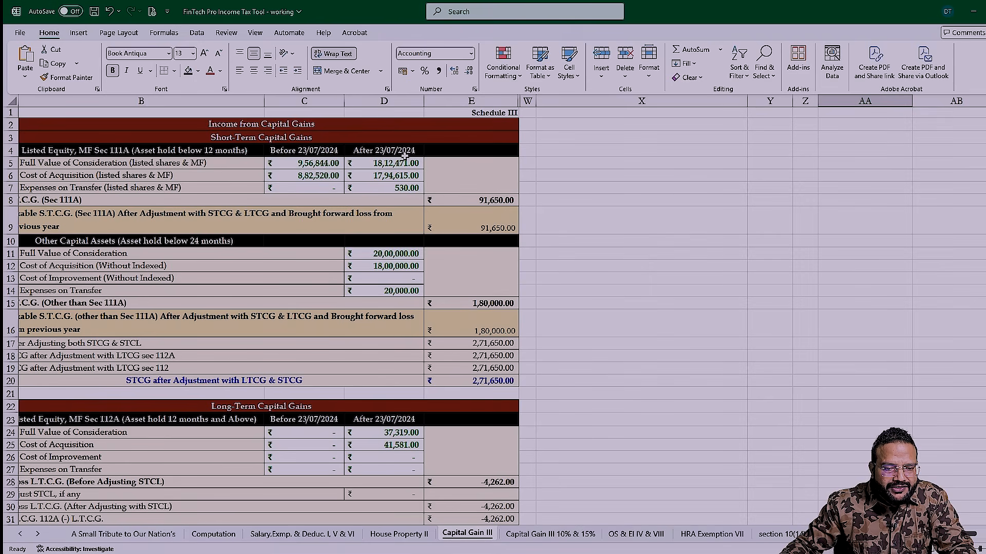
click(288, 165)
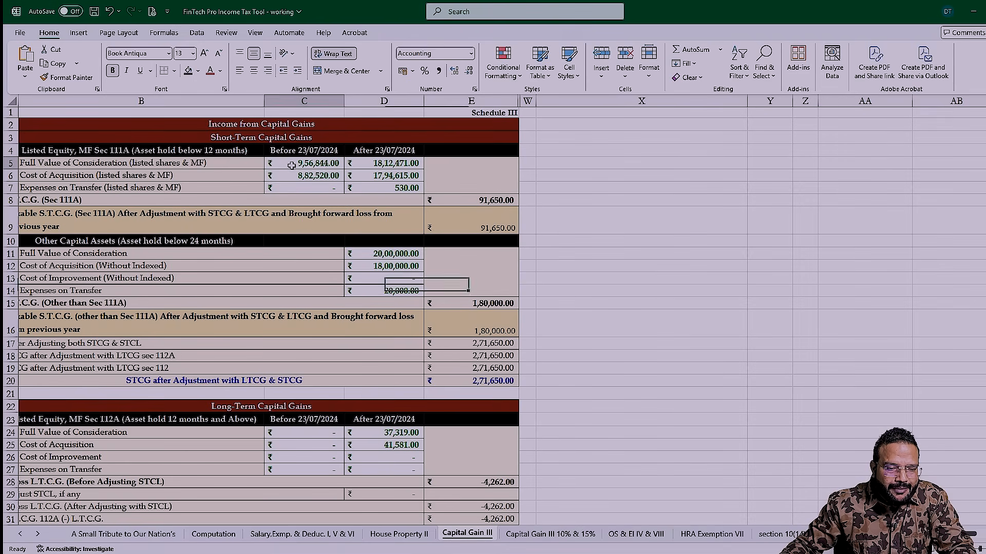
click(384, 163)
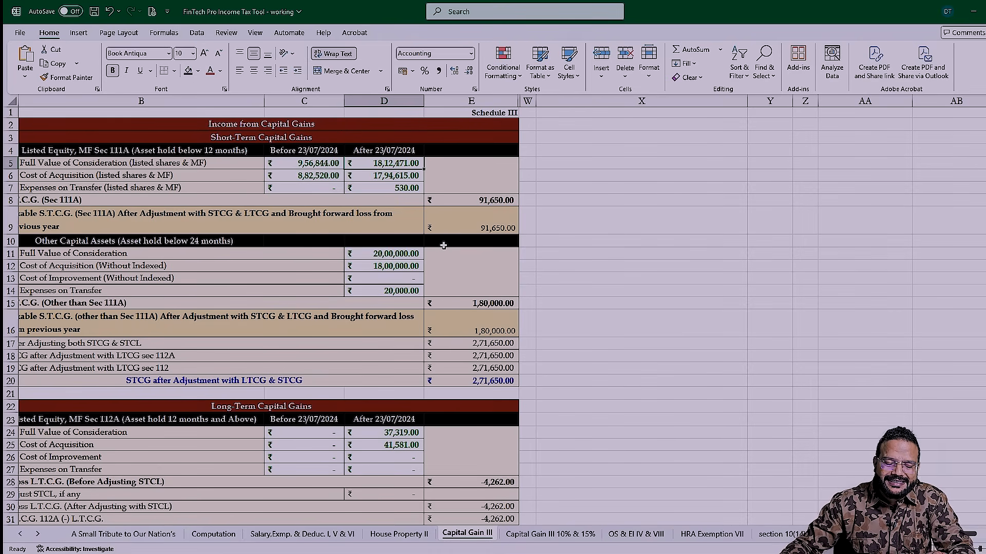
- Switch to the broker's taxpnl workbook and select the Short Term profit entry in the Equity sheet's Realized Profit Breakdown
key(alt+Tab)
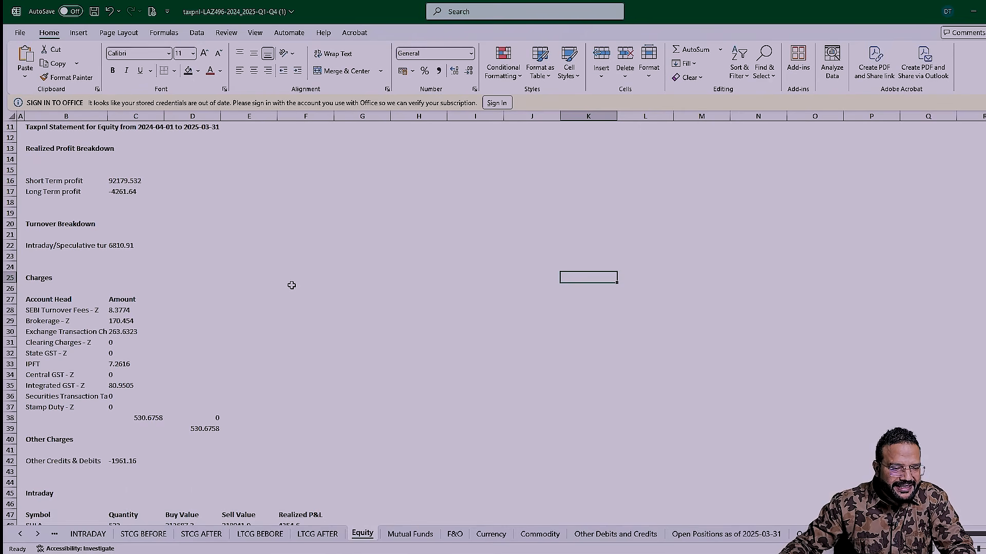
scroll(292, 285, up, 1)
drag(37, 202, 123, 201)
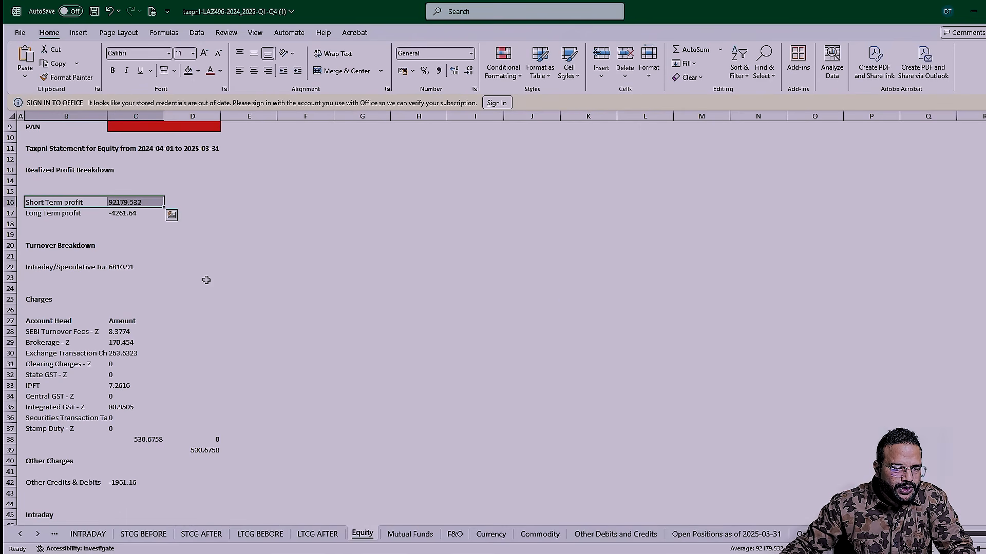
- Select the Long Term profit entry in the Equity sheet and compare it with the Capital Gain III sheet of the tax tool workbook
drag(33, 216, 123, 222)
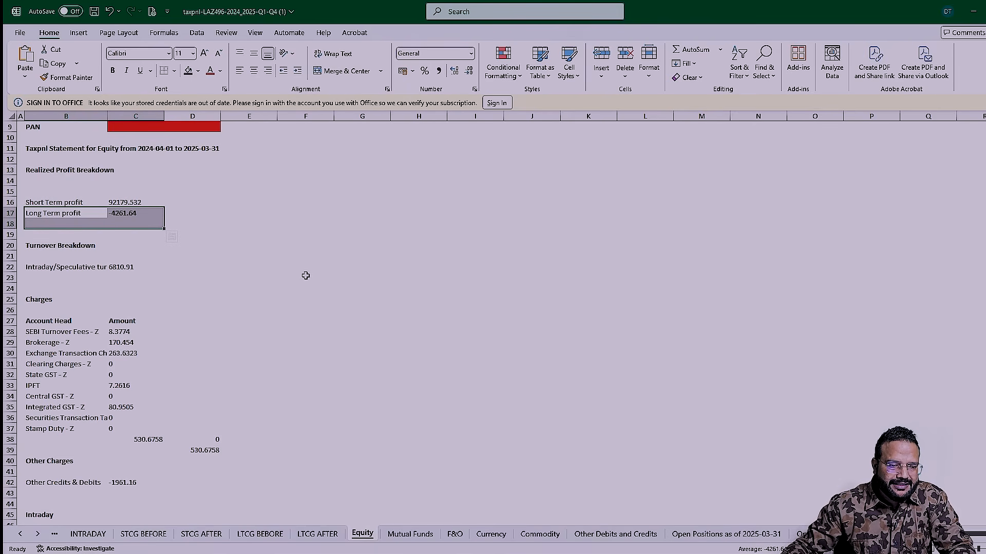
key(alt+Tab)
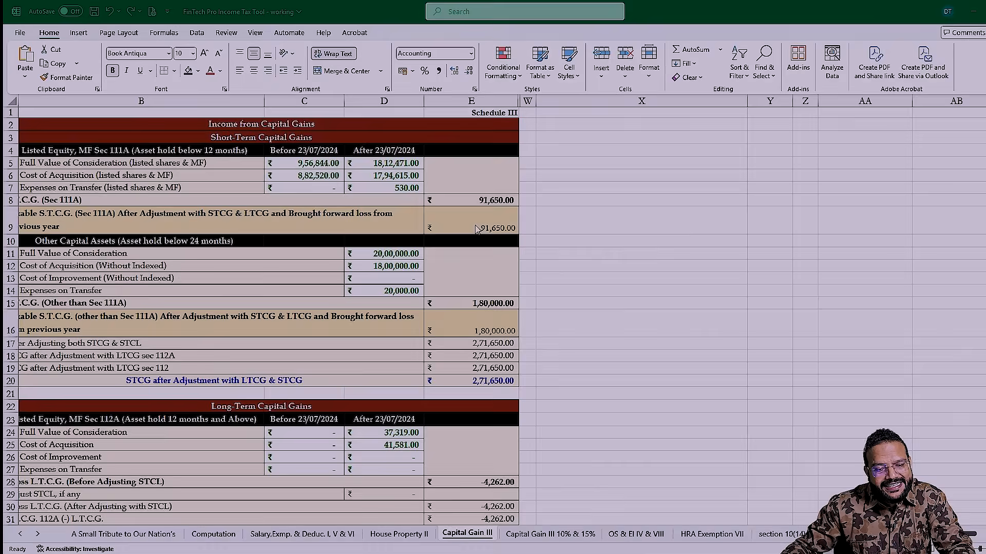
key(alt+Tab)
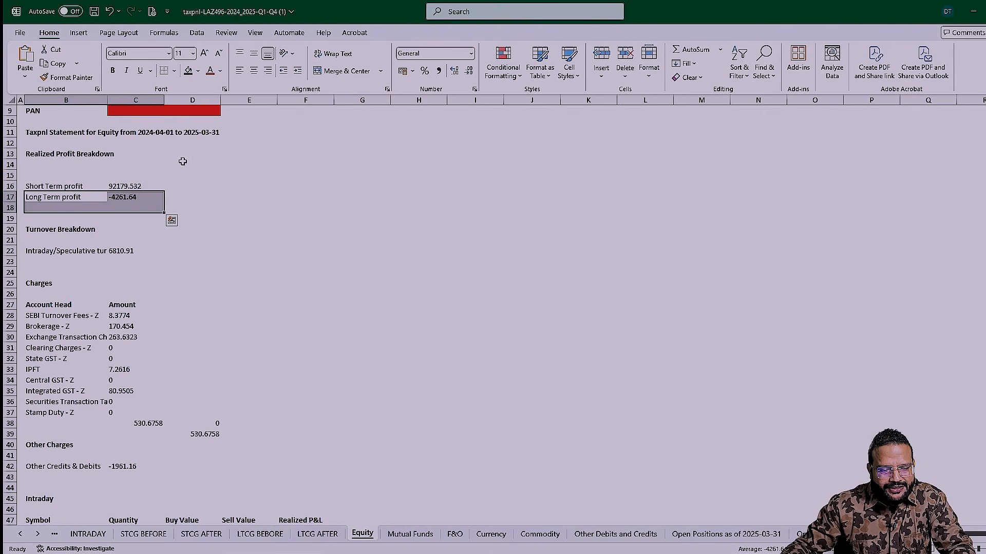
- Compare the buy and sell totals on the STCG BEFORE sheet with the Before 23/07/2024 listed equity figures in Capital Gain III
click(126, 536)
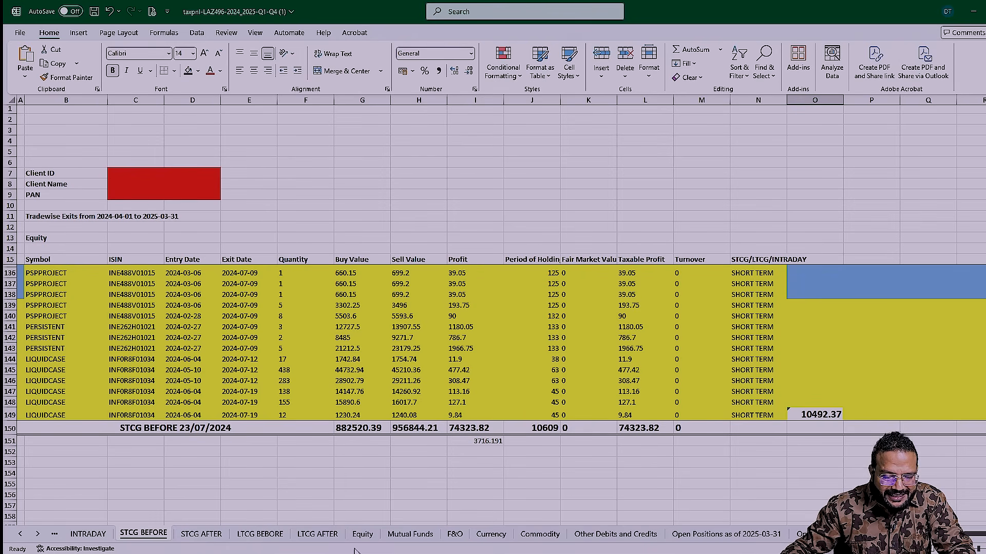
click(363, 534)
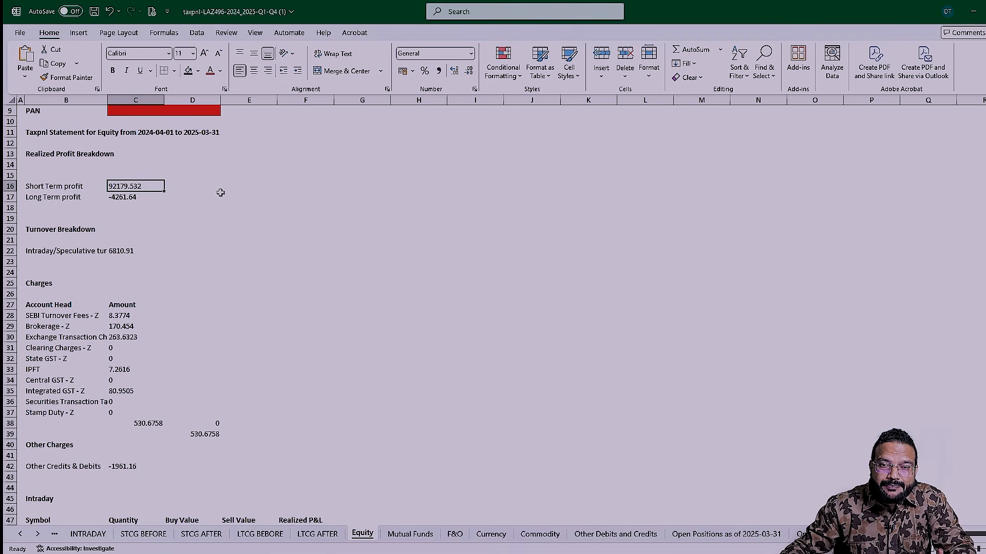
click(136, 535)
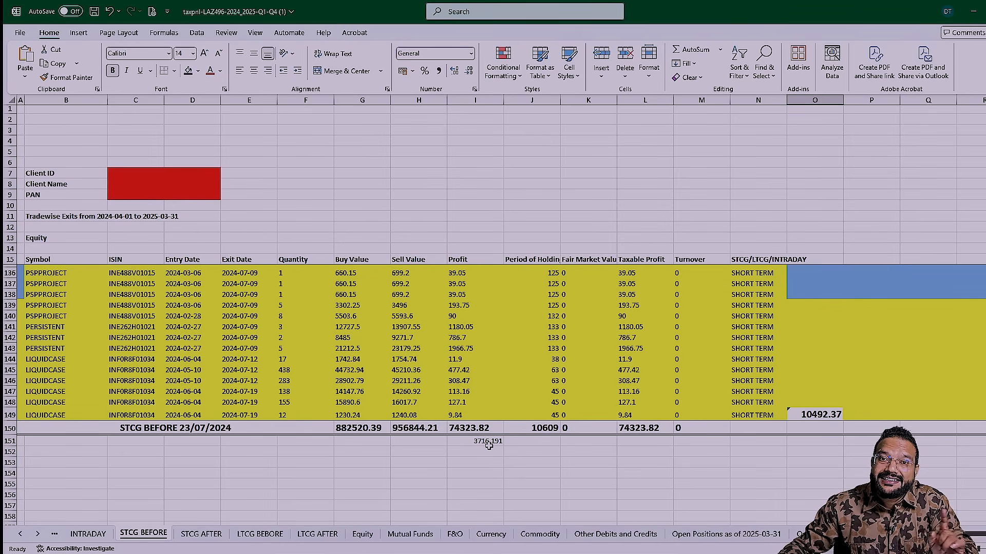
click(343, 403)
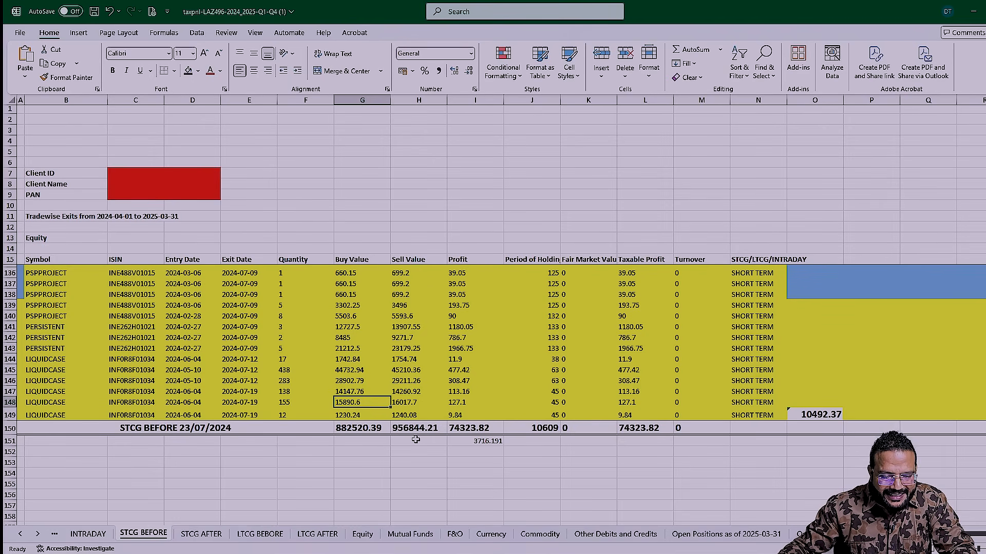
key(alt+Tab)
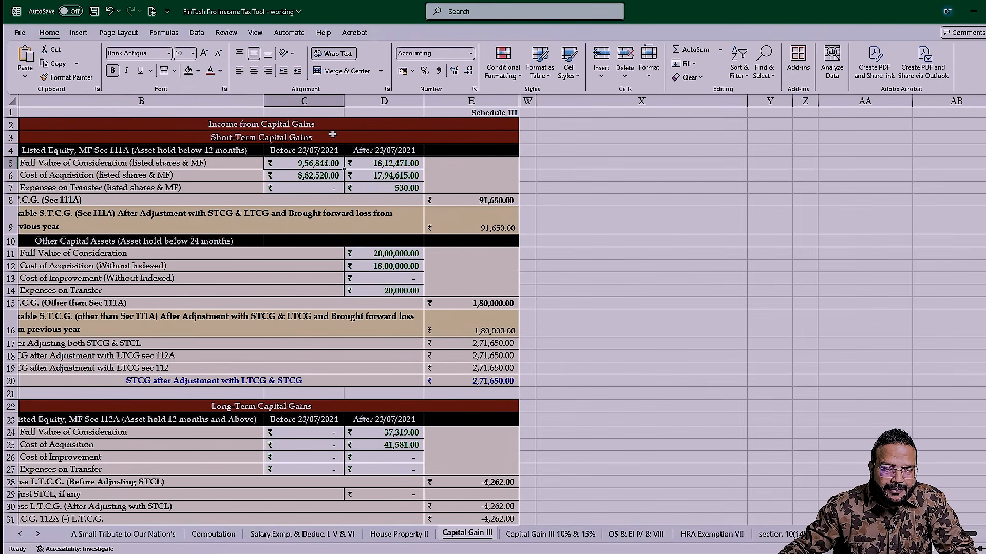
key(alt+Tab)
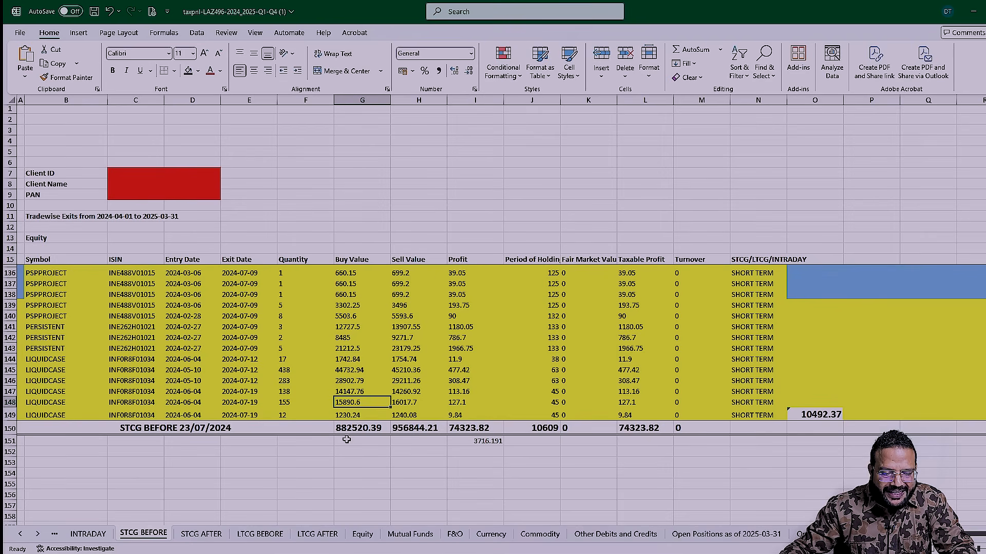
key(alt+Tab)
- Compare the buy and sell totals on the STCG AFTER sheet with the After 23/07/2024 listed equity figures in Capital Gain III
key(alt+Tab)
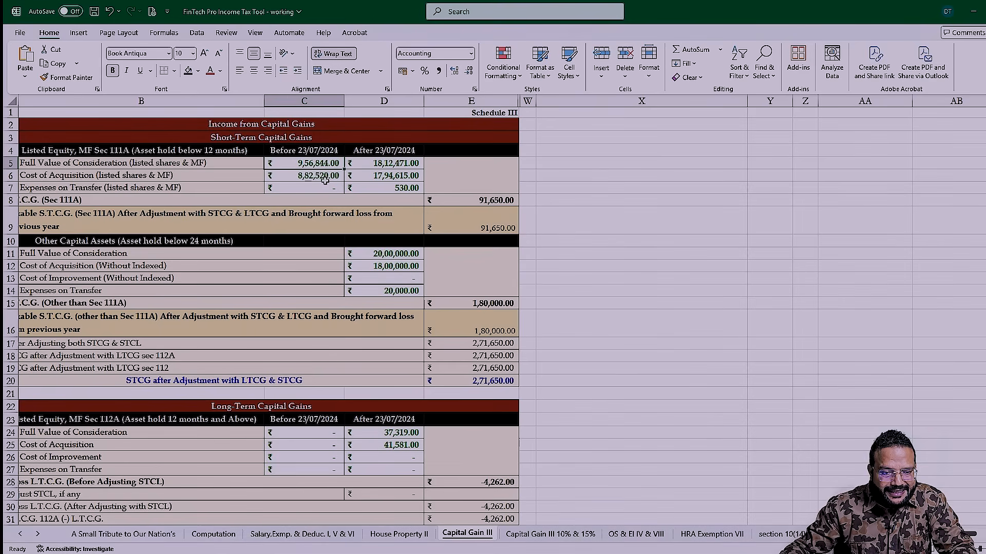
key(alt+Tab)
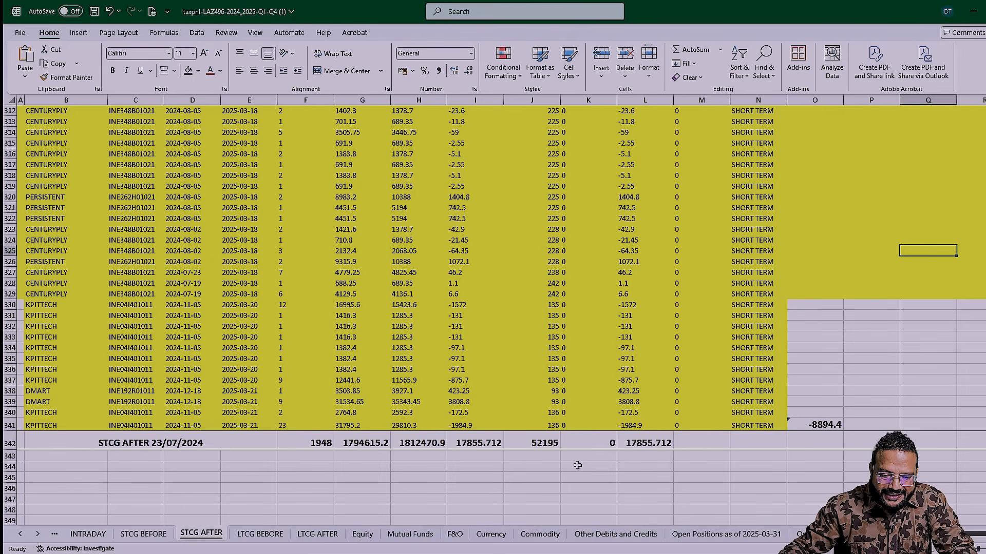
click(414, 442)
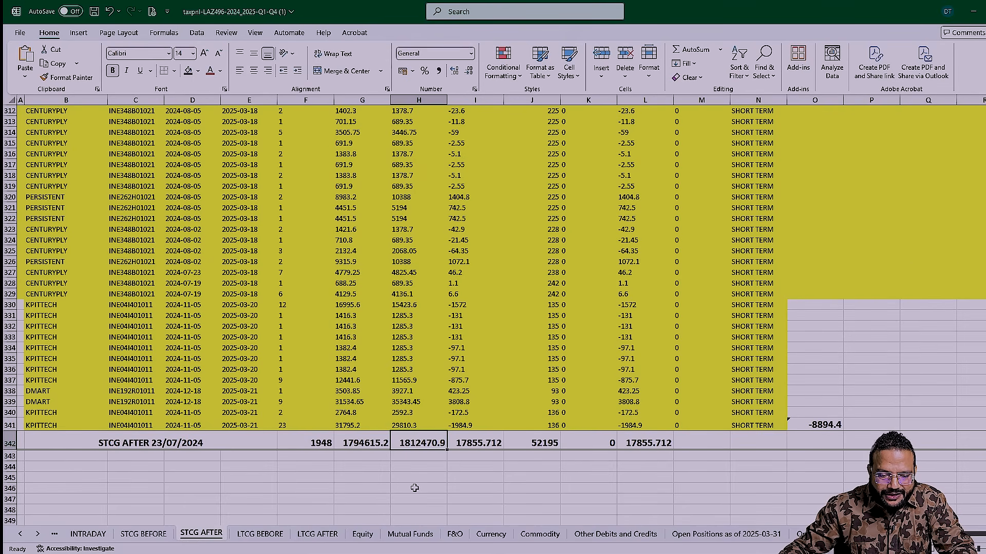
key(alt+Tab)
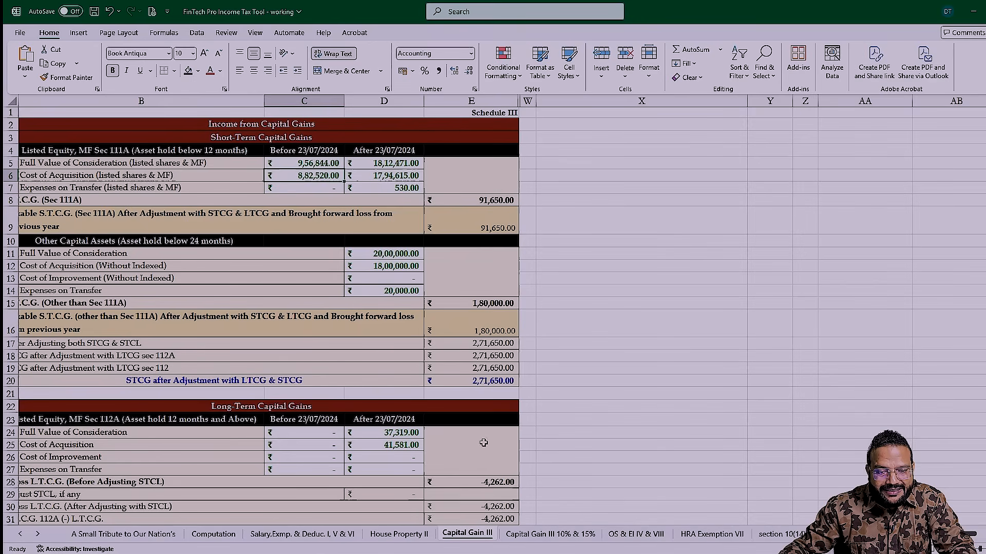
click(409, 166)
key(alt+Tab)
key(Left)
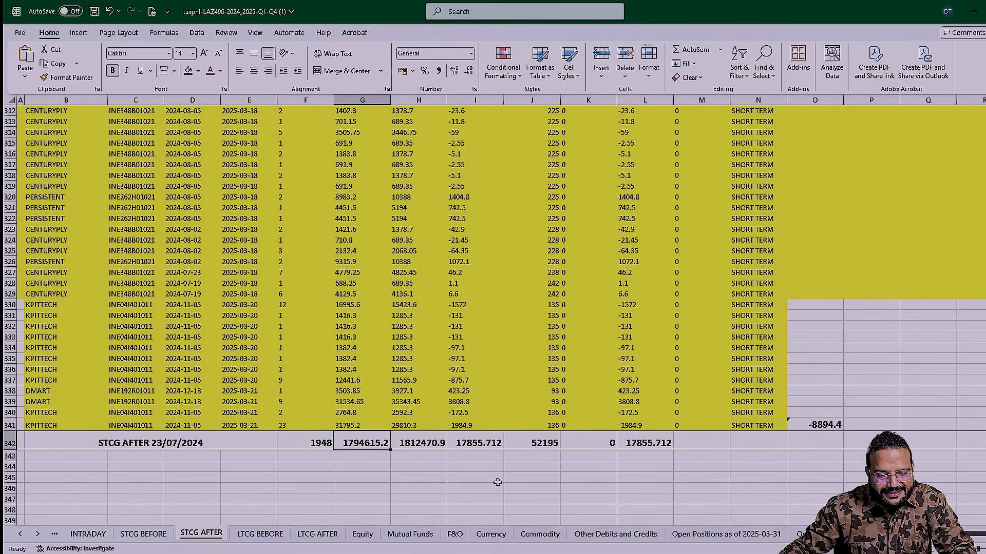
key(alt+Tab)
key(Down)
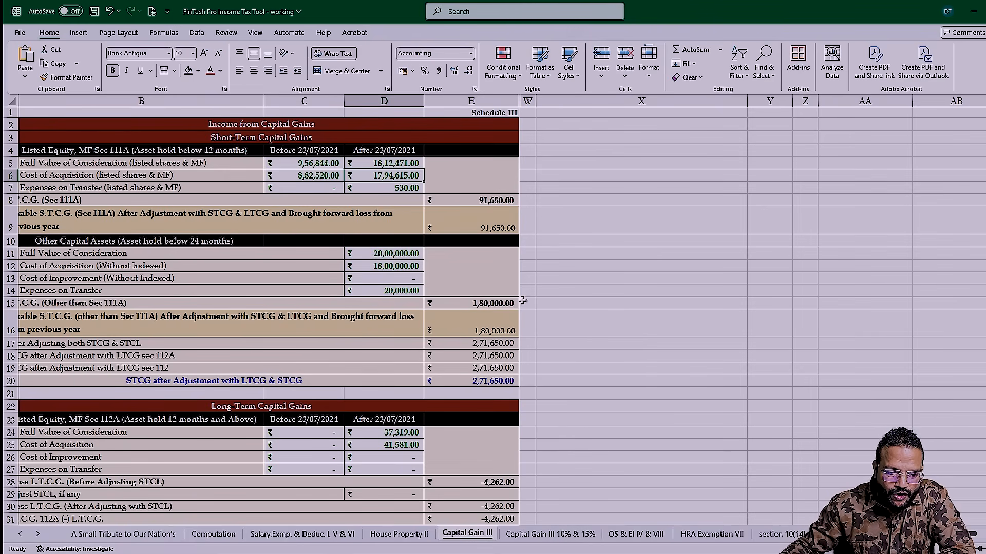
- Review the short-term Other Capital Assets figures: full value of consideration, cost of acquisition, transfer expenses and resulting gain
click(387, 254)
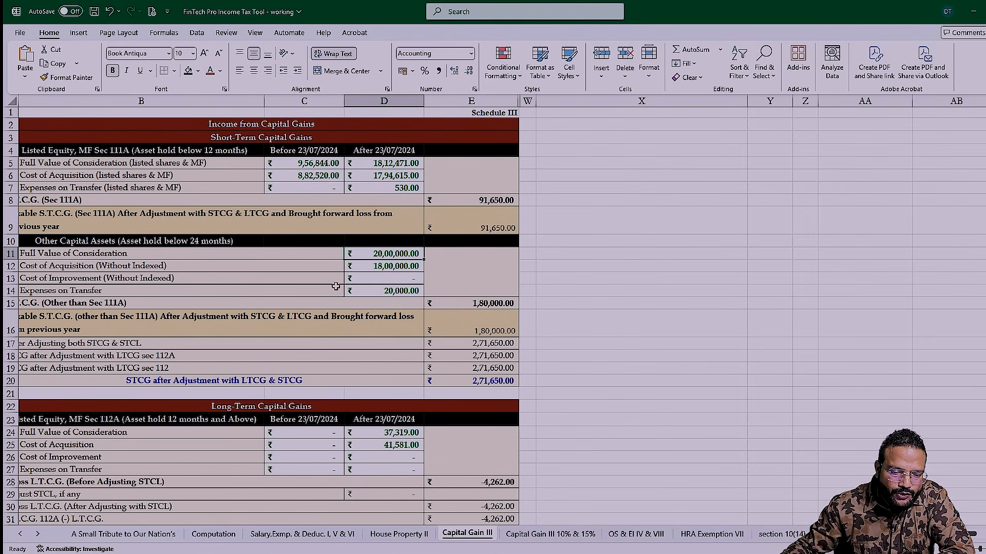
click(401, 267)
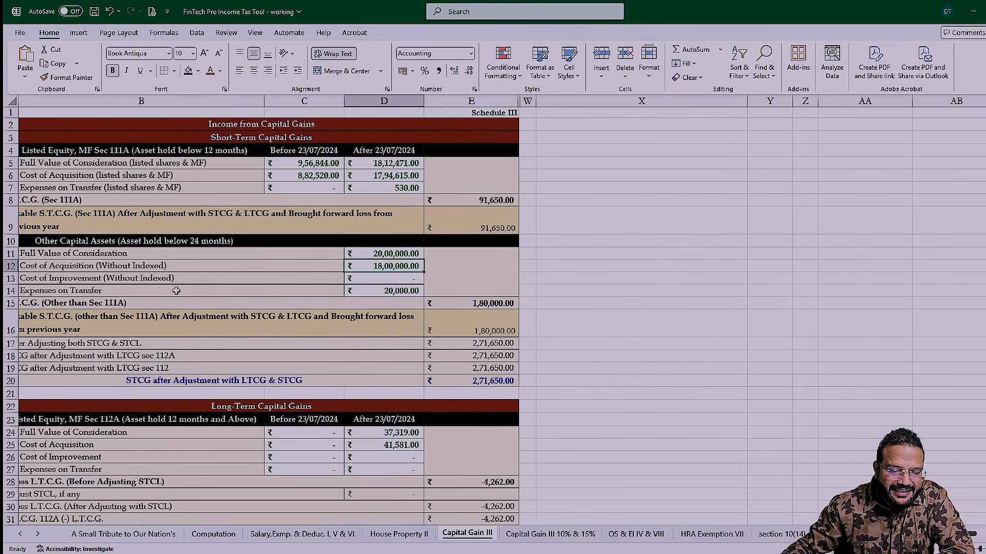
click(389, 291)
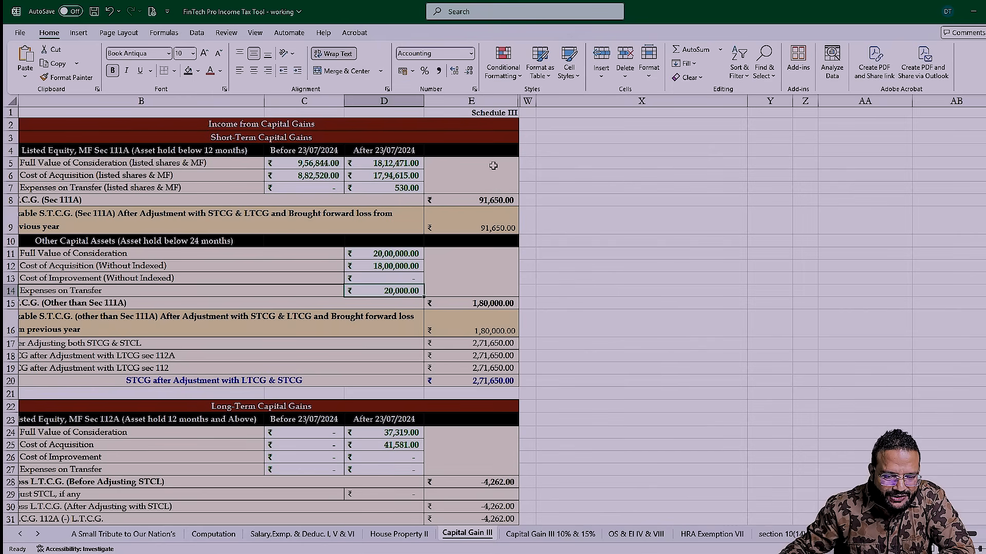
click(483, 303)
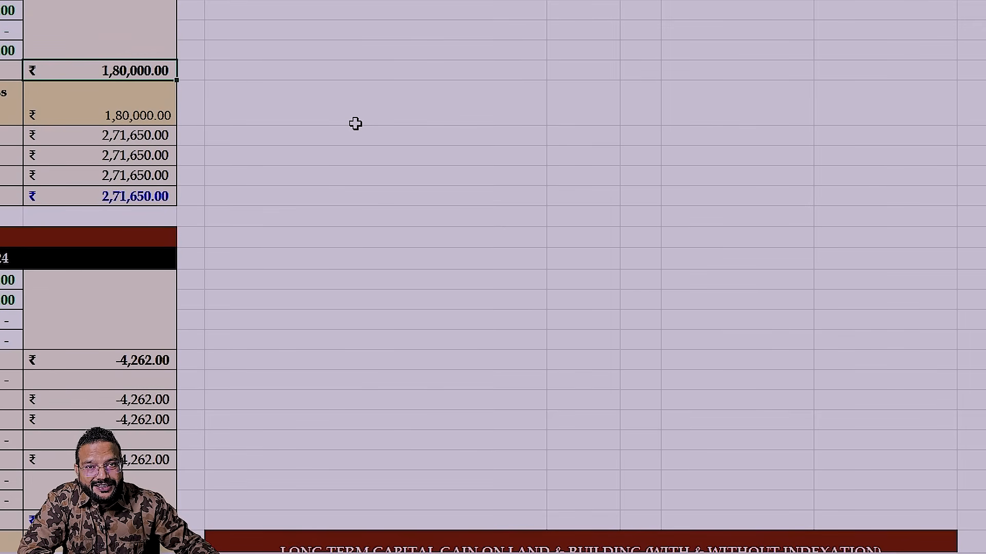
- Set the full value of consideration to 50,00,000 in the long-term land and building table and check its sale year
scroll(355, 123, down, 2)
scroll(355, 123, down, 3)
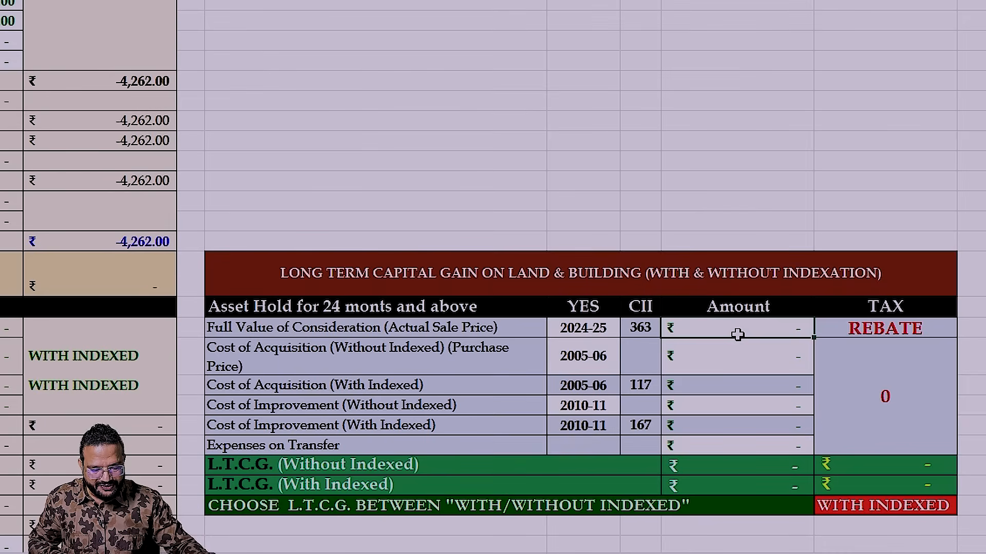
click(739, 331)
text(50,00,000.00)
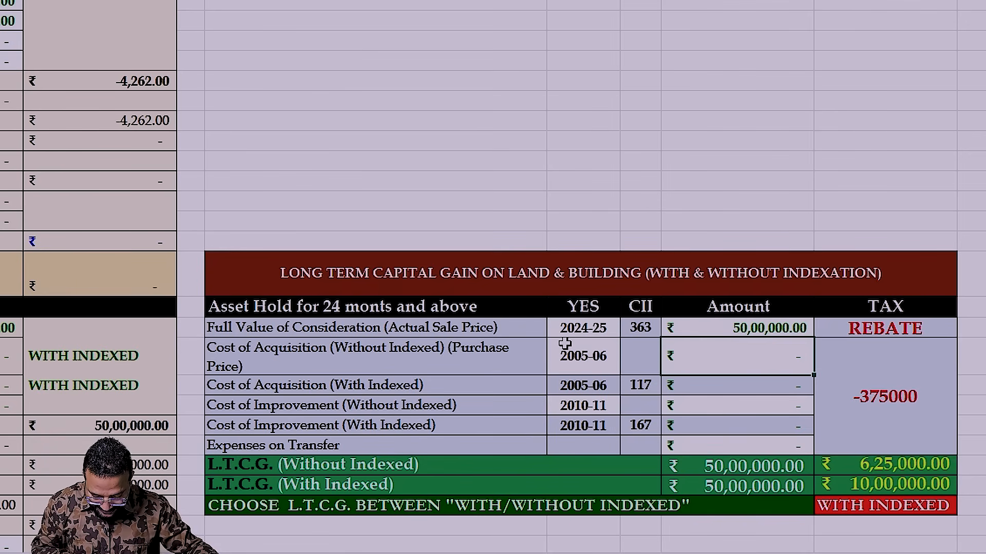
click(579, 328)
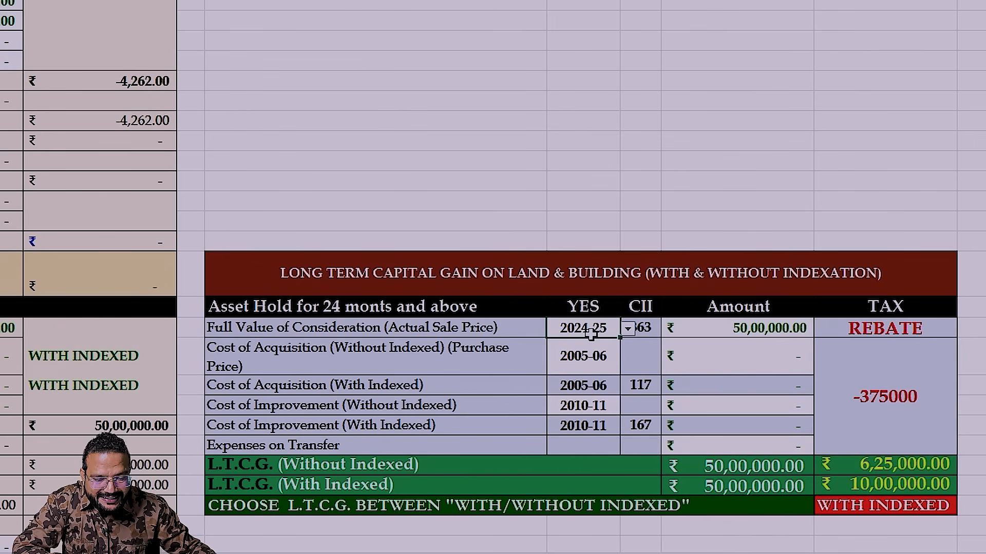
click(742, 331)
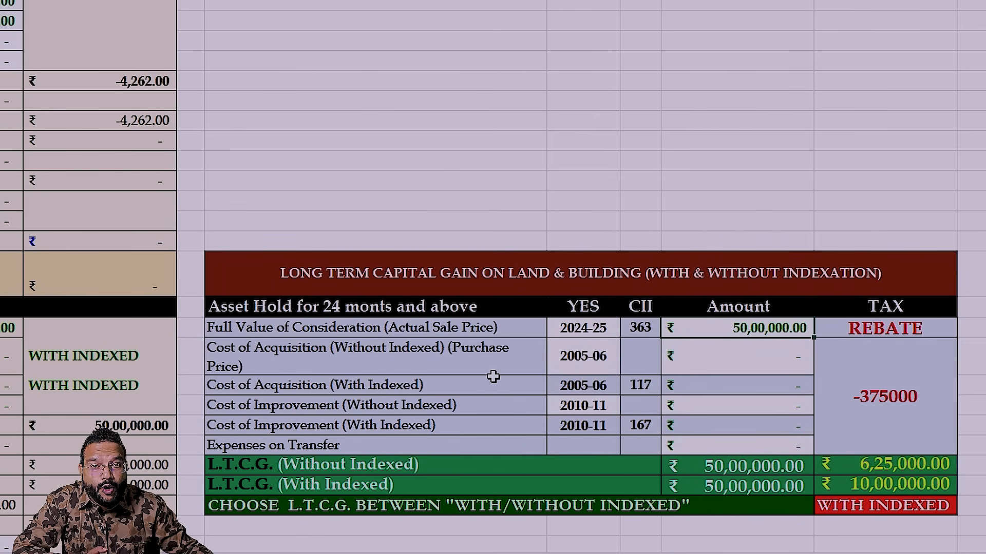
- Set the cost of acquisition without indexation to 11,55,000 in the land and building table
click(759, 359)
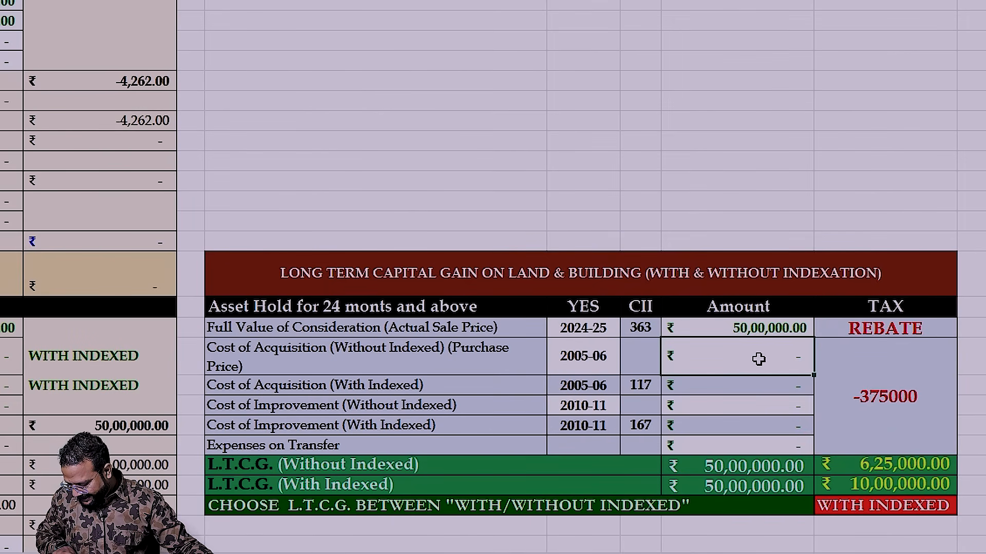
text(1)
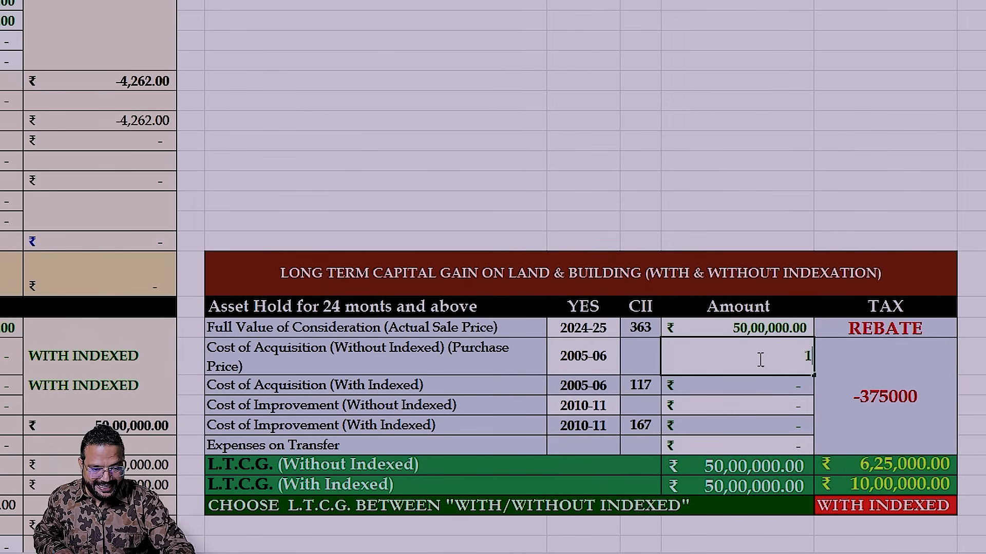
text(1,55,000)
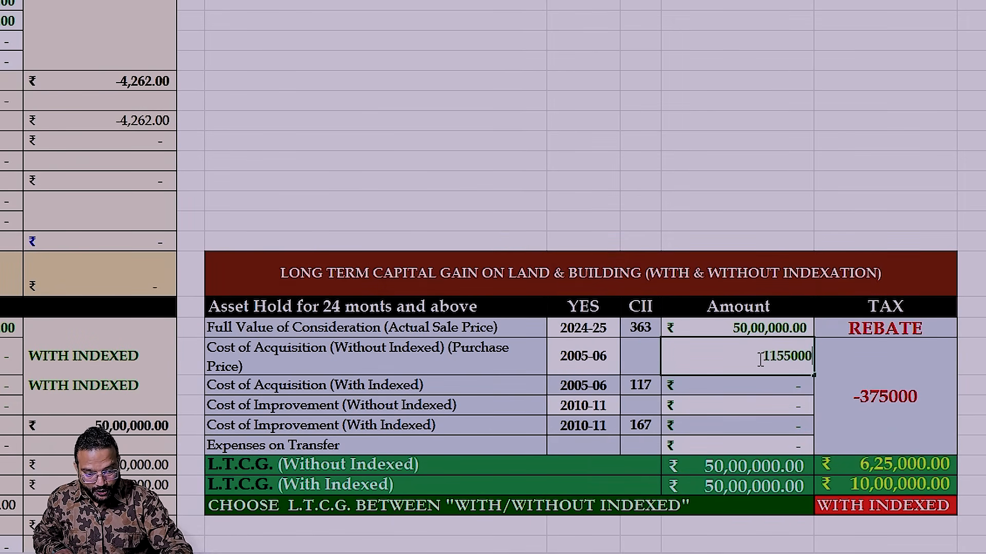
key(Tab)
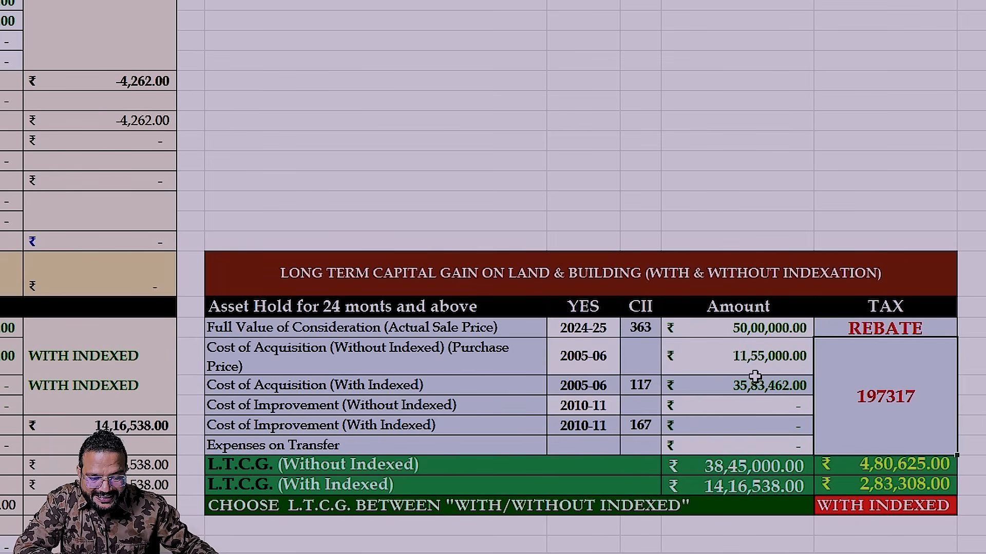
- Choose 2005-06 as the purchase year for the cost of acquisition without indexation
click(603, 382)
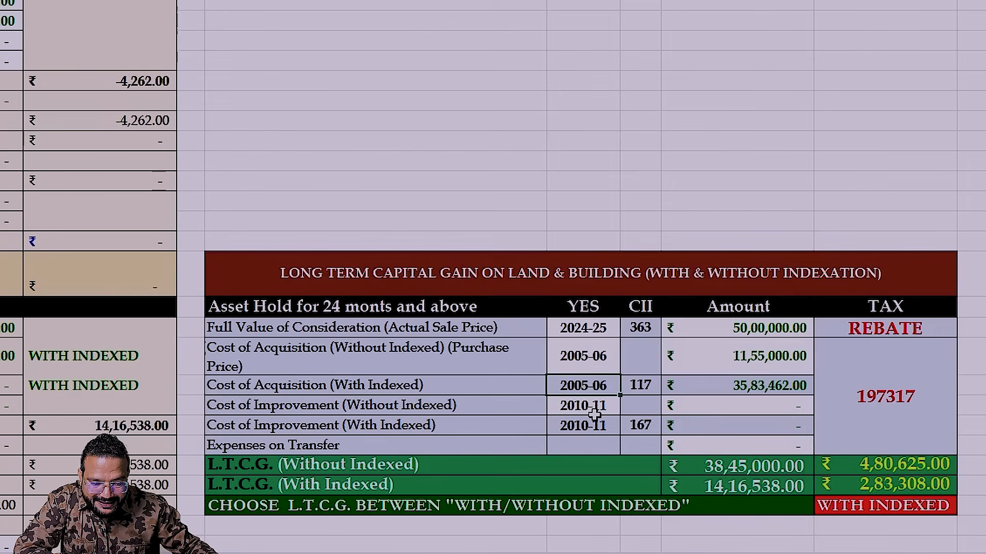
click(585, 358)
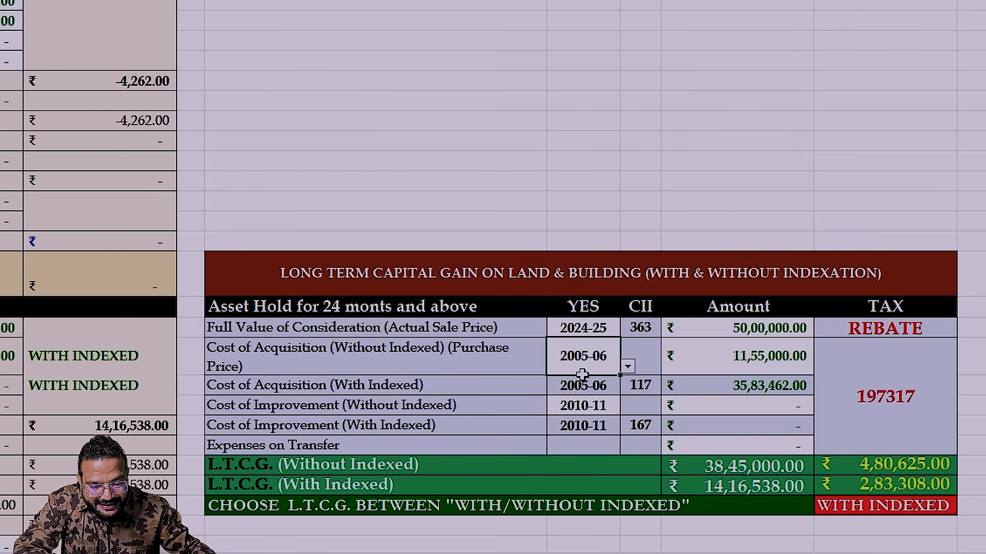
click(629, 367)
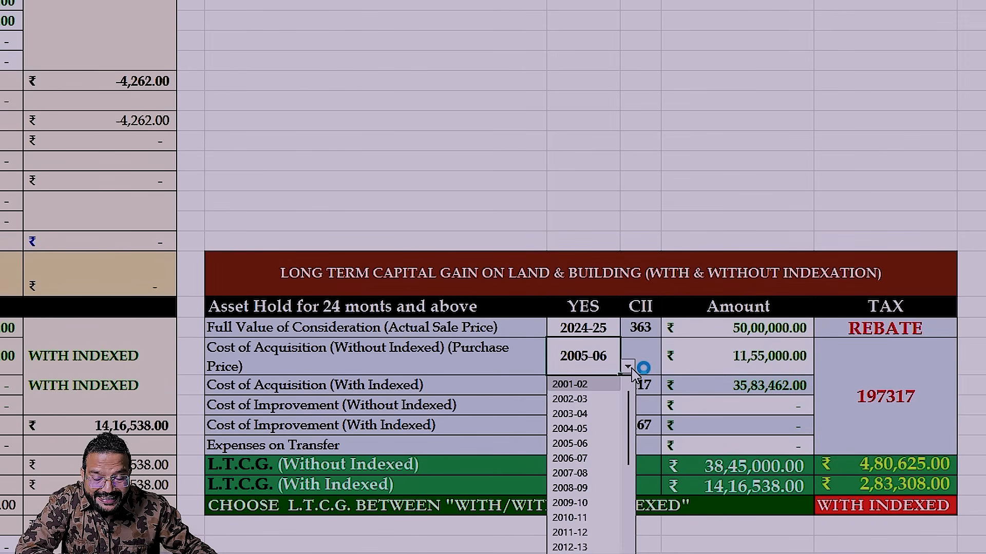
click(587, 444)
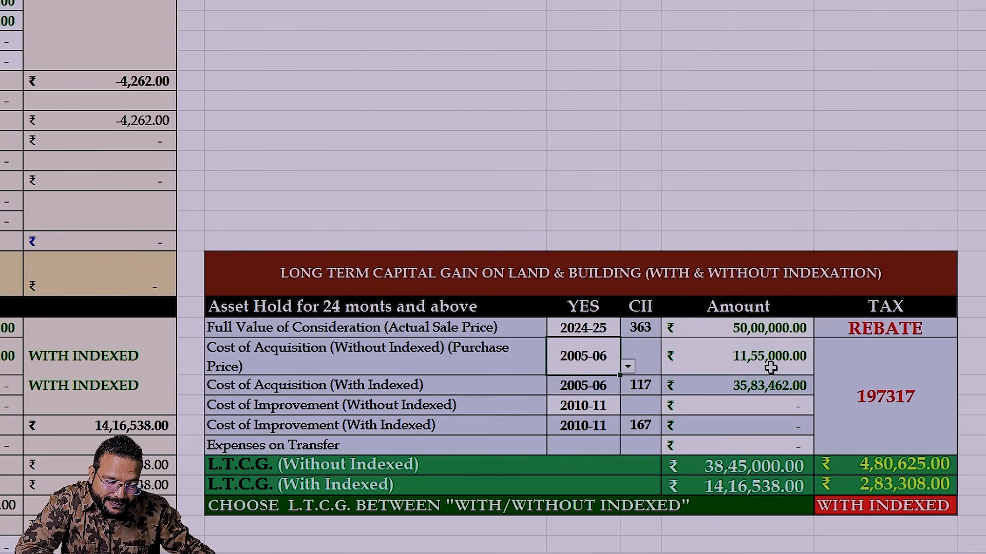
- Change the purchase year for the cost of acquisition without indexation to 2002-03
click(800, 365)
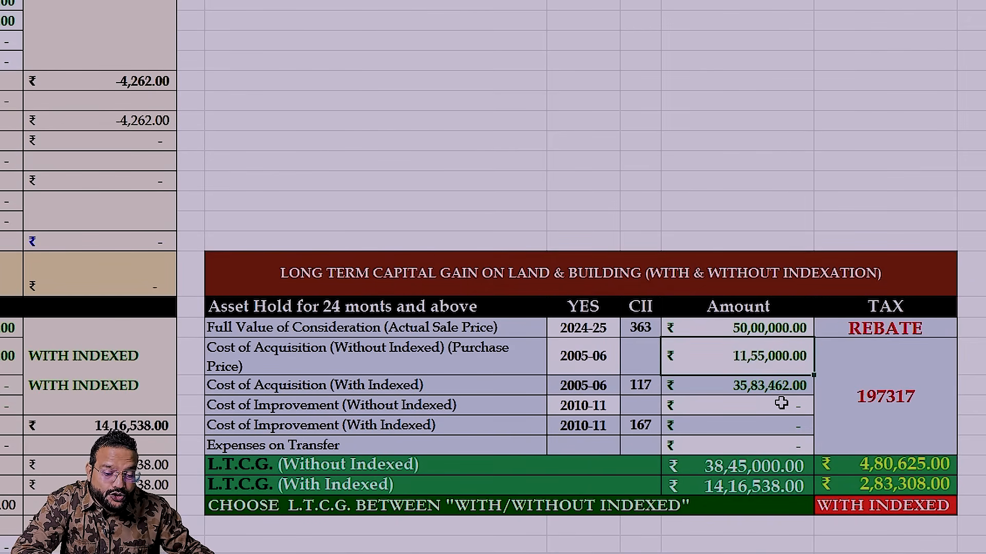
click(573, 363)
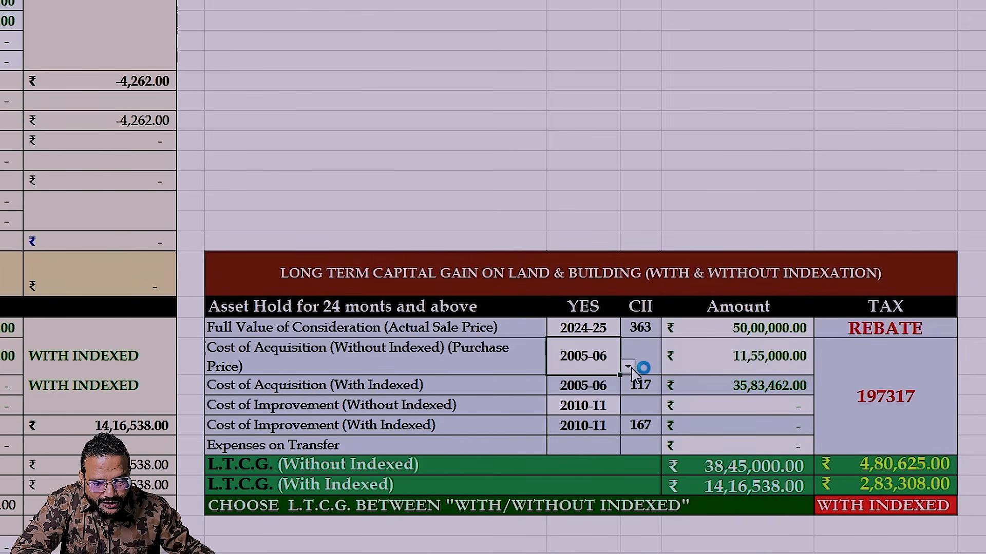
click(627, 367)
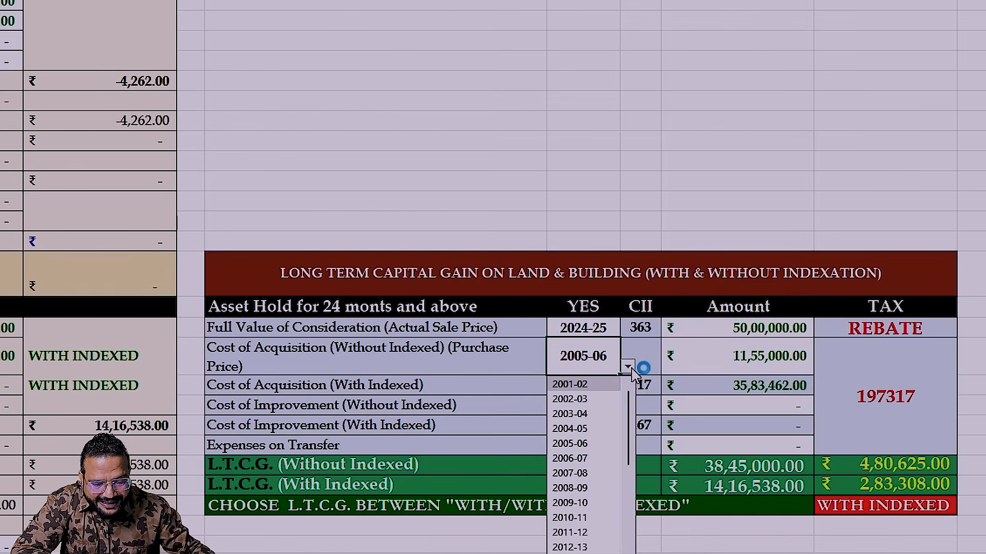
click(579, 401)
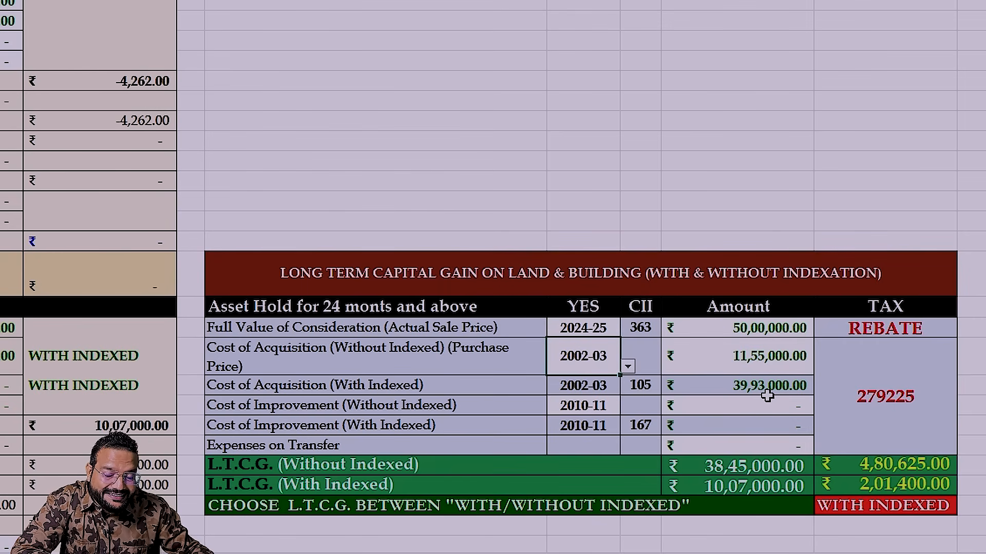
- Try 2010-11 as the purchase year for the cost of acquisition without indexation, and set it to 2005-06
click(628, 367)
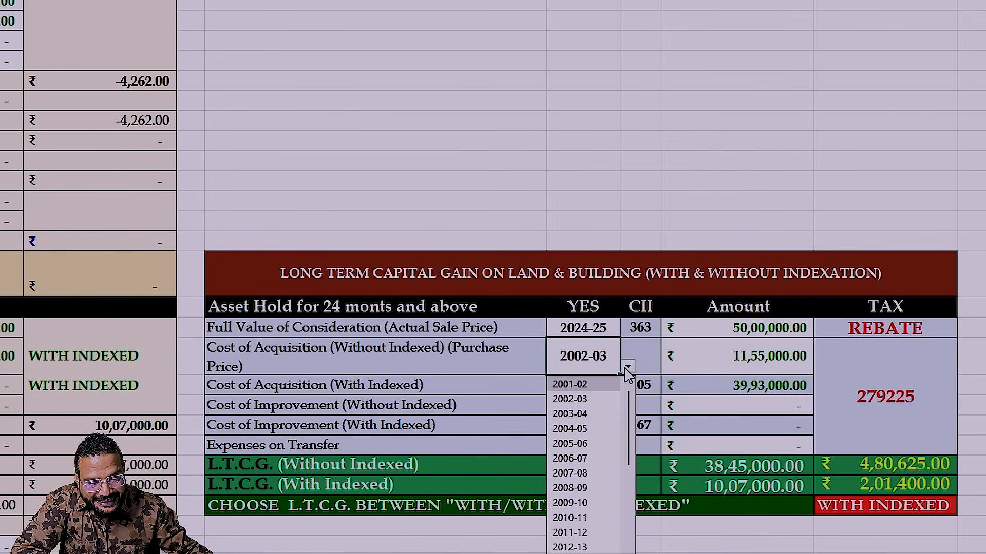
click(573, 520)
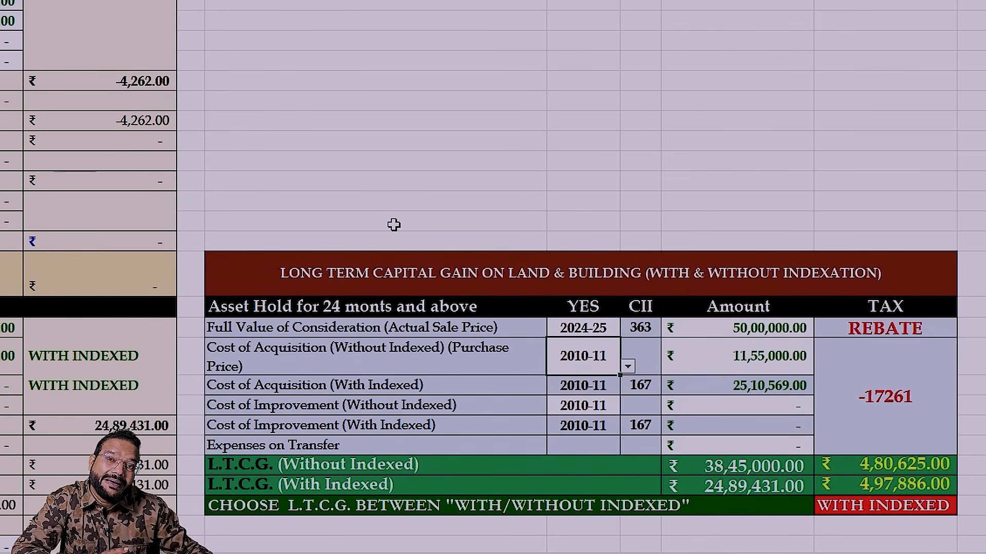
click(627, 366)
click(568, 443)
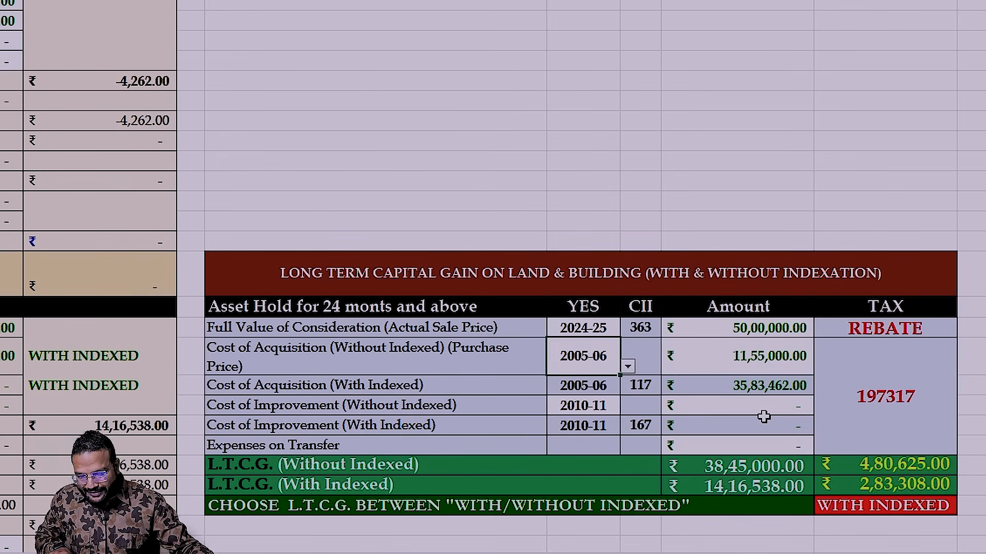
- Set the cost of improvement without indexation to 1,20,000 in the land and building table
click(784, 406)
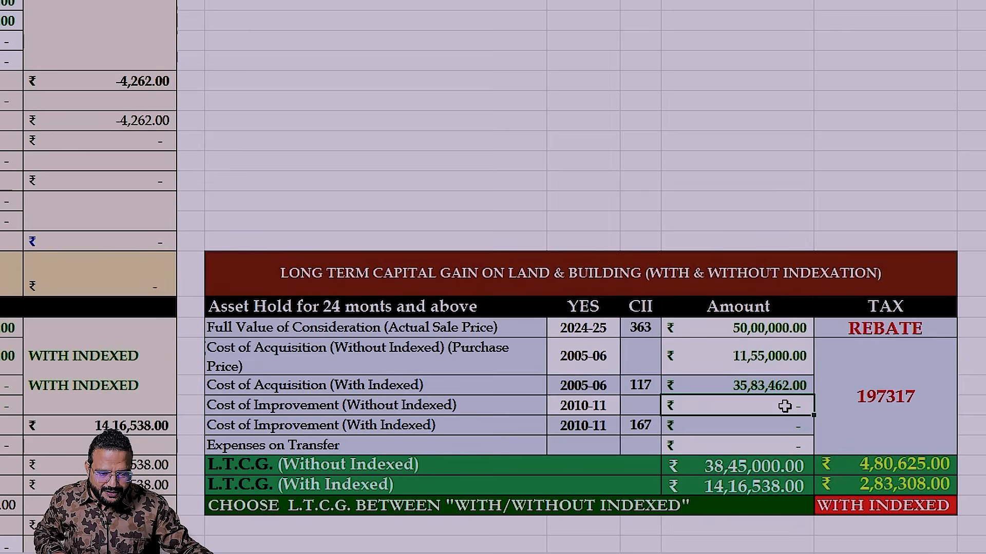
text(120000)
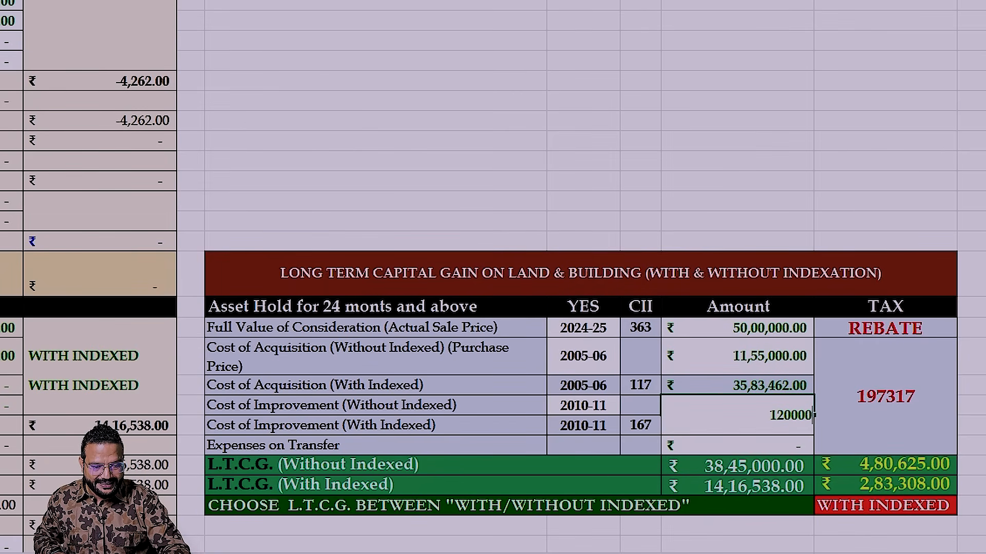
key(Return)
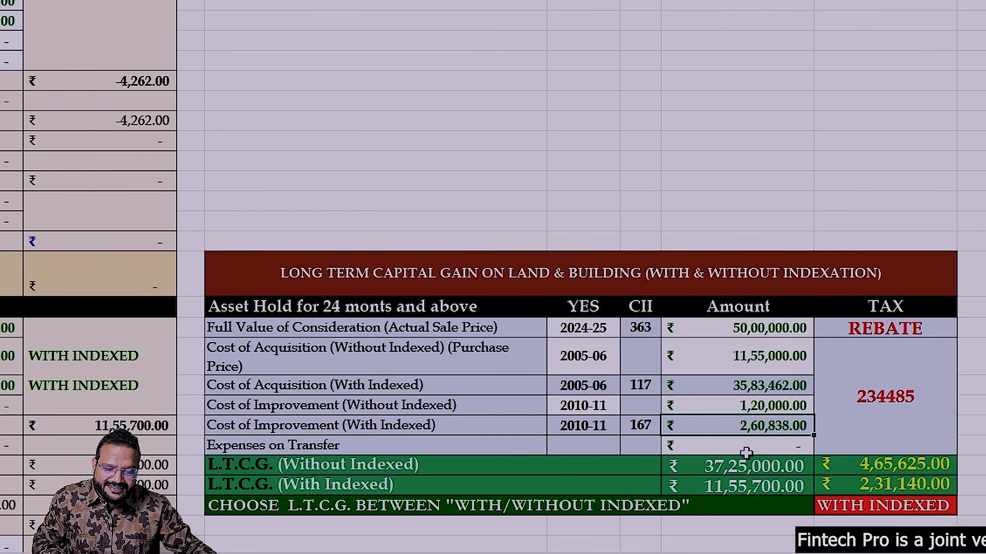
- Set the expenses on transfer to 50,000 and compare the tax on the gain with and without indexation
click(770, 444)
text(50000)
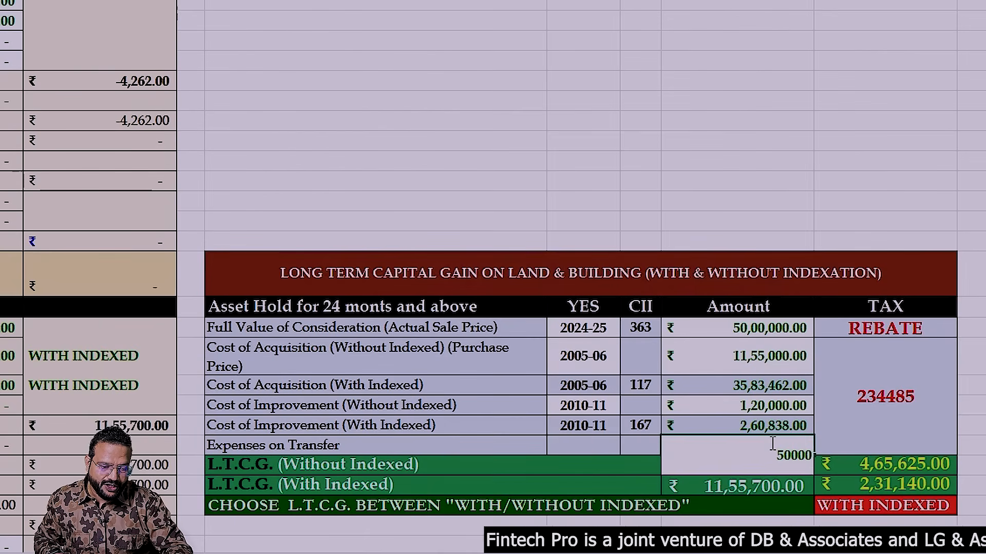
key(Return)
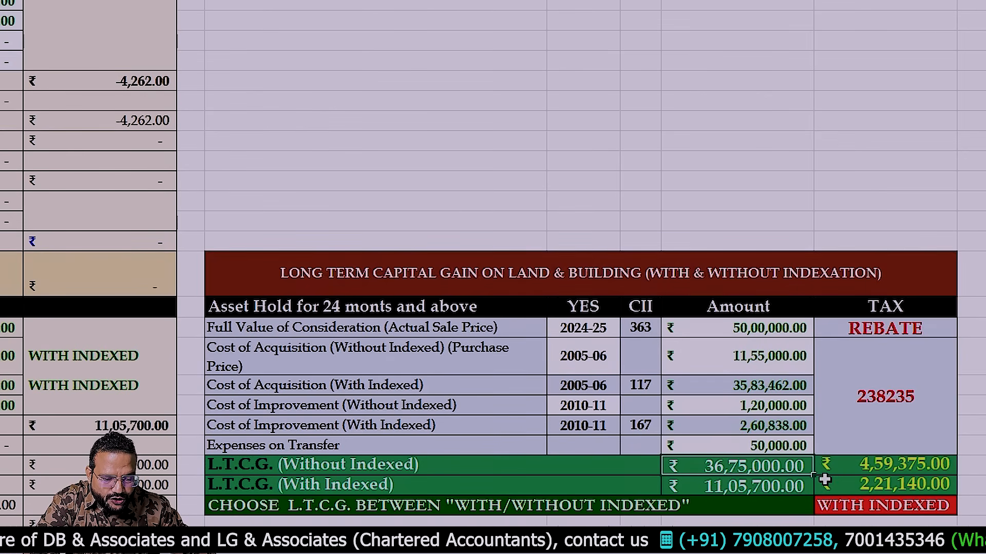
click(896, 464)
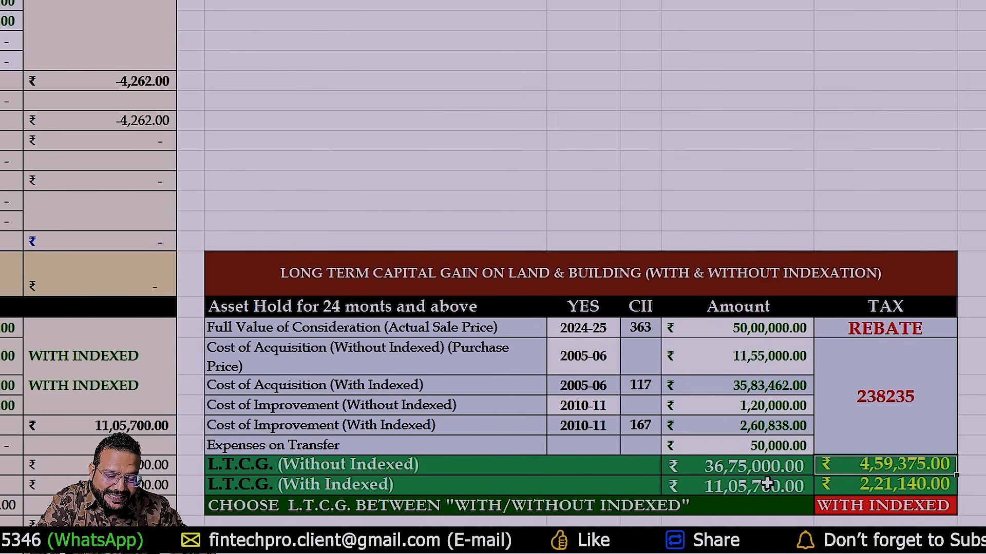
click(855, 488)
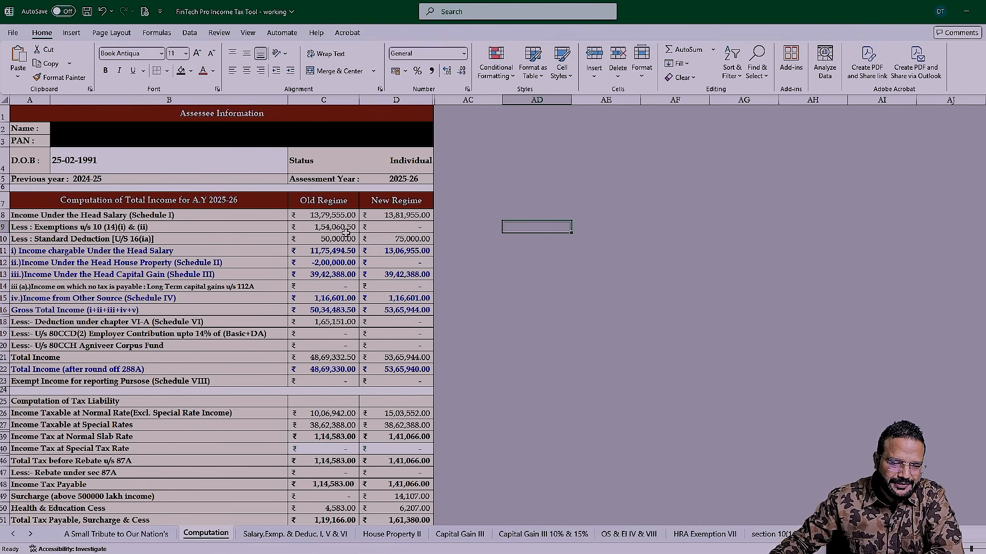
- Compare the total gross salary in the e-Filing portal's Schedule Salary with the workbook's salary schedule
key(ctrl+Page_Down)
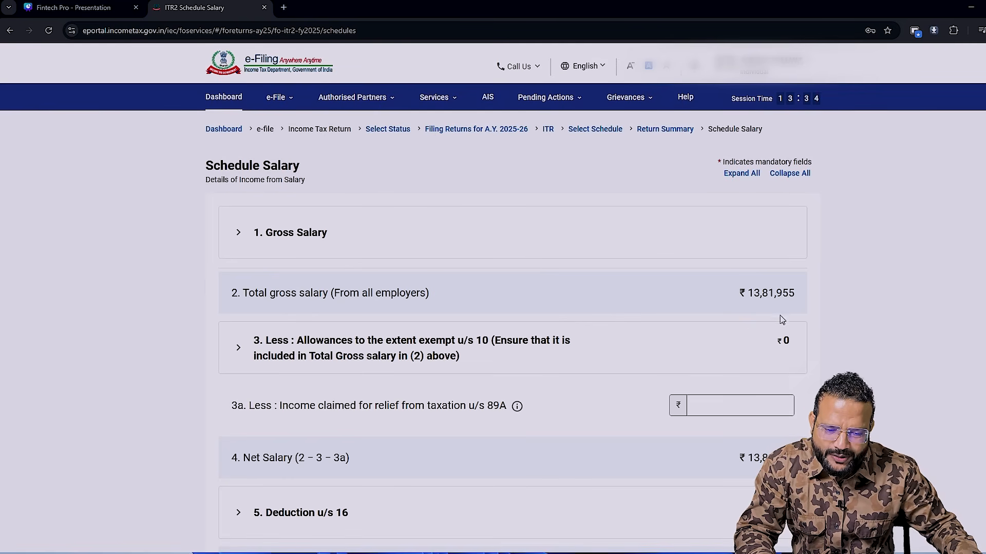
key(alt+Tab)
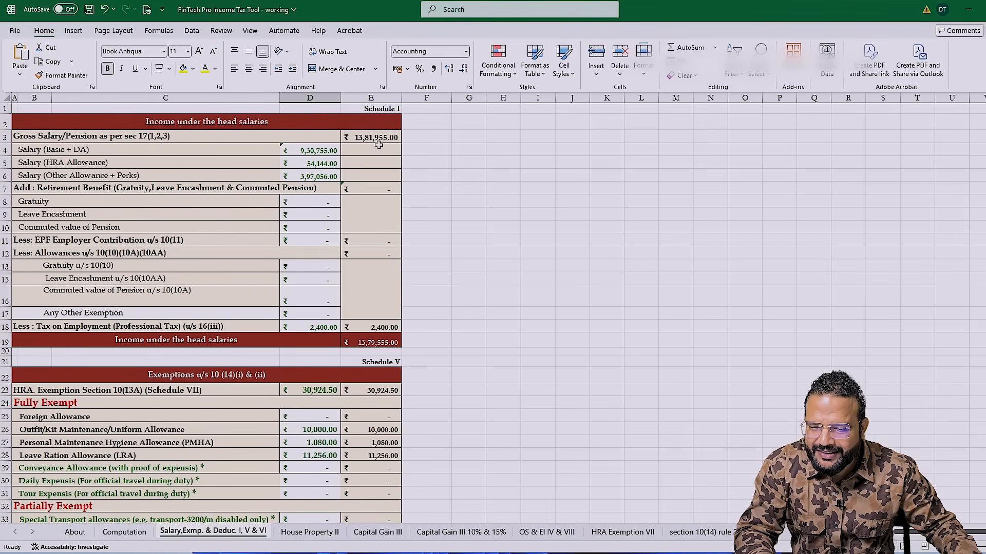
key(alt+Tab)
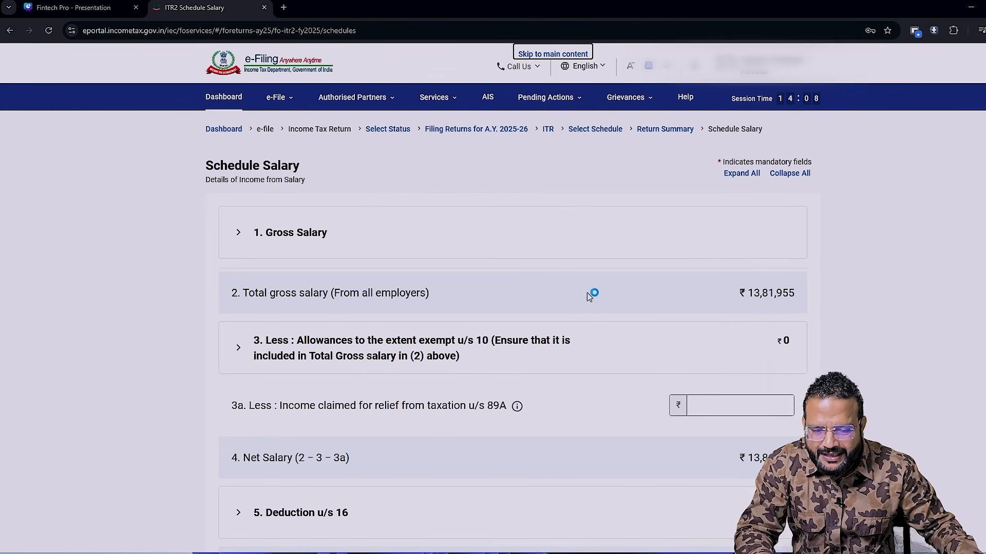
- Open the Employer 1 entry under Gross Salary for editing and set the nature of employer to State Government
click(240, 238)
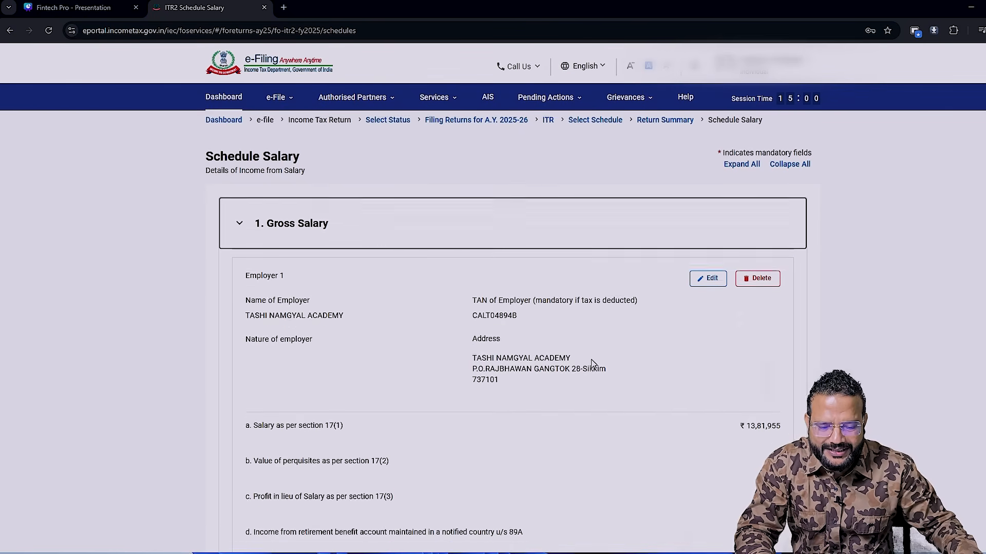
click(277, 226)
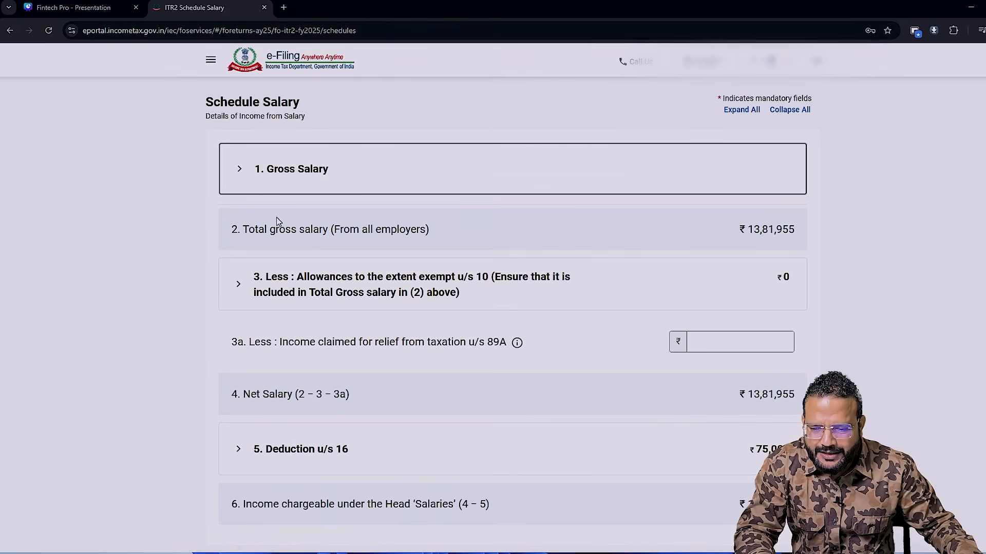
click(235, 172)
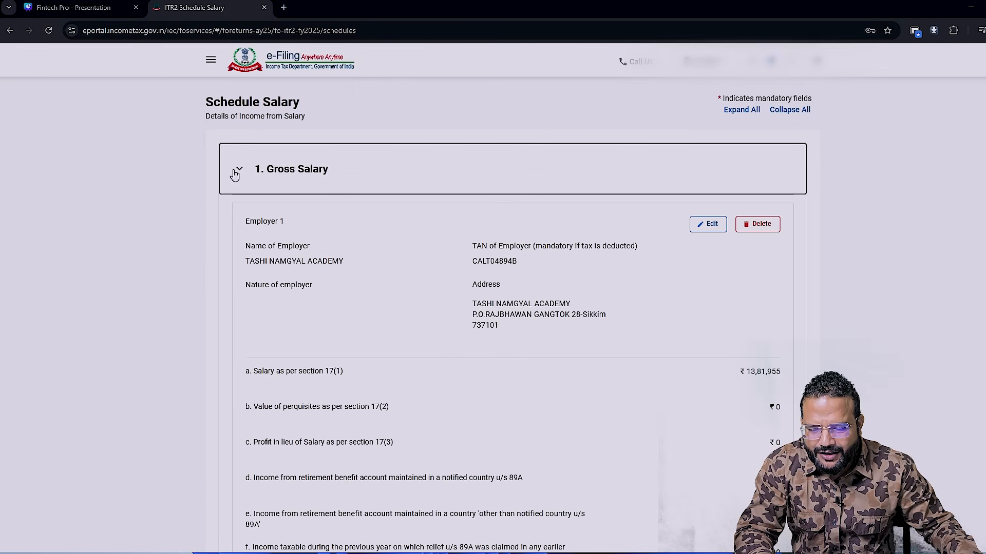
scroll(456, 323, down, 2)
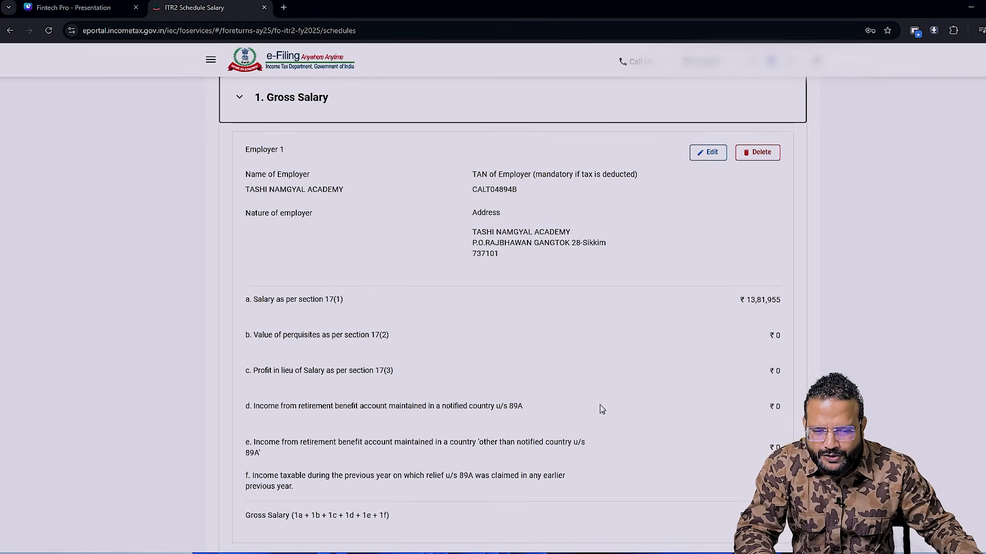
click(706, 156)
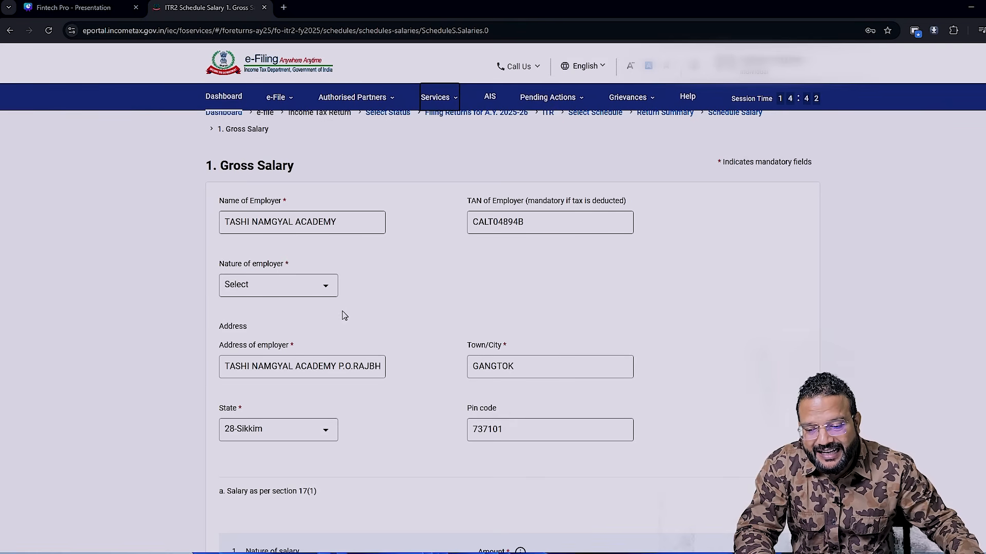
click(325, 291)
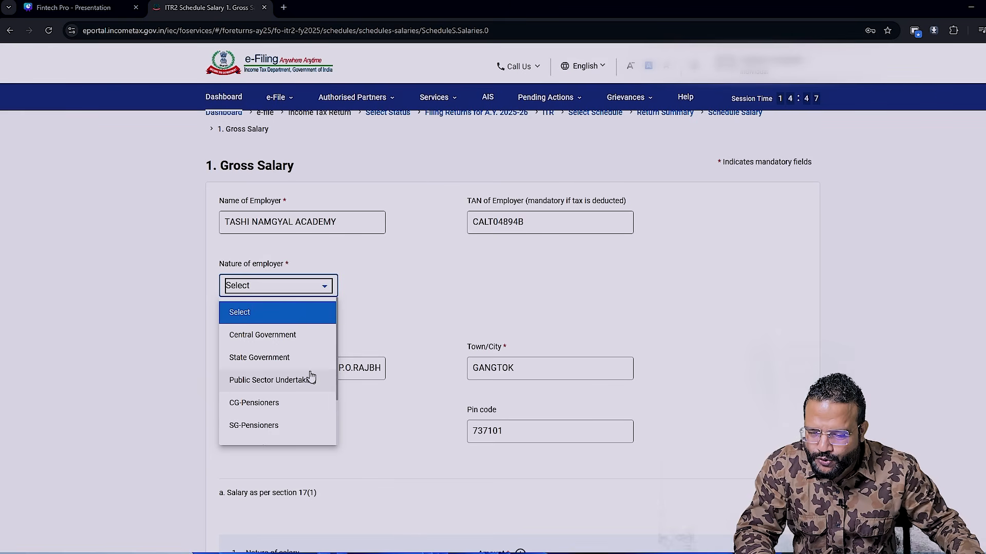
click(255, 362)
- Set the Basic Salary amount under section 17(1) to 930755, taken from the workbook's Basic + DA figure
scroll(555, 358, down, 6)
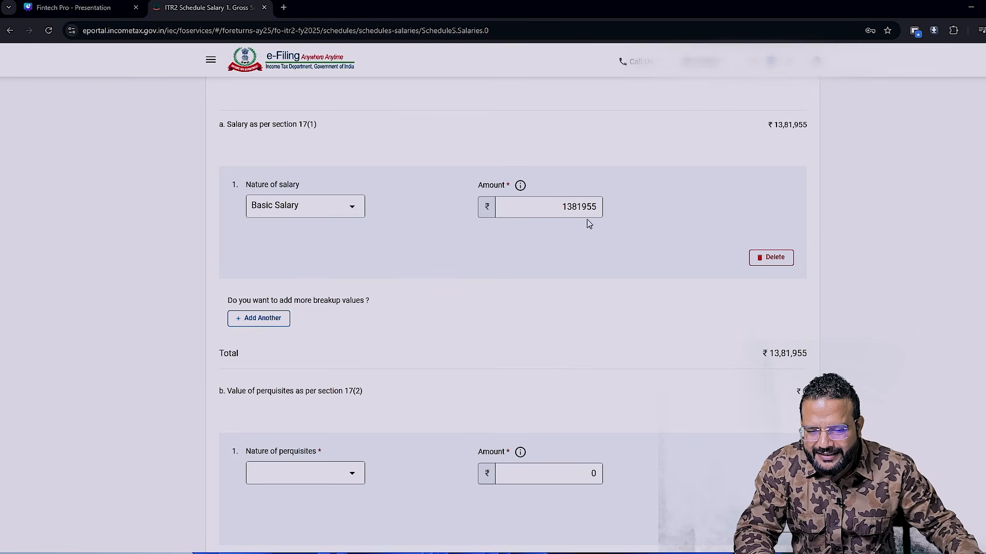
key(alt+Tab)
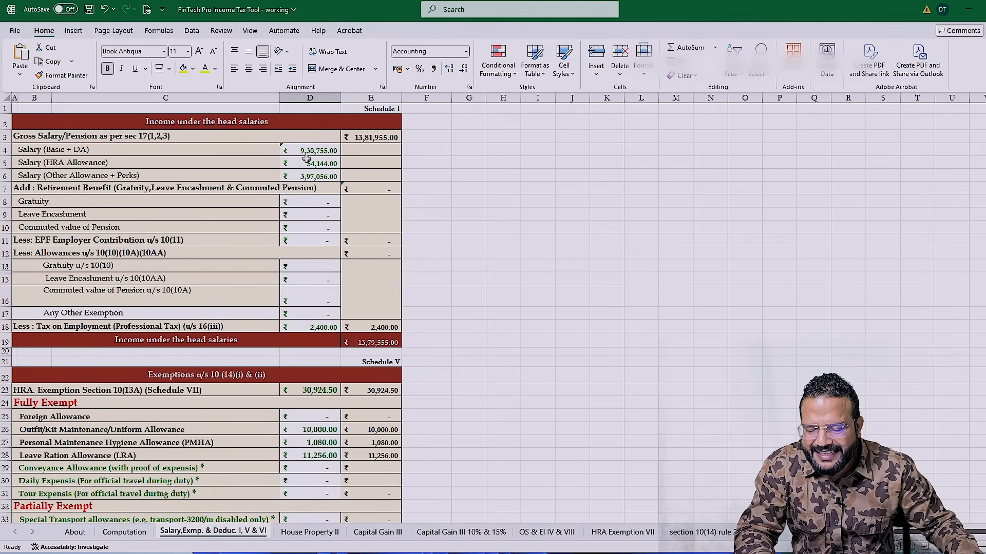
key(alt+Tab)
click(544, 207)
key(ctrl+a)
key(alt+Tab)
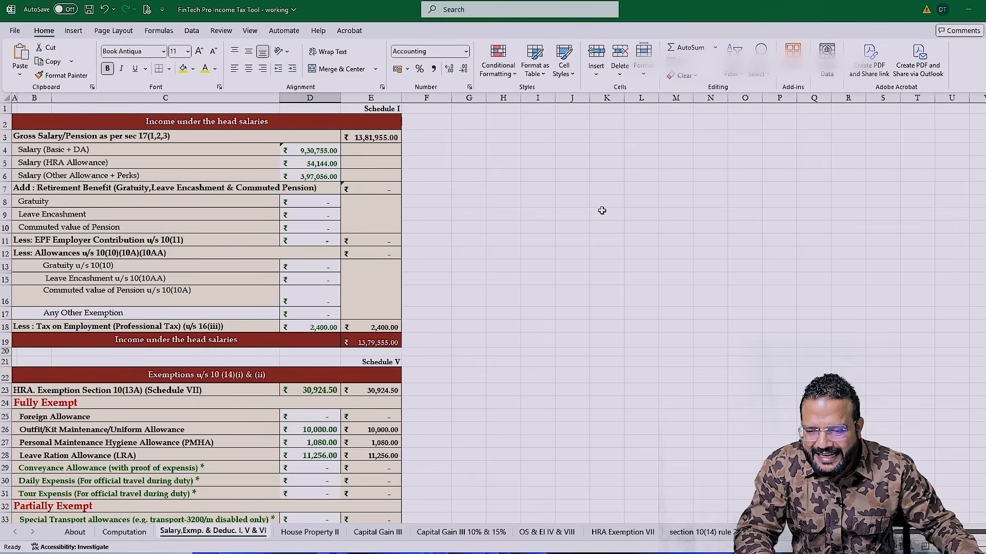
key(alt+Tab)
text(9)
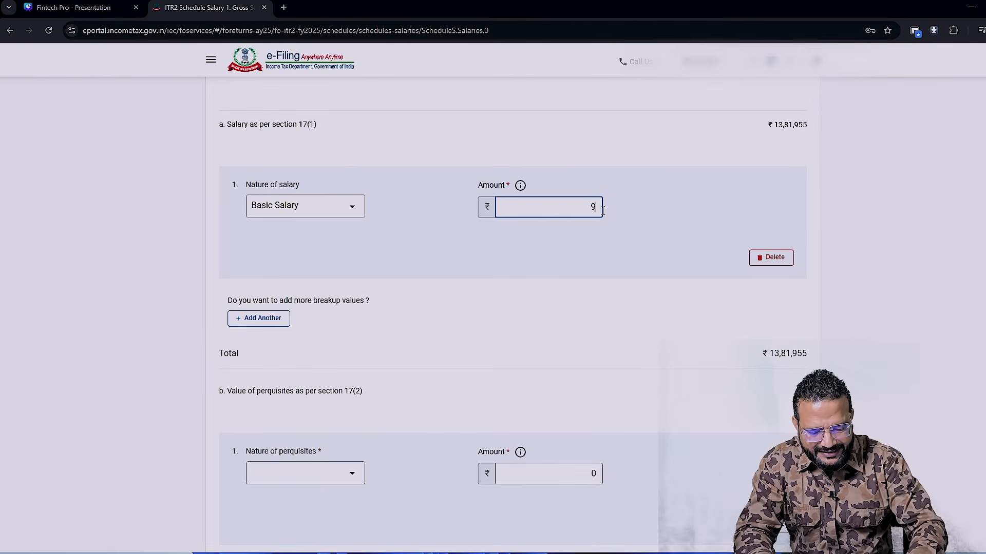
text(30755)
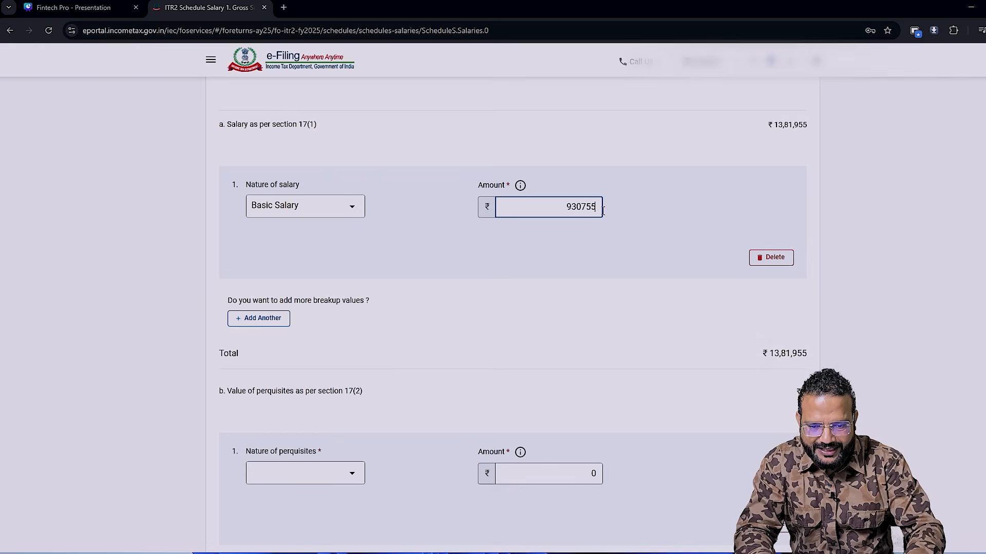
key(Tab)
- Add a House Rent Allowance (HRA) entry of 54144 to the section 17(1) salary breakup, using the workbook figure
click(263, 319)
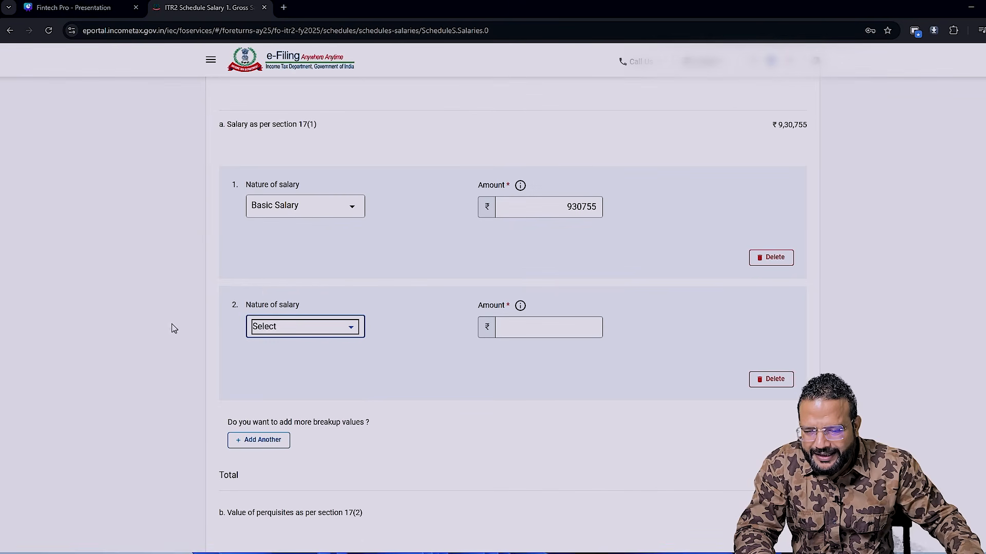
click(344, 328)
click(285, 429)
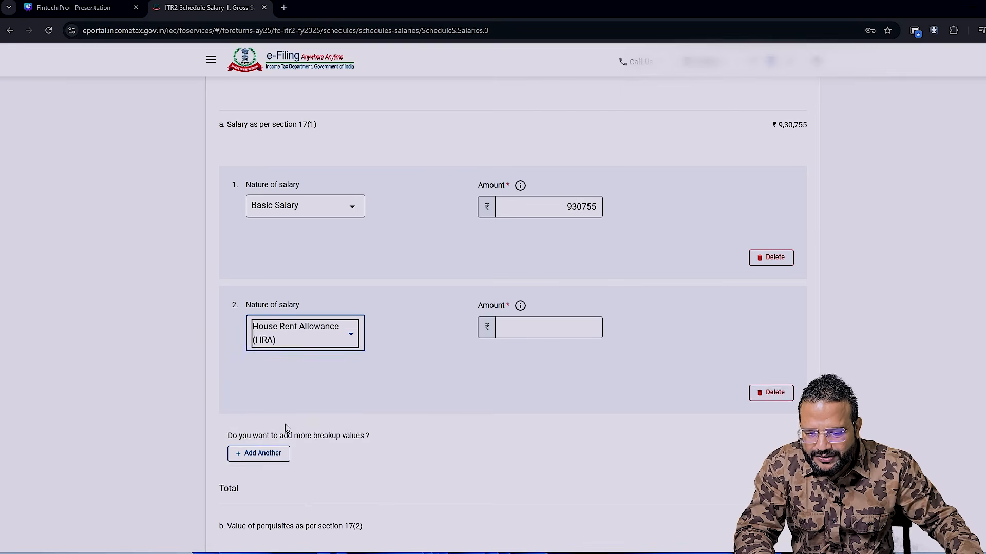
key(alt+Tab)
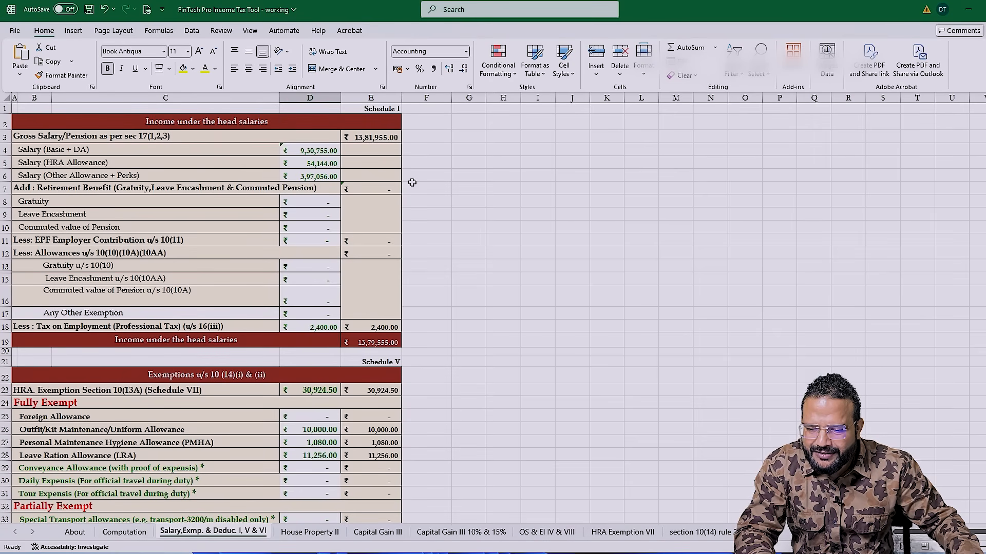
key(alt+Tab)
click(580, 331)
text(54144)
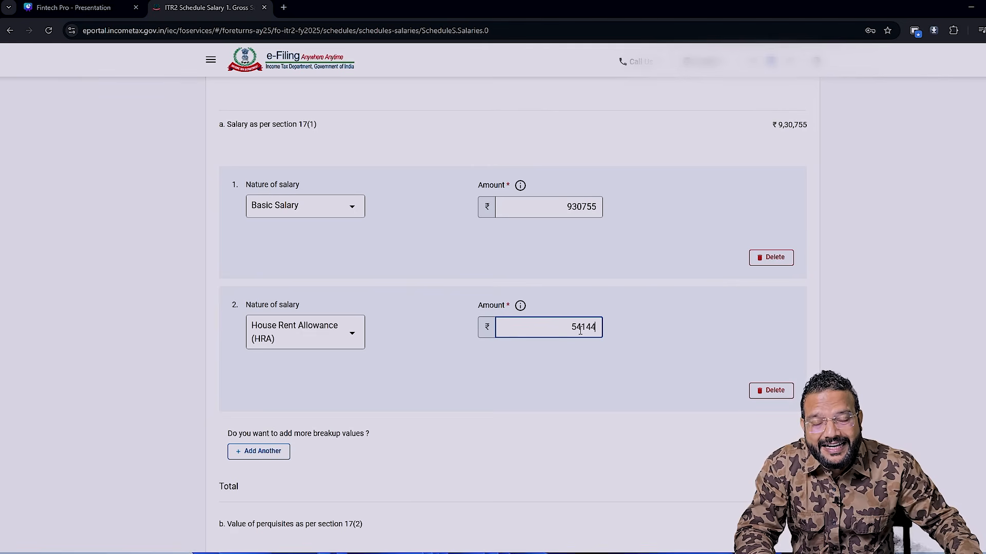
- Add an Other Allowance entry of 397056 to the section 17(1) salary breakup, using the workbook's other allowance and perks figure
key(alt+Tab)
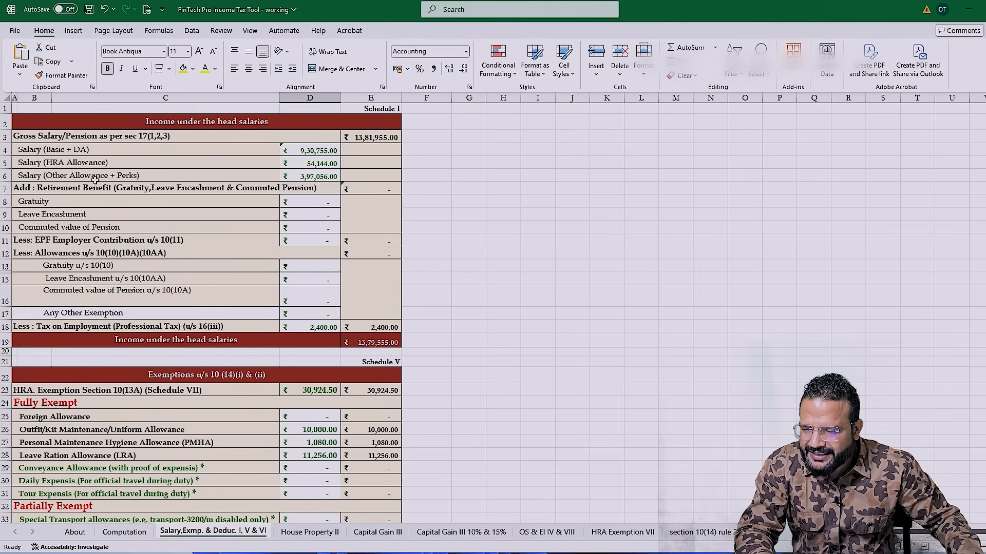
key(alt+Tab)
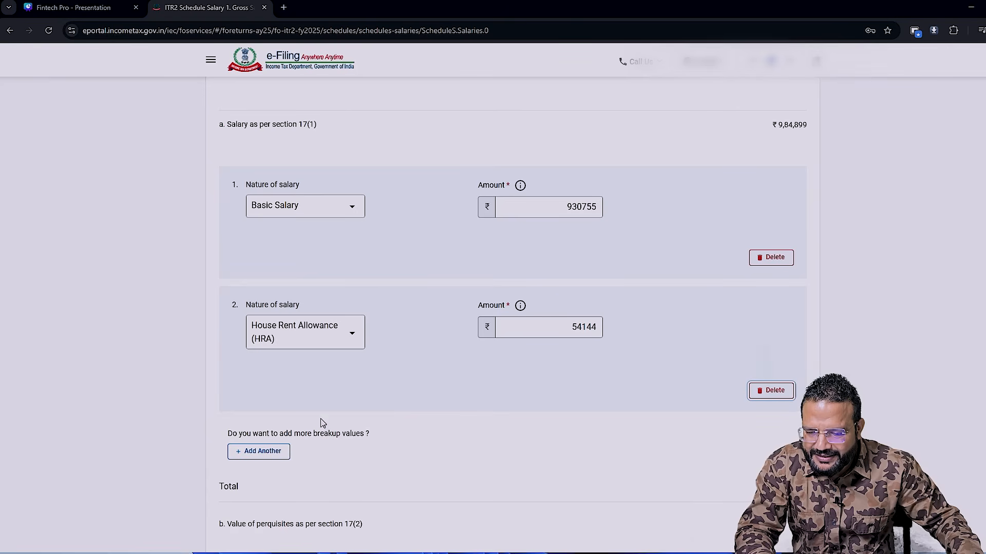
click(263, 452)
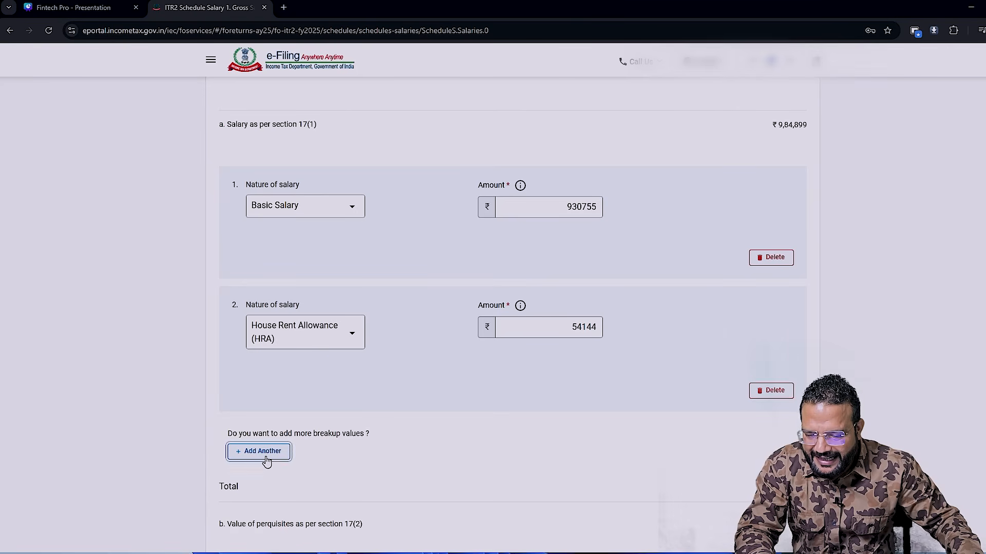
scroll(339, 434, down, 1)
click(339, 433)
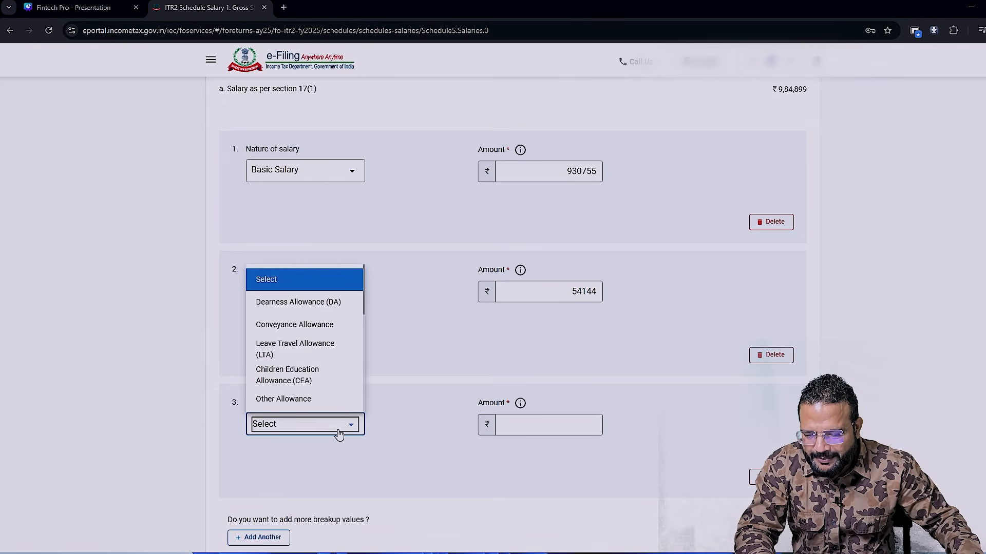
click(298, 400)
click(556, 428)
key(alt+Tab)
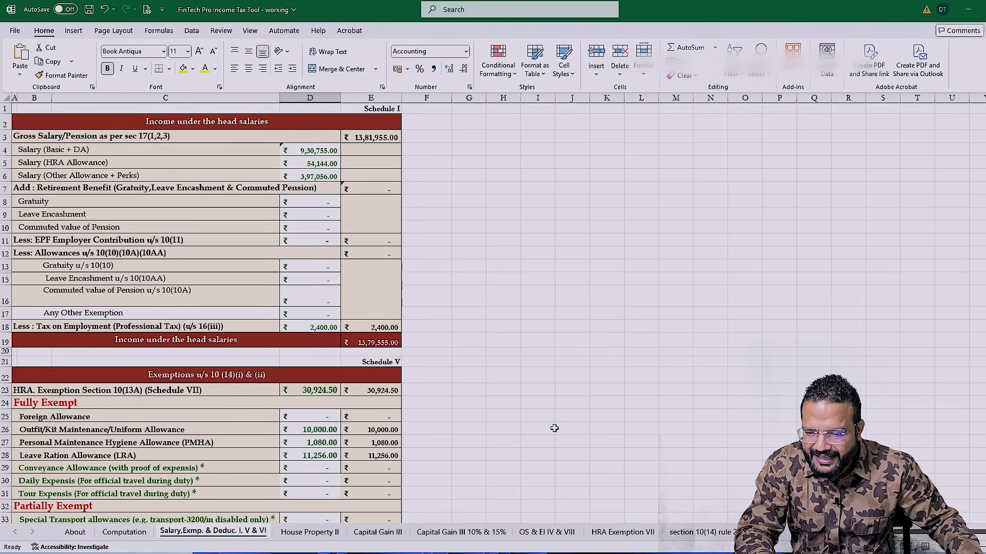
key(alt+Tab)
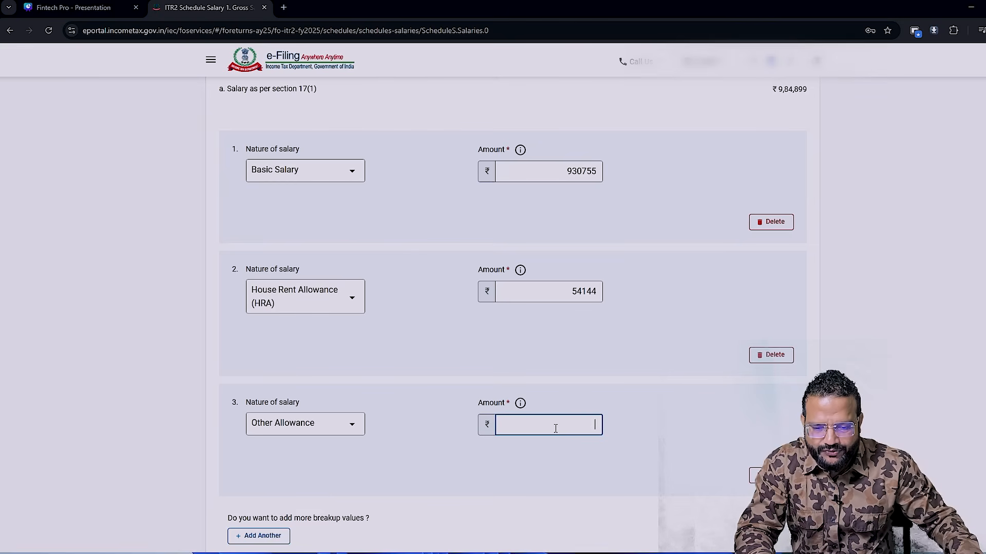
text(397056)
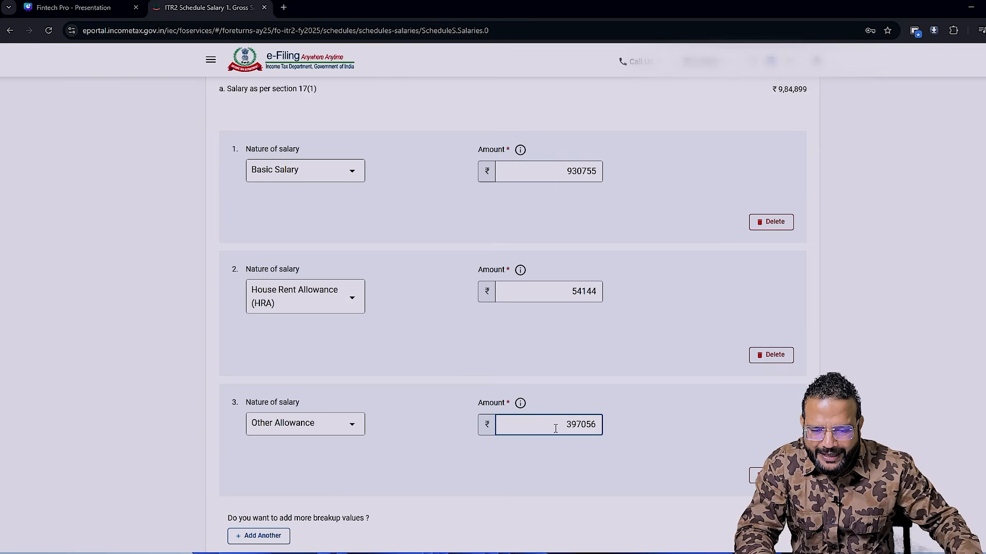
- Delete the blank entries under perquisites 17(2) and profit in lieu of salary 17(3), and save the gross salary details
key(Tab)
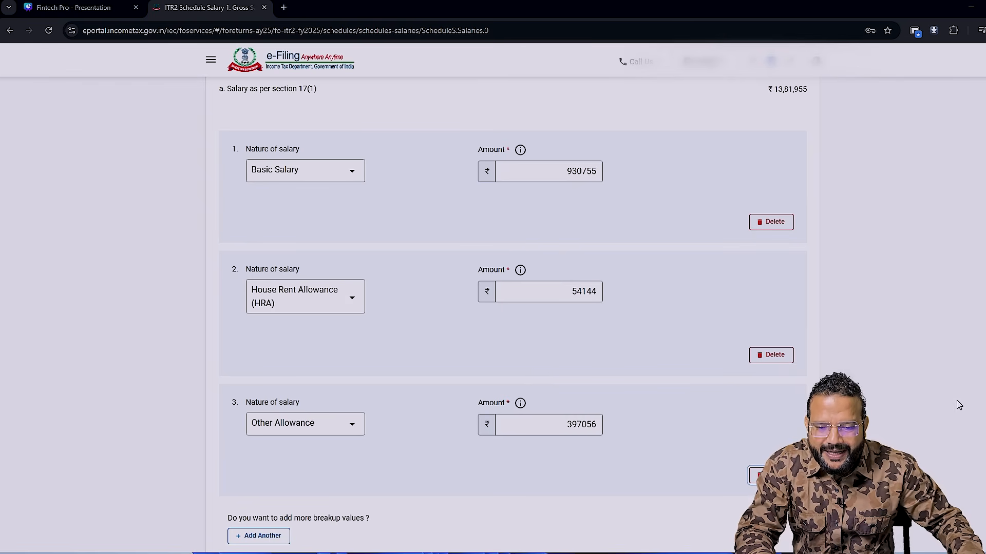
click(656, 448)
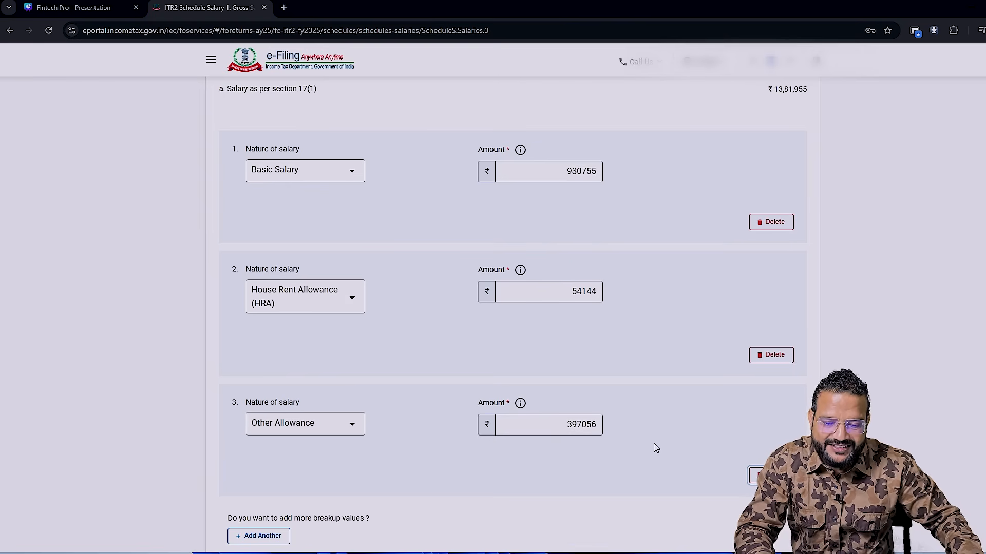
scroll(654, 426, down, 6)
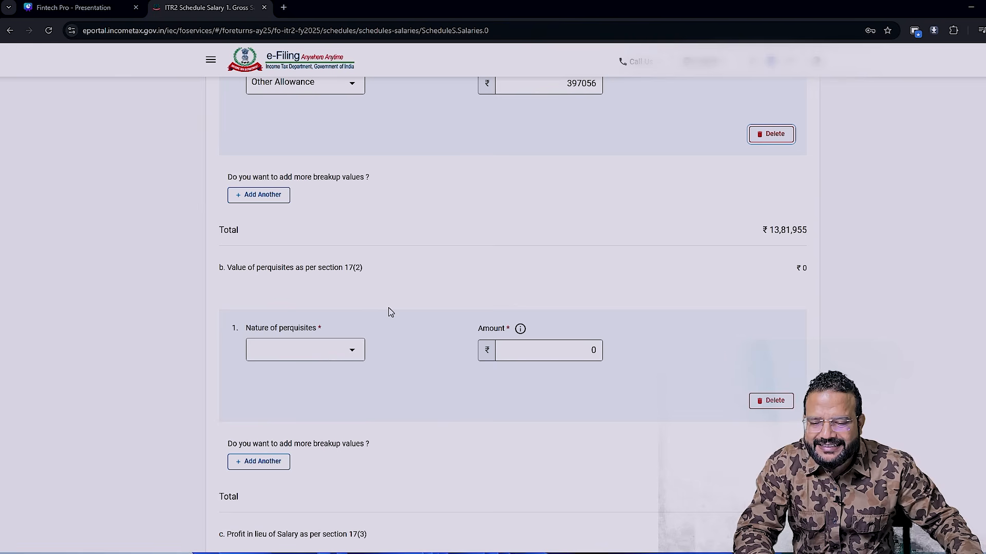
click(774, 402)
click(548, 334)
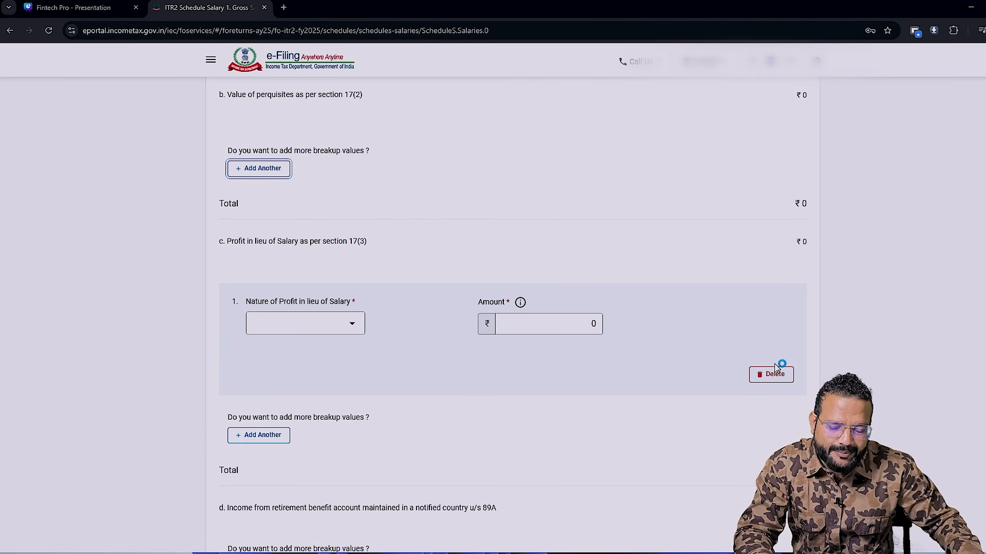
click(772, 380)
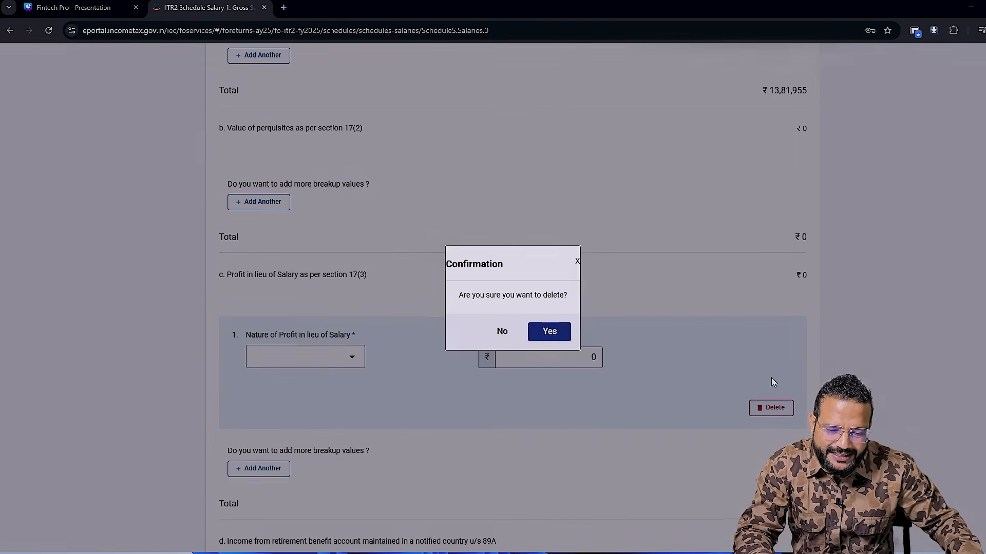
click(551, 332)
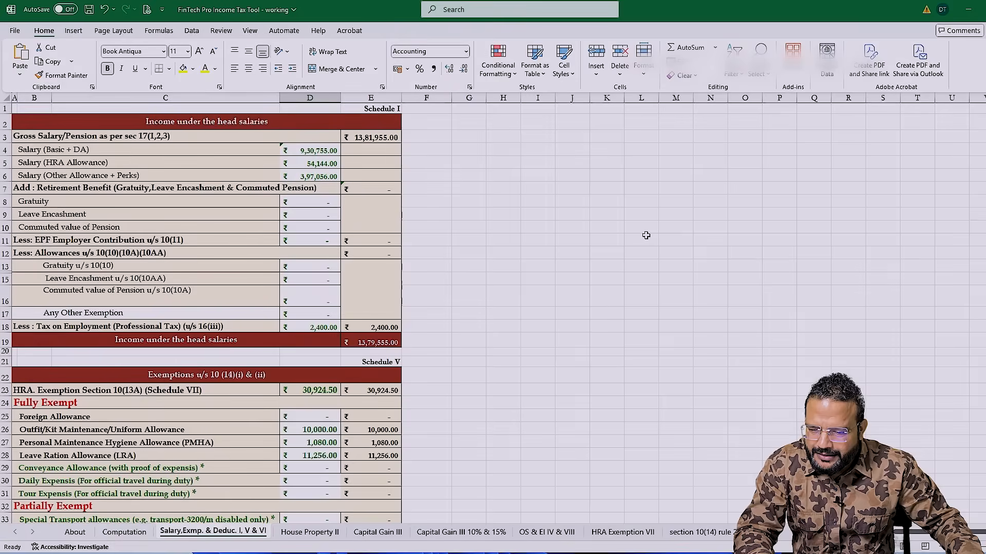
key(alt+Tab)
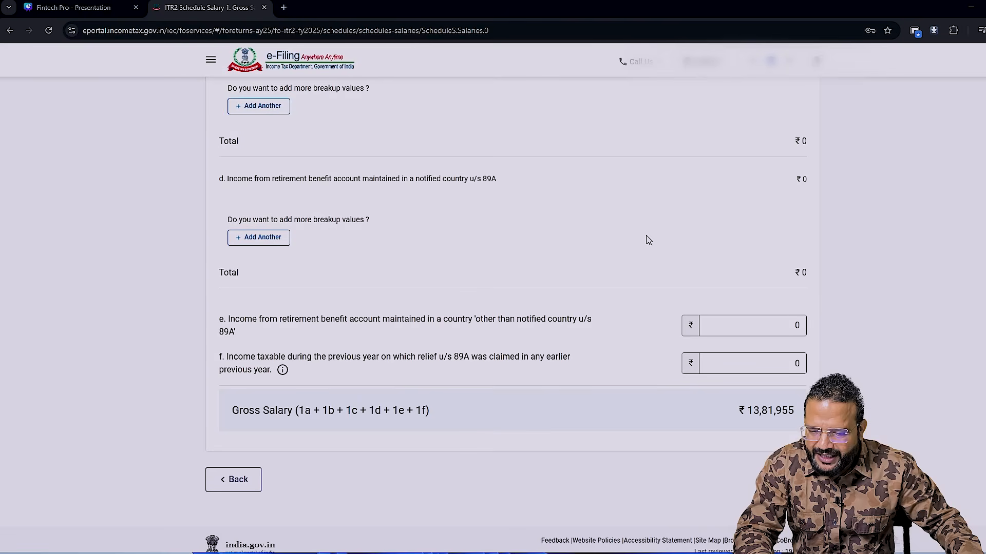
click(788, 479)
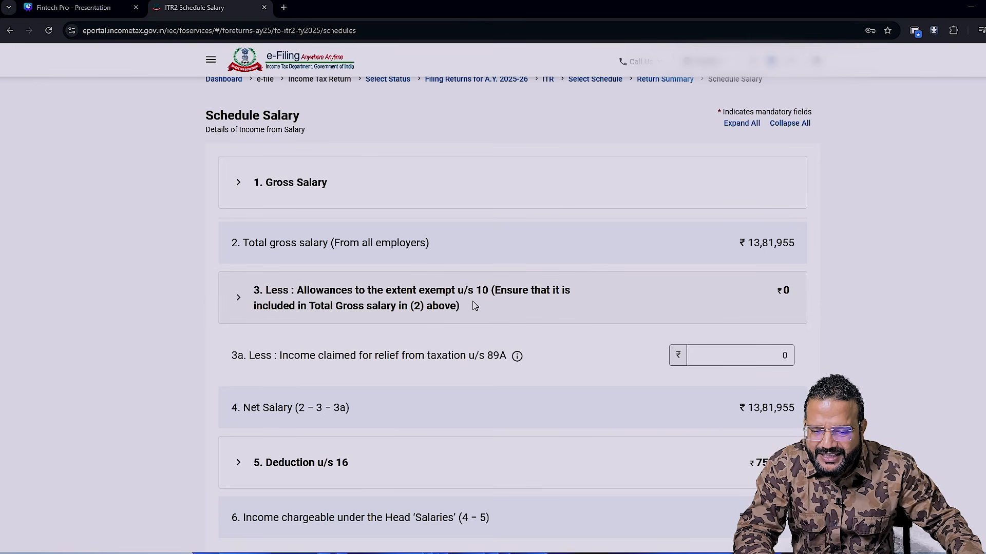
- Check the breakup of allowances exempt u/s 10 without adding any, and confirm Schedule Salary
click(511, 304)
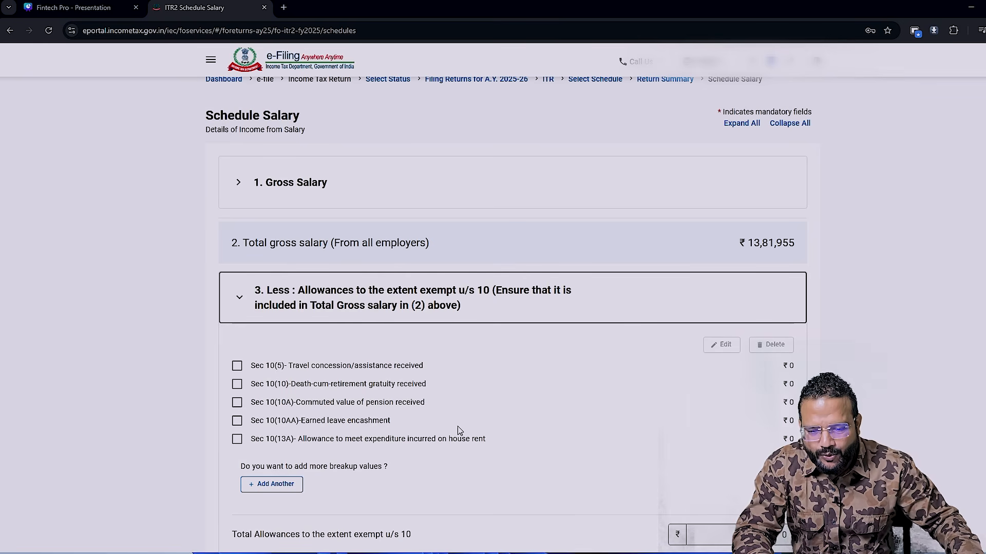
scroll(459, 429, down, 1)
click(239, 288)
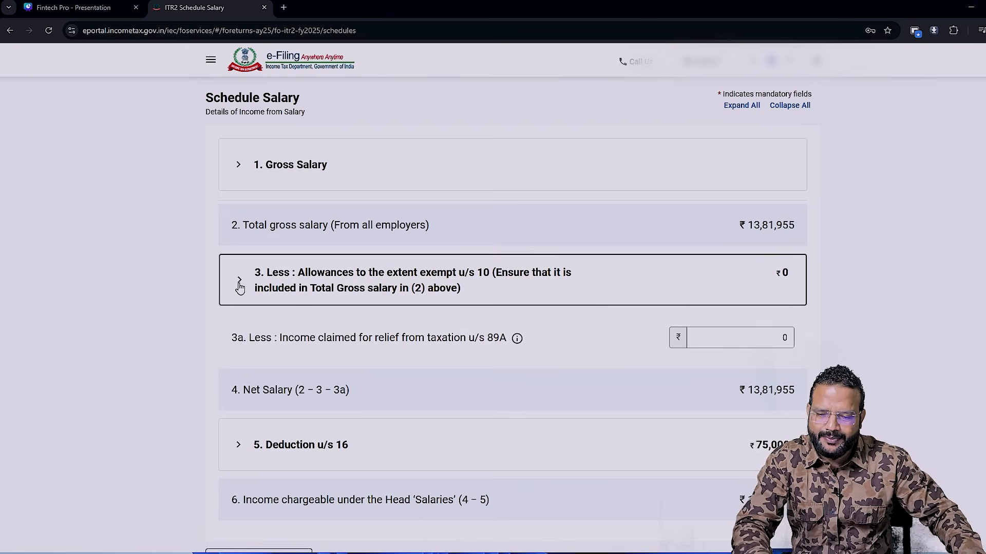
scroll(313, 281, down, 2)
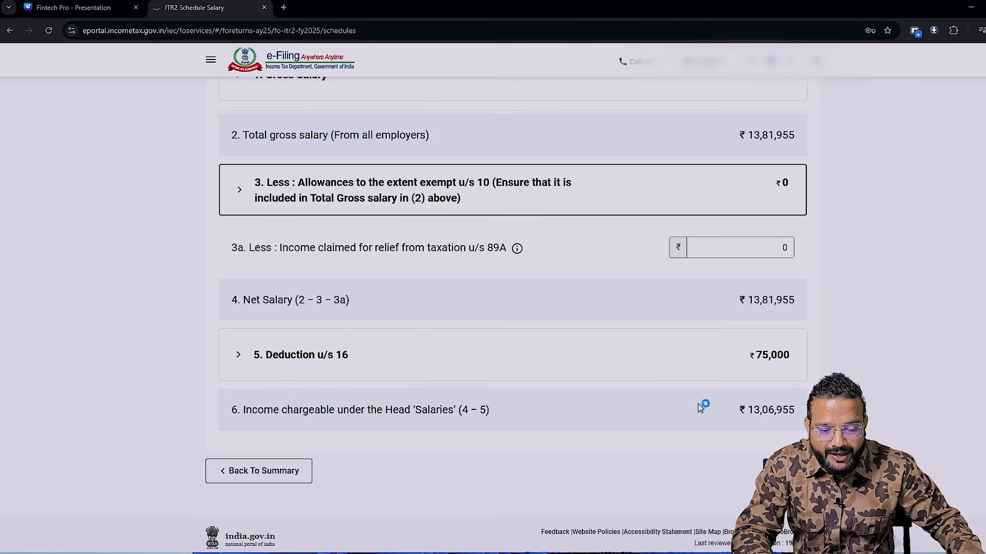
click(791, 471)
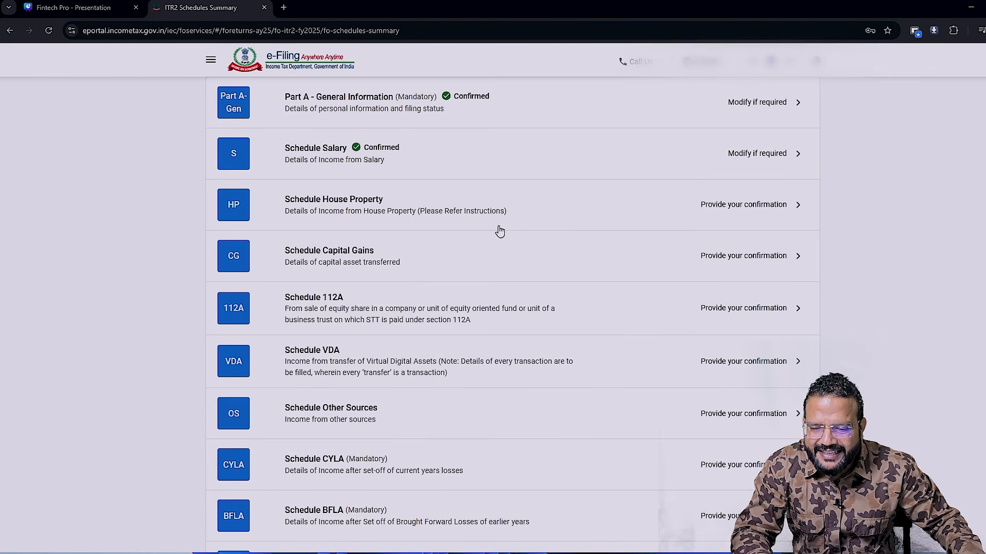
- Open Schedule House Property and look up the New Regime gross rent in the Excel workbook's House Property II sheet
click(763, 226)
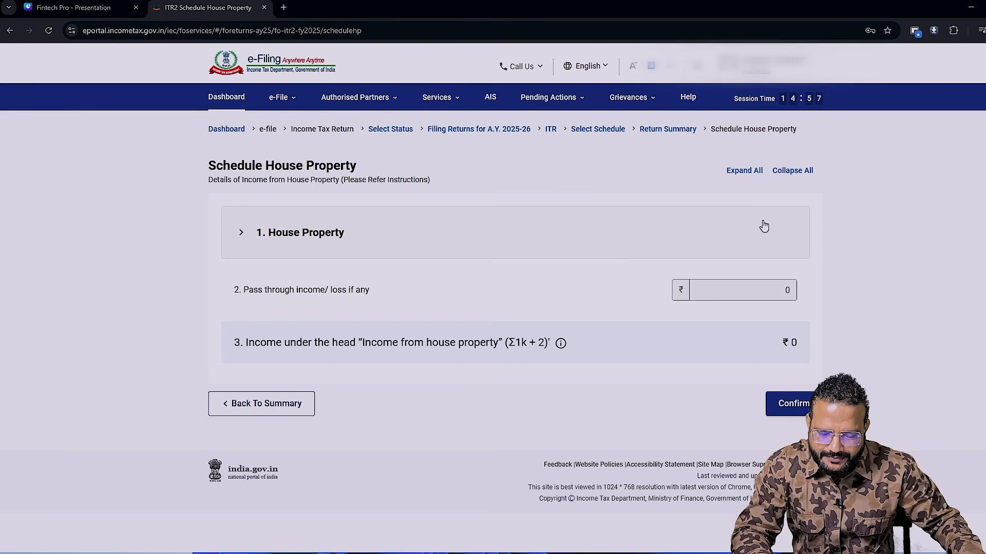
click(242, 233)
key(alt+Tab)
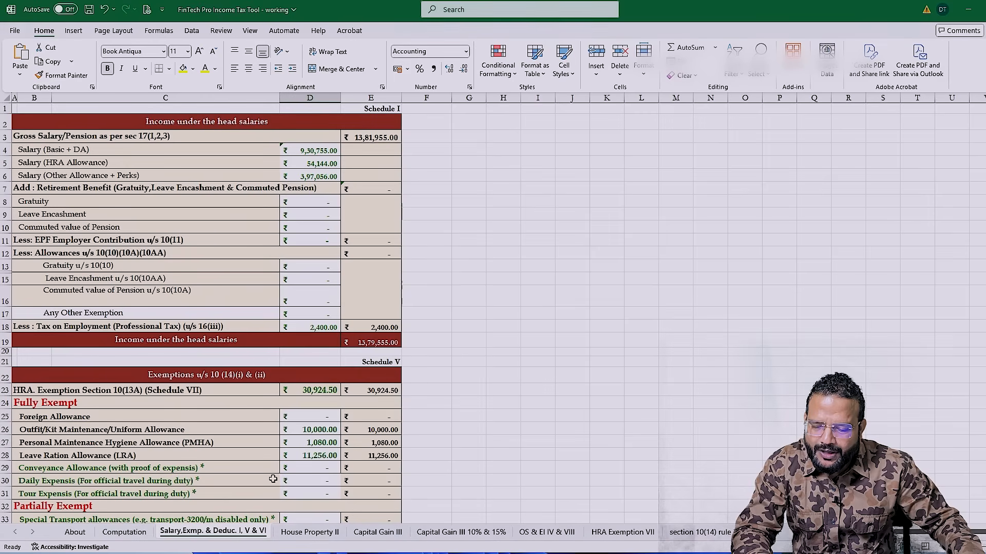
click(309, 533)
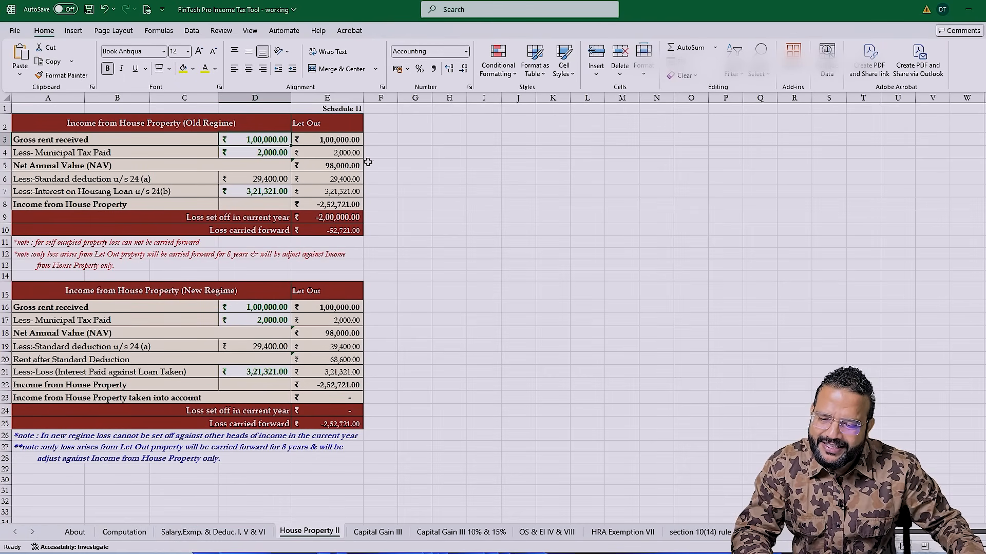
click(231, 307)
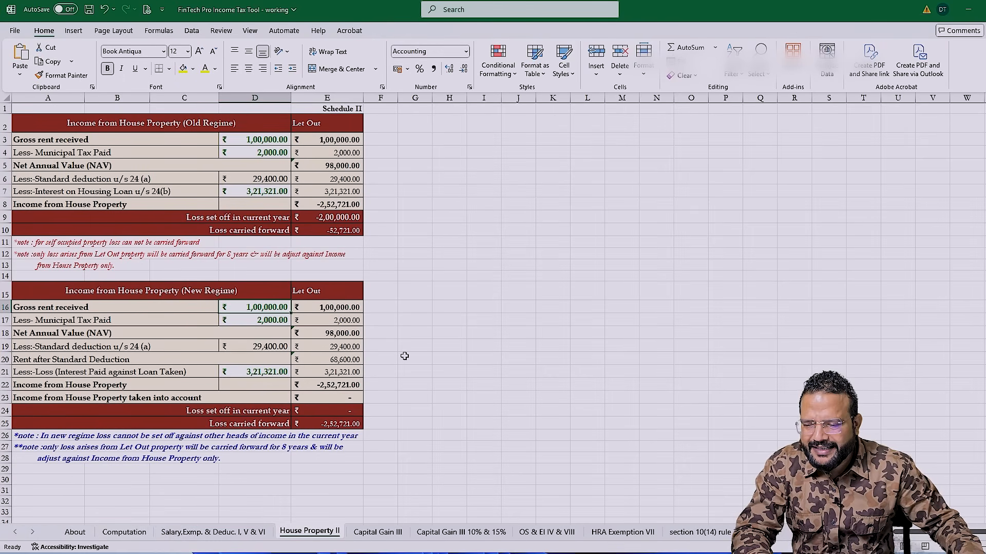
- Back in the return, add a house property entry and fill in its address, town/city, state and postal code
key(alt+Tab)
click(240, 233)
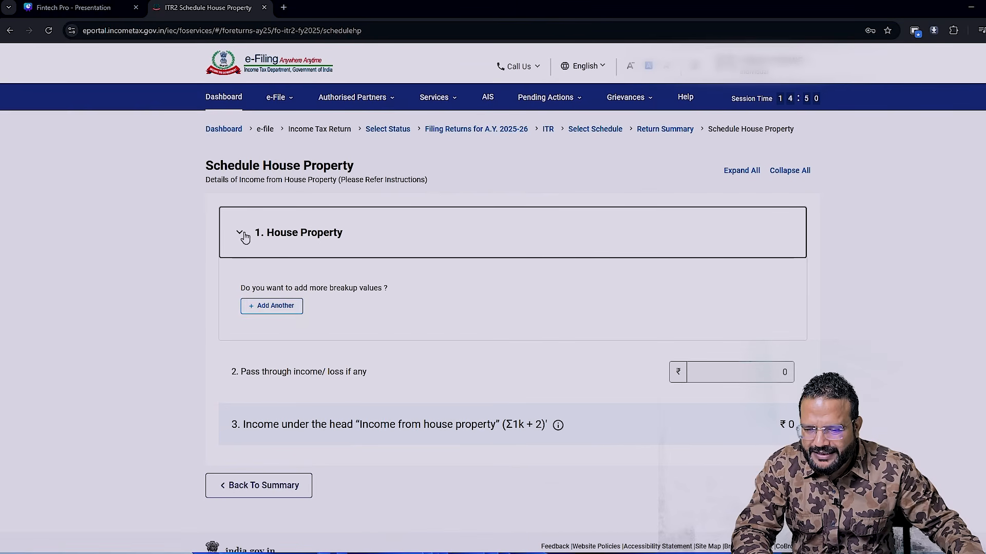
click(272, 307)
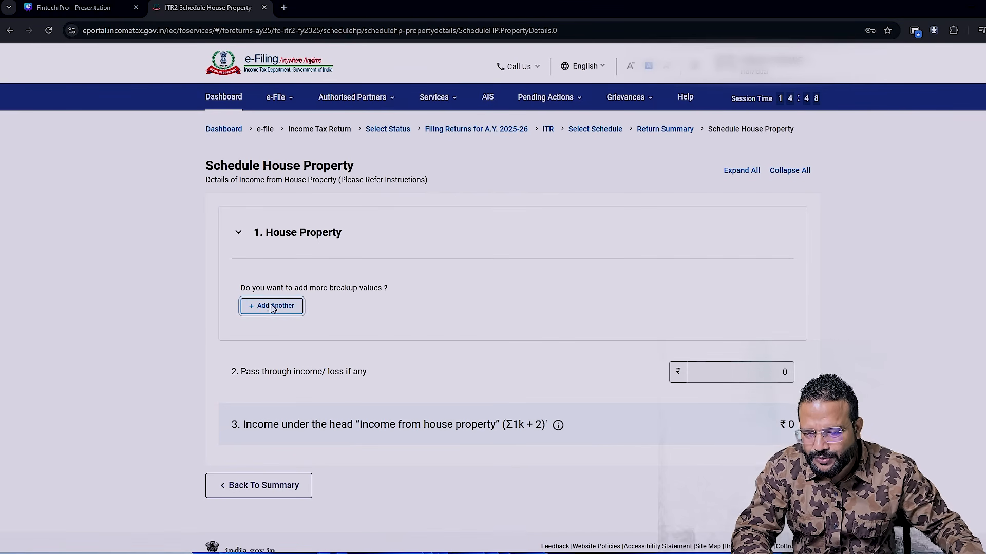
click(254, 247)
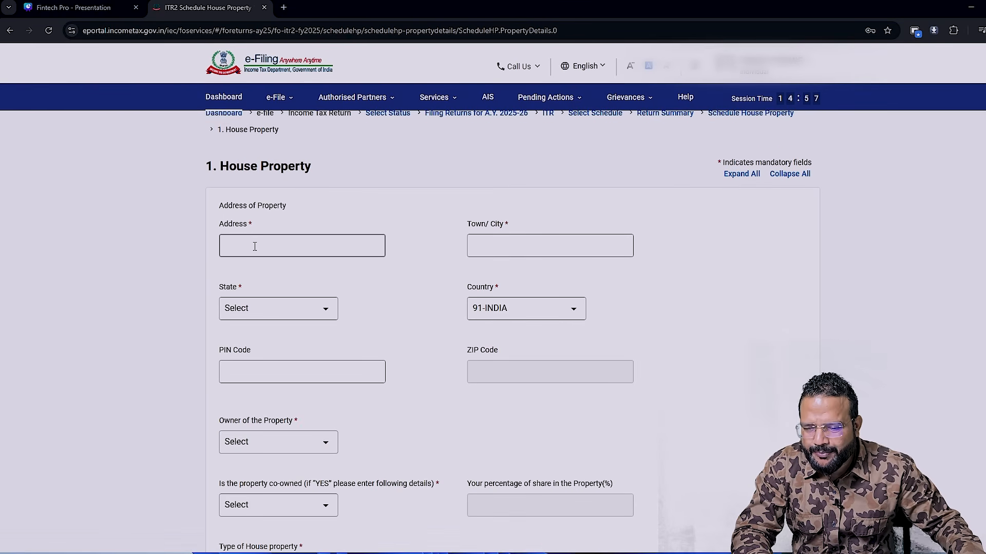
click(255, 247)
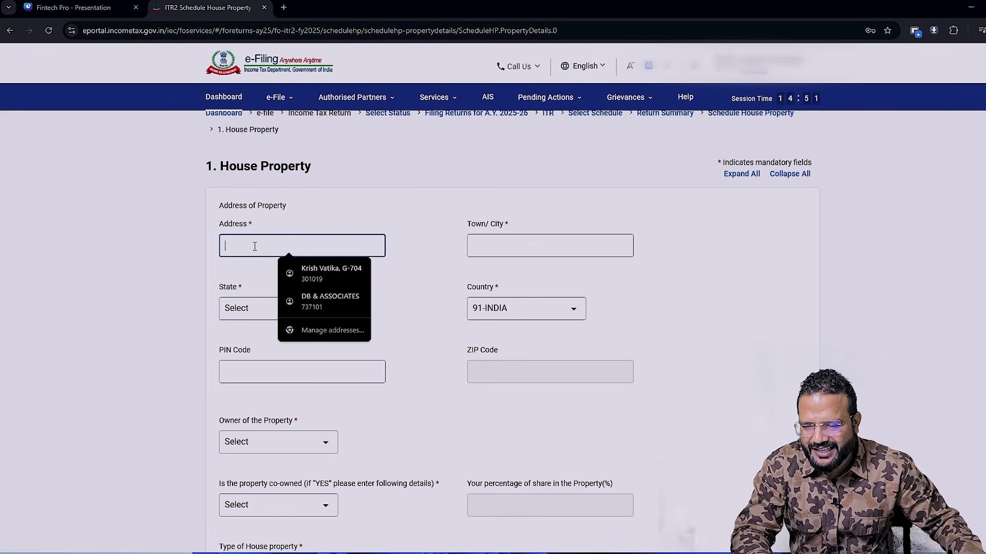
text(DE)
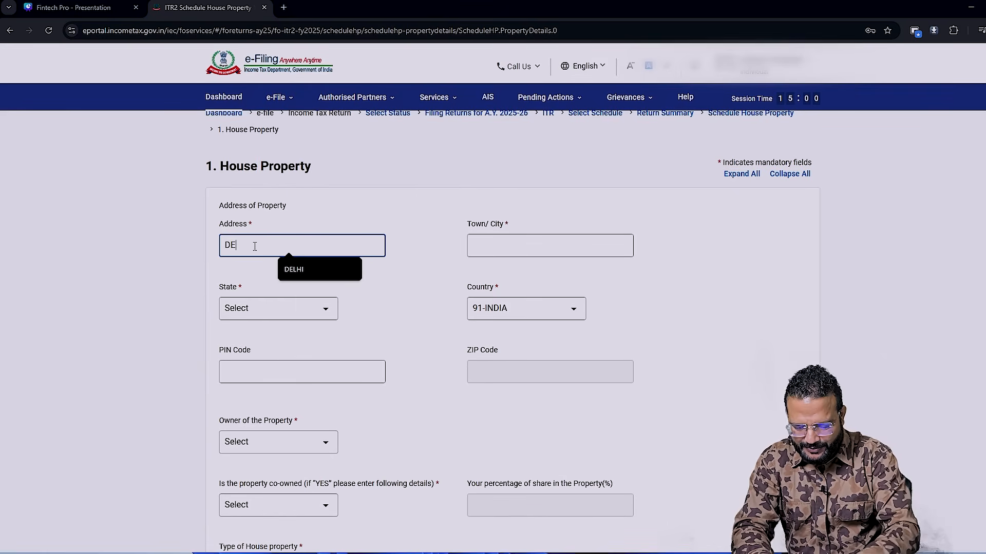
key(Down)
key(Return)
- Set the owner of the property to Self, co-owned to NO and the type of house property to Let Out
scroll(380, 402, down, 1)
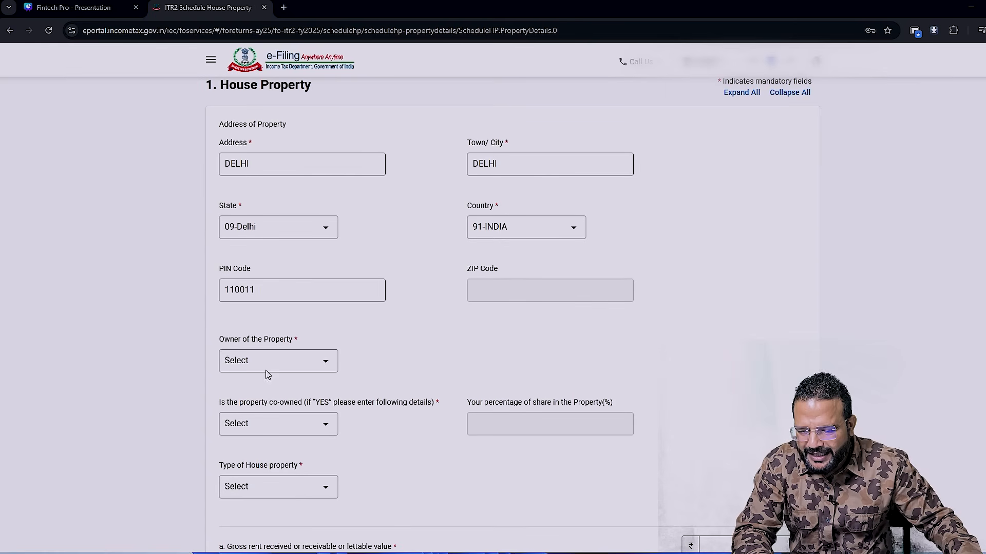
click(324, 363)
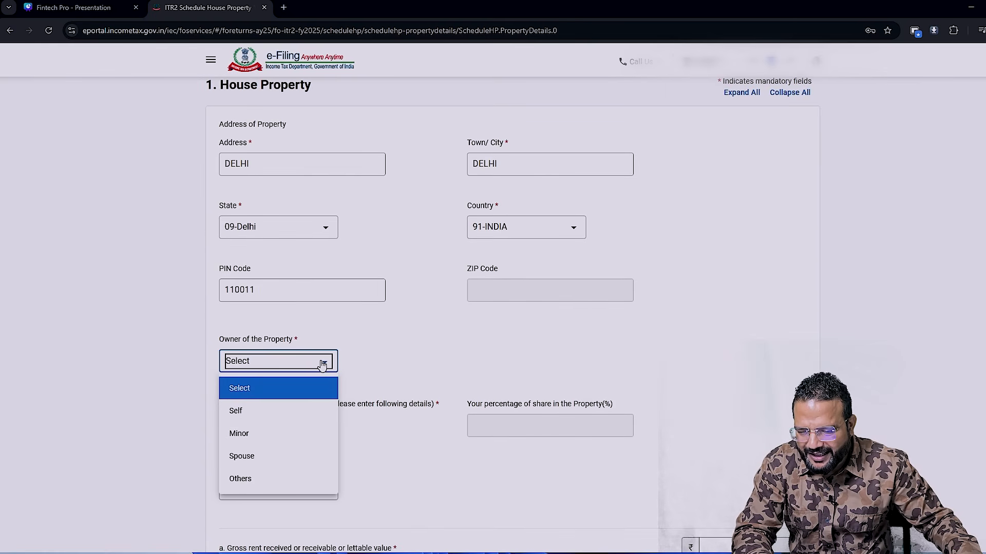
click(249, 412)
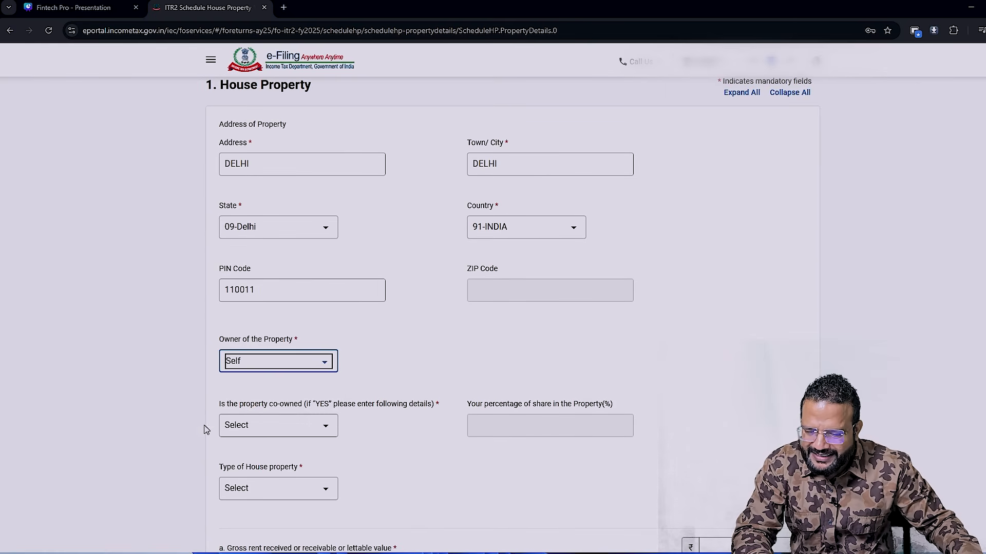
click(299, 430)
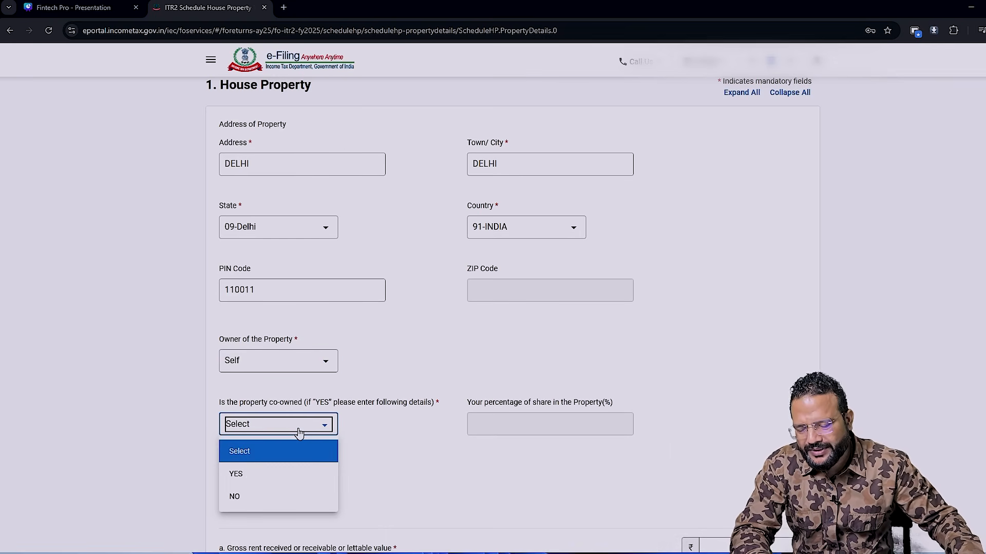
click(257, 502)
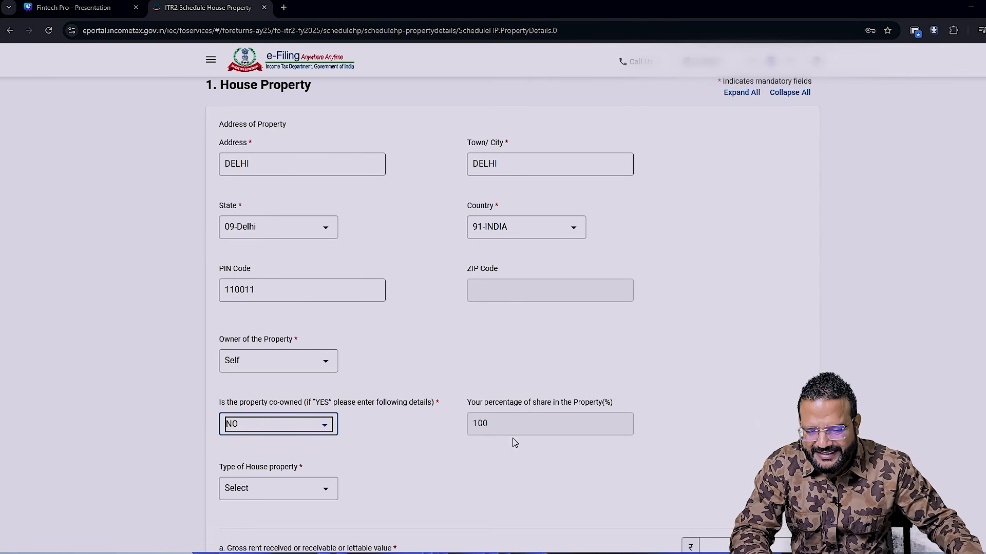
scroll(494, 429, down, 1)
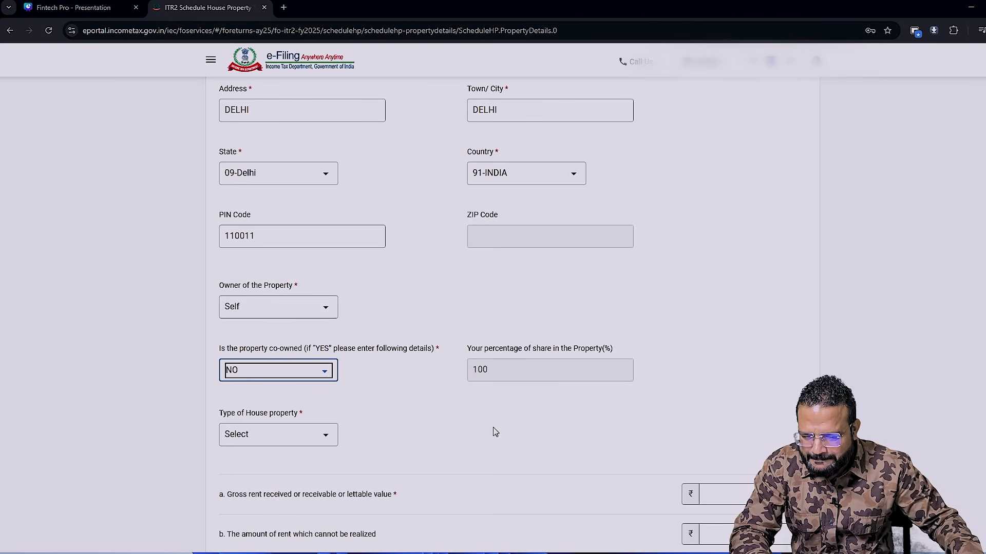
click(325, 437)
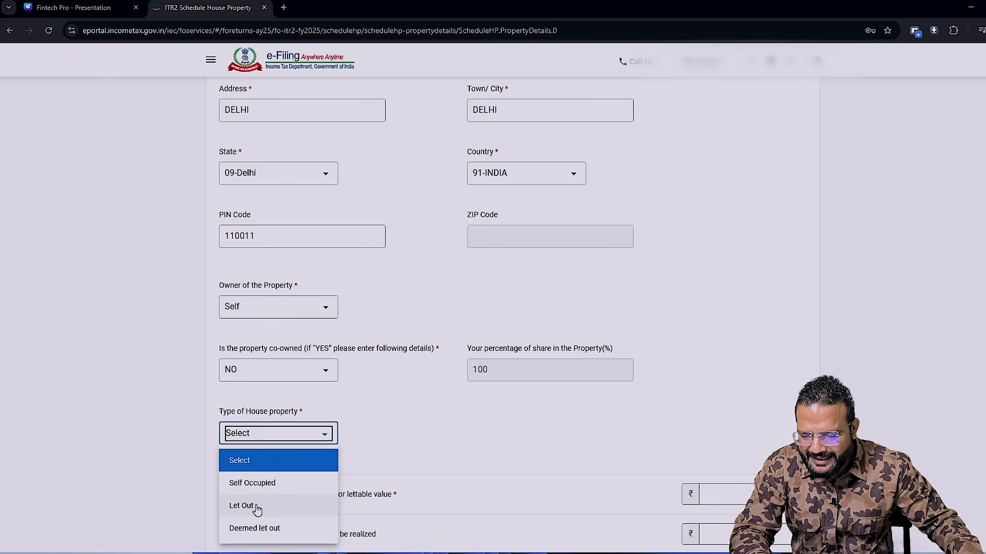
click(241, 505)
- Set the gross rent received to 100000 and the amount of rent which cannot be realized to 0
scroll(243, 296, down, 5)
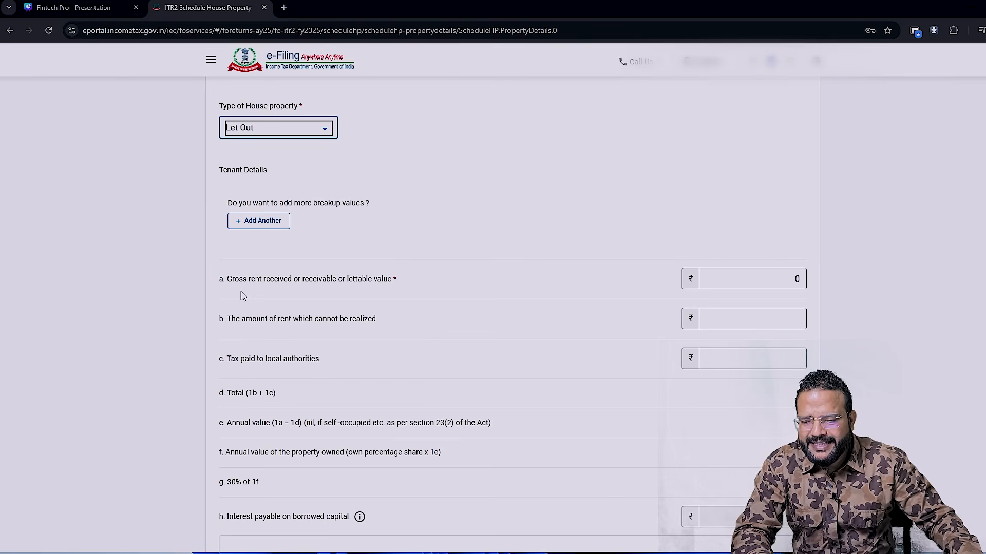
click(793, 278)
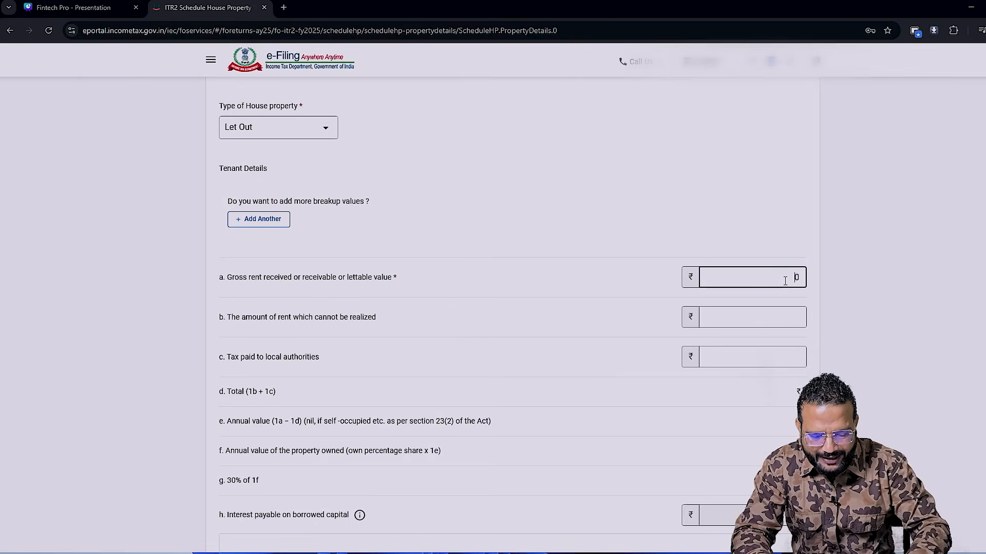
text(100)
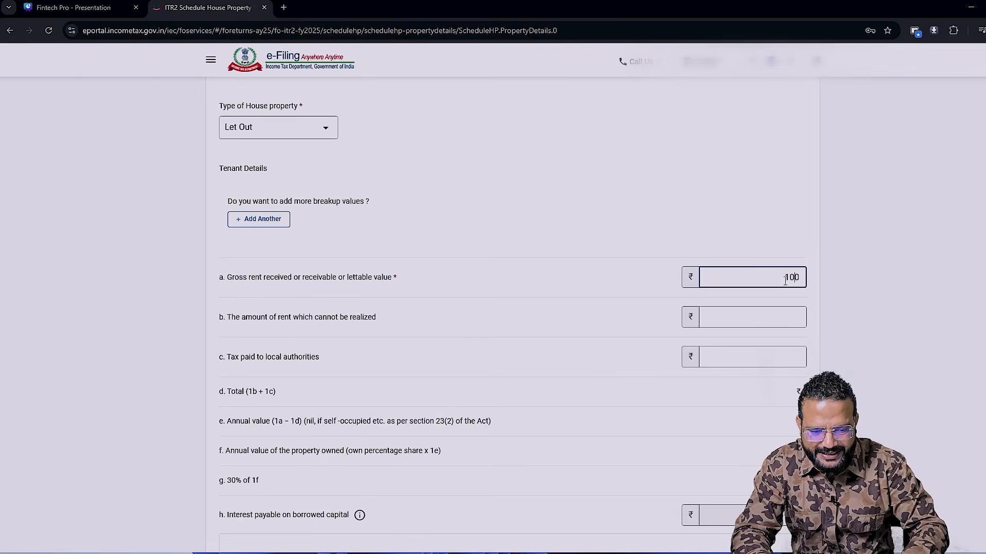
text(00)
key(Tab)
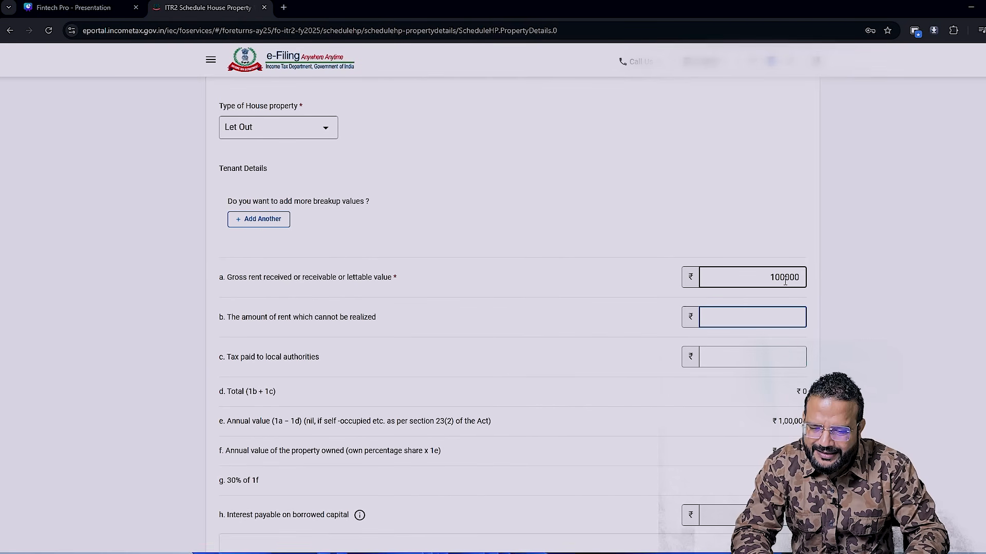
text(0)
key(Tab)
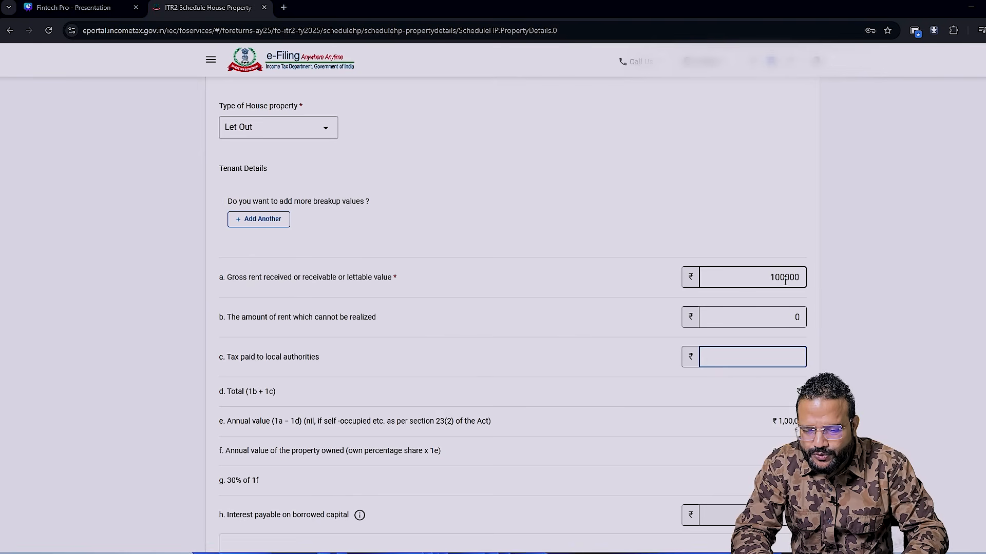
- Set the tax paid to local authorities to 2000, taken from the workbook's New Regime municipal tax figure
key(alt+Tab)
click(268, 321)
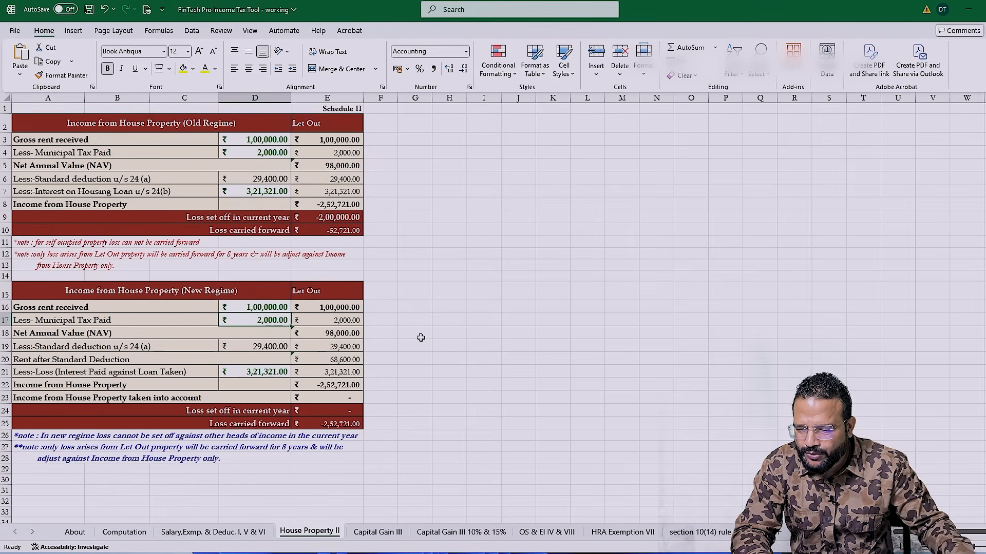
key(alt+Tab)
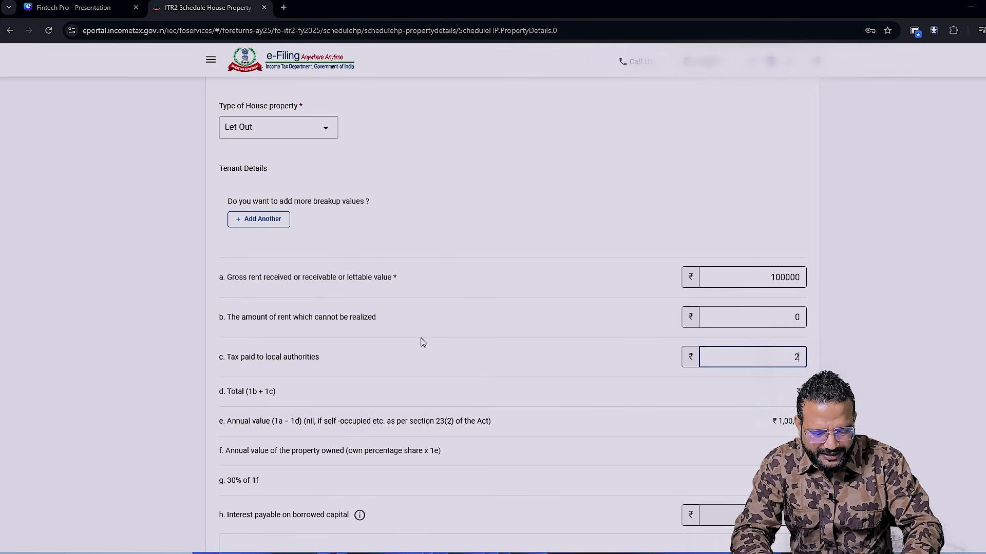
key(Tab)
key(Tab)
scroll(423, 343, down, 1)
scroll(423, 343, down, 1)
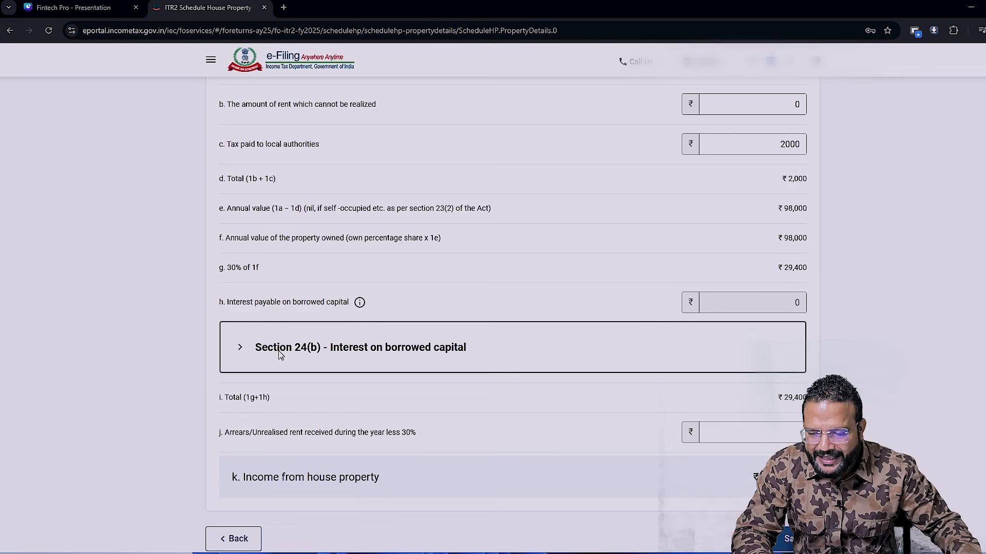
- Add a Section 24(b) loan entry for interest on borrowed capital, taken from a Bank and with SBI as the lender's name
click(241, 354)
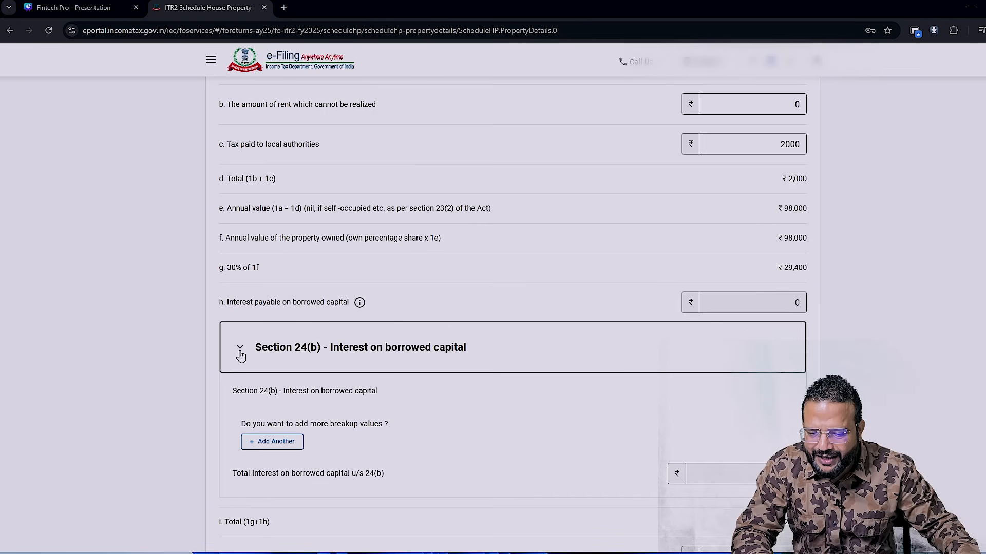
click(276, 450)
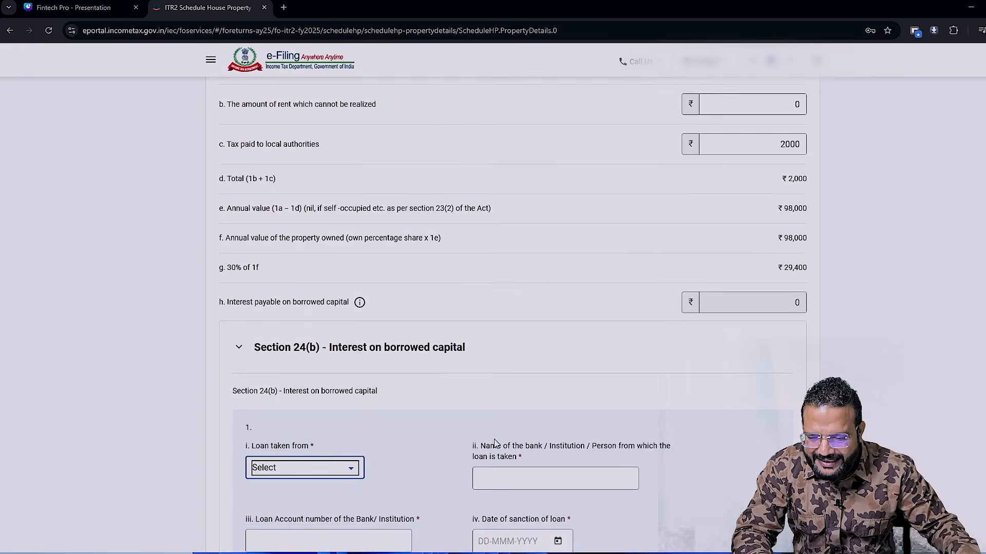
scroll(493, 439, down, 2)
scroll(396, 414, down, 2)
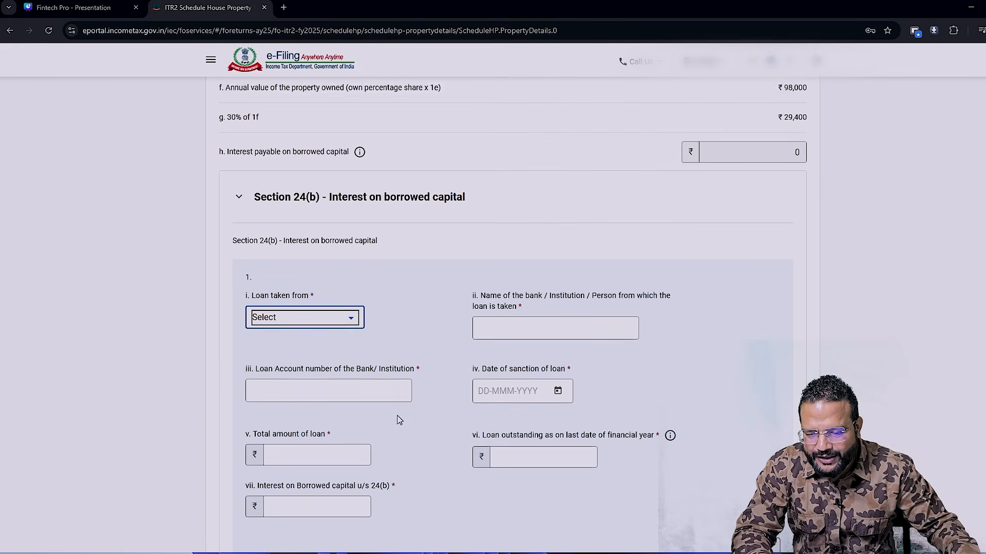
click(342, 314)
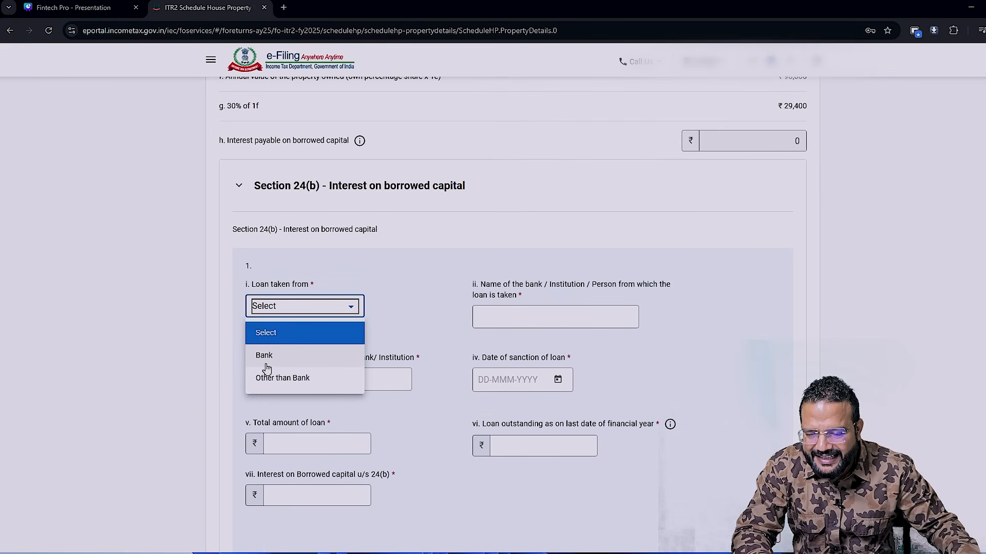
click(310, 363)
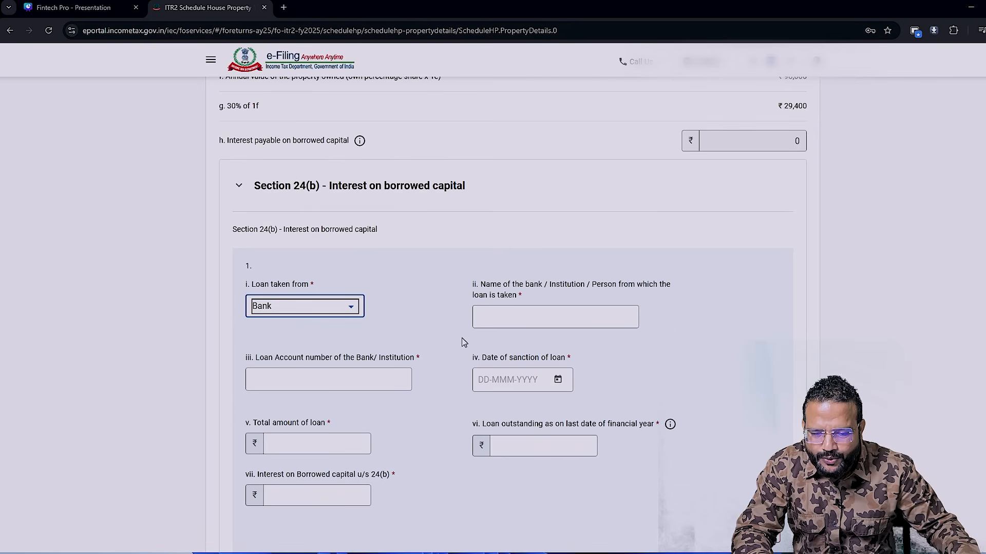
click(515, 329)
text(SBI)
key(Tab)
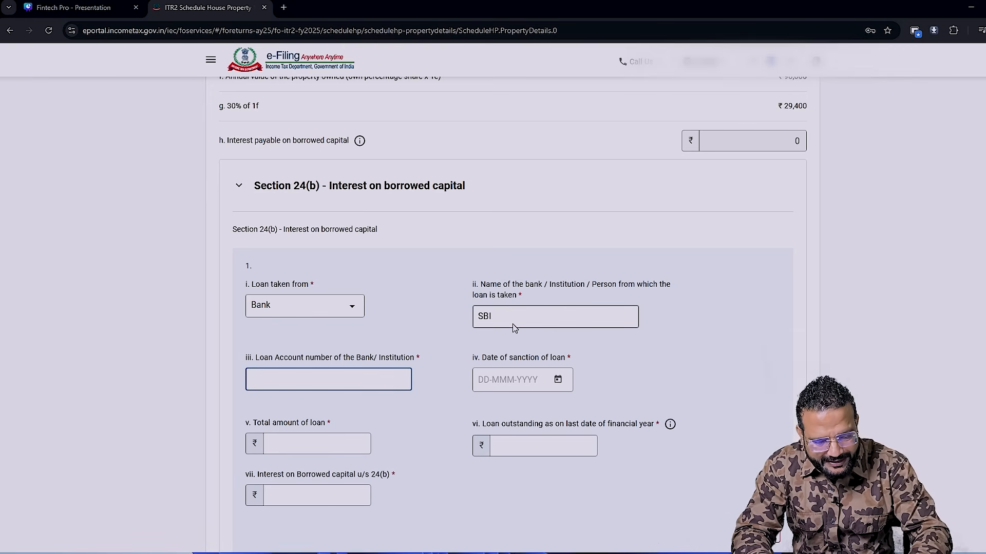
- Enter the loan account number and set the date of sanction of the loan to 17-Jun-2021
key(Tab)
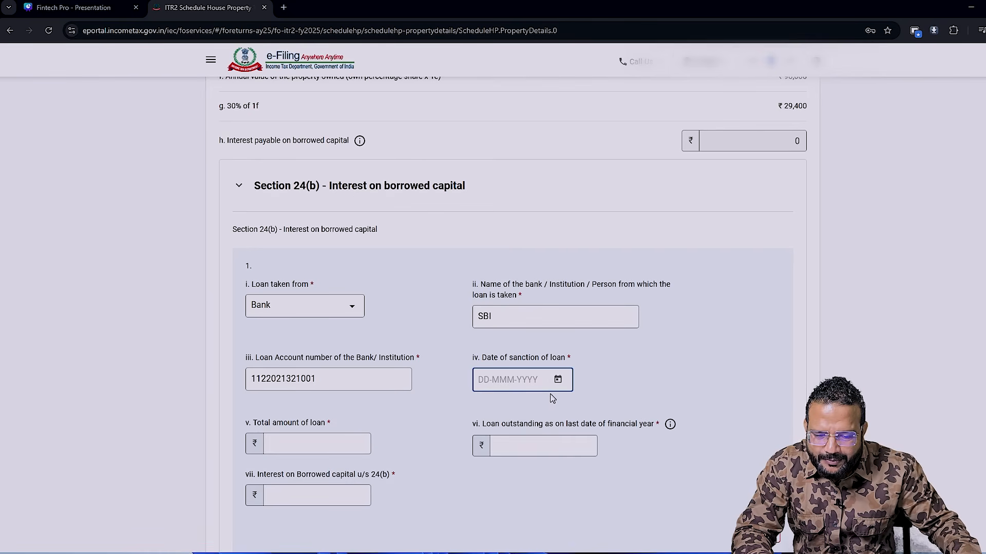
click(557, 381)
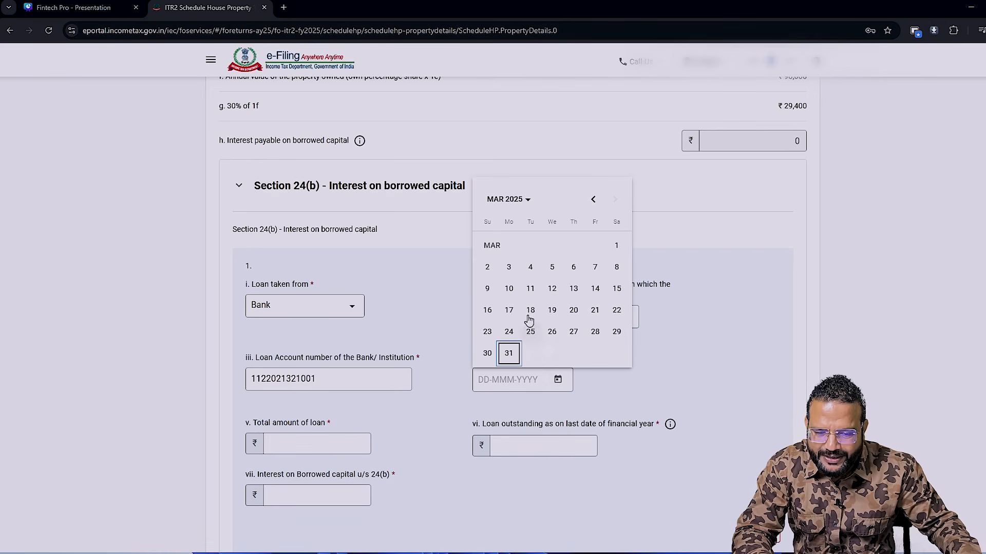
click(524, 201)
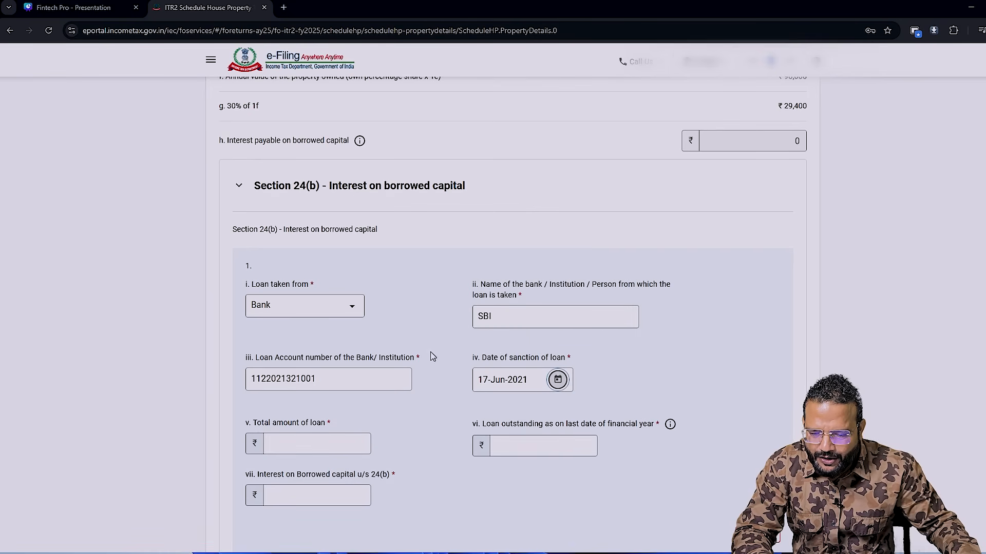
- Set the total amount of loan to 5000000 and the loan outstanding on the last date of the financial year to 4121520
click(334, 452)
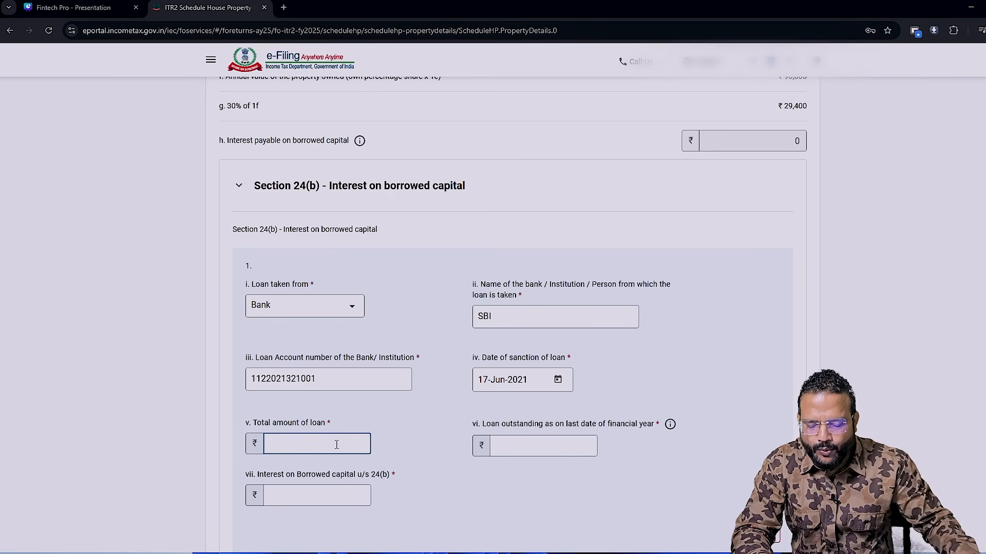
text(50)
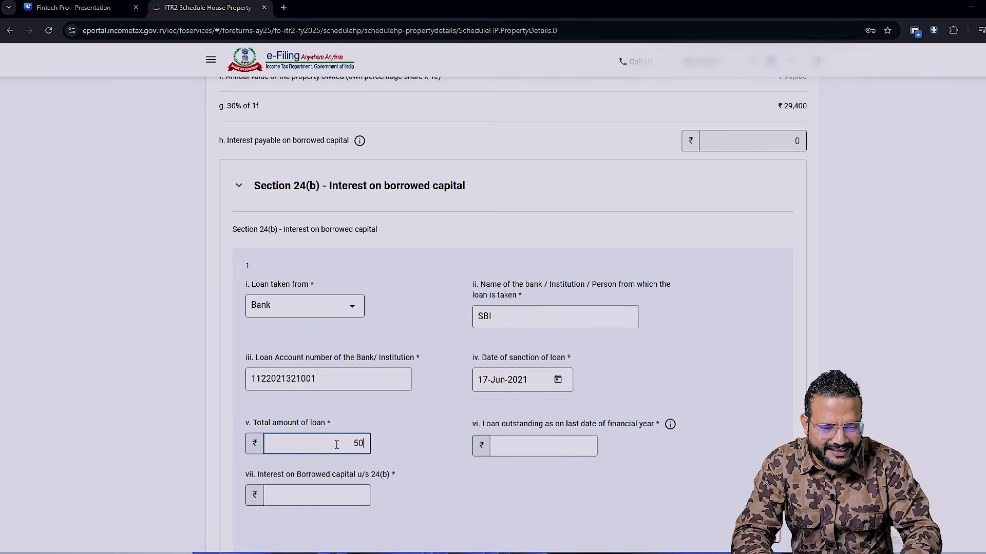
text(00000)
key(Tab)
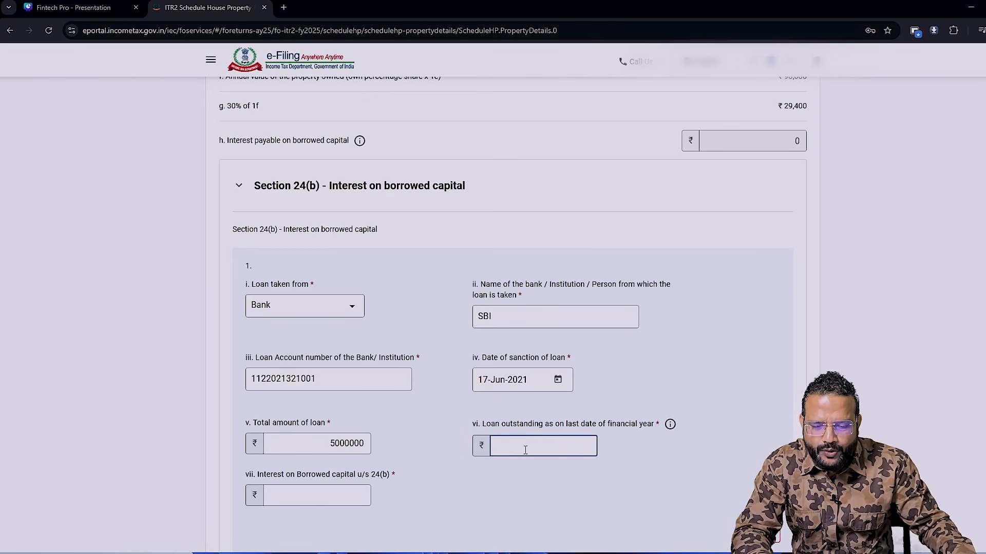
text(4121520)
key(Tab)
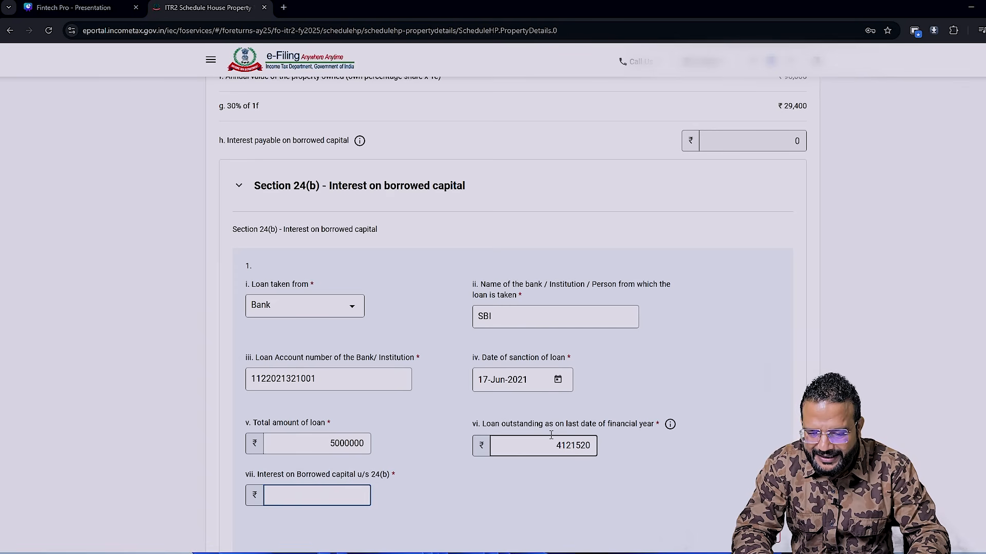
- Set the interest on borrowed capital u/s 24(b) to 321321, taken from the house property sheet of the Excel workbook
key(alt+Tab)
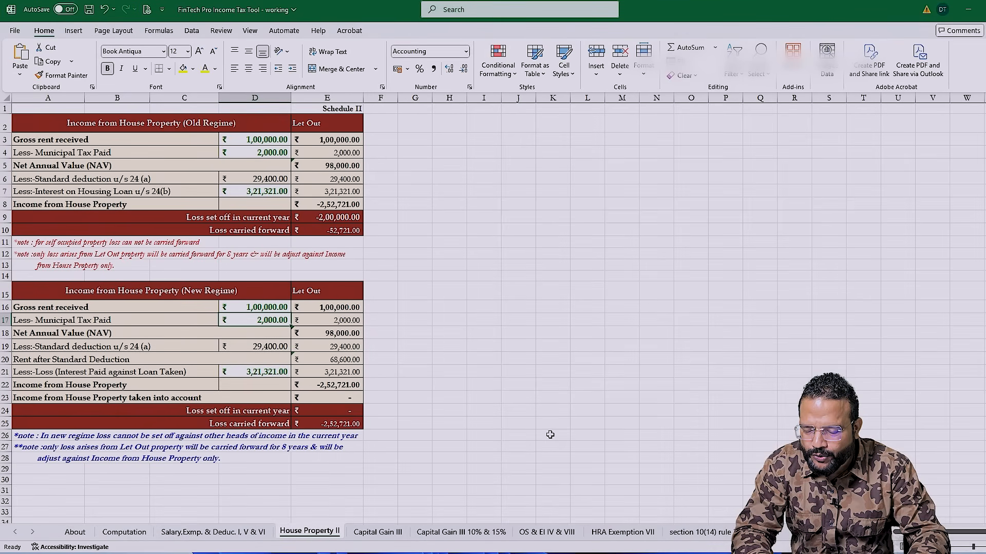
key(alt+Tab)
text(321321)
key(Tab)
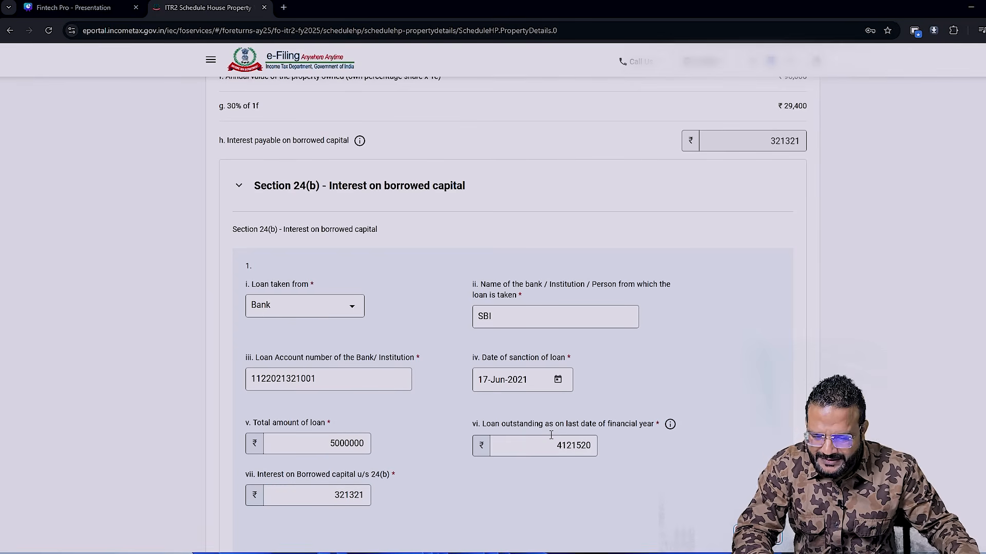
- Add a tenant entry to the let-out property and fill in the tenant's name, PAN and Aadhaar number
scroll(753, 440, down, 7)
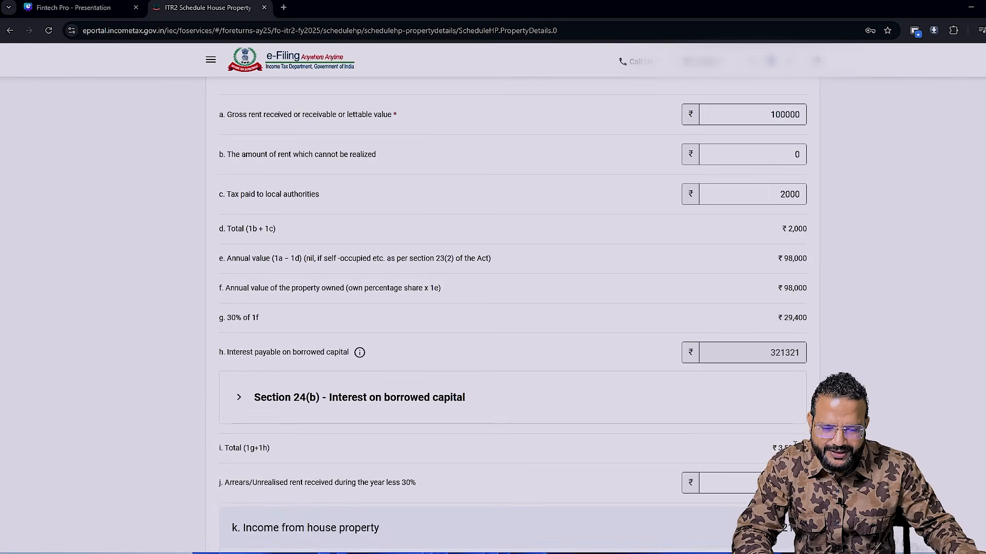
scroll(795, 445, down, 2)
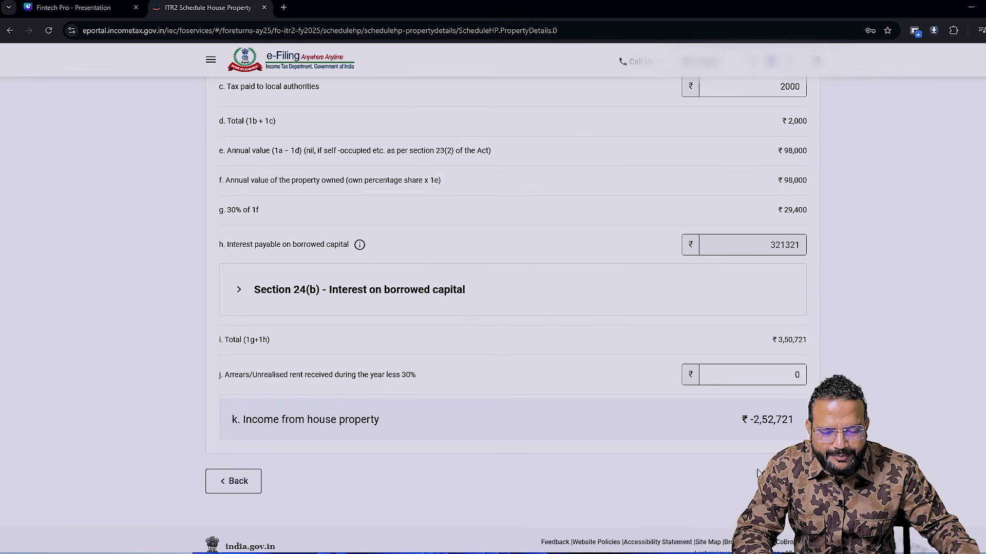
scroll(513, 308, up, 2)
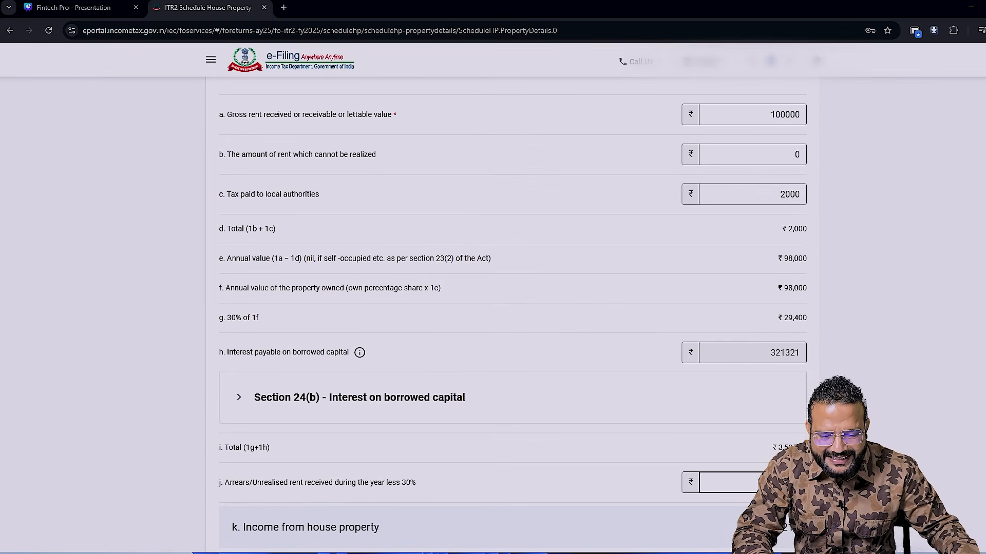
scroll(512, 316, up, 5)
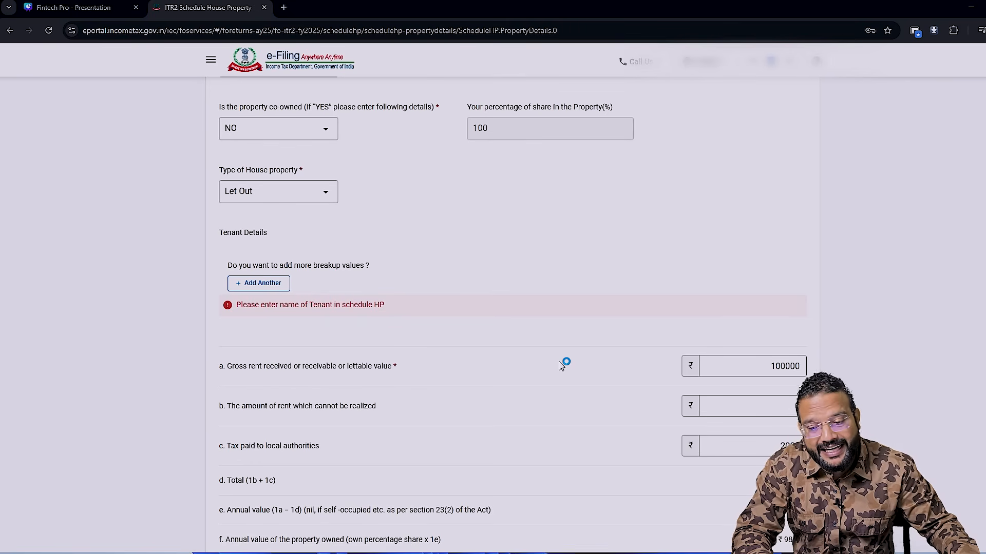
click(309, 306)
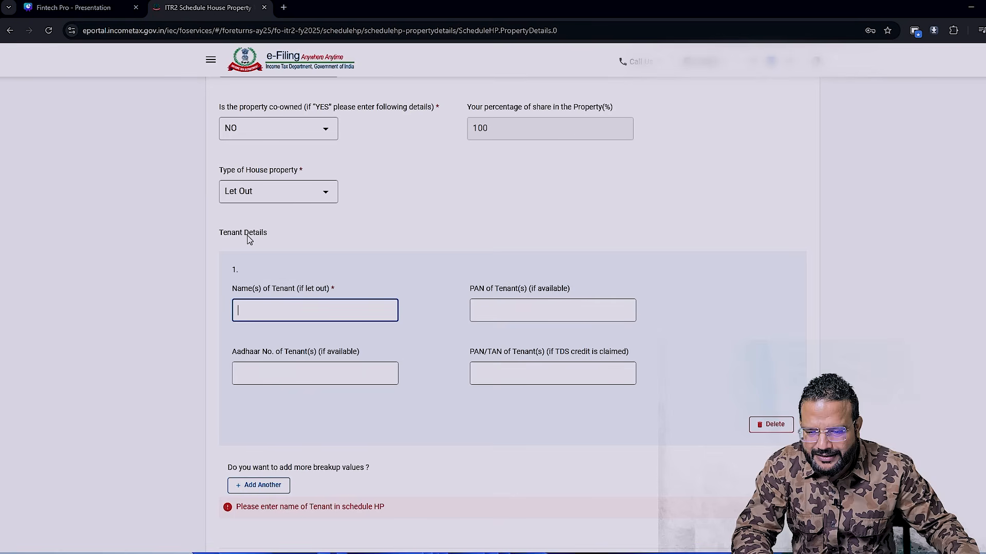
click(341, 315)
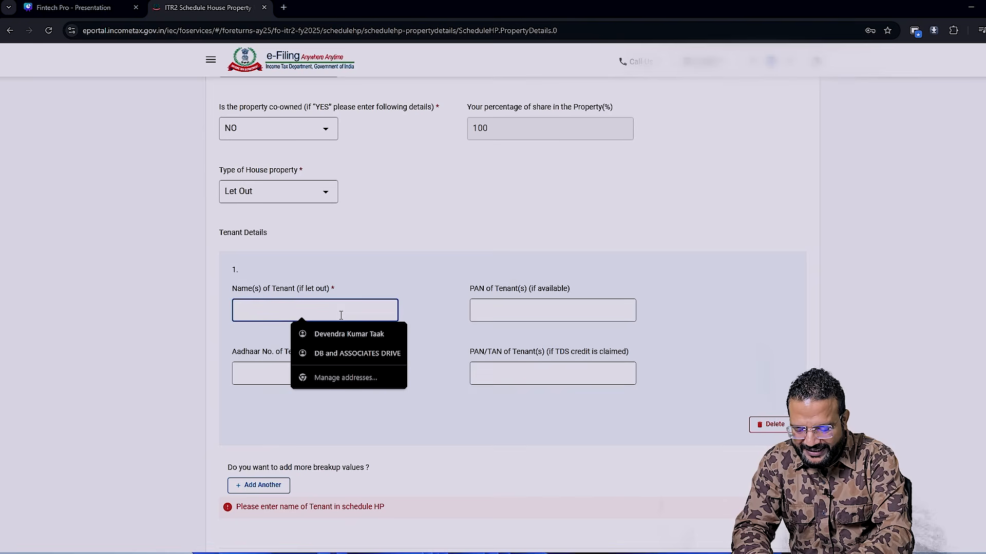
click(341, 316)
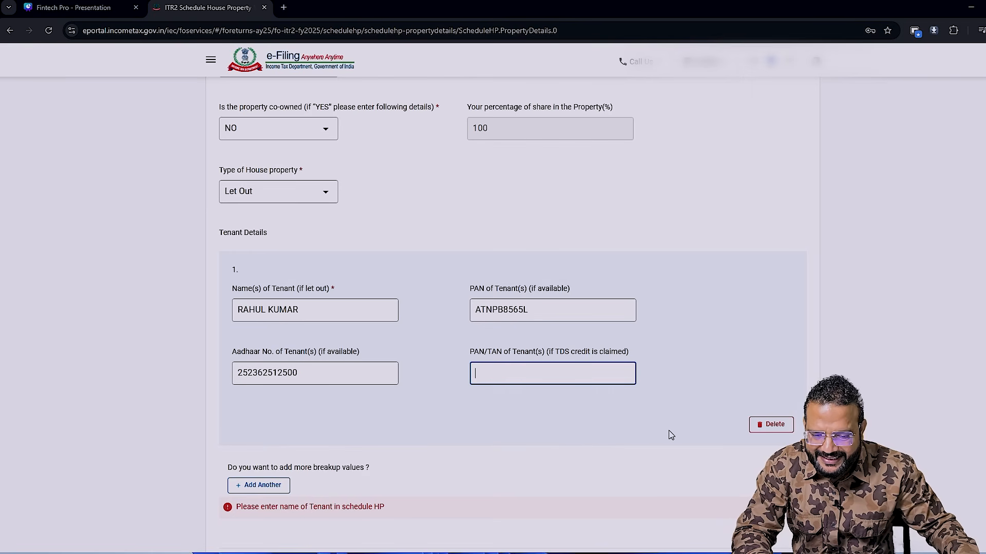
- Save the house property entry and confirm Schedule House Property
scroll(521, 300, down, 2)
scroll(618, 315, down, 5)
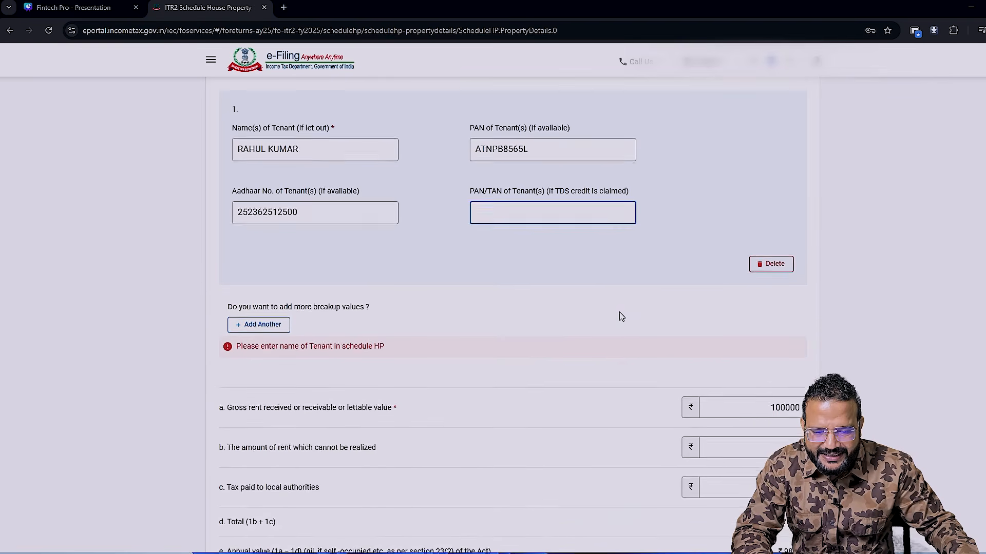
scroll(621, 316, down, 3)
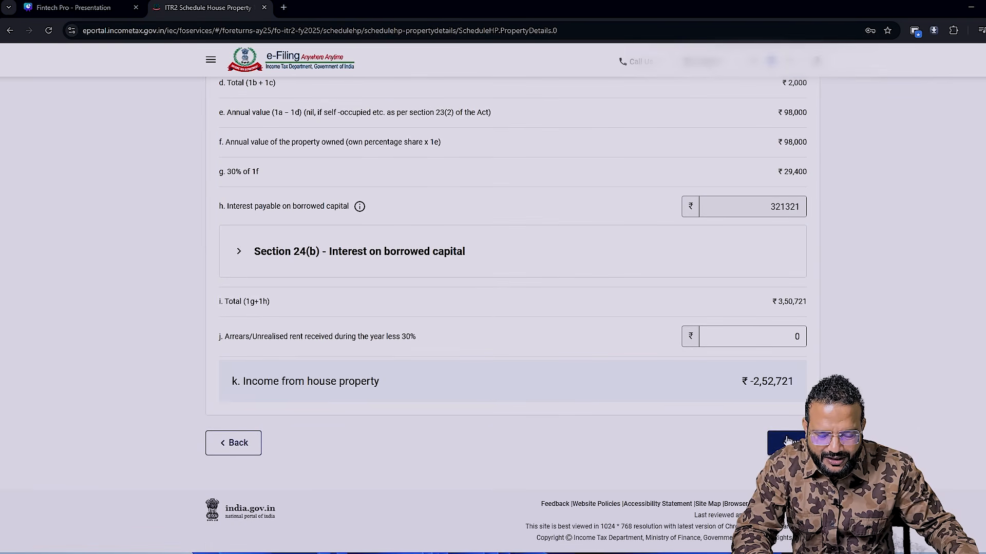
click(776, 445)
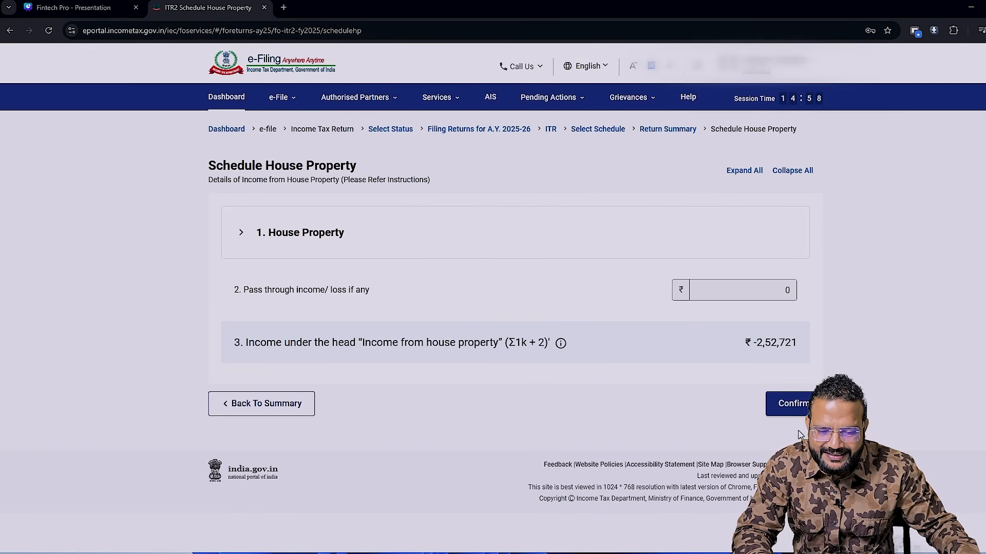
click(801, 404)
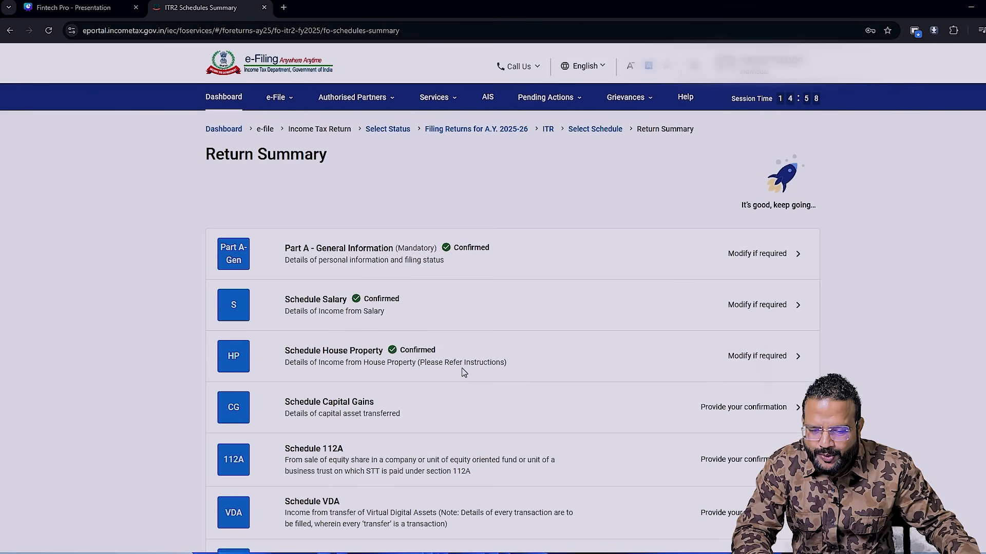
- Open Schedule Capital Gains, accept its notice and add a short-term entry for the sale of land or building or both
scroll(463, 372, down, 2)
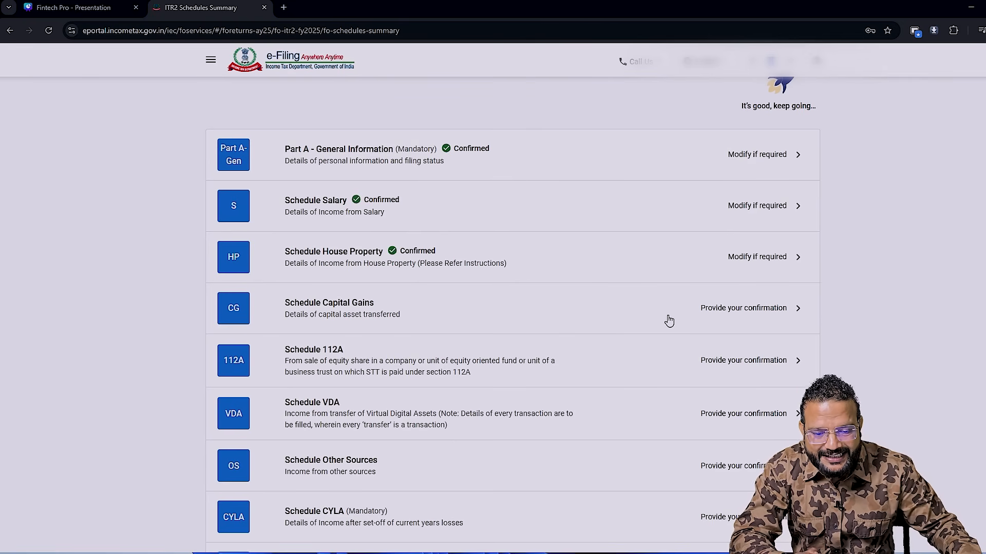
click(789, 319)
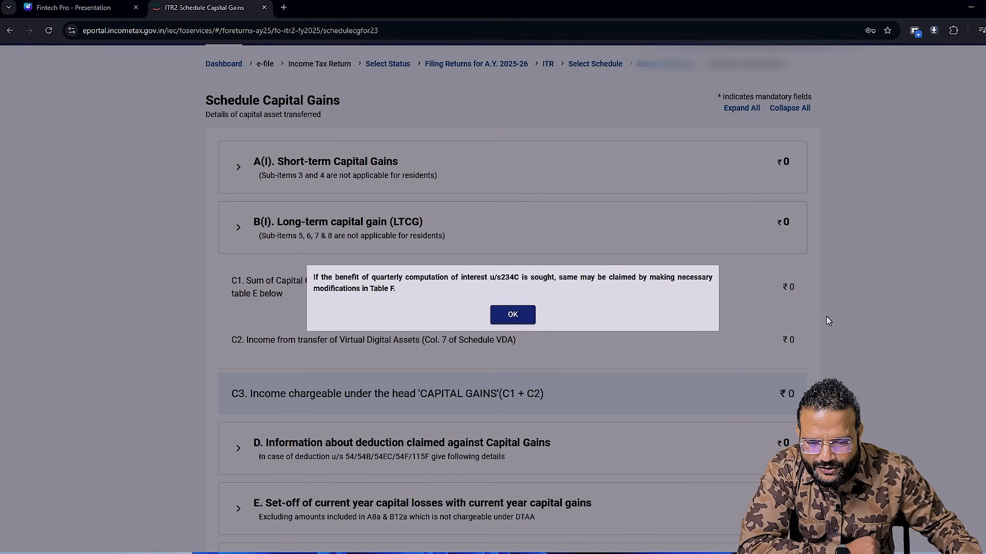
click(529, 324)
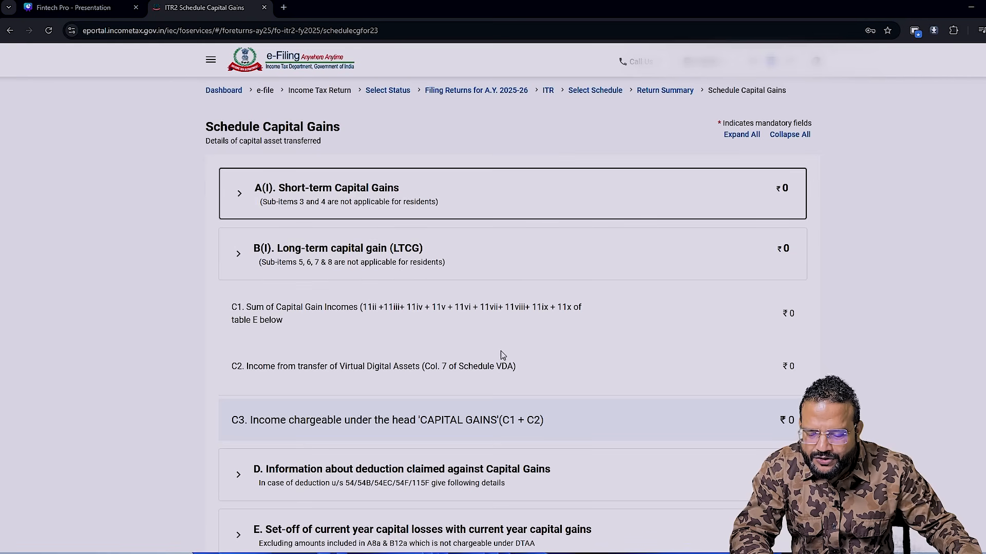
click(334, 201)
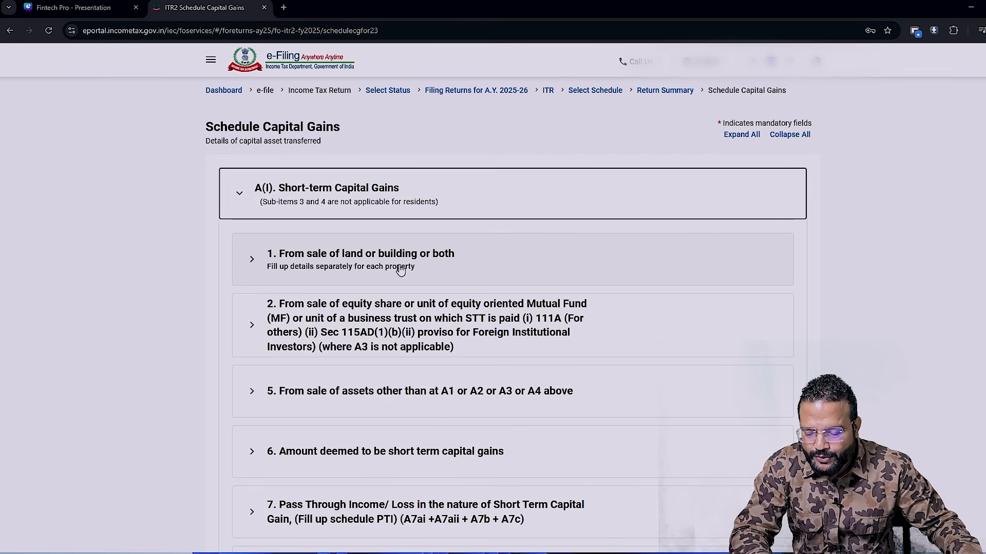
click(261, 272)
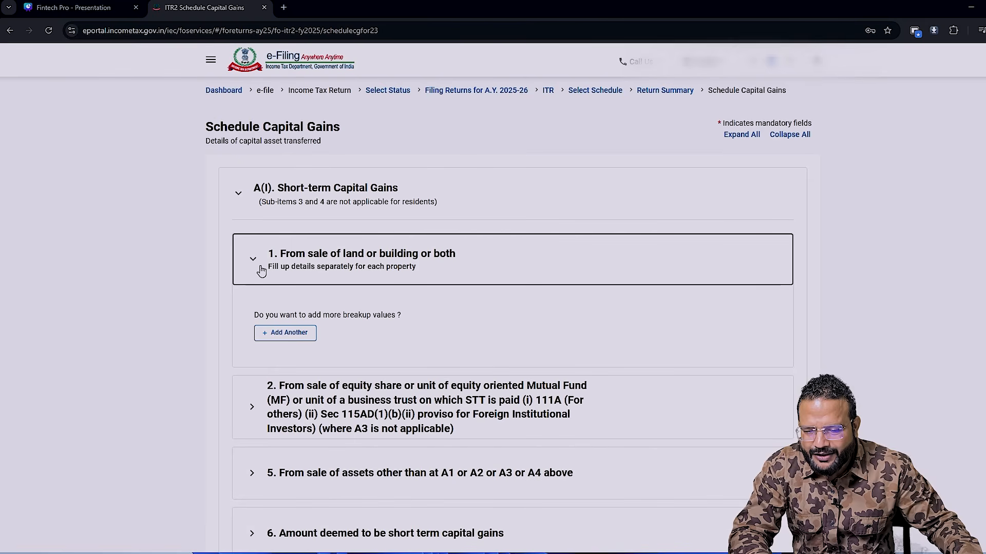
click(298, 341)
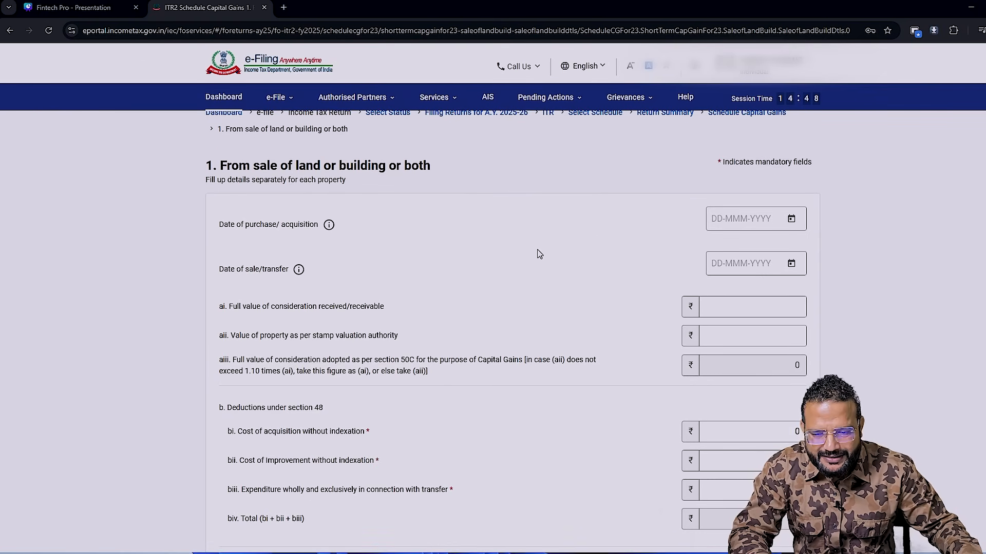
- Consult the Excel workbook's capital gain sheet and, back in the return, set the purchase date to 15-Jun-2023 and the sale date to 18-Dec-2024
key(alt+Tab)
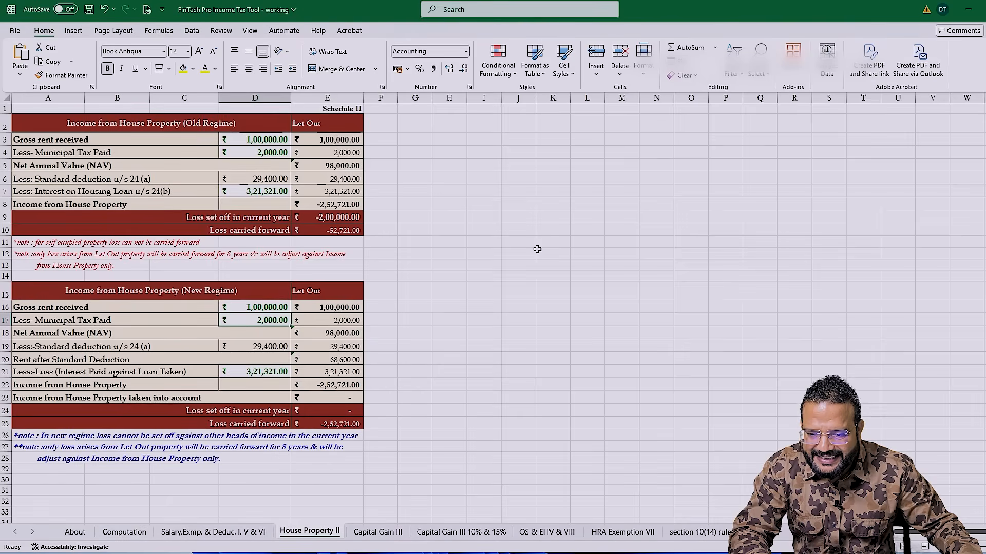
key(ctrl+Page_Down)
key(alt+Tab)
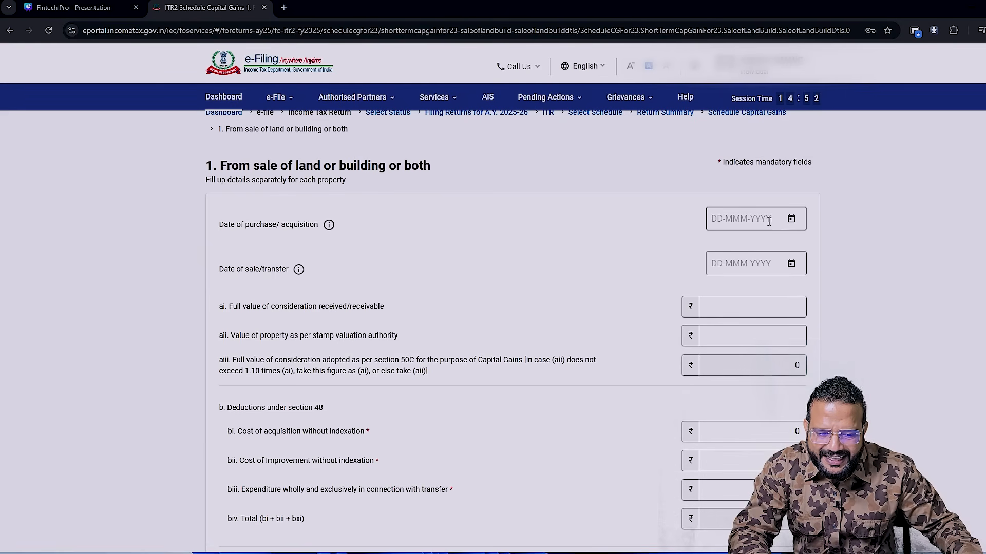
click(791, 220)
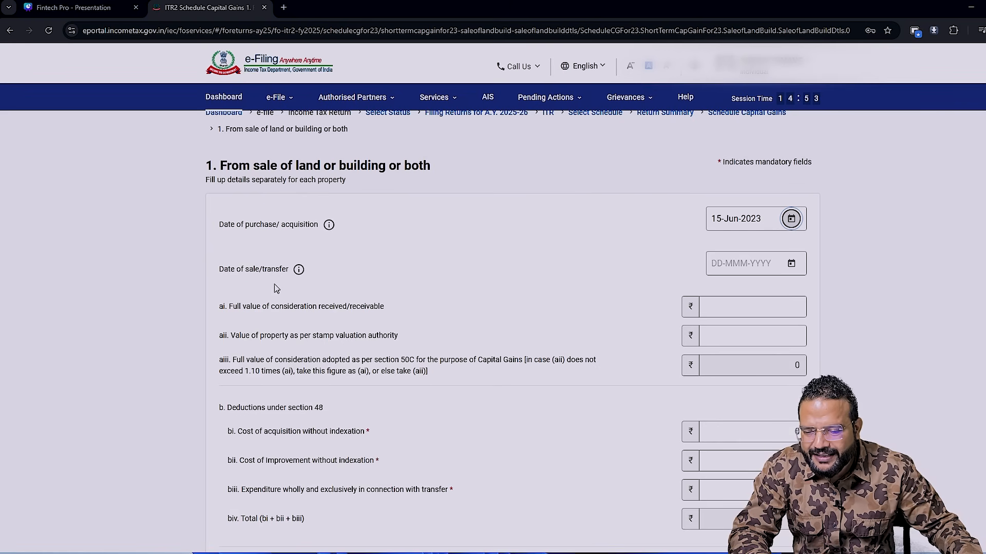
click(792, 265)
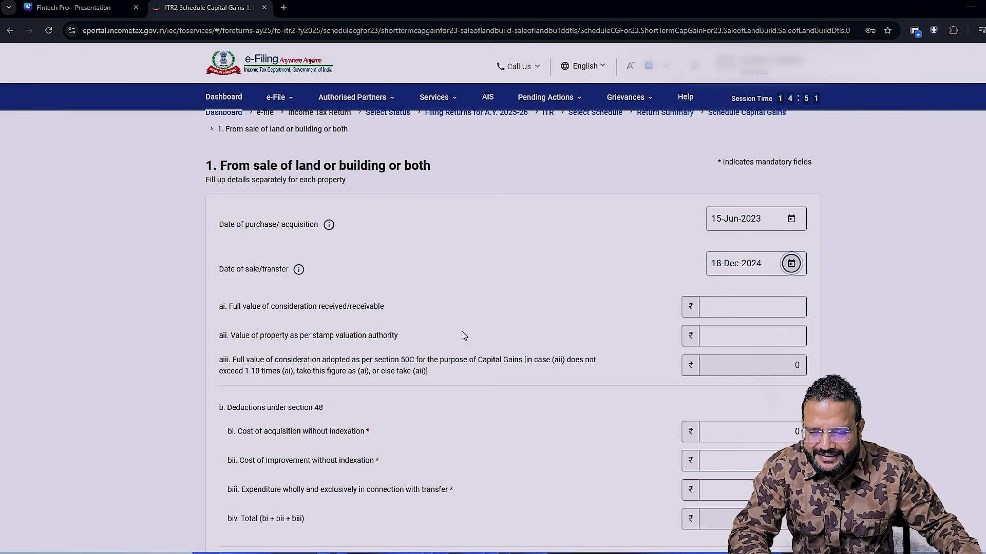
- Consult the Excel workbook's capital gain sheet and, back in the return, set the full value of consideration and the stamp valuation to 2000000 each
key(alt+Tab)
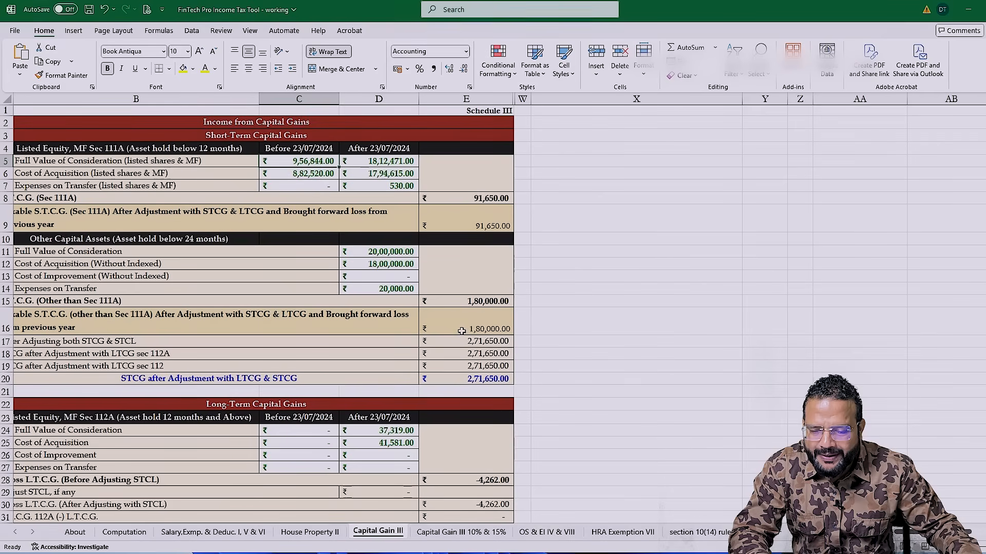
click(406, 252)
key(alt+Tab)
click(733, 308)
text(200)
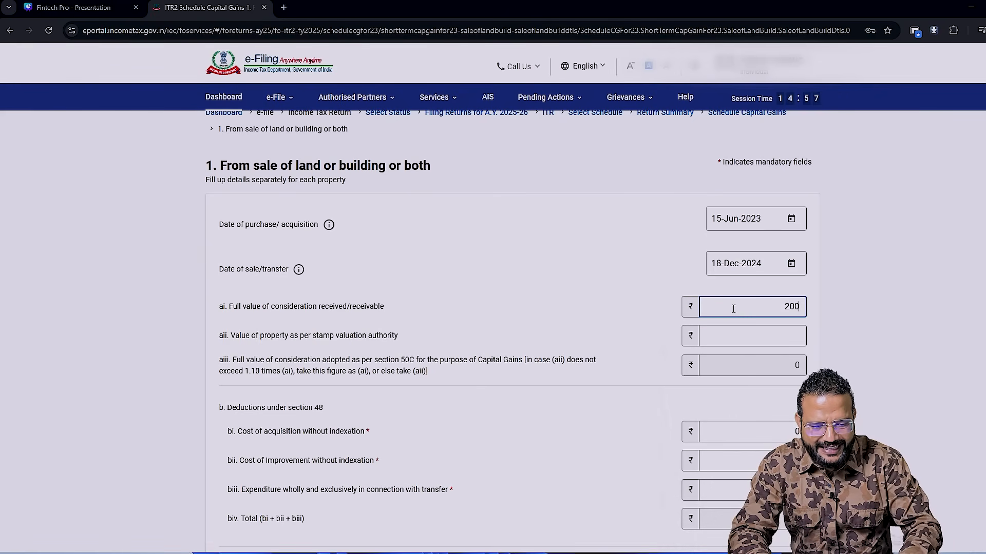
text(0000)
key(Tab)
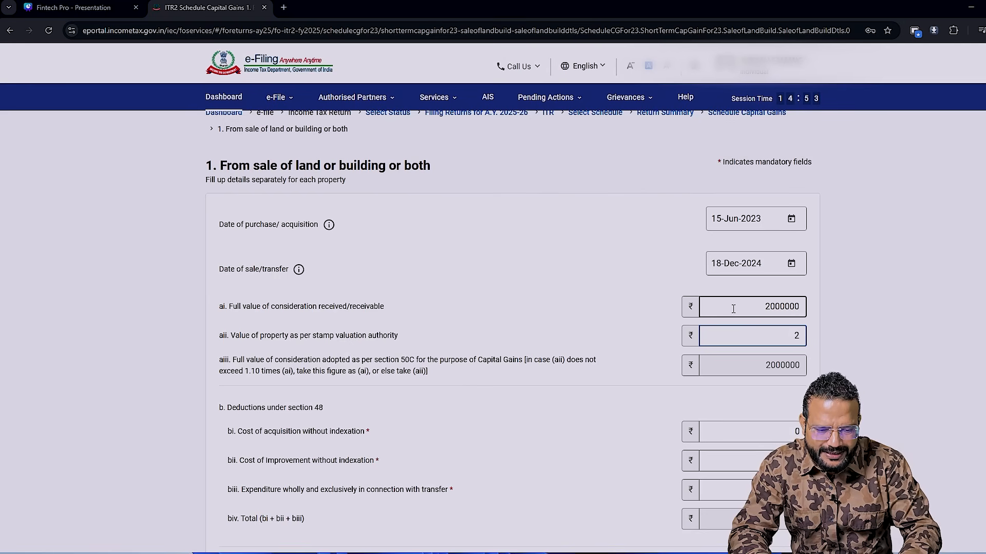
key(Tab)
click(798, 336)
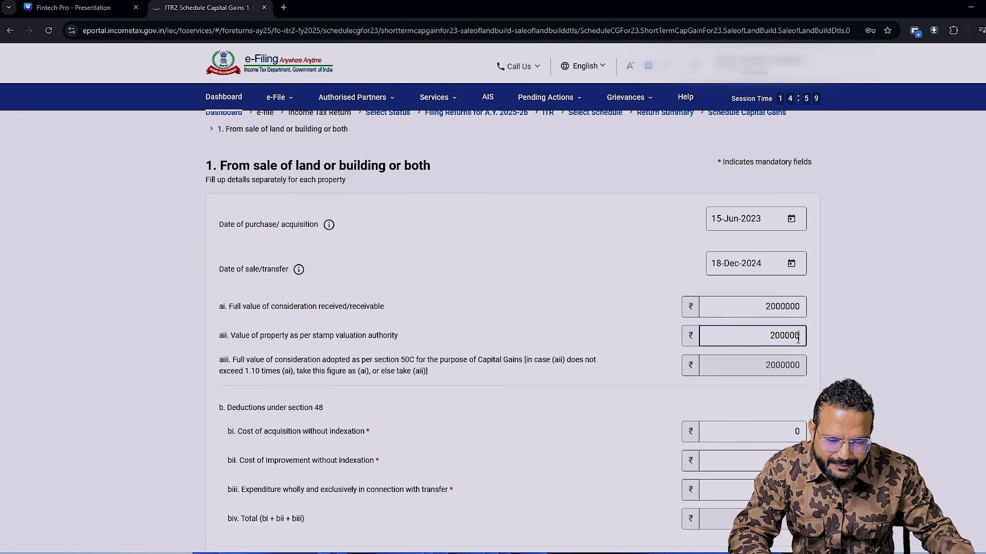
key(Tab)
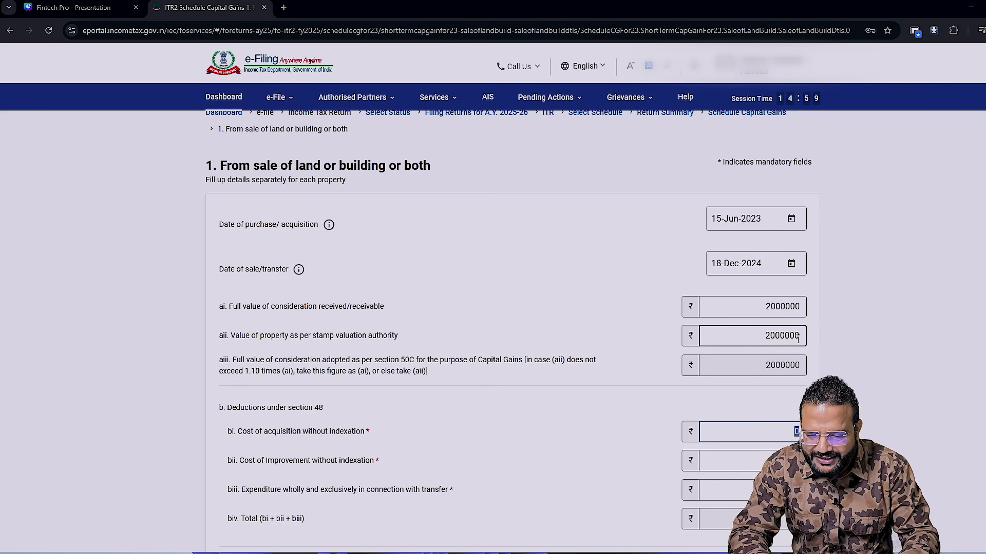
- Using the Excel workbook's figures, set the property's cost of acquisition without indexation to 1800000 and the transfer expenditure to 20000 in the return
key(alt+Tab)
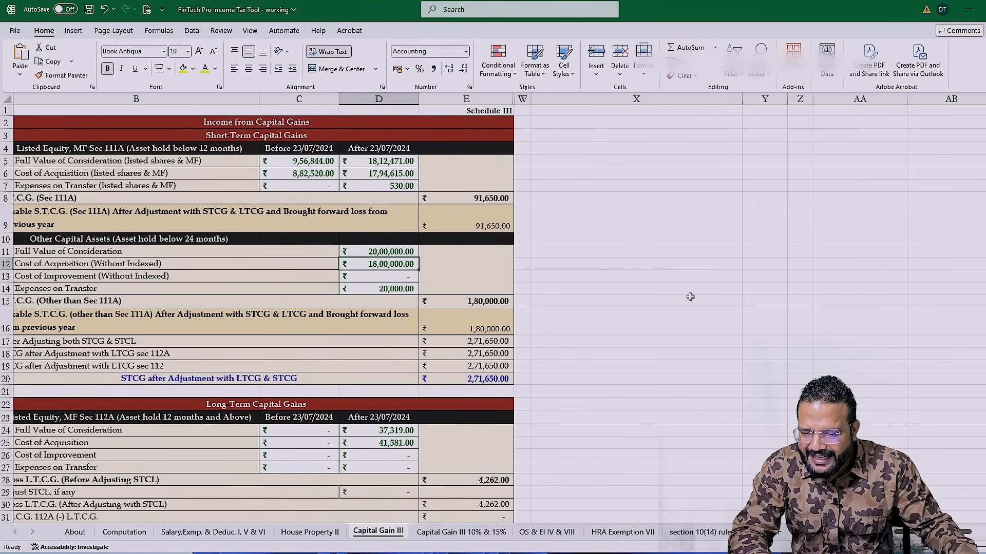
key(alt+Tab)
key(Tab)
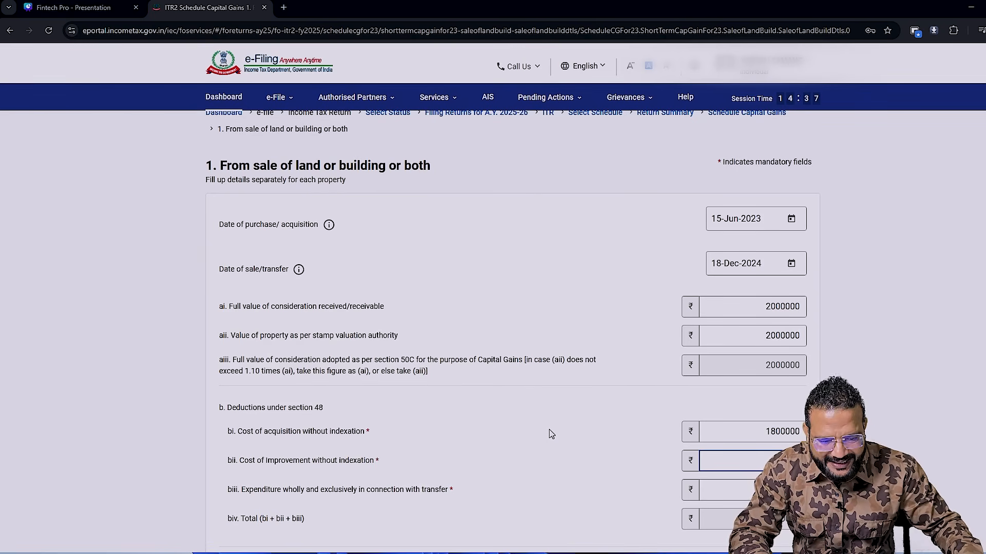
key(alt+Tab)
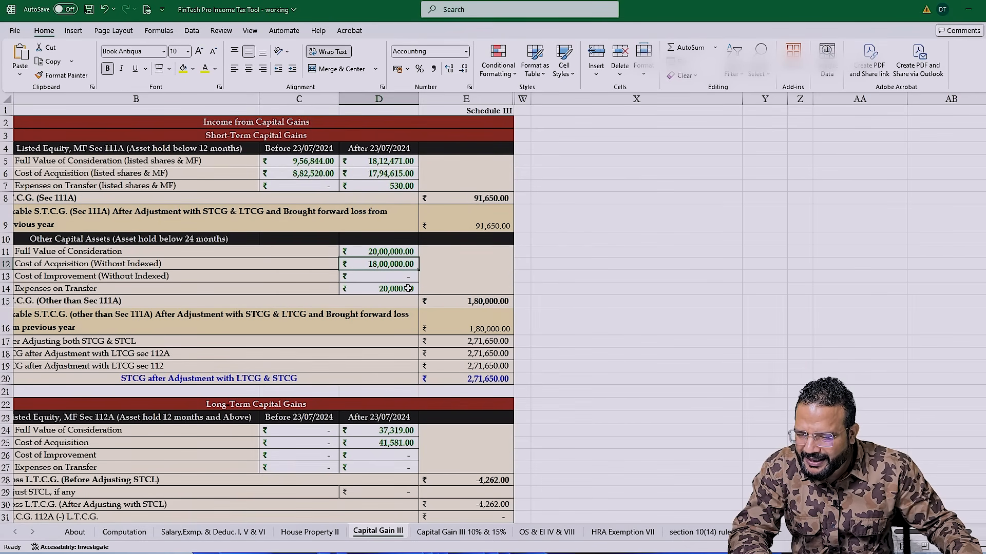
key(alt+Tab)
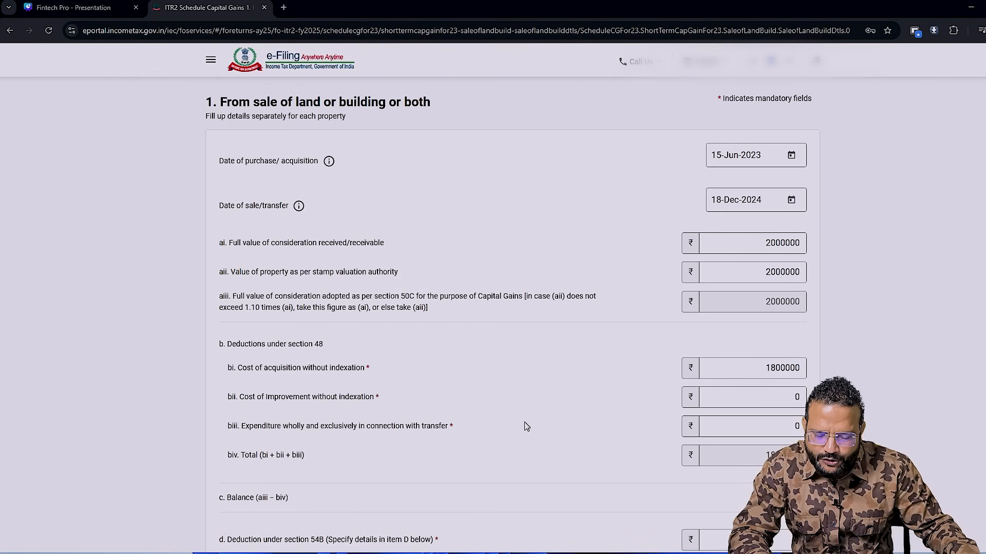
click(788, 426)
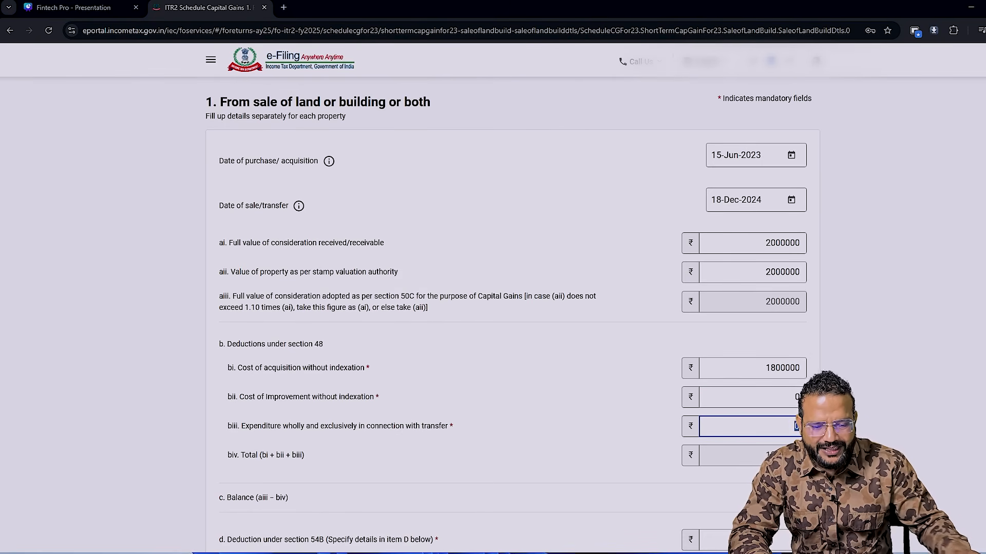
key(Tab)
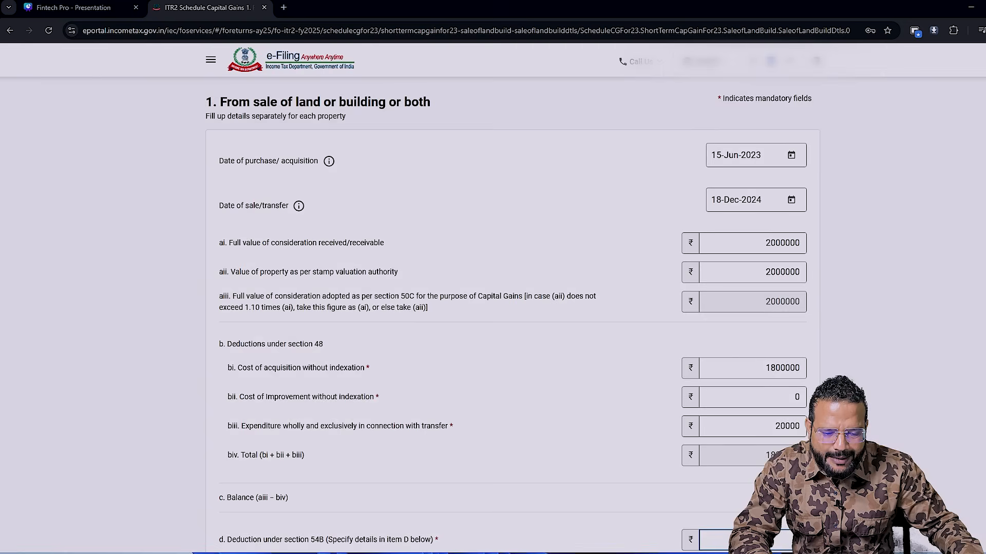
- Check the property's short-term gain against the Excel workbook, then save the land or building entry in the return
scroll(513, 317, down, 2)
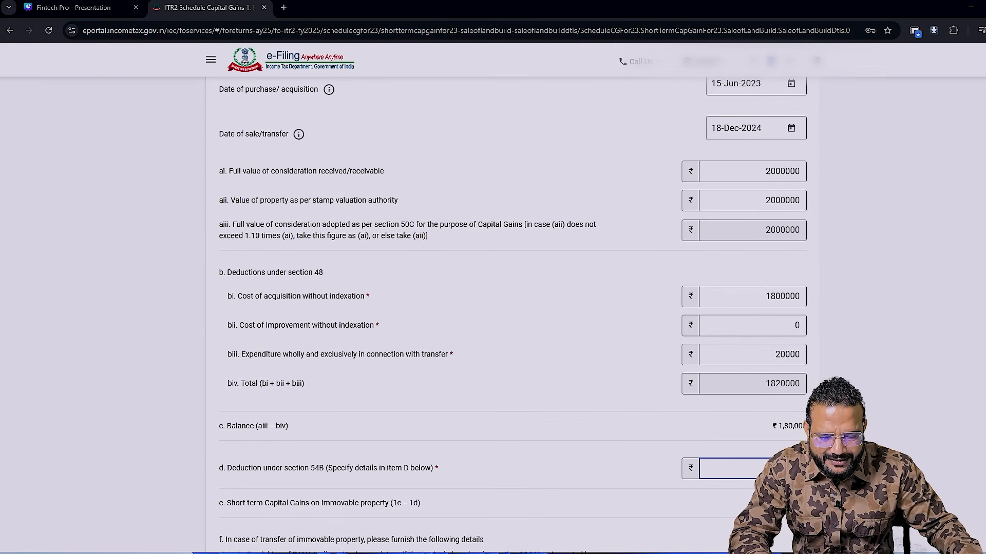
key(alt+Tab)
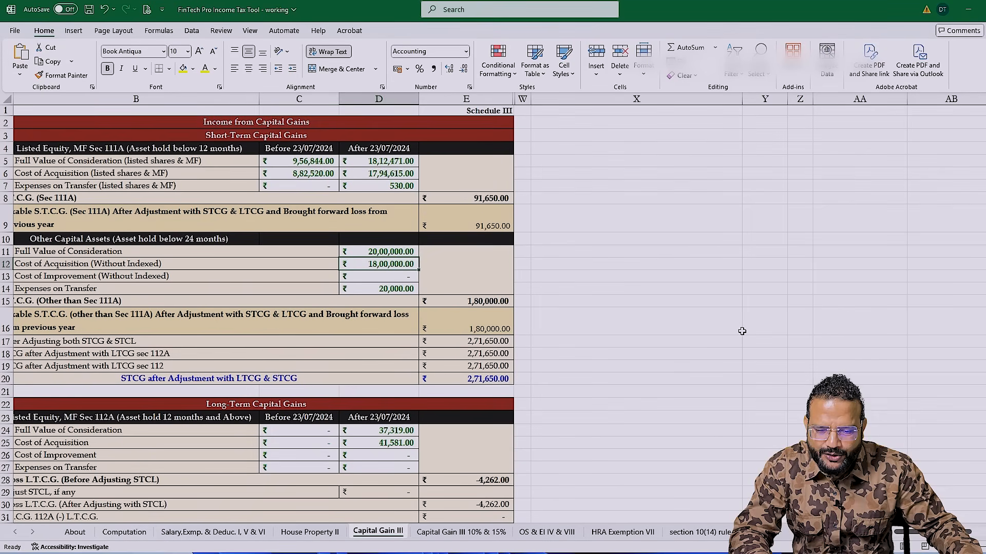
key(alt+Tab)
key(alt+Tab)
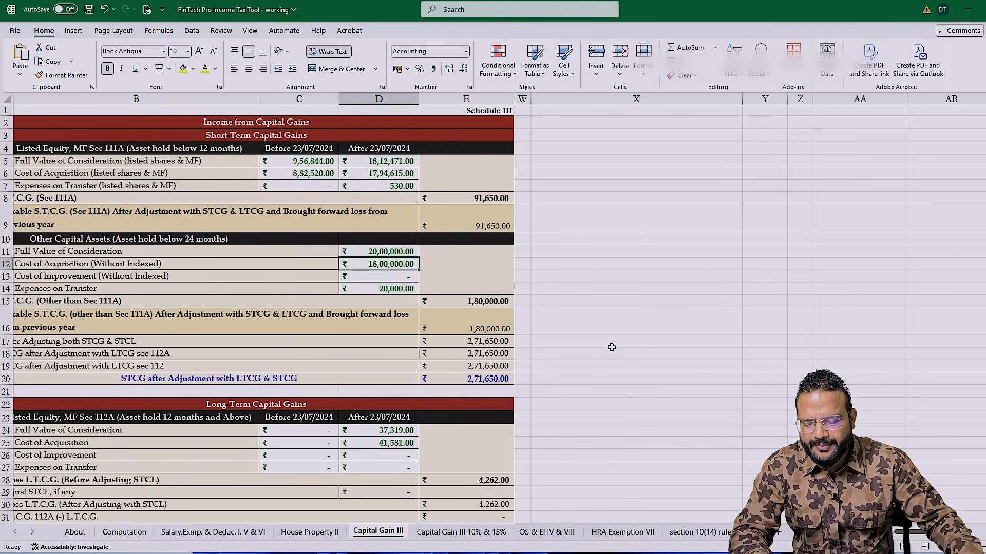
key(alt+Tab)
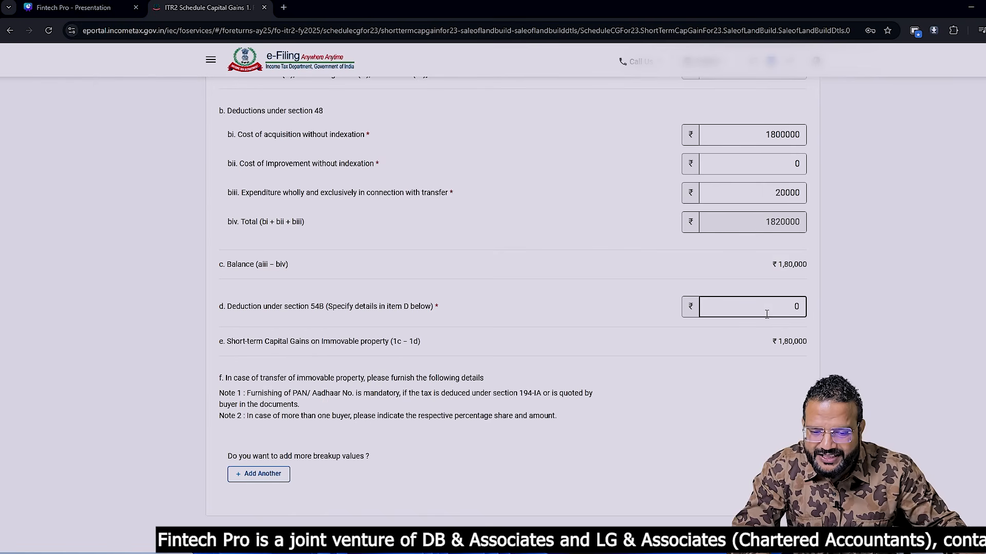
scroll(738, 368, down, 1)
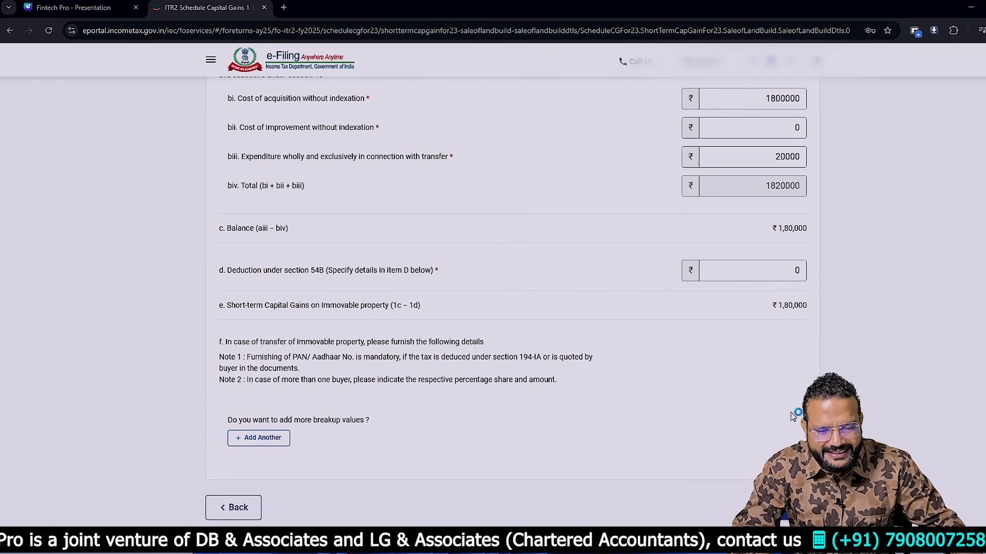
click(791, 507)
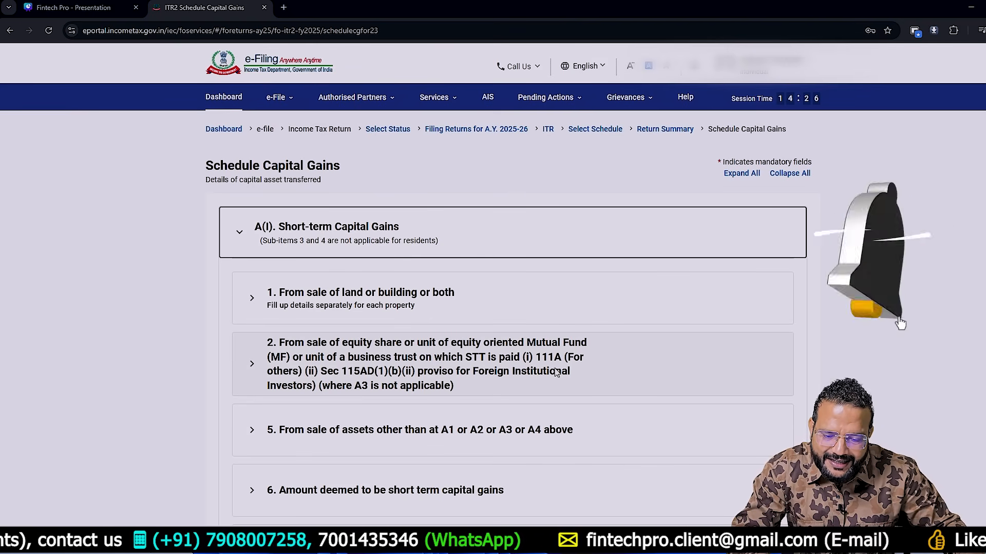
- Add a short-term entry for STT-paid equity shares or equity-oriented mutual funds and set its section to 111A [for others]
click(625, 376)
scroll(624, 376, down, 2)
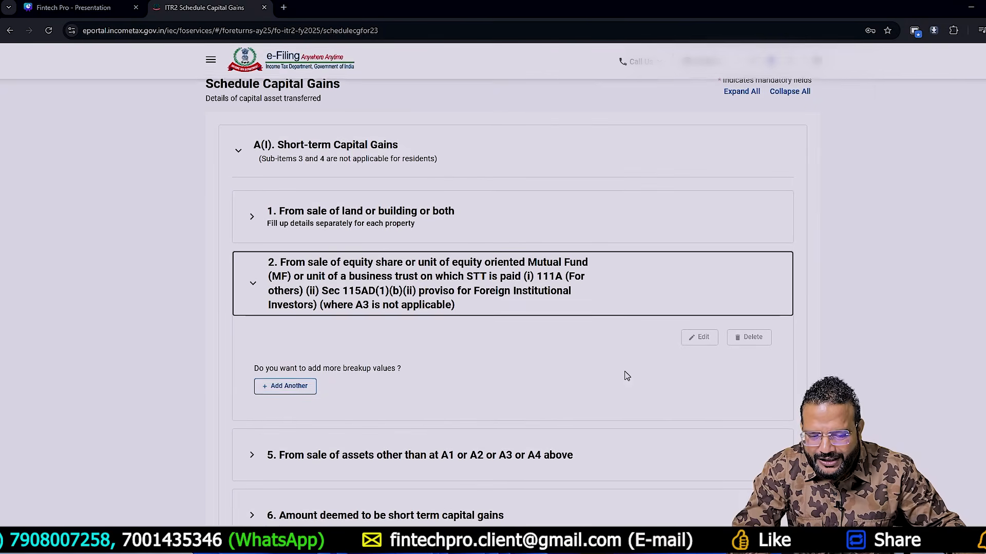
click(282, 389)
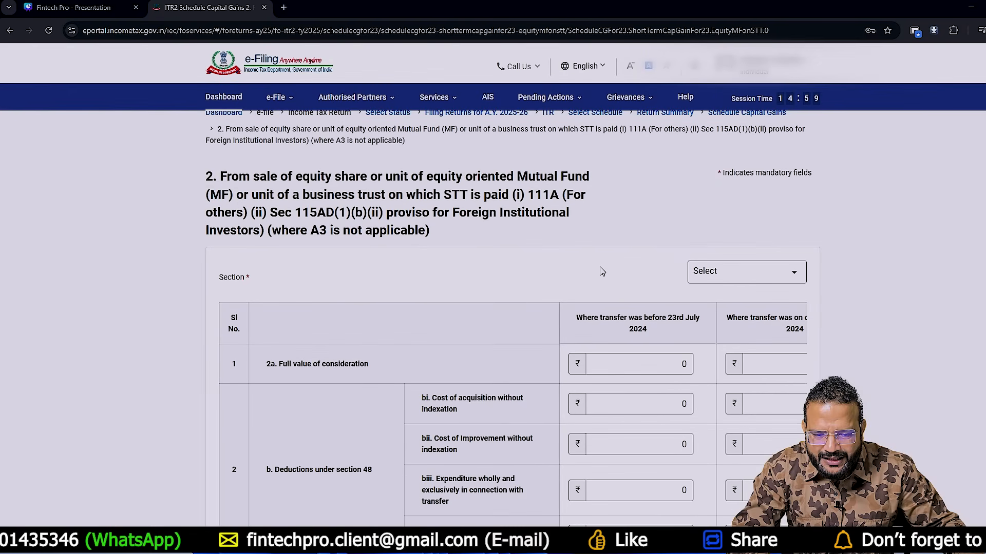
click(759, 275)
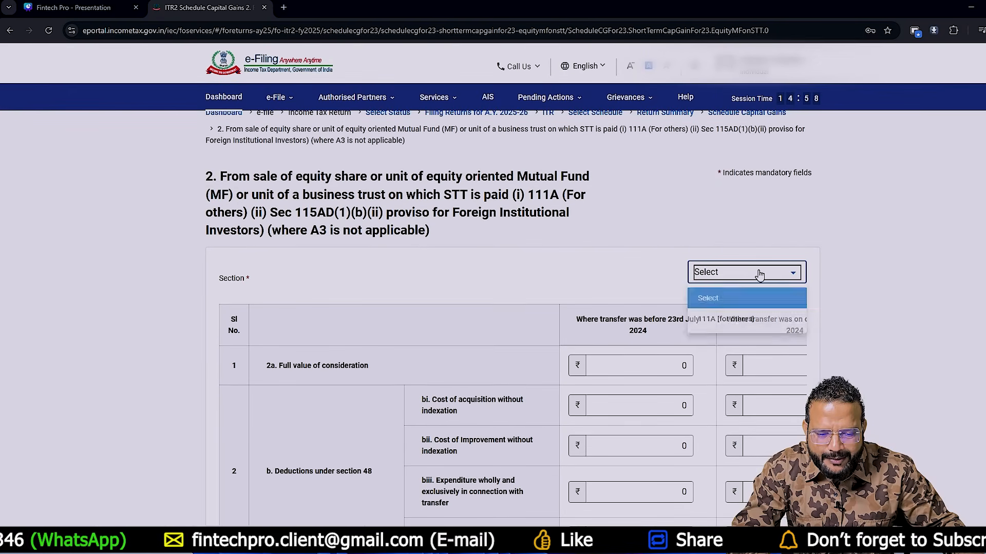
click(713, 322)
scroll(473, 222, down, 3)
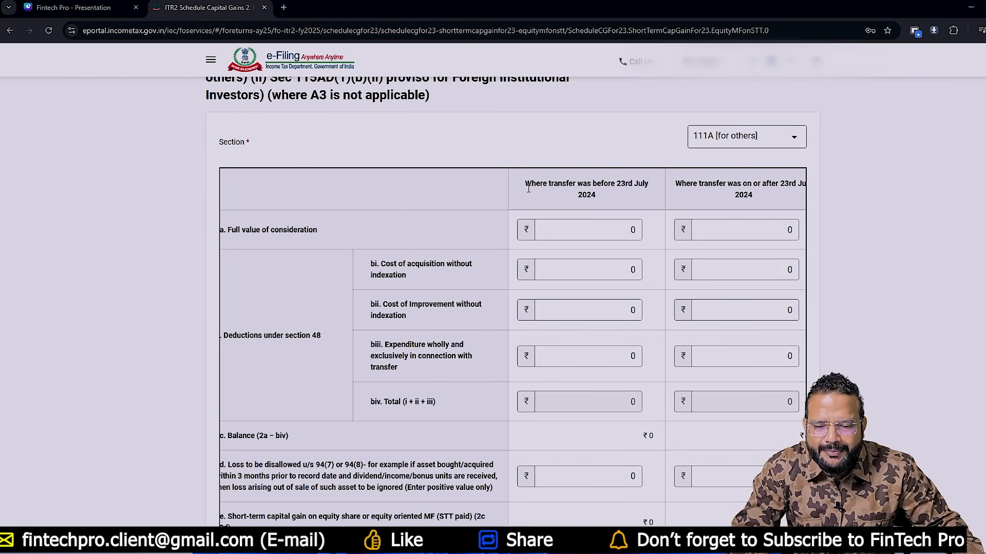
- Examine the transfer columns for before and on or after 23rd July 2024, then consult the Excel workbook's listed equity figures
drag(527, 186, 652, 192)
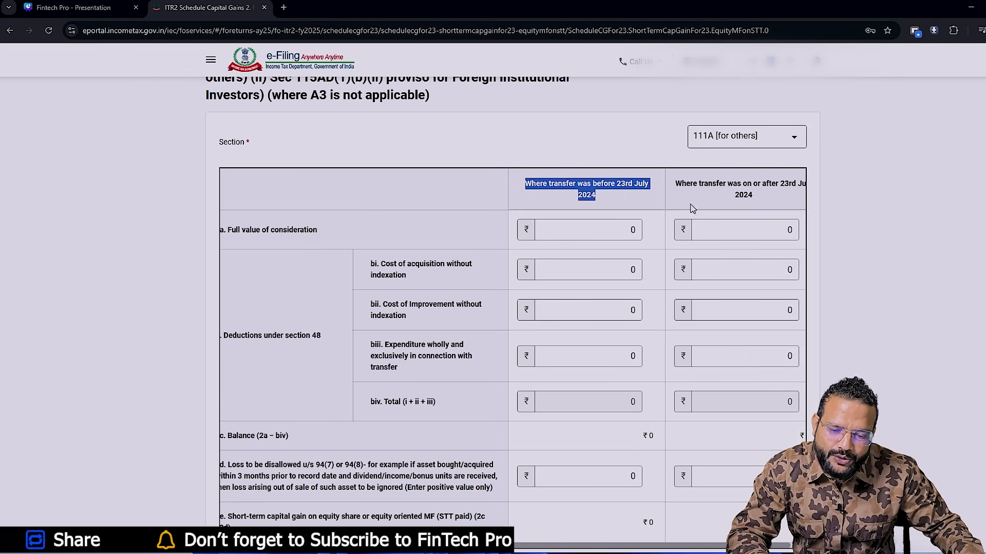
click(697, 186)
drag(697, 186, 781, 198)
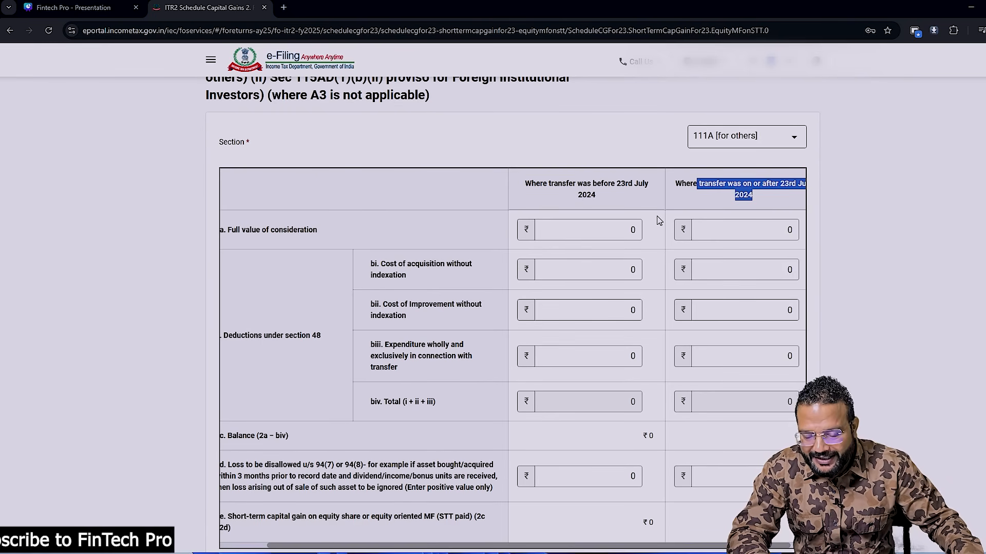
key(alt+Tab)
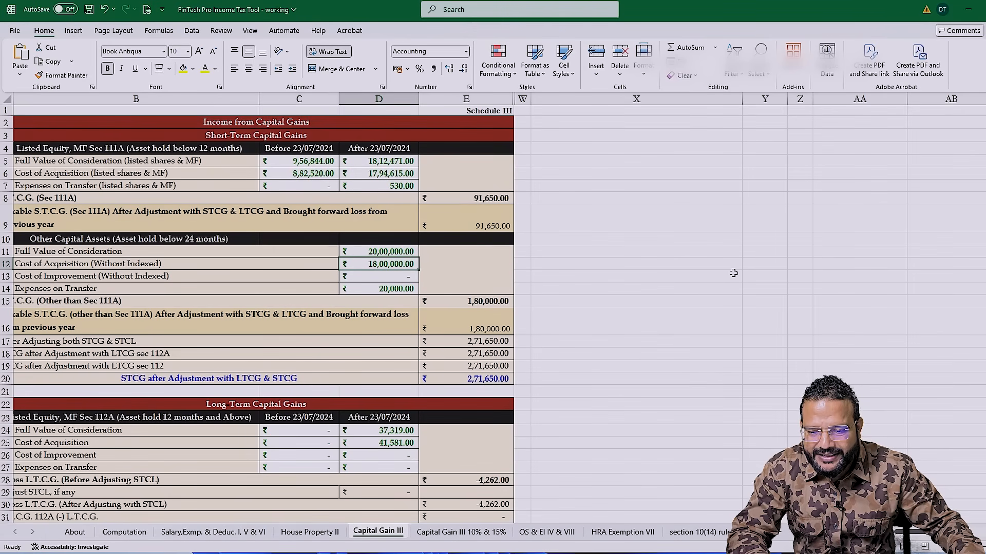
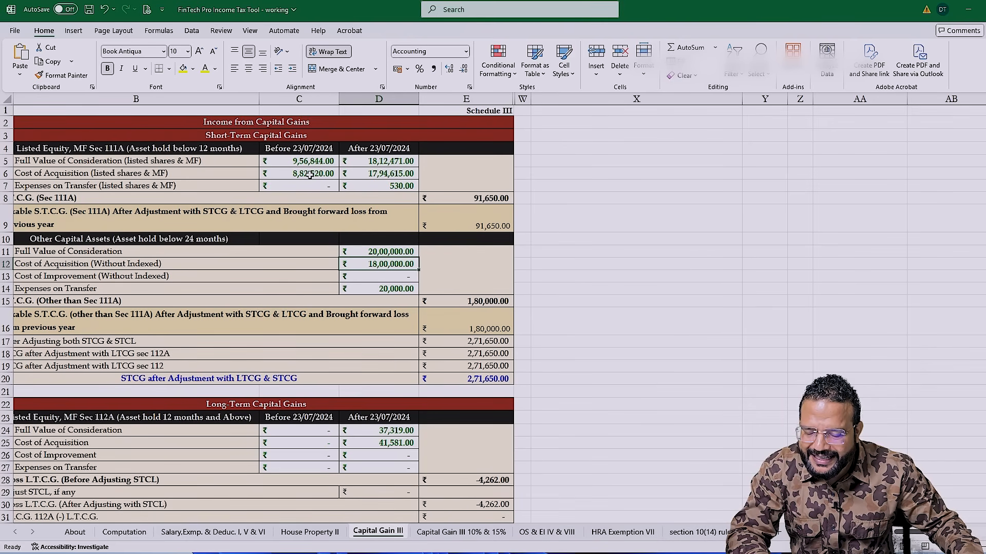
- Set the equity entry's full value of consideration to 956844 before and 1812471 on or after 23rd July 2024, per the Excel workbook
key(alt+Tab)
click(605, 231)
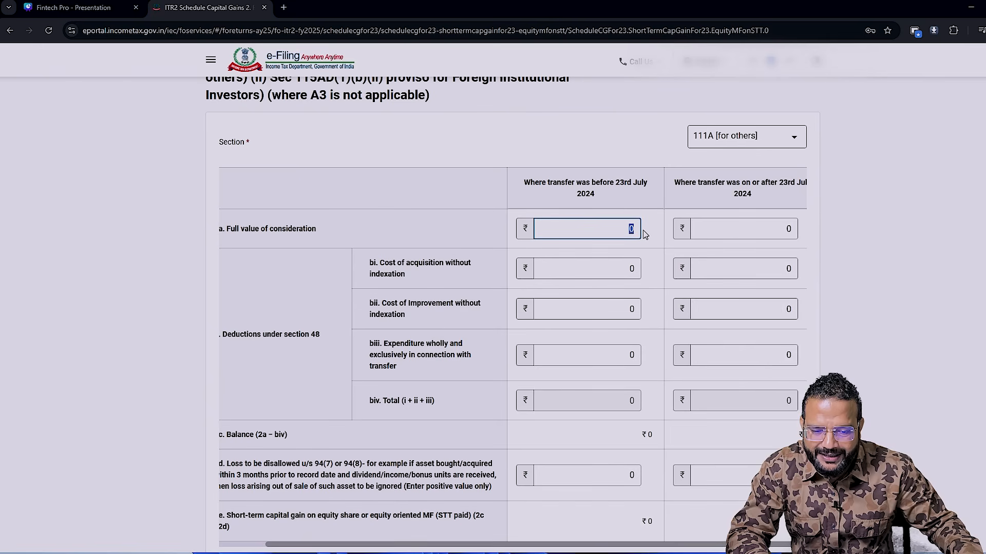
text(956844)
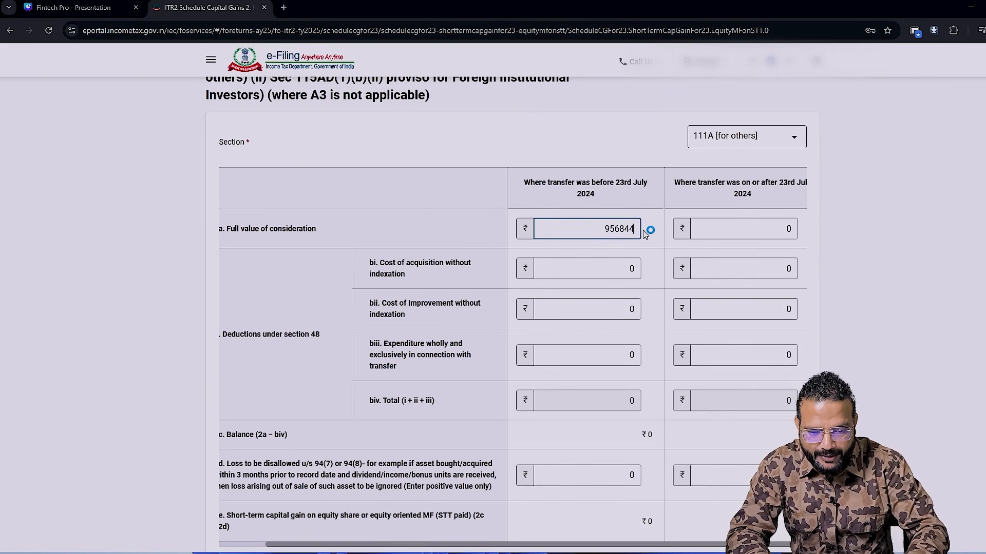
key(Tab)
key(alt+Tab)
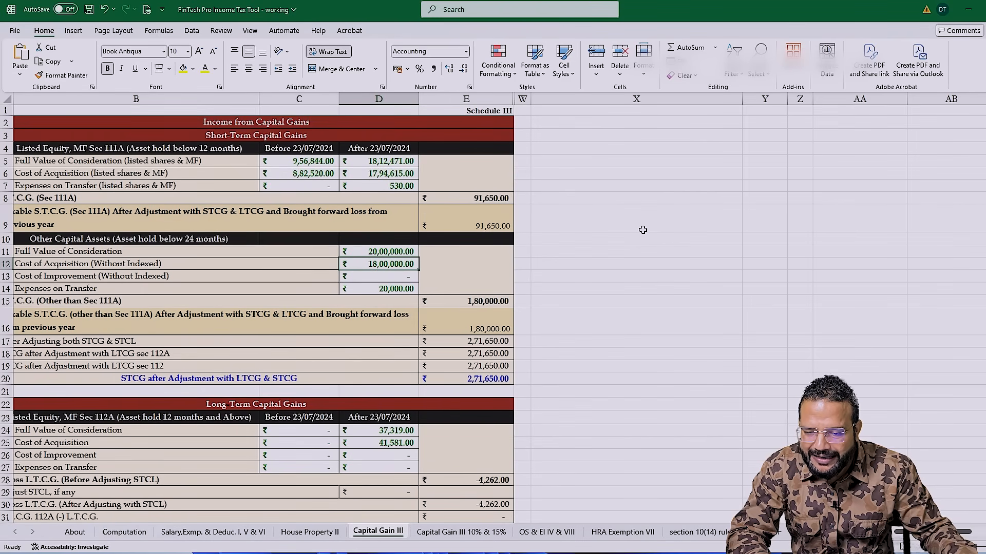
key(alt+Tab)
text(18)
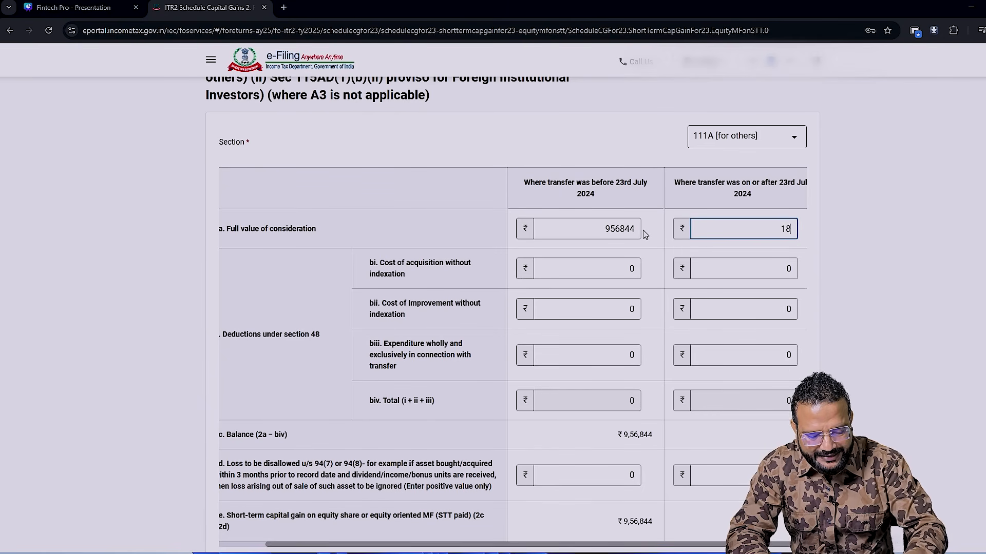
text(12471)
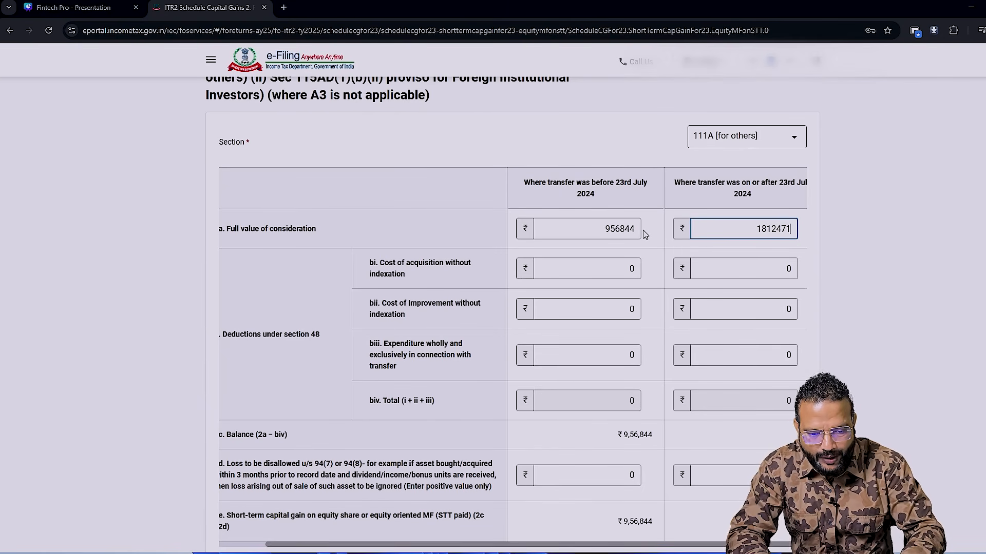
key(Tab)
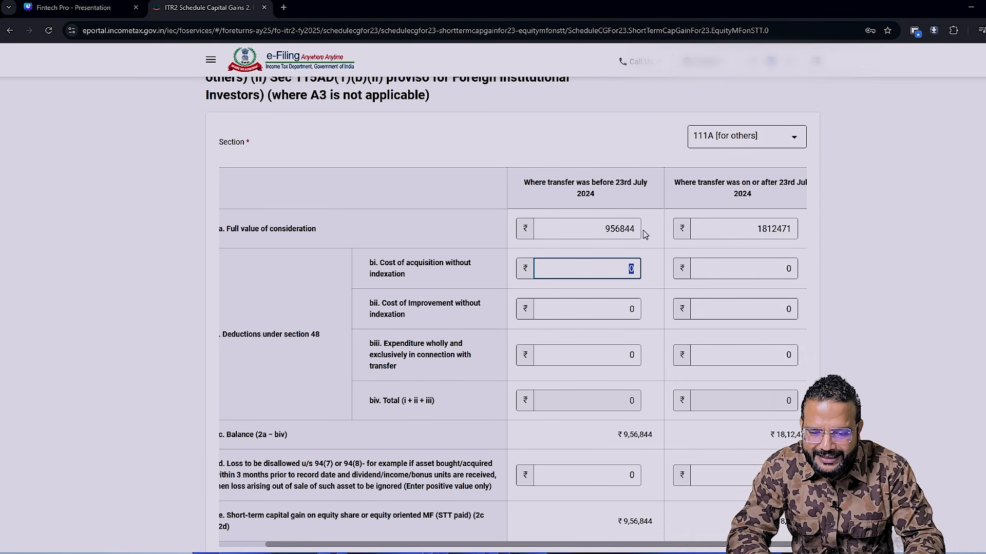
- Using the workbook's listed equity figures, set the cost of acquisition without indexation to 882520 before and 1794615 on or after 23rd July 2024
key(alt+Tab)
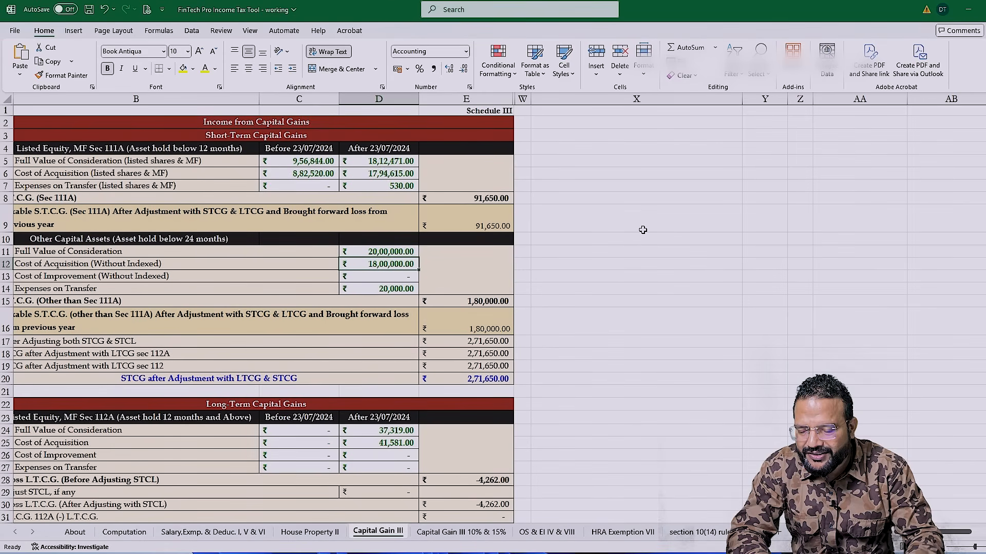
click(267, 177)
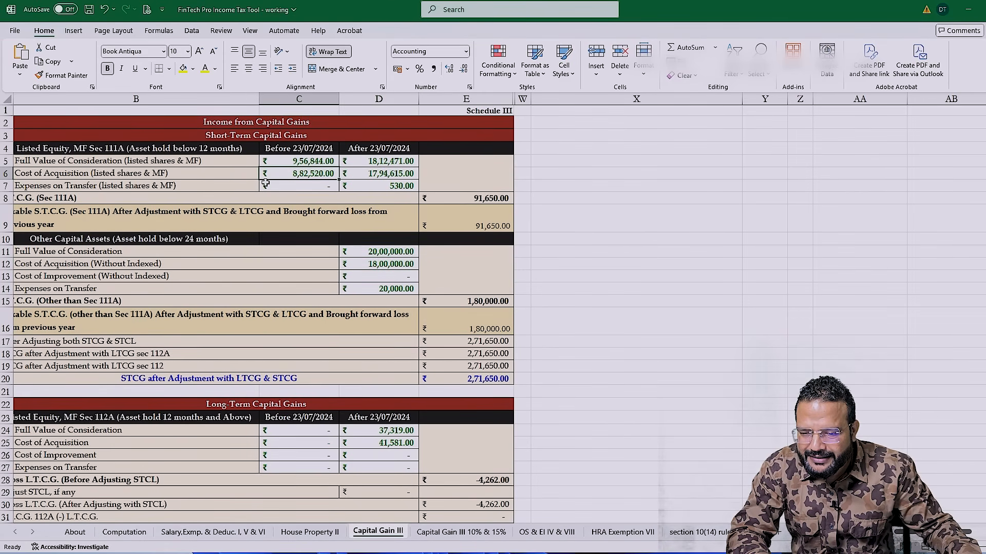
key(alt+Tab)
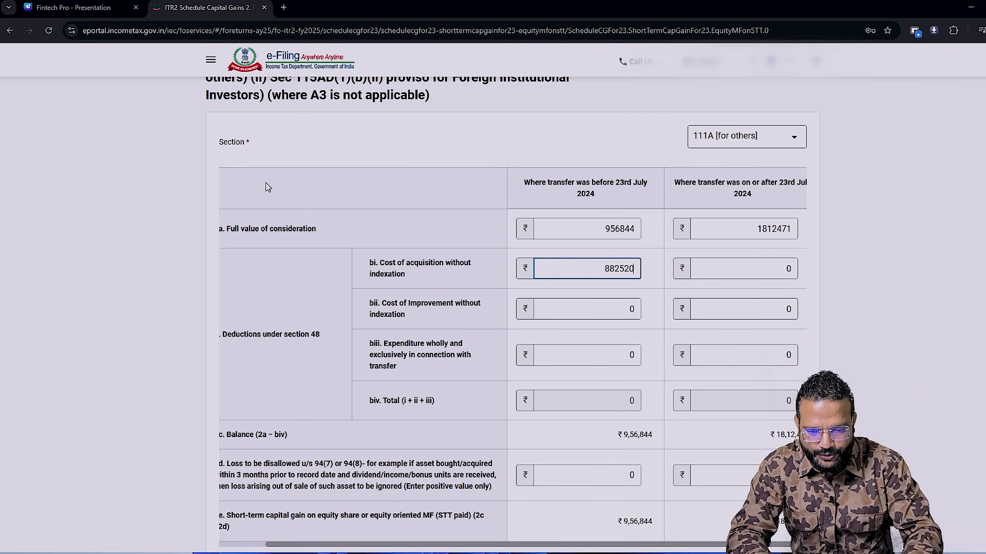
key(alt+Tab)
key(Right)
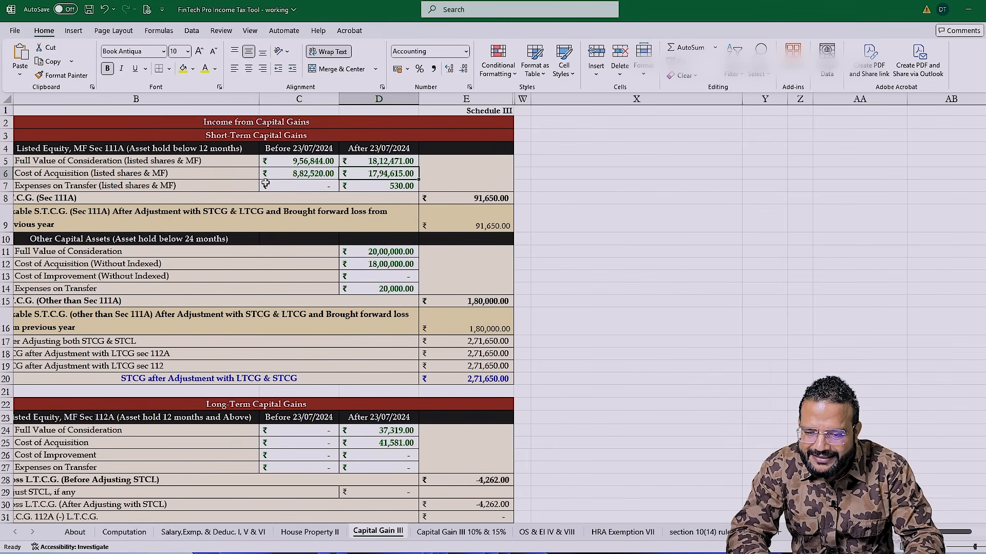
key(alt+Tab)
text(17,94,615)
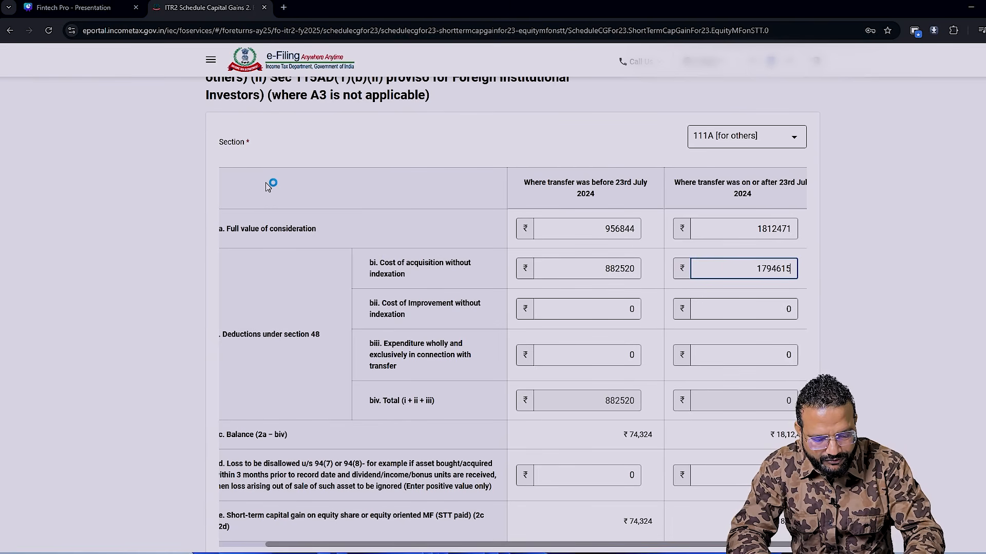
- Consult the workbook's transfer expenses and set the equity entry's transfer expenditure on or after 23rd July 2024 to 530
key(alt+Tab)
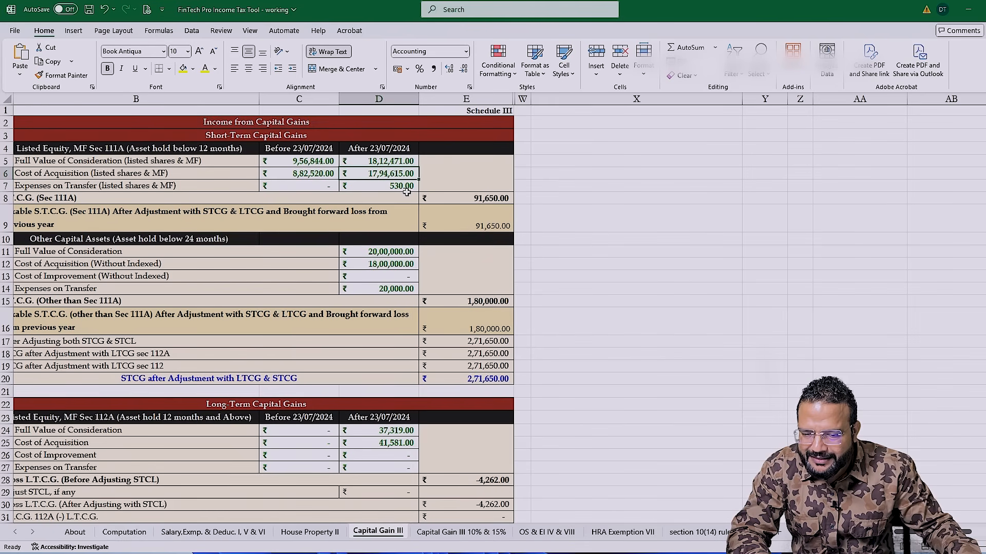
key(alt+Tab)
key(Tab)
key(Tab)
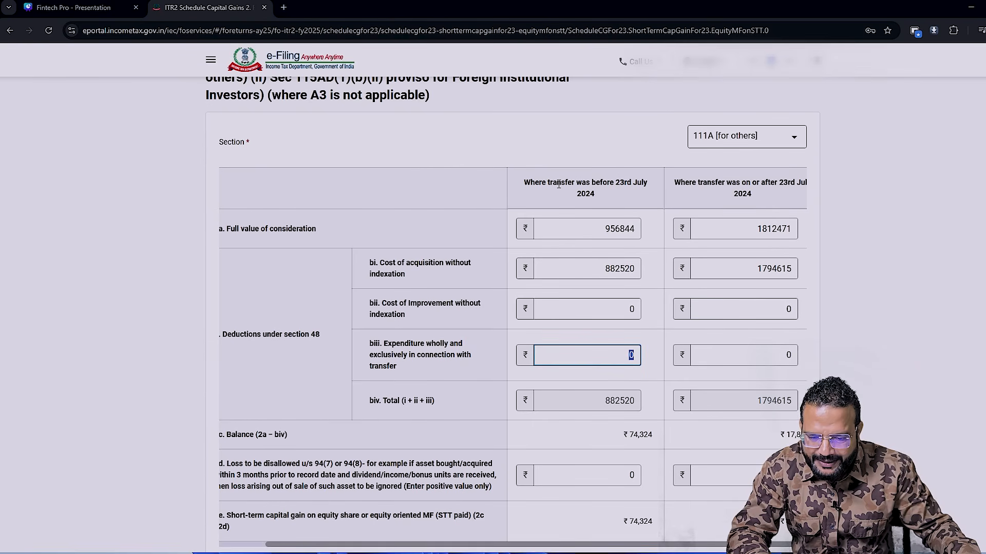
key(Tab)
text(530)
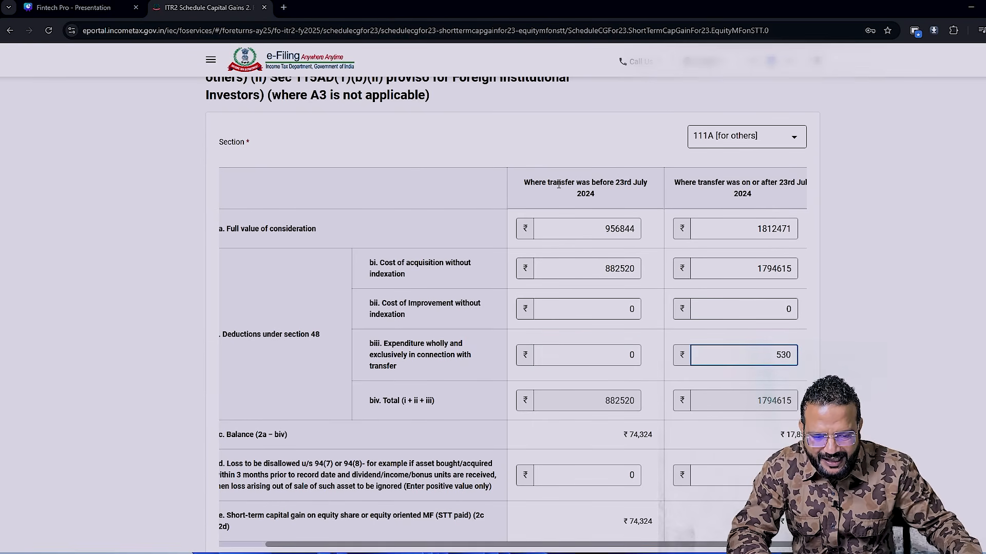
key(Tab)
- Check the equity short-term gain against the Section 111A figure in the Excel workbook, then save the entry in the return
scroll(740, 424, down, 3)
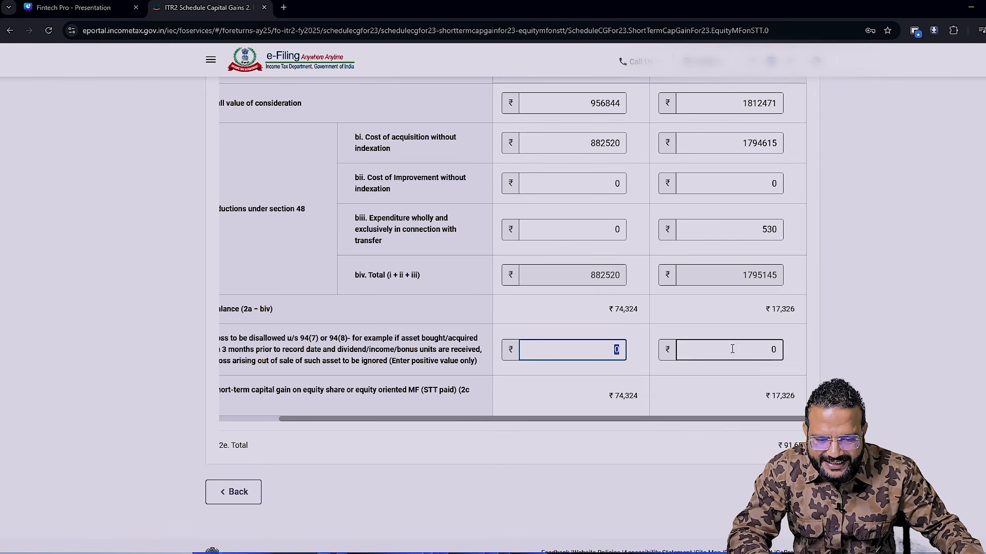
scroll(689, 337, up, 1)
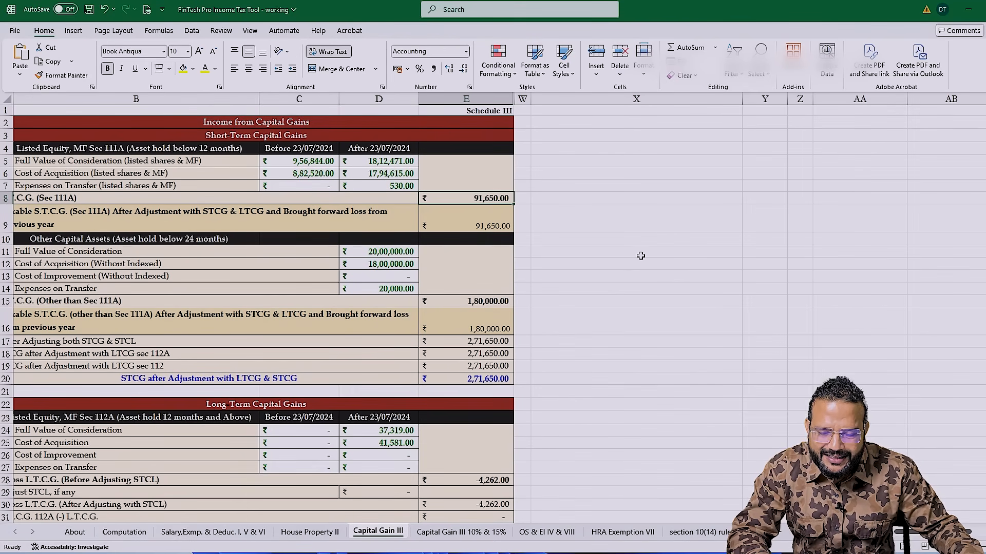
key(alt+Tab)
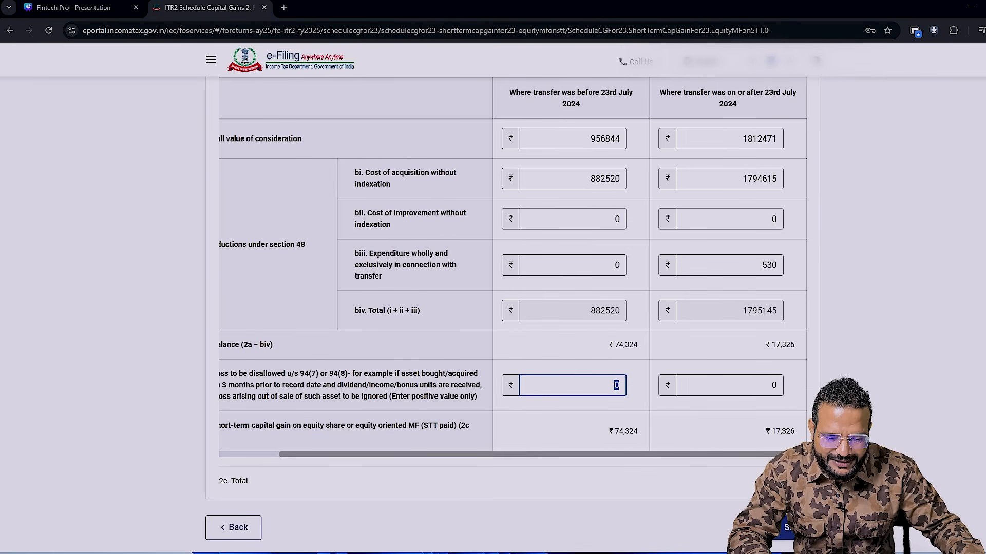
click(786, 530)
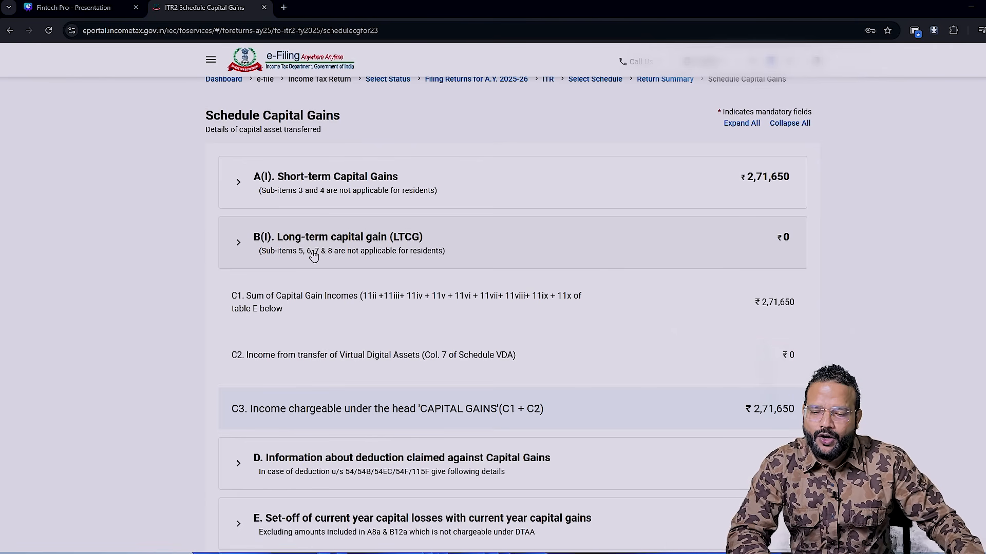
- Add a long-term capital gain entry for the sale of land or building or both
click(512, 246)
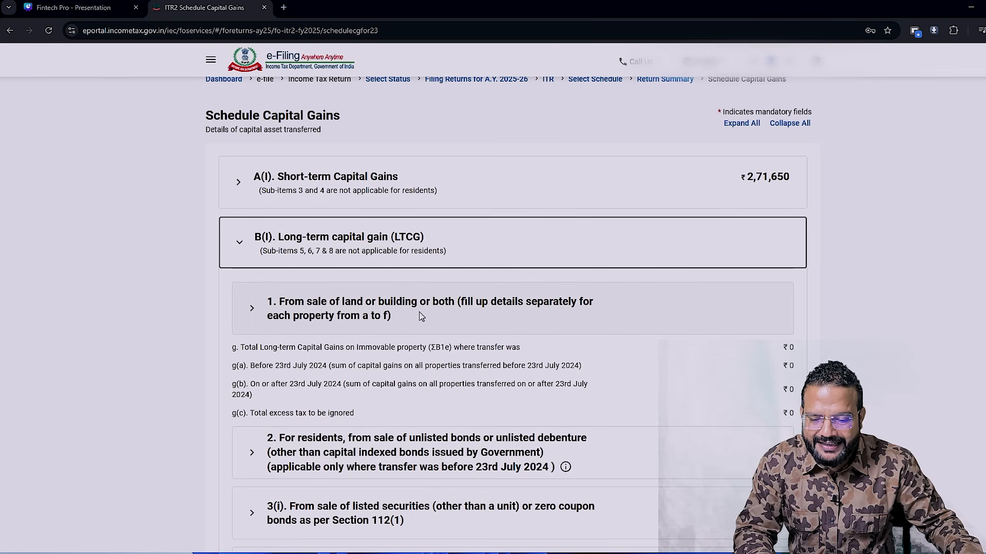
click(434, 316)
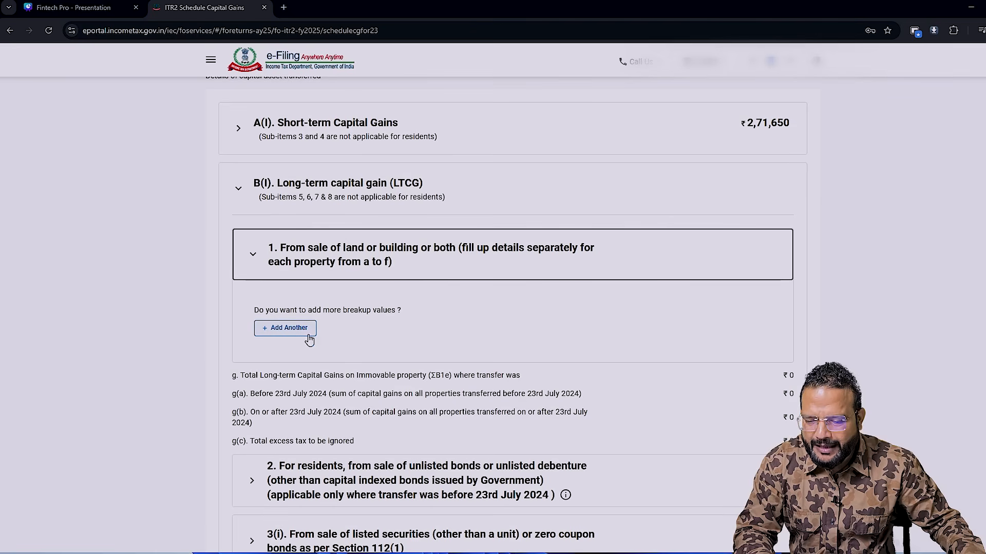
click(285, 328)
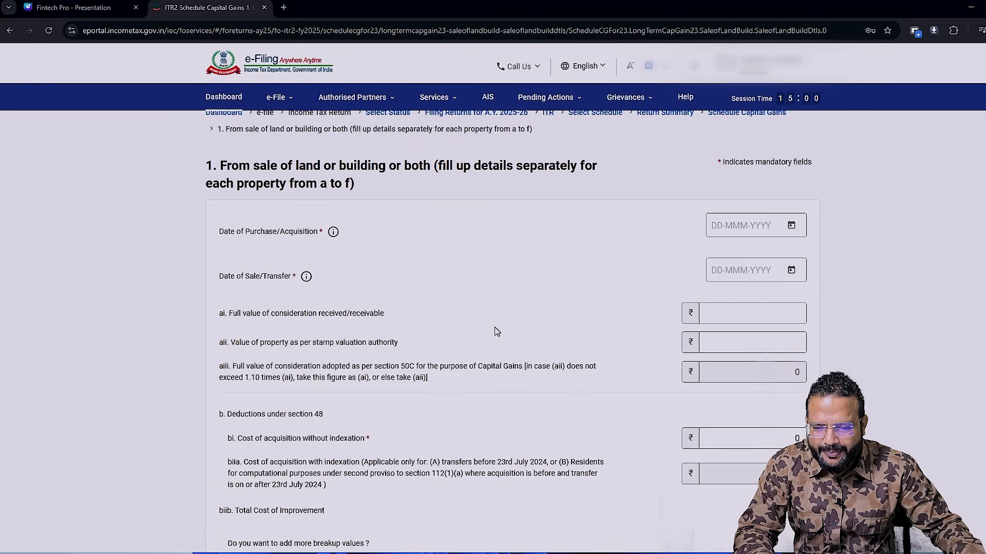
- Glance at the Excel workbook, then set the property's purchase date to 02-Feb-2005 and its sale date to 26-Dec-2024 in the return
key(alt+Tab)
scroll(390, 256, down, 3)
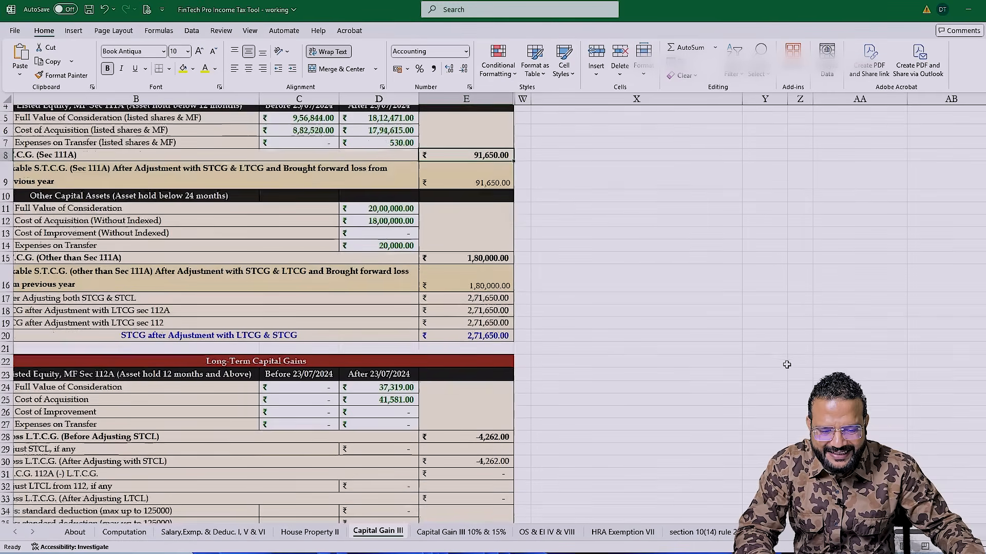
key(alt+Tab)
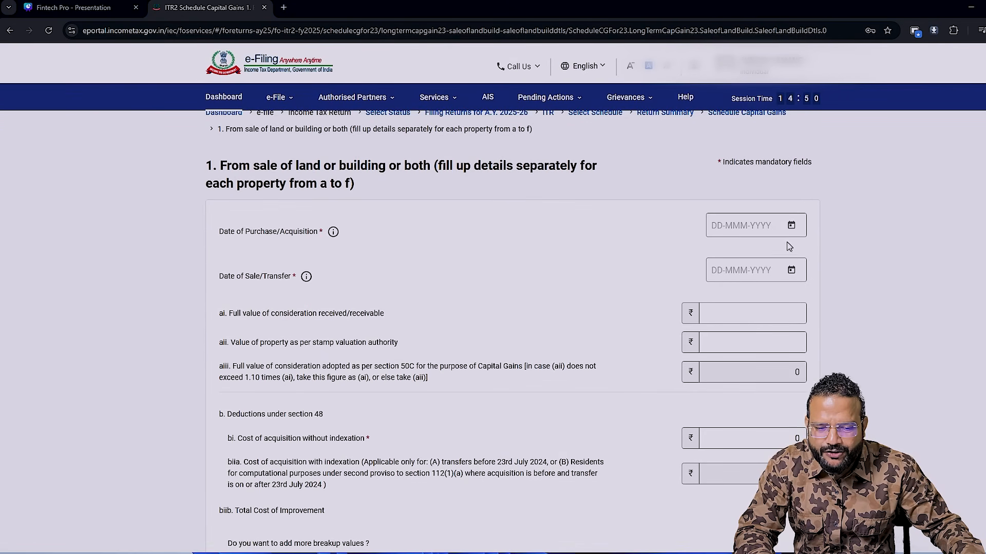
click(790, 225)
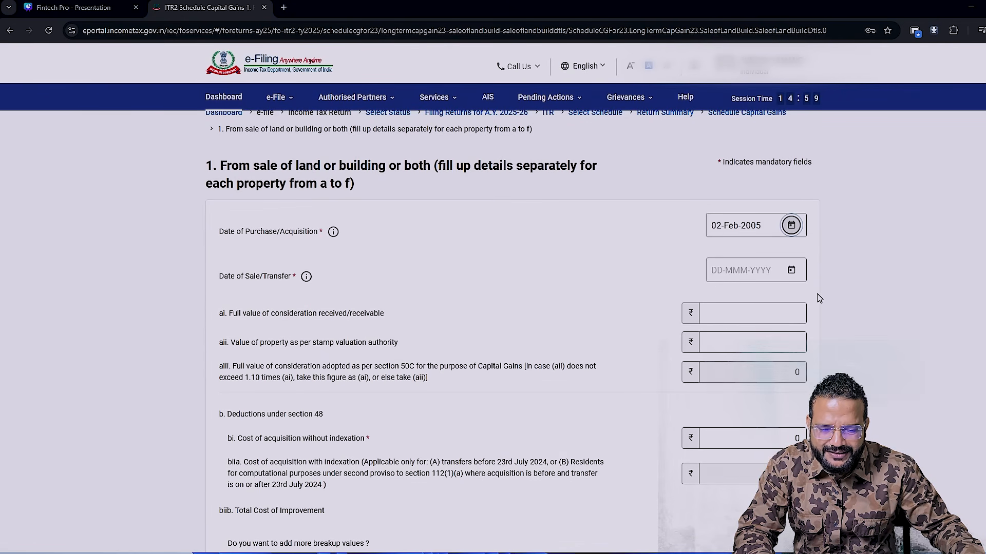
click(788, 272)
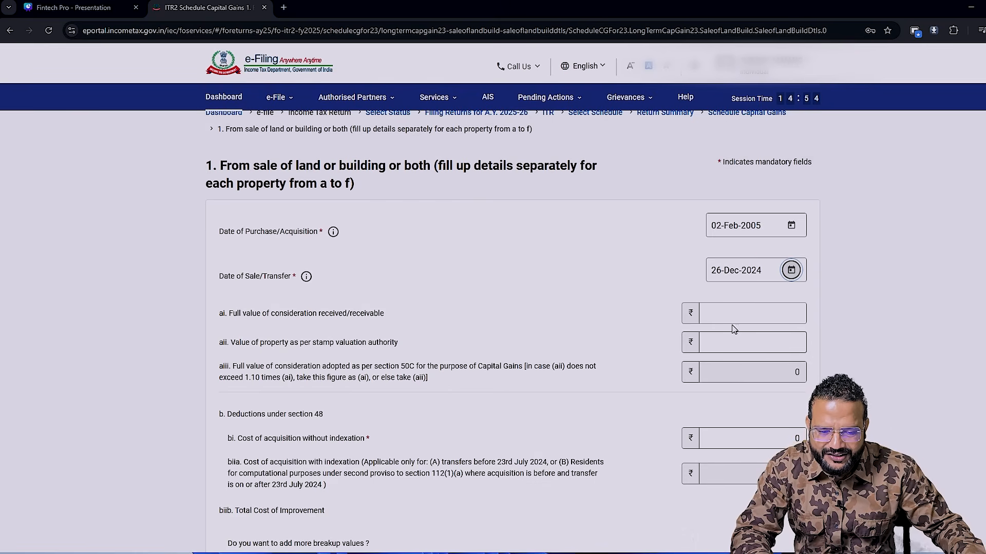
- Using the workbook's sale price, set the property's full value of consideration and its stamp valuation authority value to 5000000
click(749, 309)
key(alt+Tab)
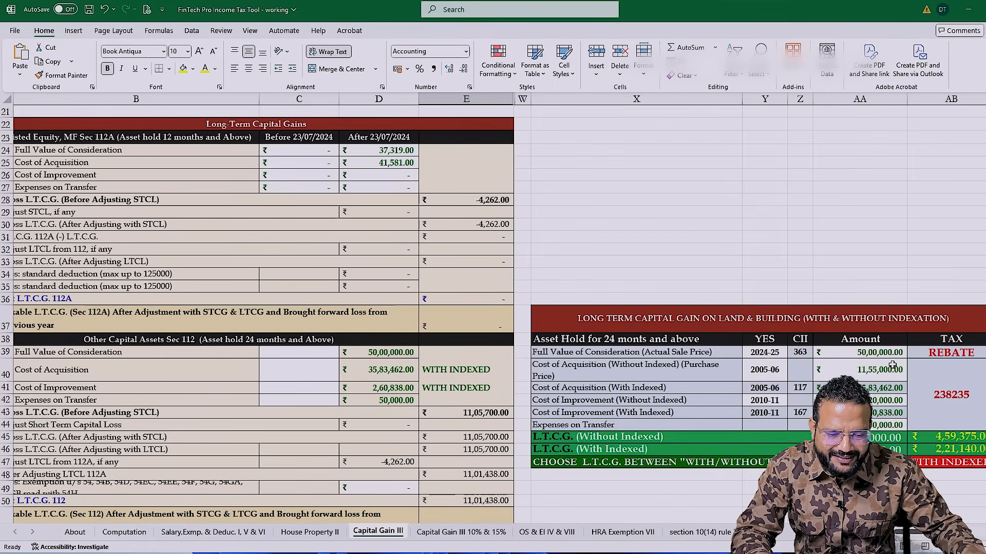
key(alt+Tab)
text(5000000)
click(801, 349)
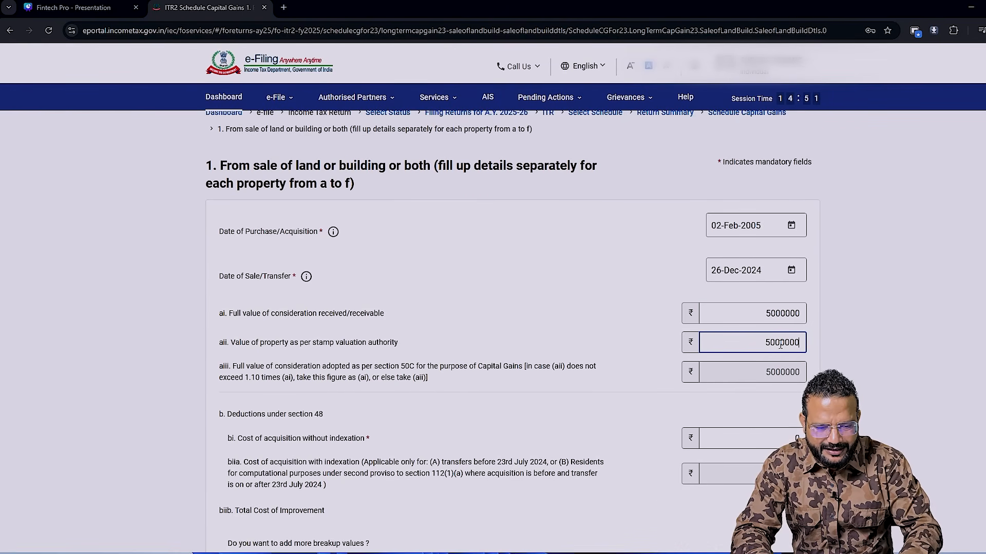
- Set the property's cost of acquisition without indexation to 1155000 from the Excel workbook and compare the indexed cost in both places
scroll(780, 345, down, 3)
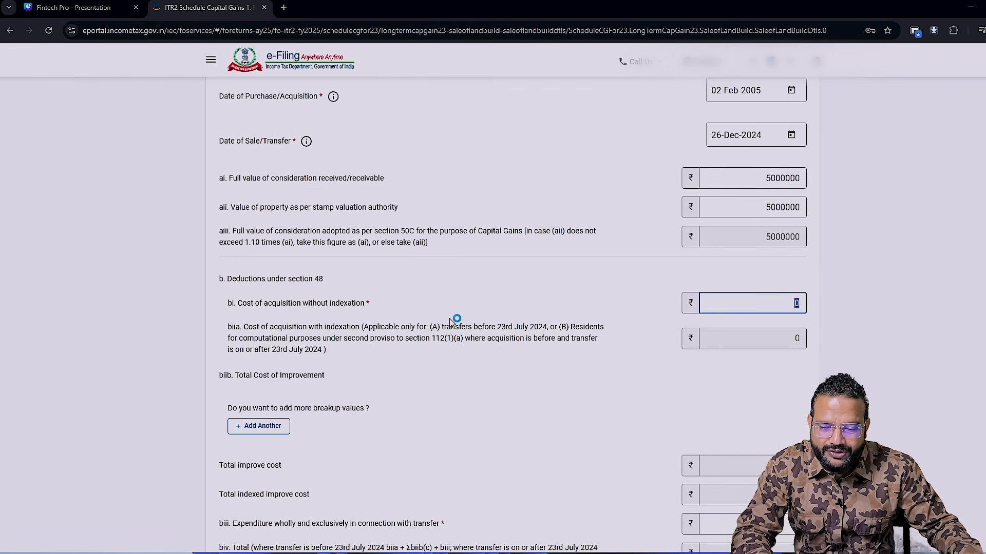
key(alt+Tab)
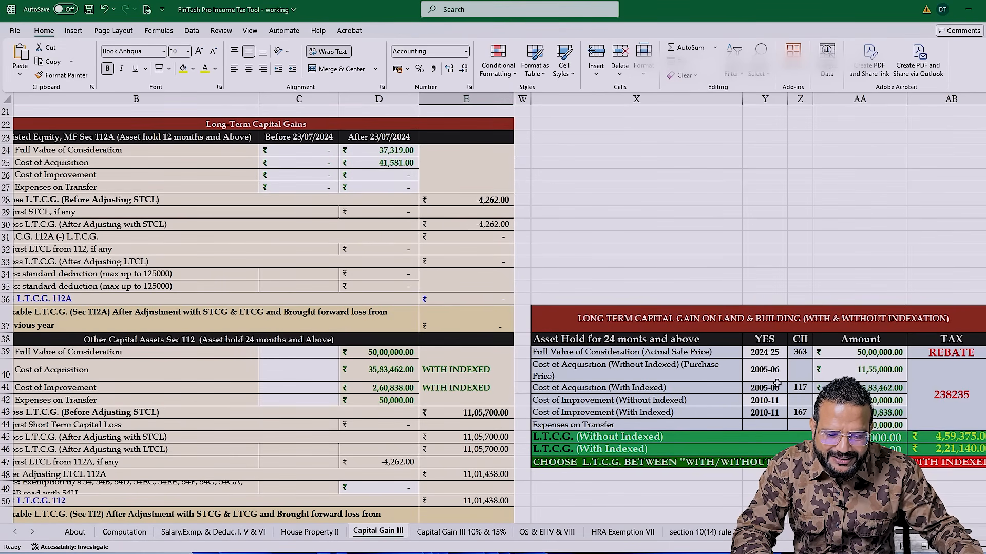
key(alt+Tab)
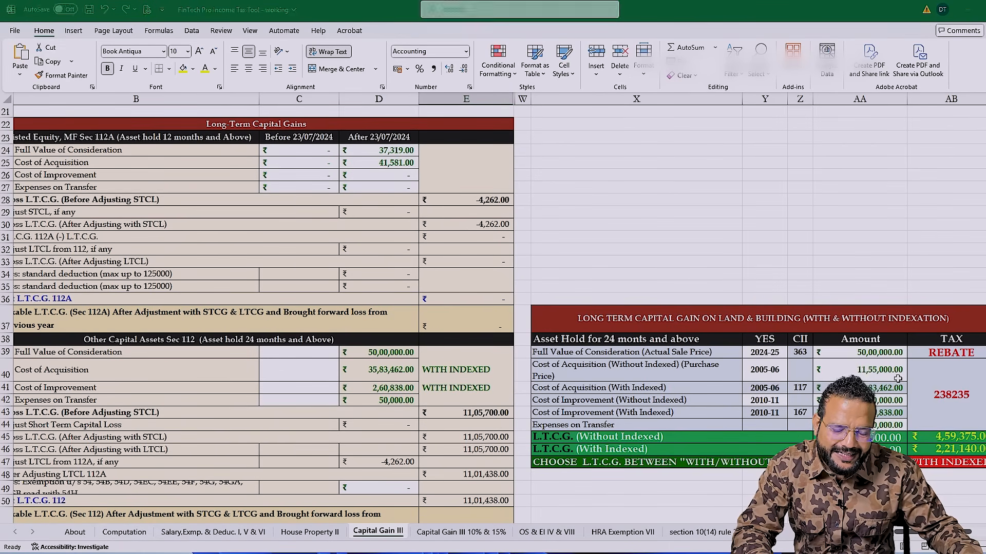
text(1155000)
key(Tab)
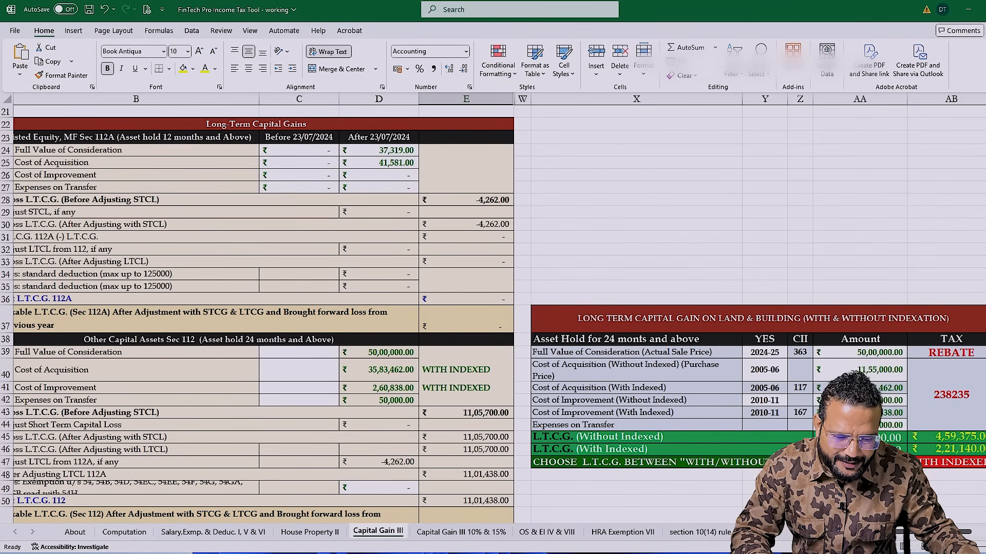
click(895, 389)
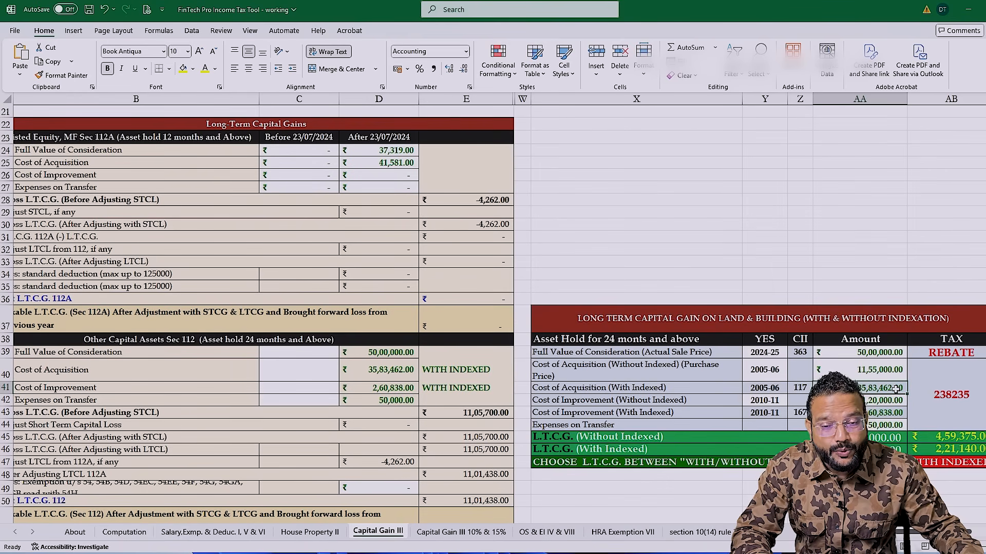
key(alt+Tab)
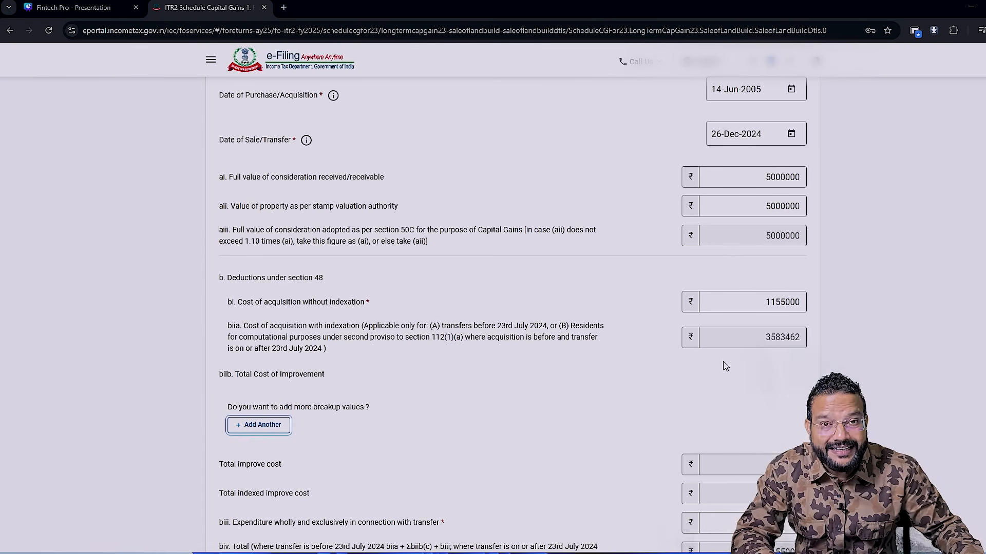
- Add a cost of improvement breakup with 120000 without indexation and 2010-11 as the year of improvement, consulting the Excel workbook
scroll(725, 366, down, 2)
click(765, 194)
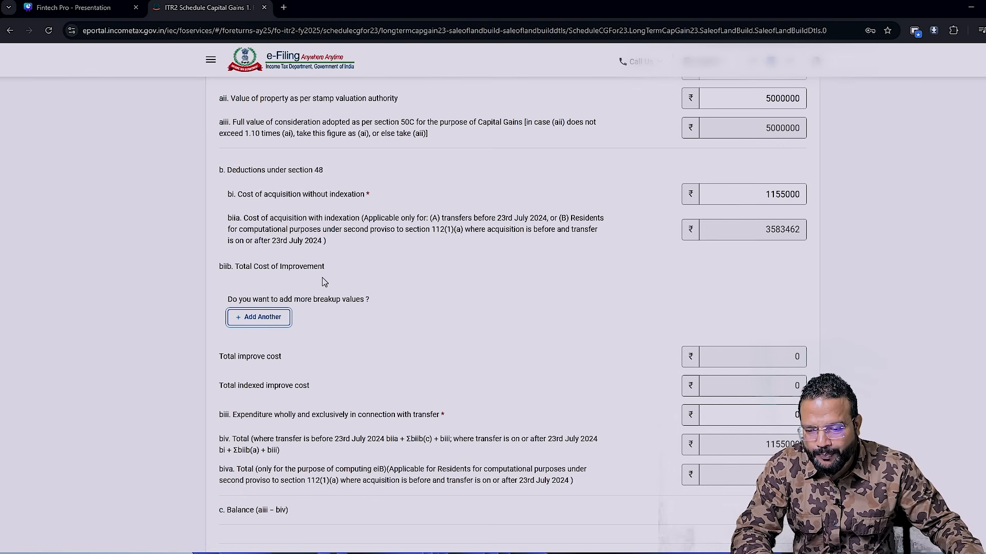
click(275, 318)
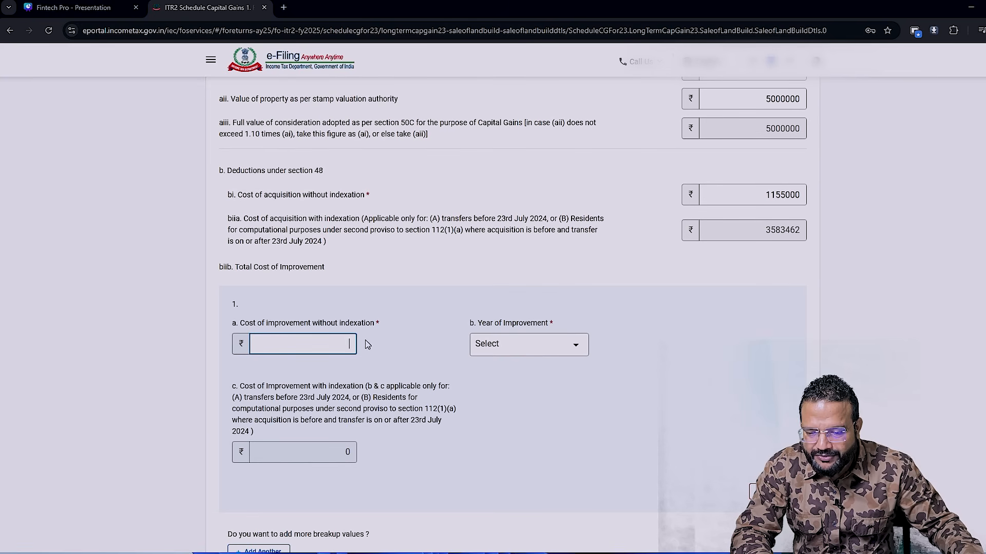
key(alt+Tab)
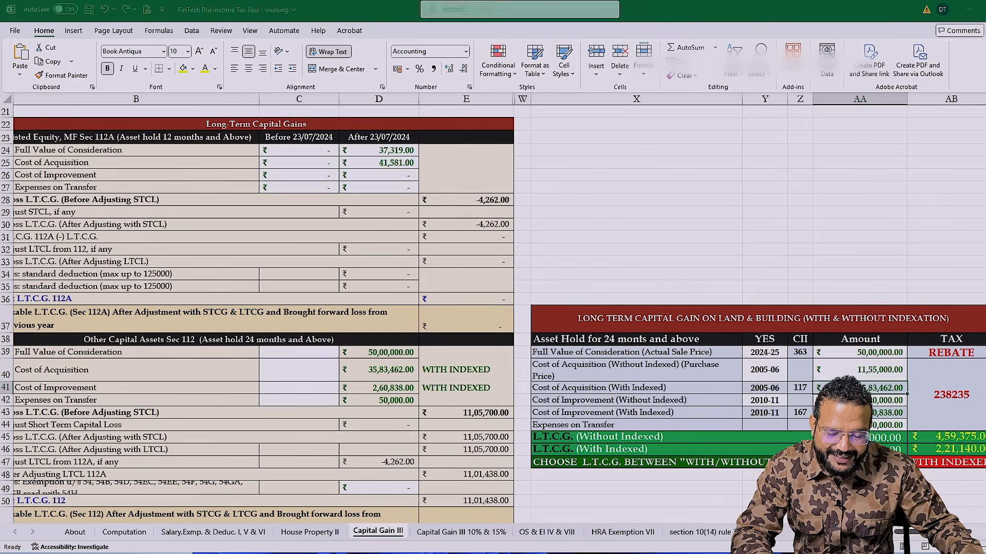
key(alt+Tab)
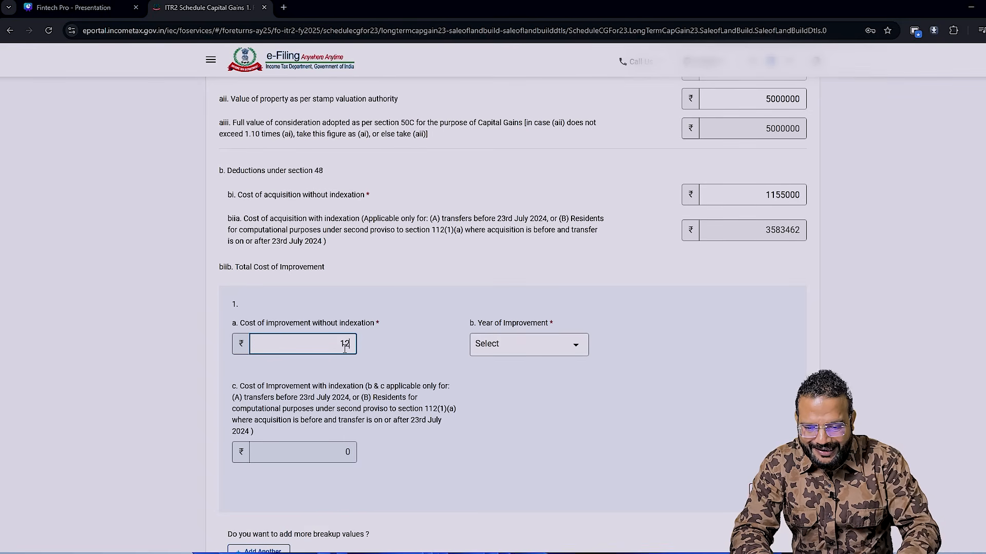
key(Tab)
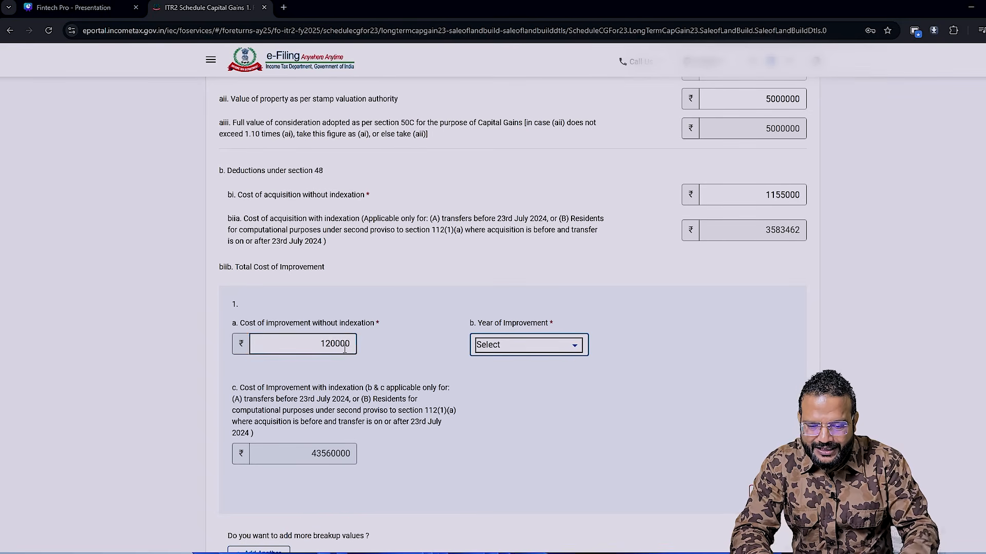
click(565, 345)
scroll(532, 434, down, 2)
scroll(531, 437, down, 1)
click(510, 497)
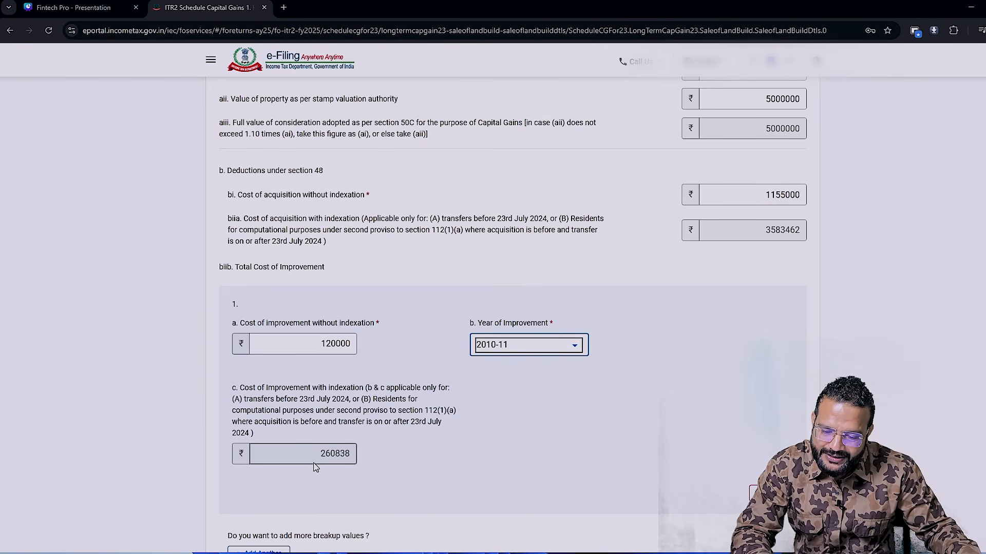
- Compare the return's indexed cost of improvement with the matching figure in the Excel workbook
key(alt+Tab)
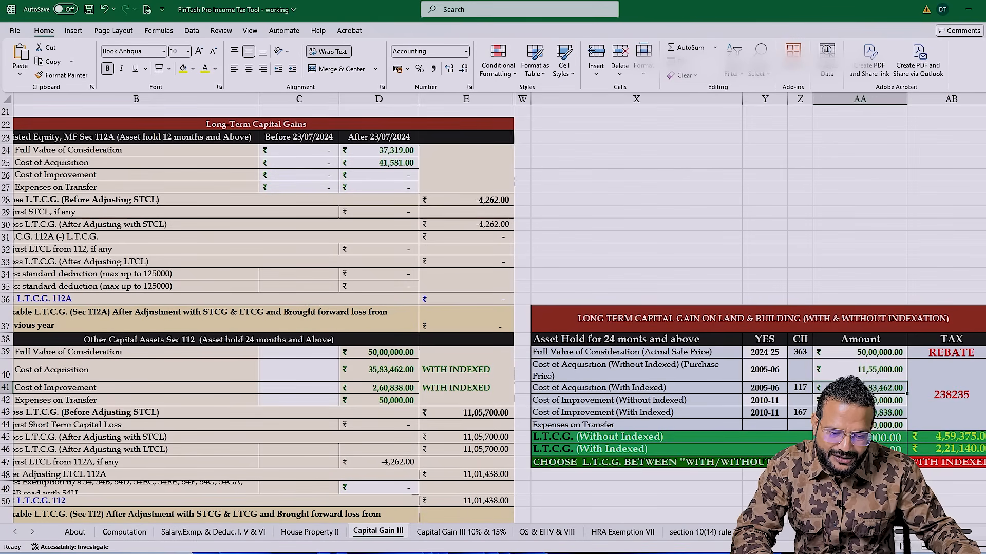
click(897, 411)
key(alt+Tab)
- Set the expenditure wholly and exclusively in connection with the property transfer to 50000, as given in the Excel workbook
scroll(965, 405, down, 5)
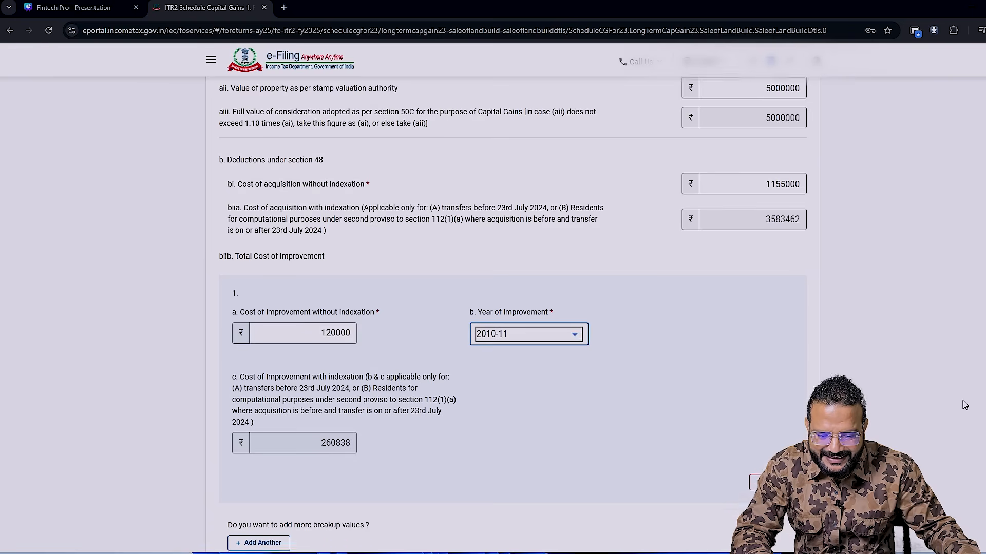
scroll(965, 405, down, 2)
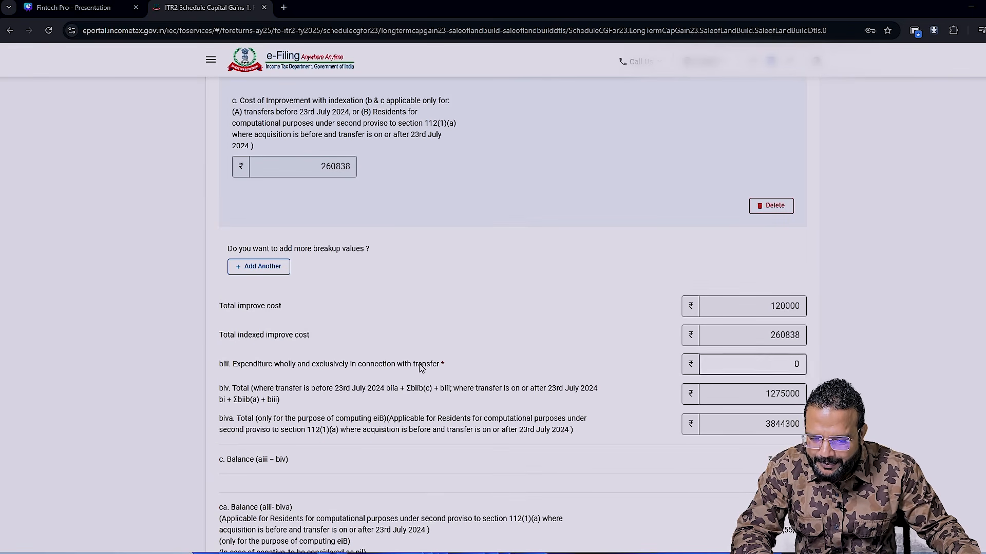
drag(233, 363, 466, 377)
drag(770, 368, 815, 370)
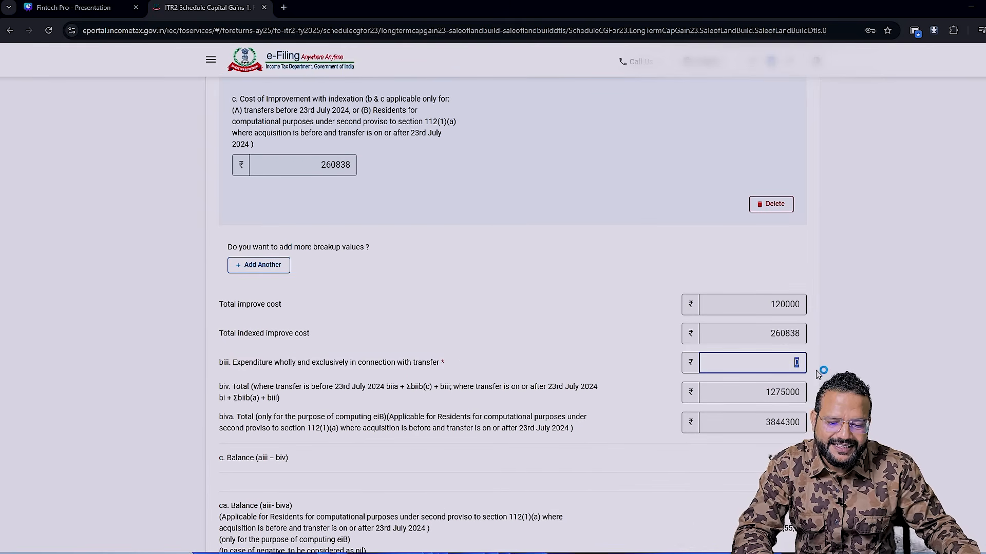
key(alt+Tab)
key(alt+Tab)
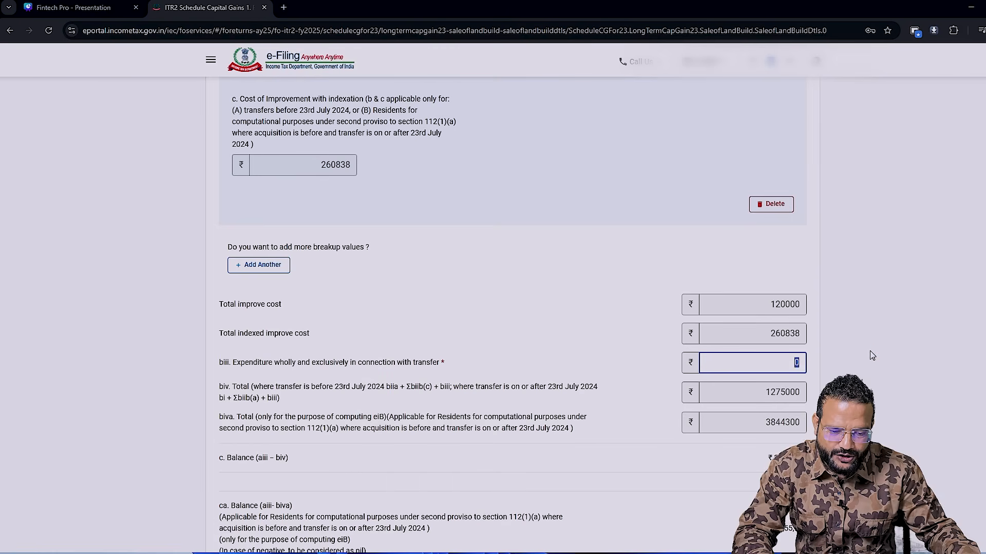
- Furnish the buyer's details with amount 5000000, the property's address, country 91-INDIA and state 09-Delhi, and save the property entry
scroll(869, 350, down, 7)
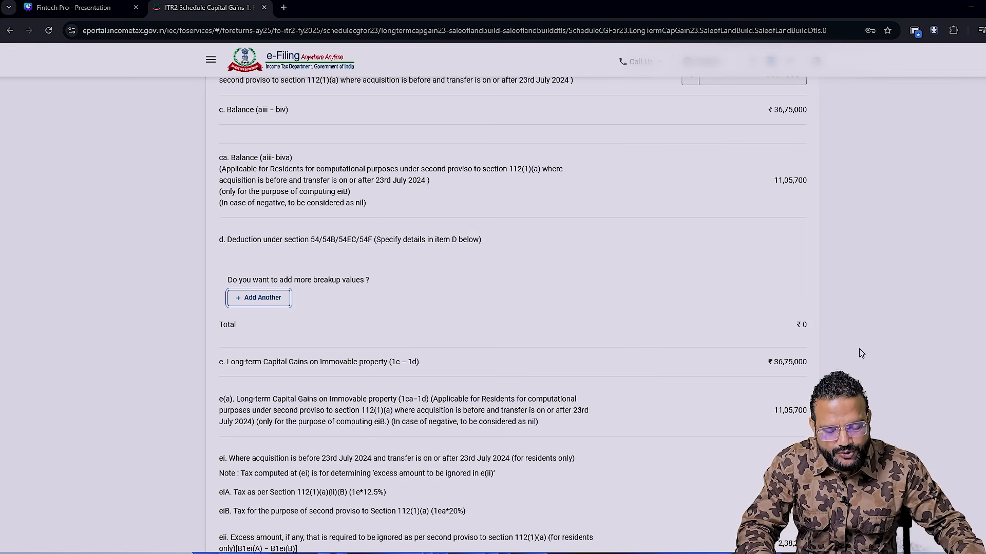
scroll(861, 354, down, 5)
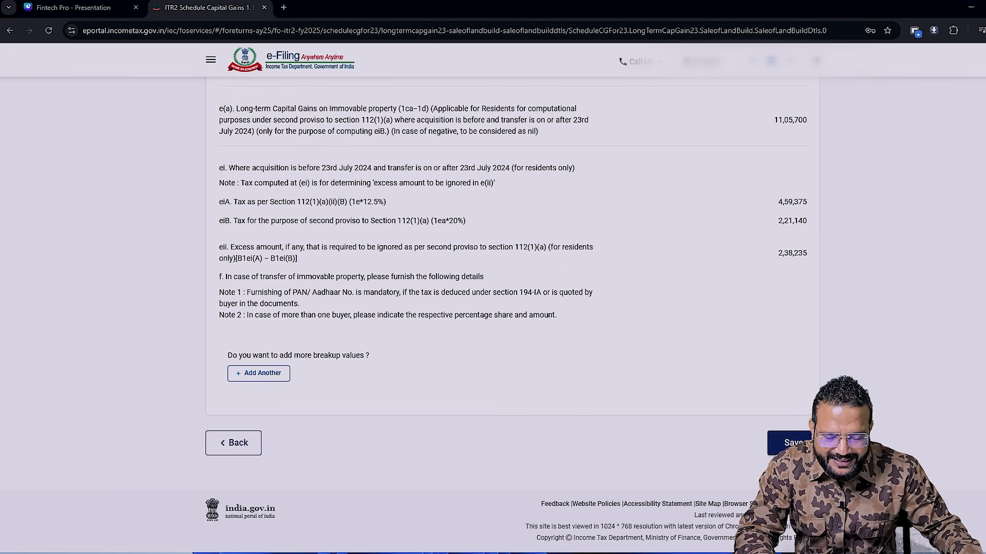
click(789, 443)
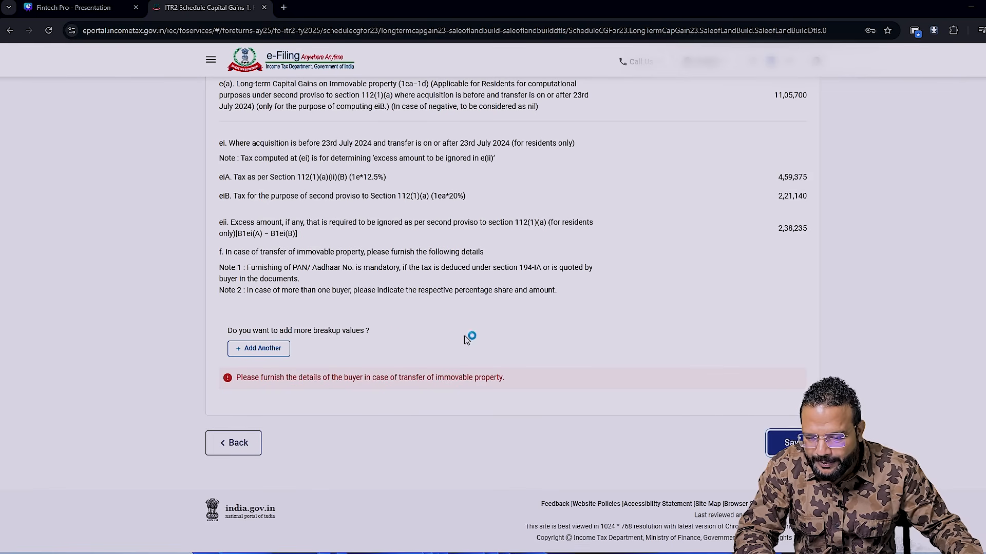
click(257, 349)
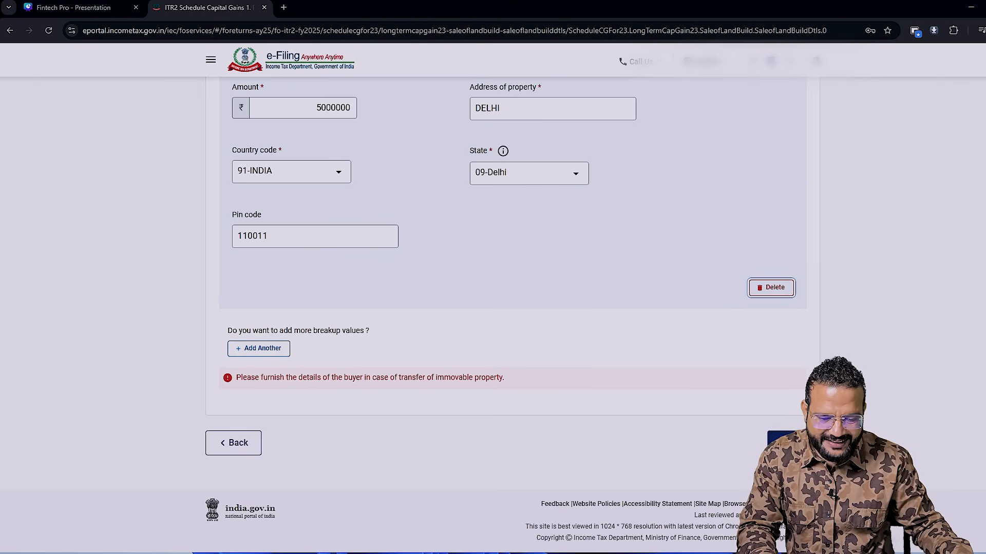
click(779, 445)
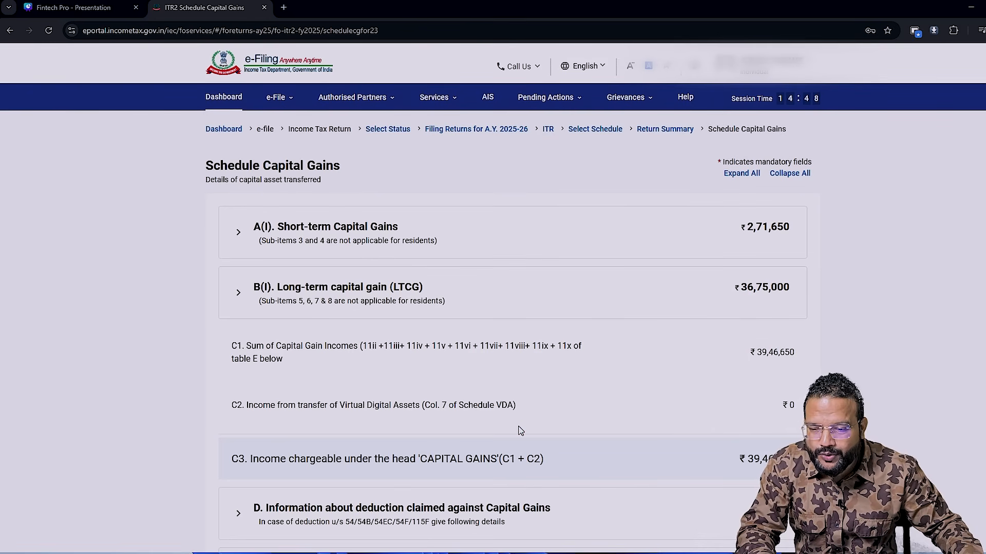
- Return from Schedule Capital Gains to the return summary and open Schedule 112A, dismissing the notice on section 234C interest
scroll(519, 432, down, 3)
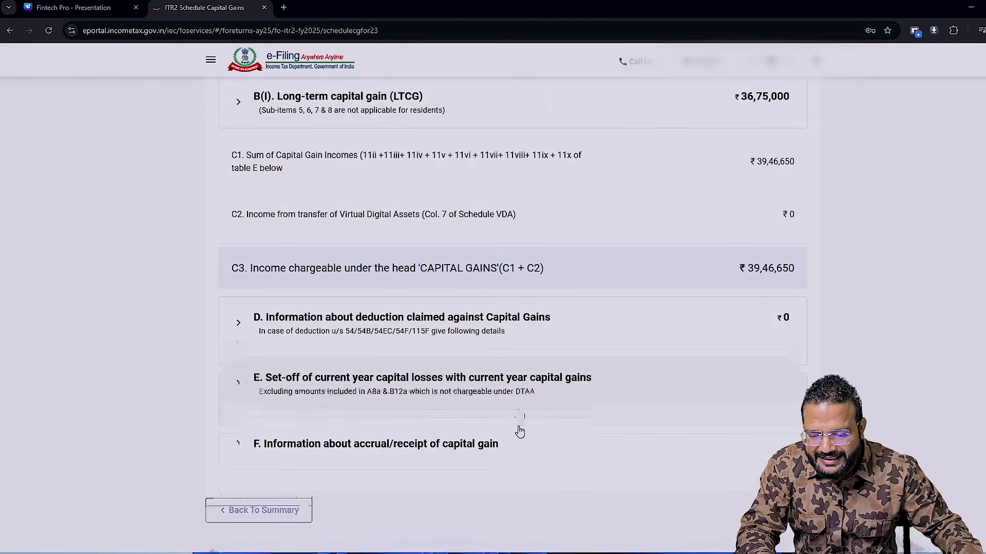
click(269, 448)
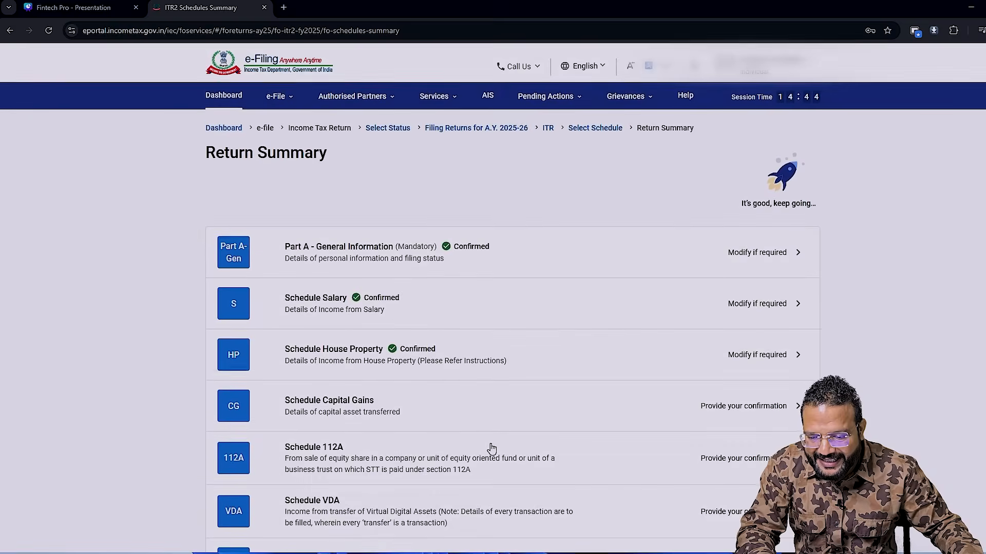
scroll(493, 449, down, 3)
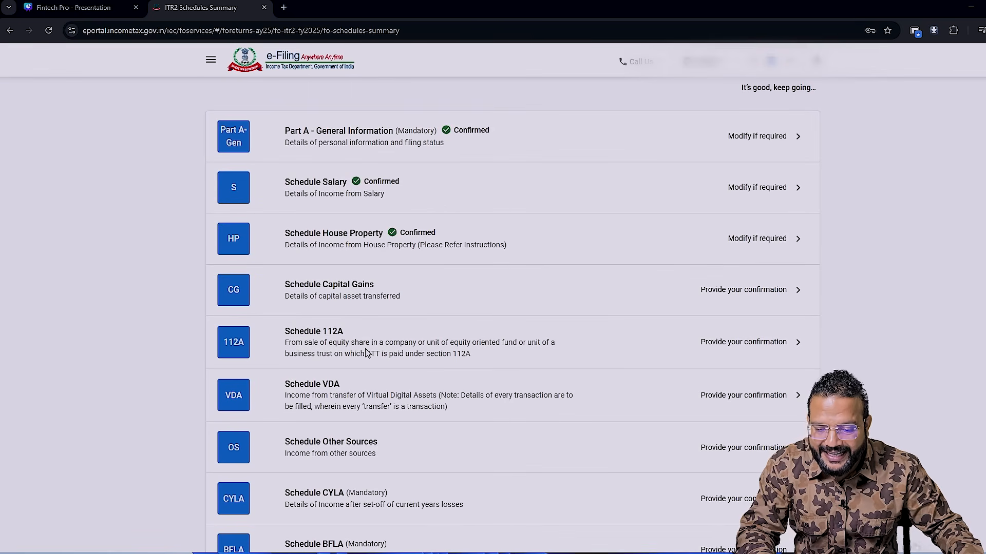
click(751, 360)
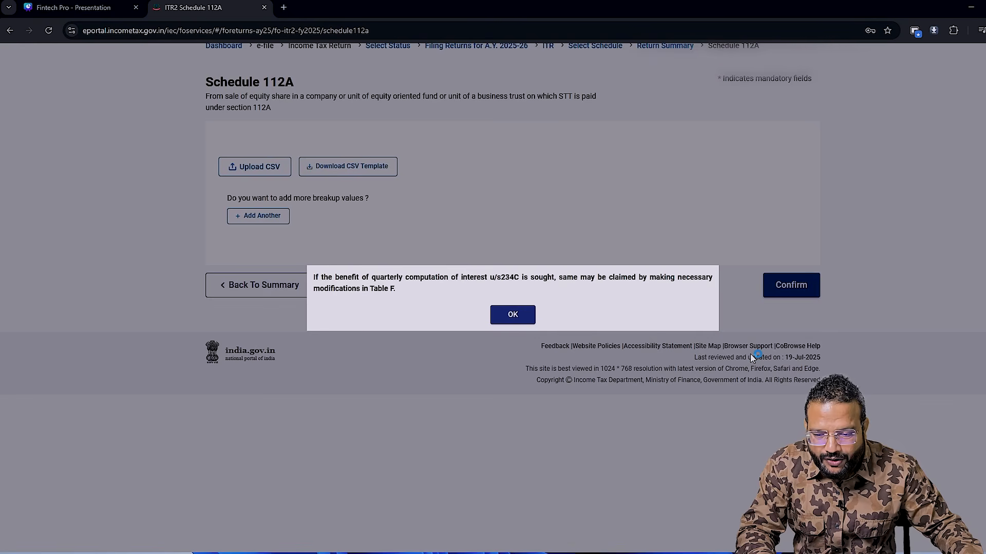
click(523, 316)
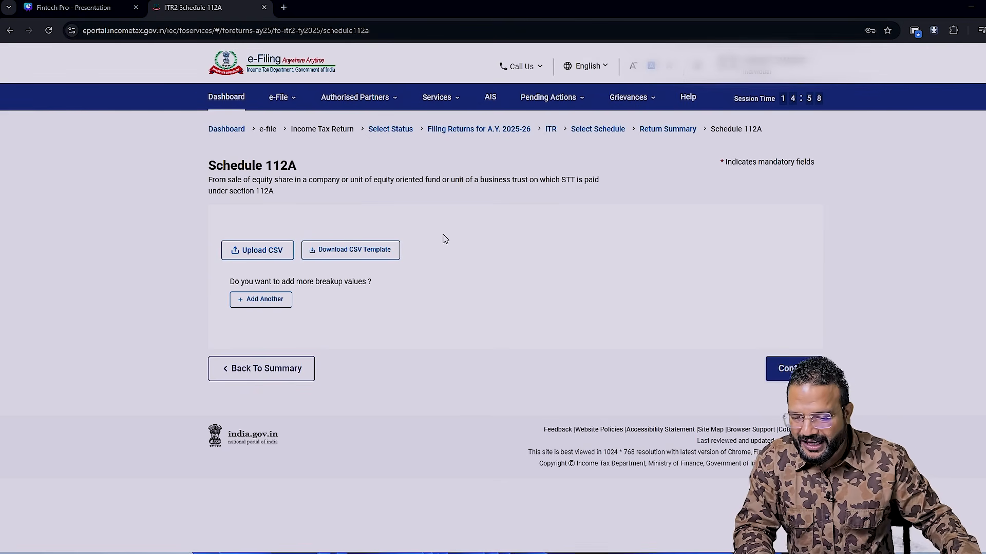
- Add a Schedule 112A entry for shares acquired After 31st January 2018 and transferred On or after 23rd July 2024
click(261, 300)
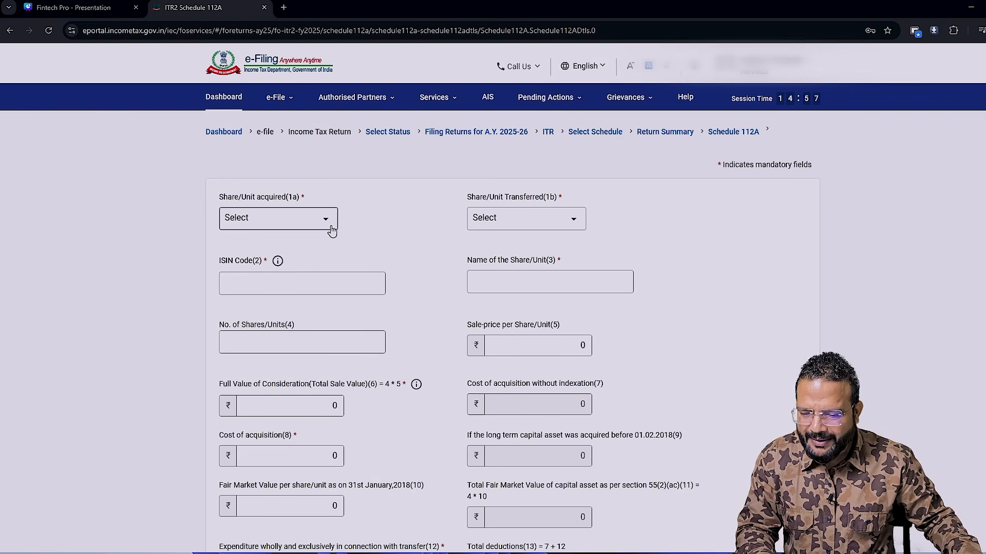
click(329, 231)
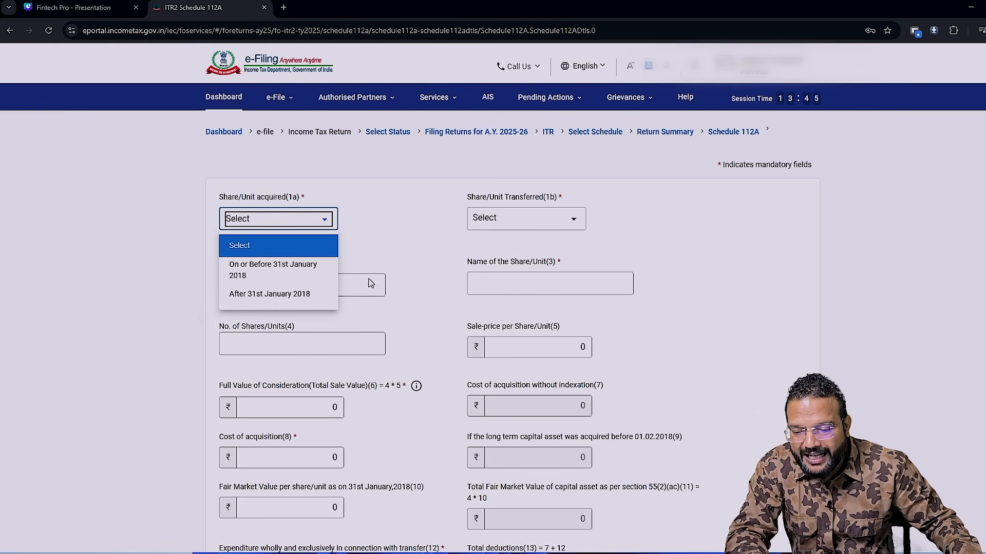
click(255, 296)
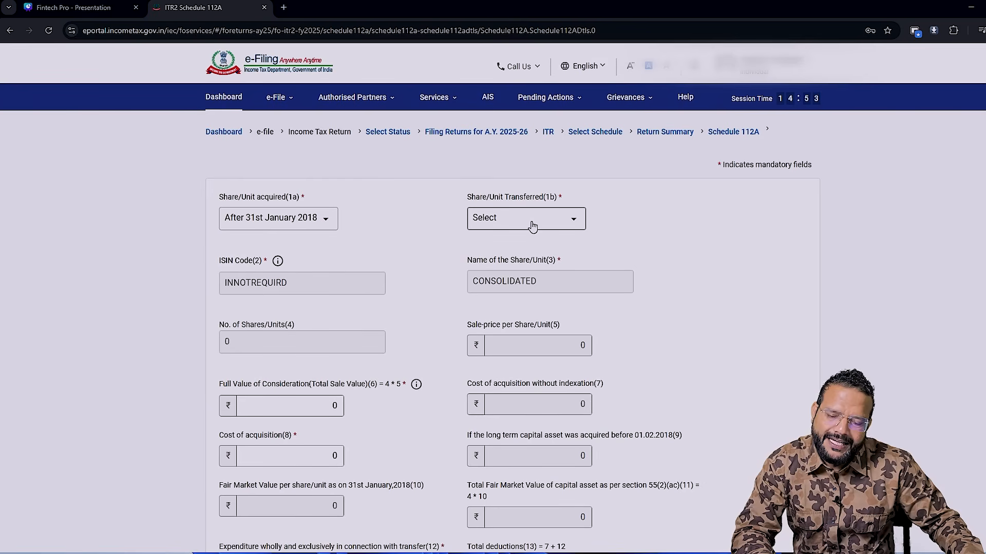
click(532, 225)
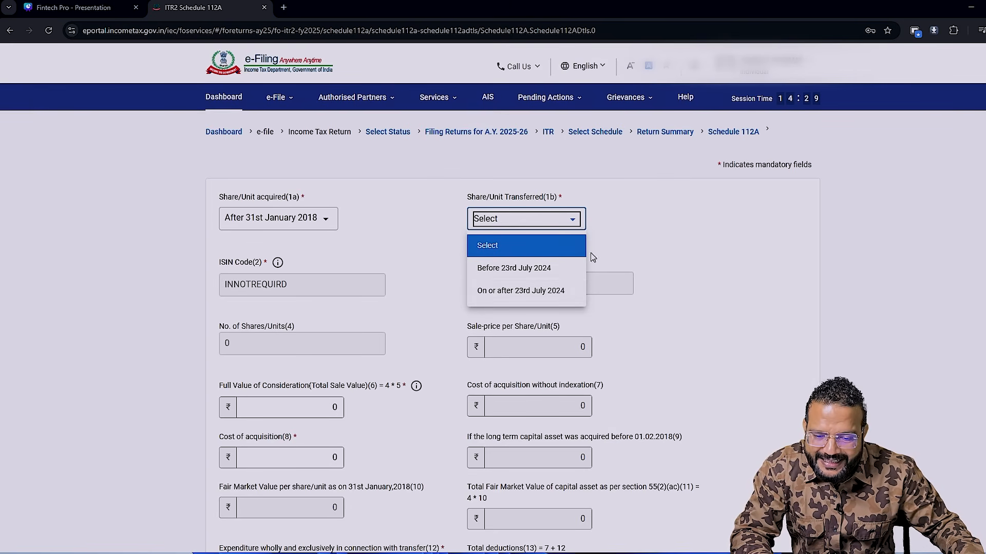
click(522, 302)
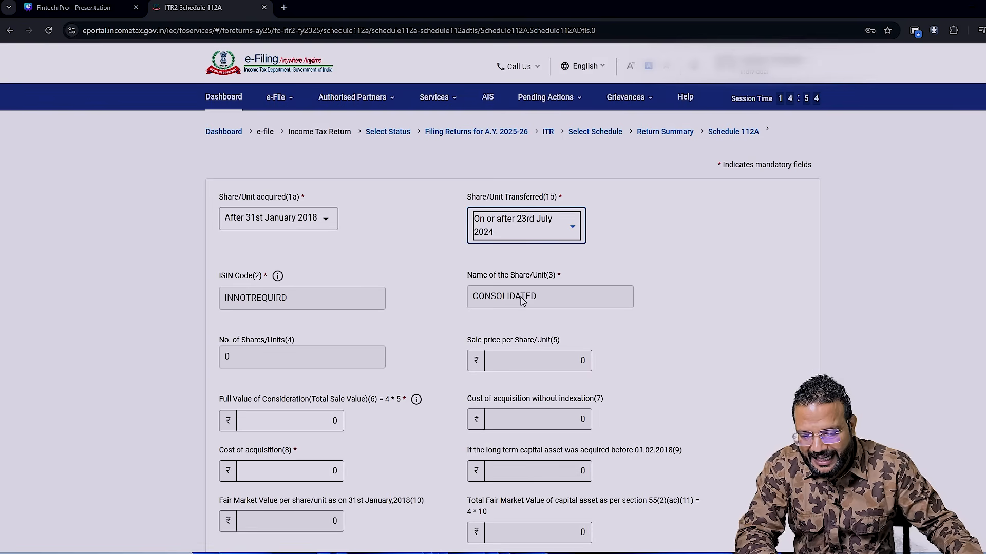
- Using the Excel workbook's figures, set the shares' full value of consideration to 37319 and their cost of acquisition to 41581
scroll(549, 339, down, 3)
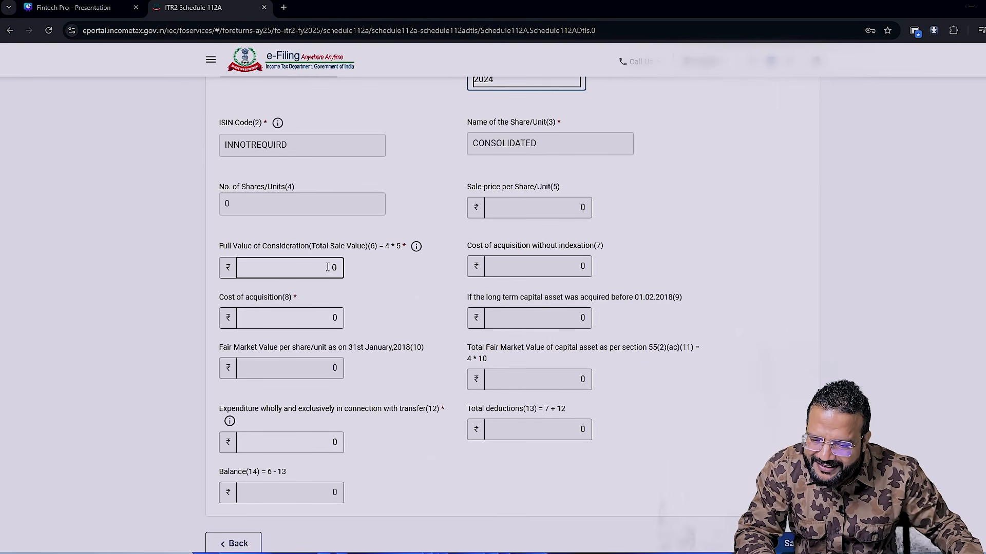
drag(329, 268, 361, 278)
key(alt+Tab)
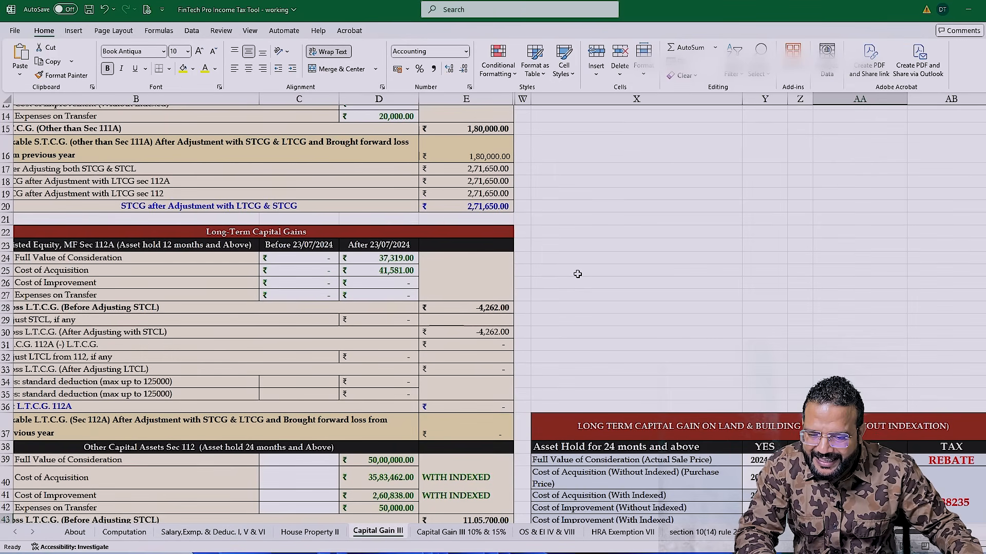
key(alt+Tab)
text(3)
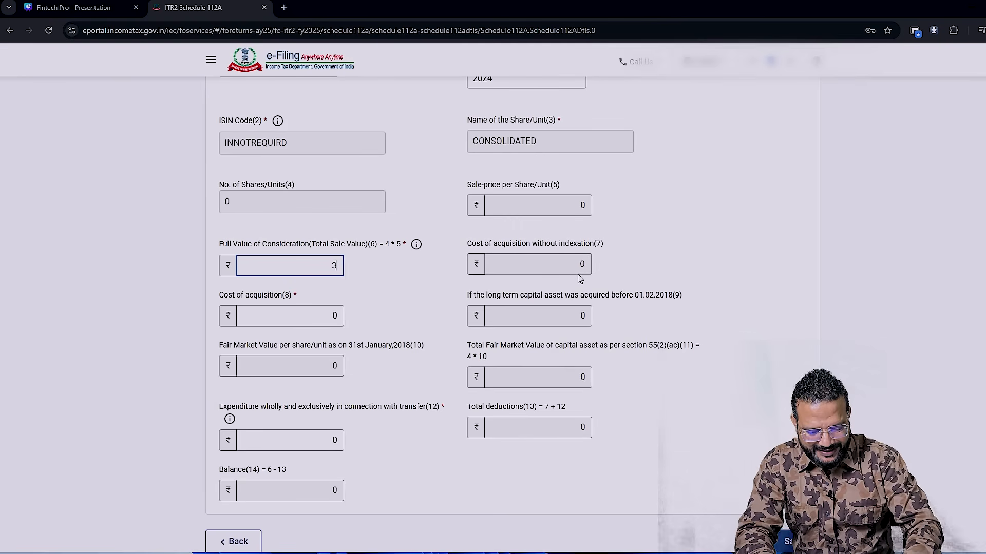
text(7,319)
key(alt+Tab)
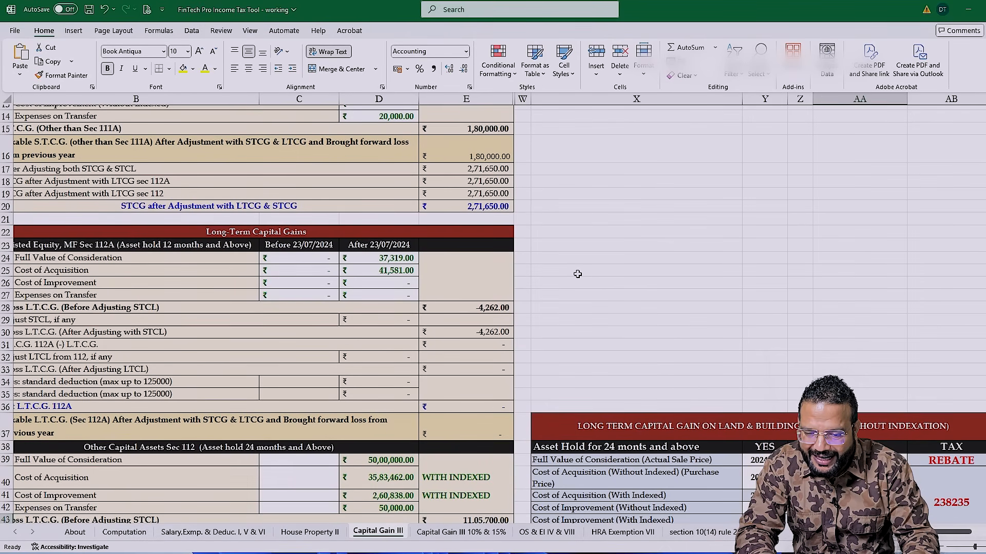
key(alt+Tab)
key(Tab)
text(41581)
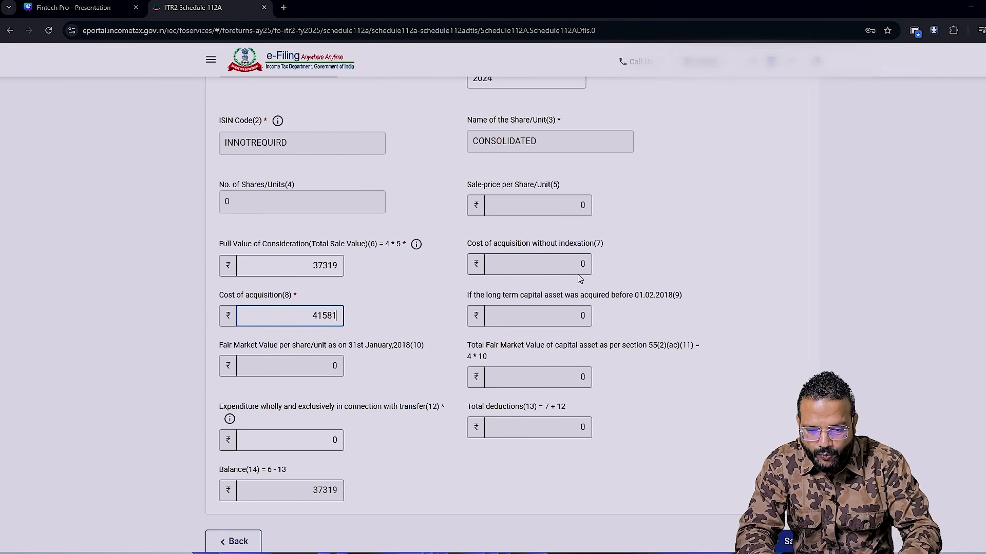
key(Tab)
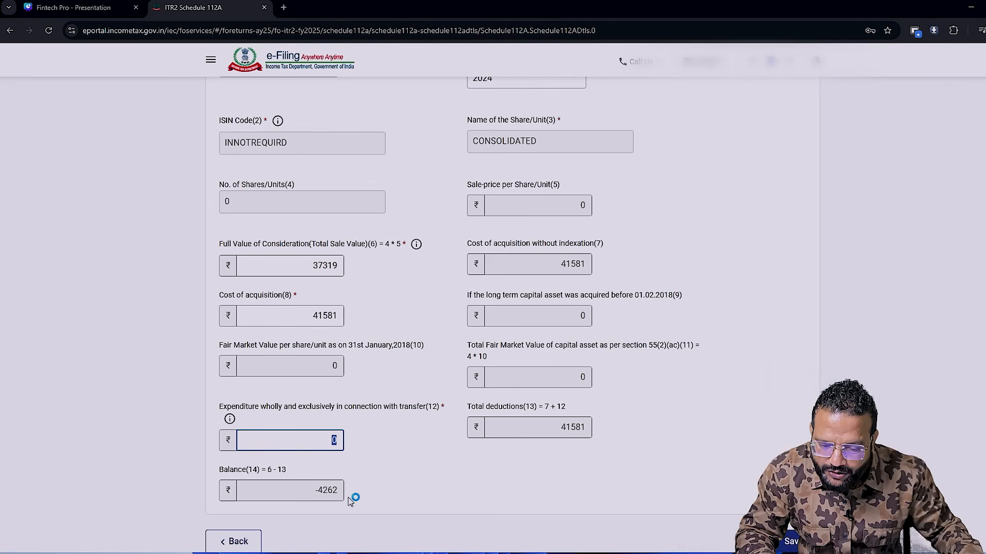
- Compare the share entry's balance with the Excel workbook and save the Schedule 112A entry
key(alt+Tab)
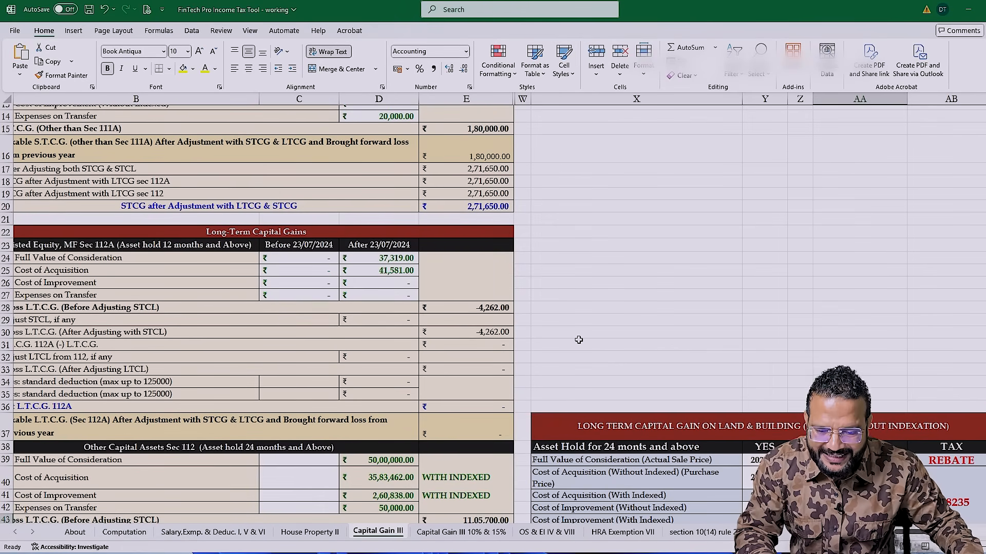
key(alt+Tab)
scroll(614, 382, down, 1)
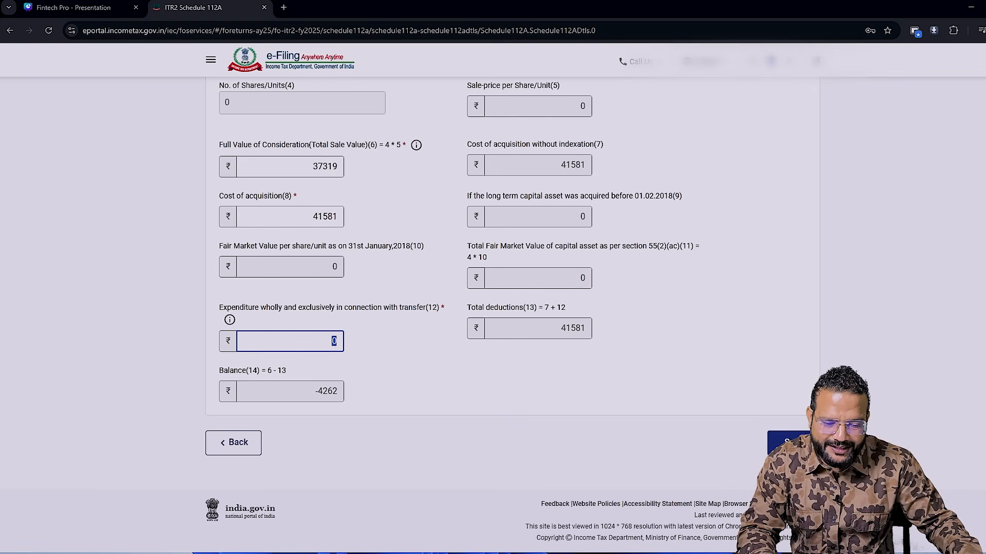
click(793, 443)
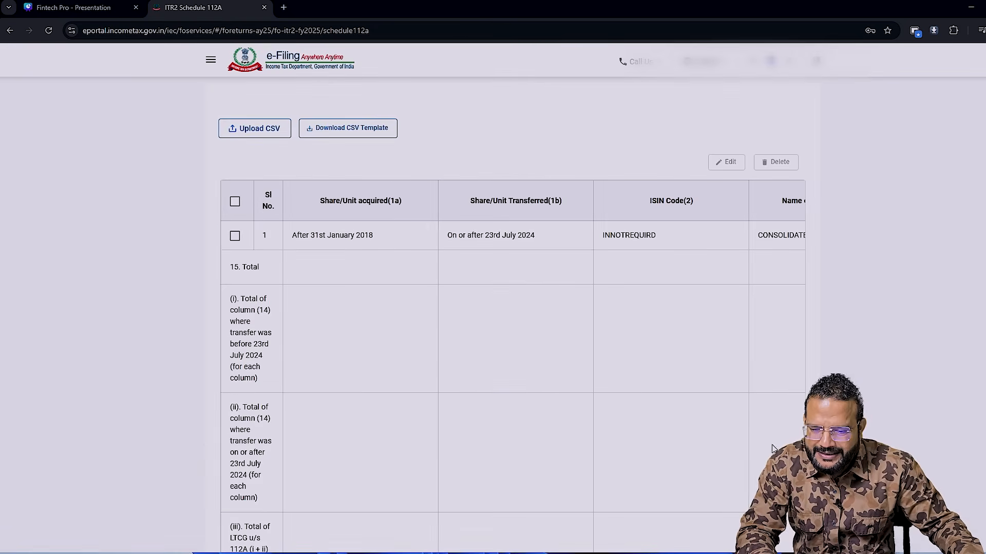
- Select the consolidated share entry in Schedule 112A and confirm the schedule
click(235, 237)
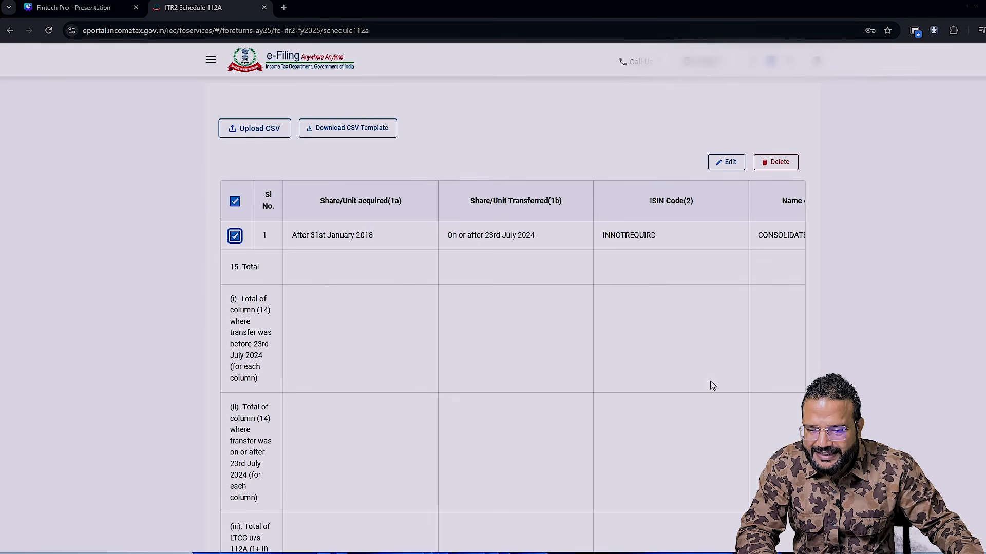
scroll(897, 436, down, 4)
click(790, 483)
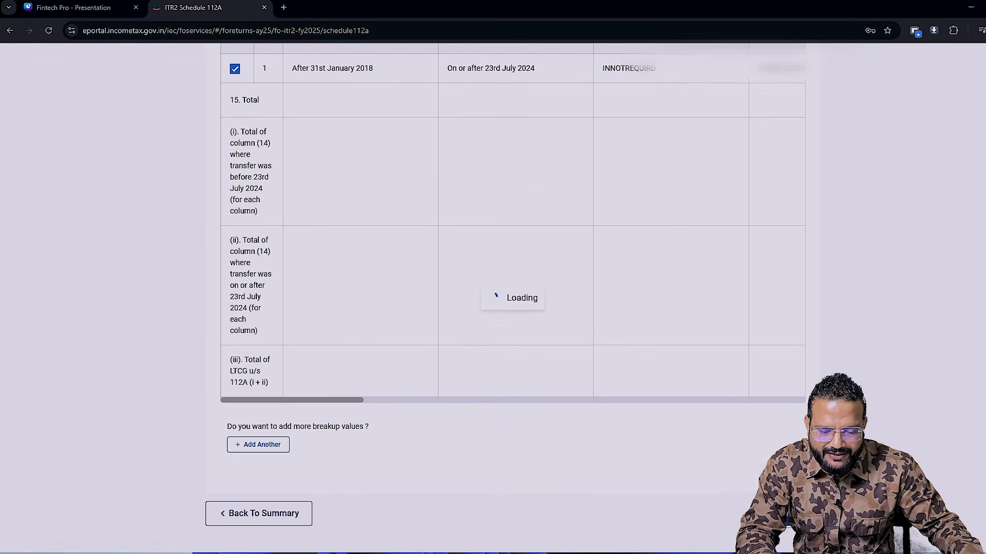
scroll(411, 261, up, 1)
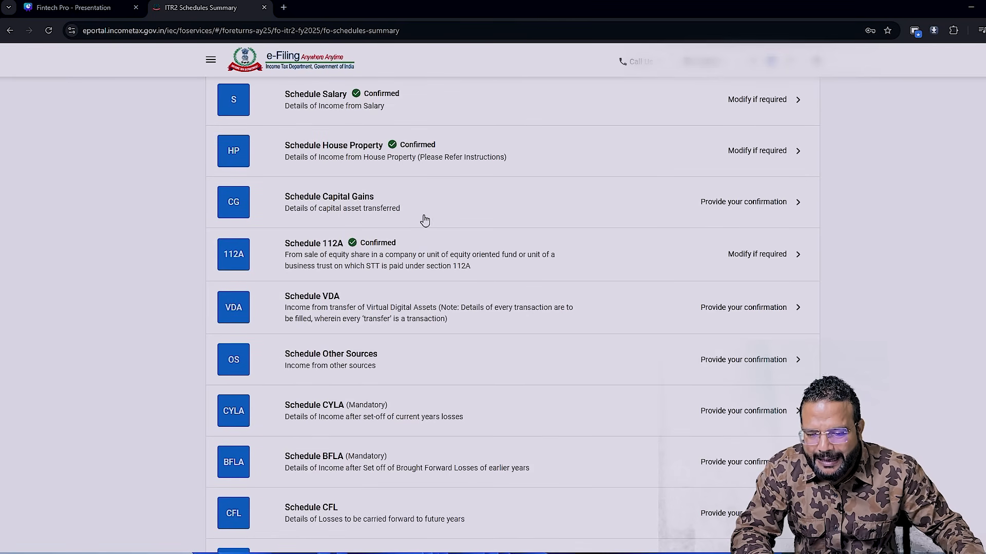
- Open Schedule Capital Gains from the return summary and expand section F, Information about accrual/receipt of capital gain
click(609, 209)
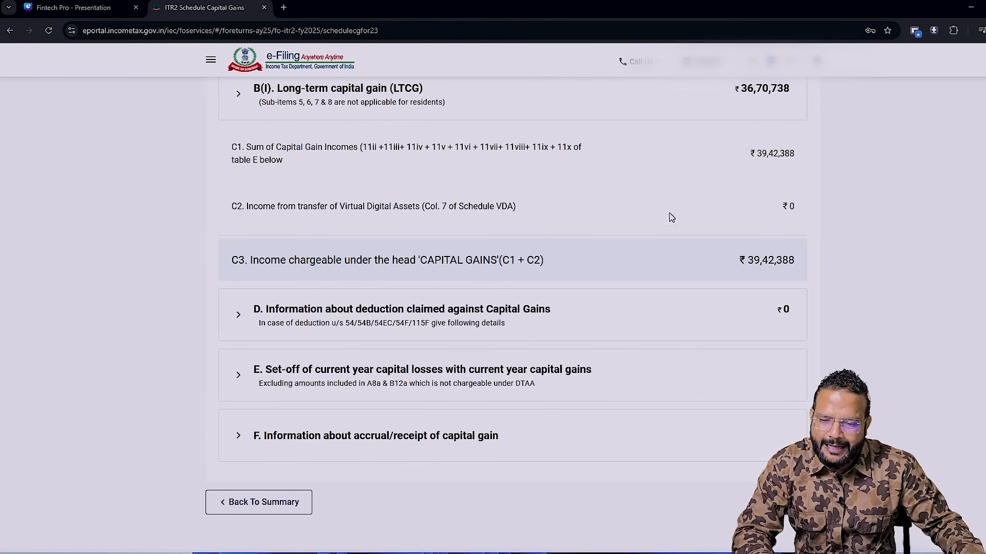
scroll(507, 206, down, 1)
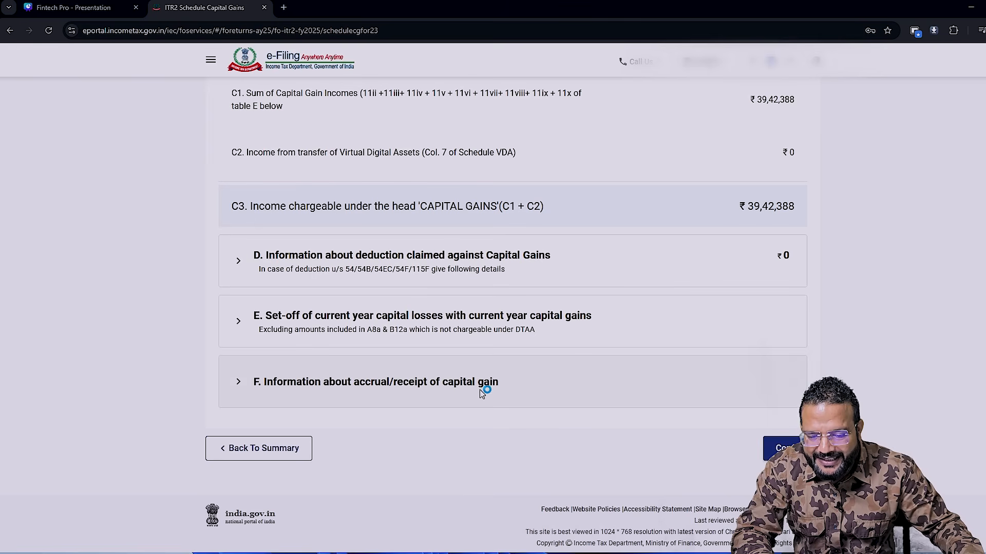
click(236, 395)
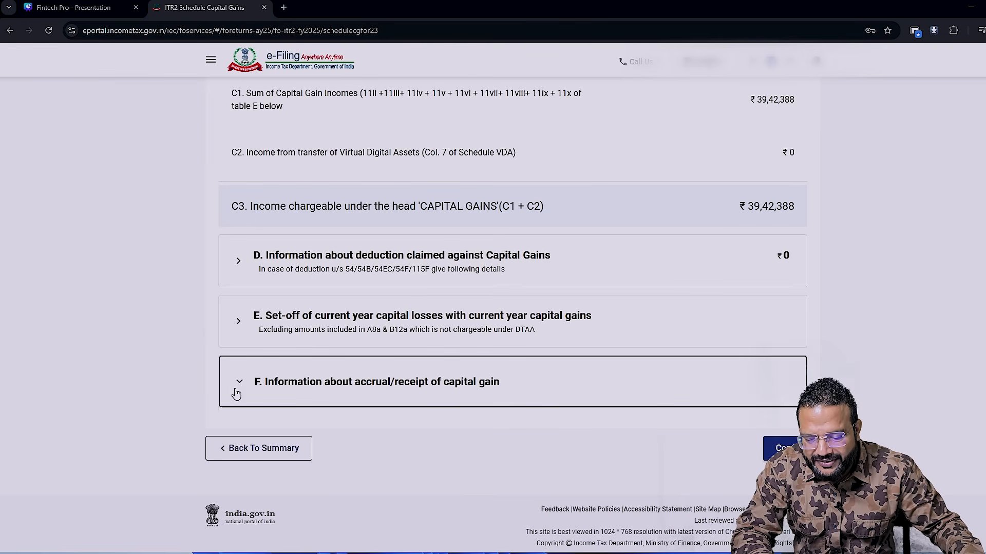
scroll(645, 405, down, 5)
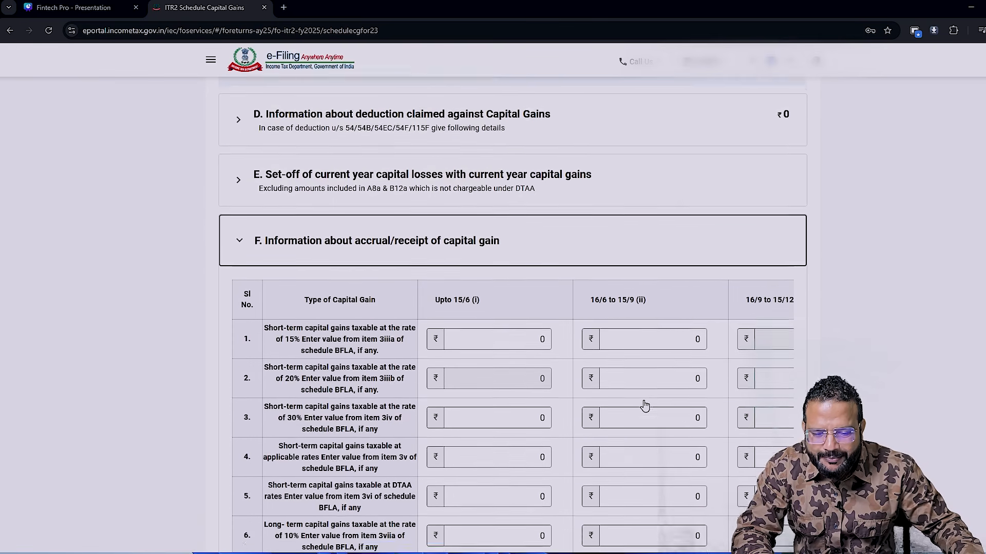
scroll(616, 403, down, 3)
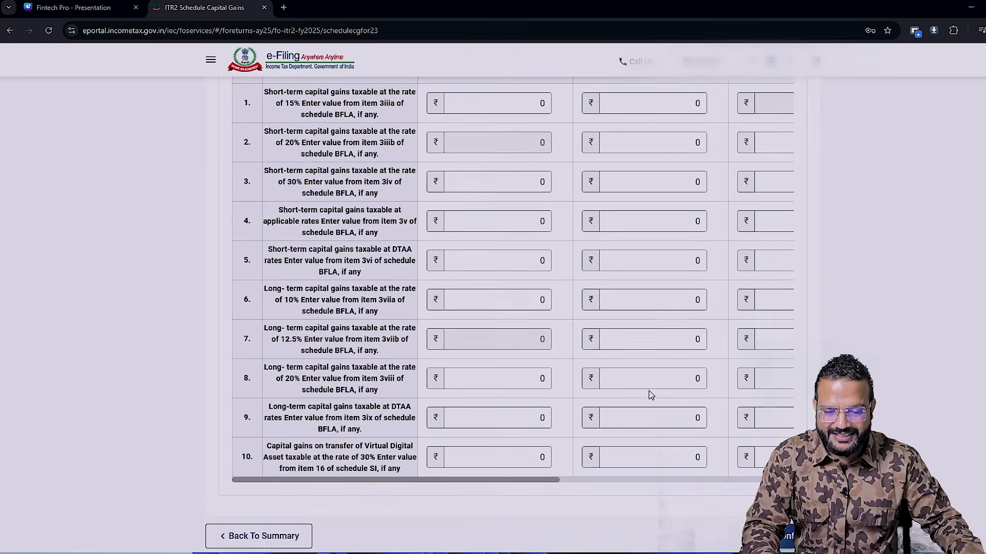
- Examine section F's accrual periods from Upto 15/6 through 16/3 to 31/3 for each type of capital gain
scroll(649, 393, up, 1)
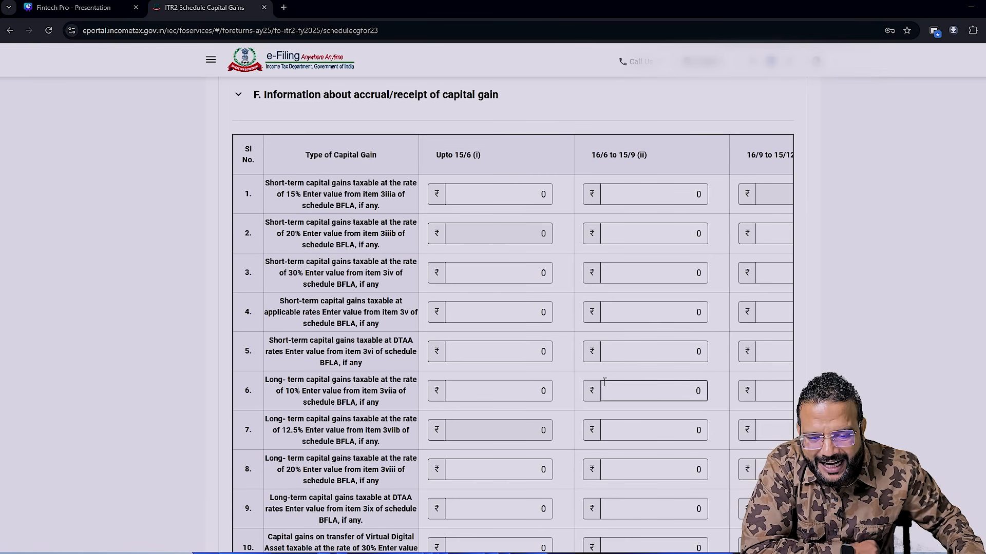
click(684, 425)
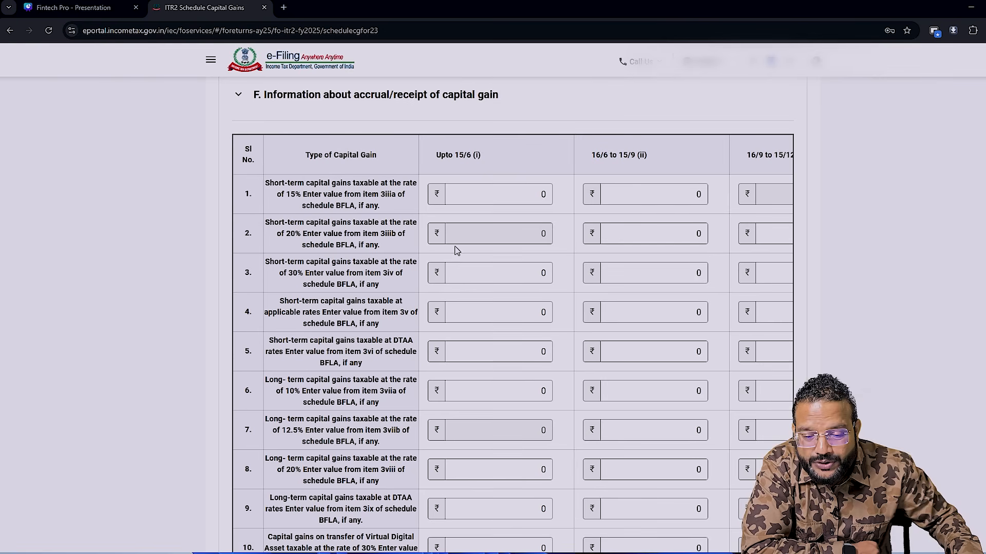
click(487, 194)
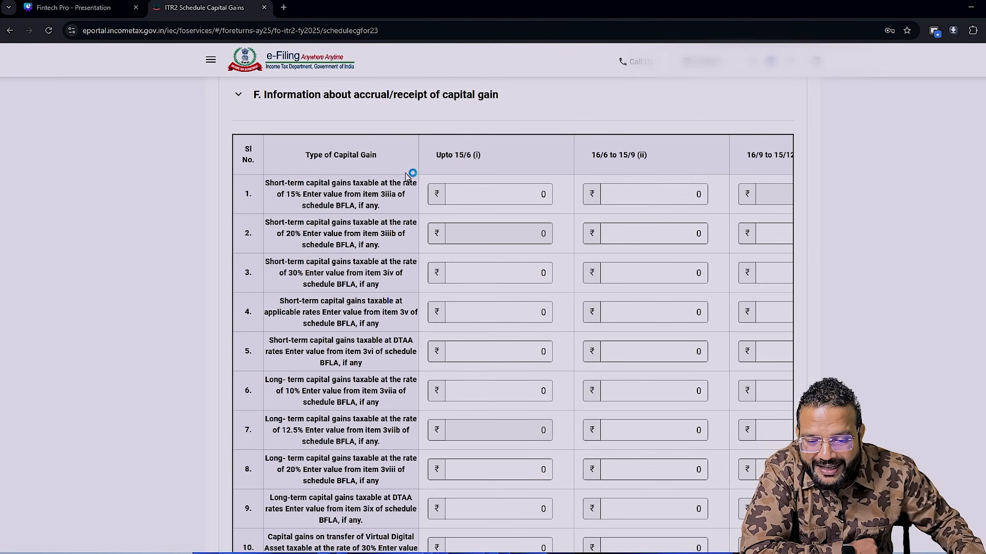
double_click(540, 195)
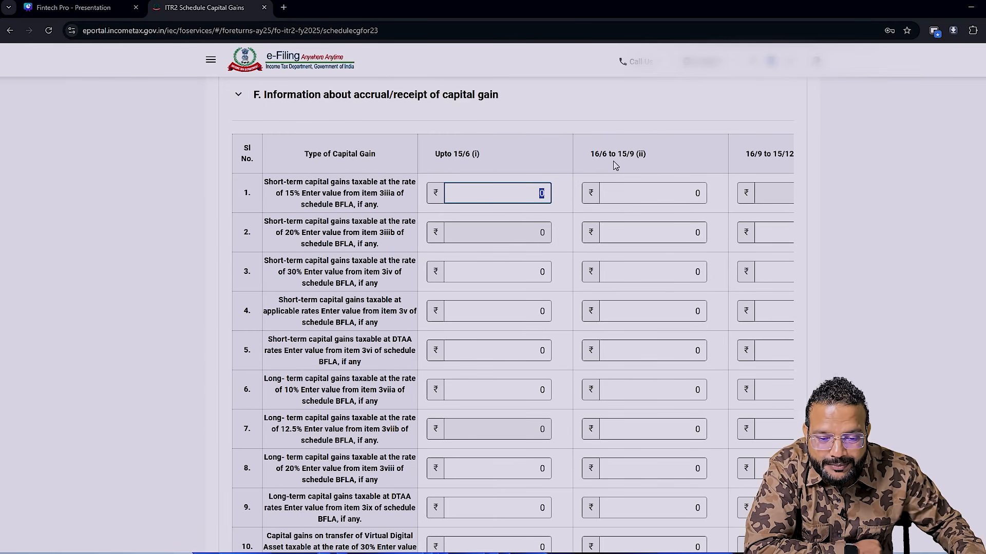
click(685, 193)
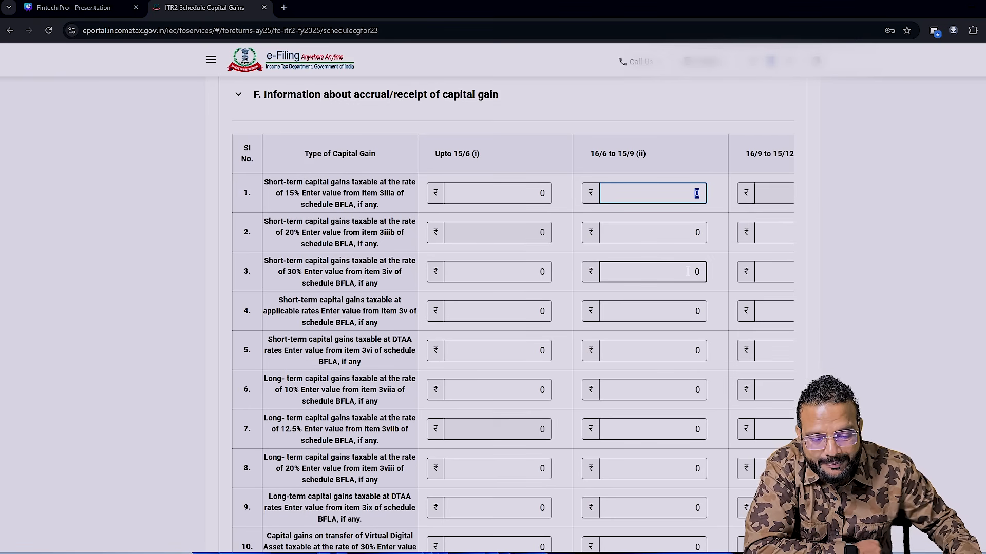
scroll(688, 271, down, 1)
drag(488, 516, 631, 539)
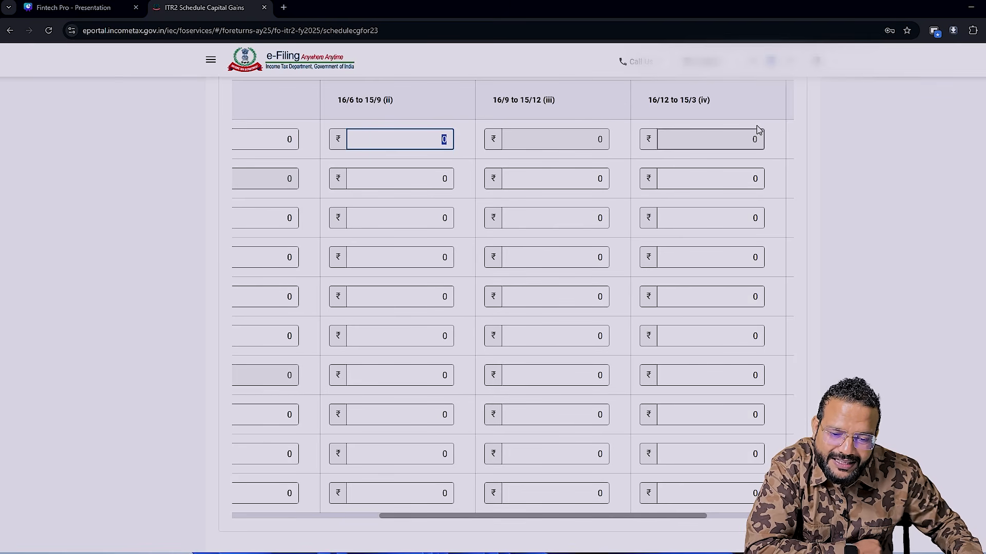
click(724, 143)
drag(595, 516, 878, 170)
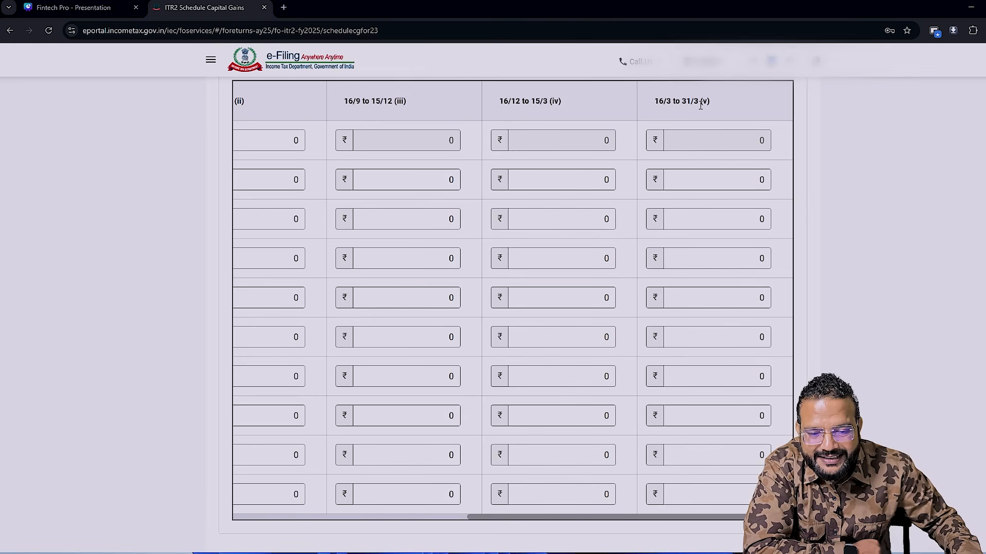
click(724, 145)
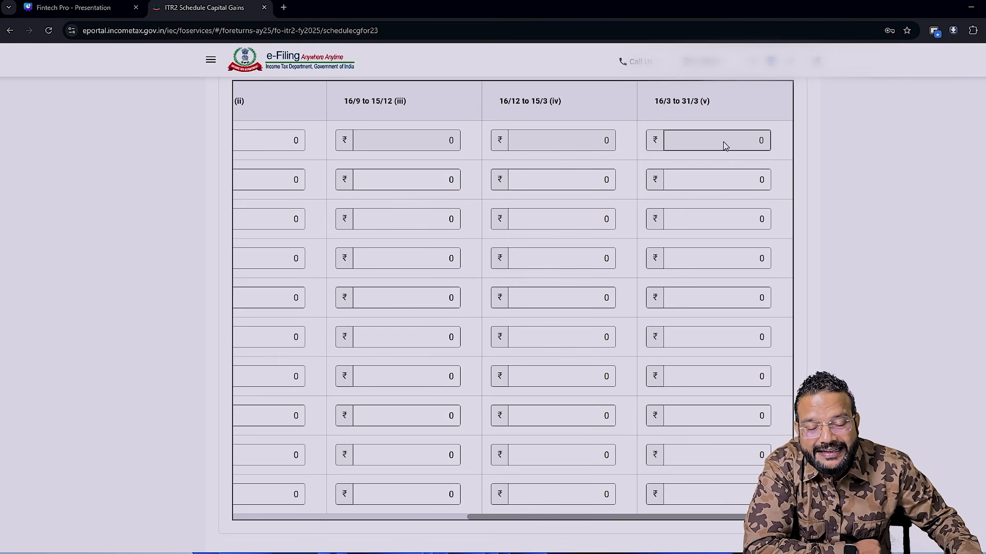
drag(584, 522, 351, 520)
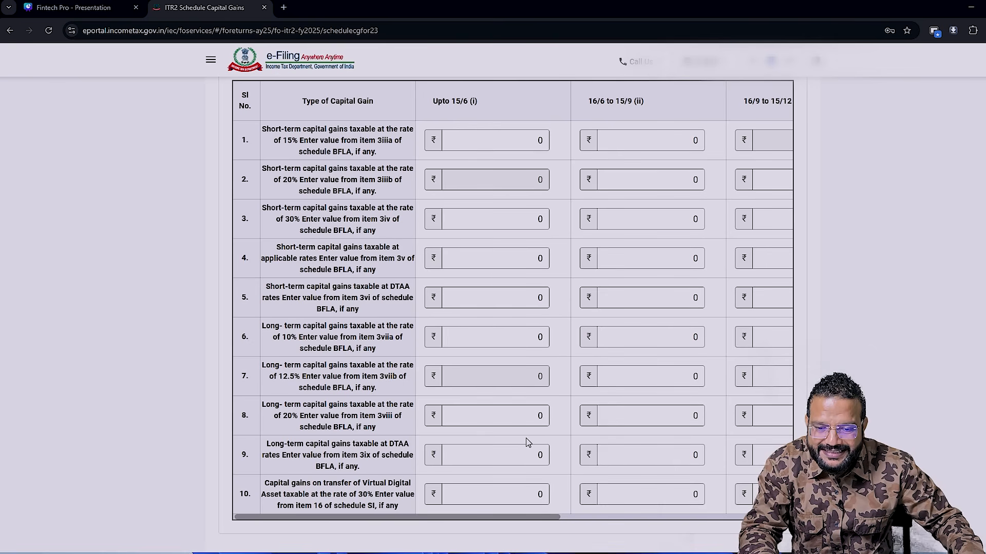
- Go back from Schedule Capital Gains to the return summary and open Schedule BFLA
scroll(529, 442, down, 2)
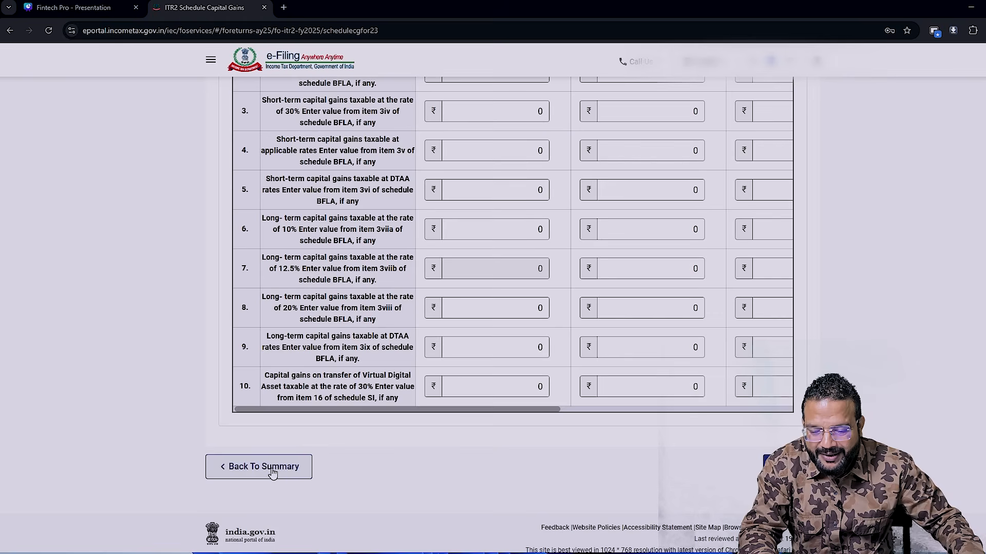
click(272, 471)
scroll(539, 474, down, 2)
scroll(541, 477, down, 2)
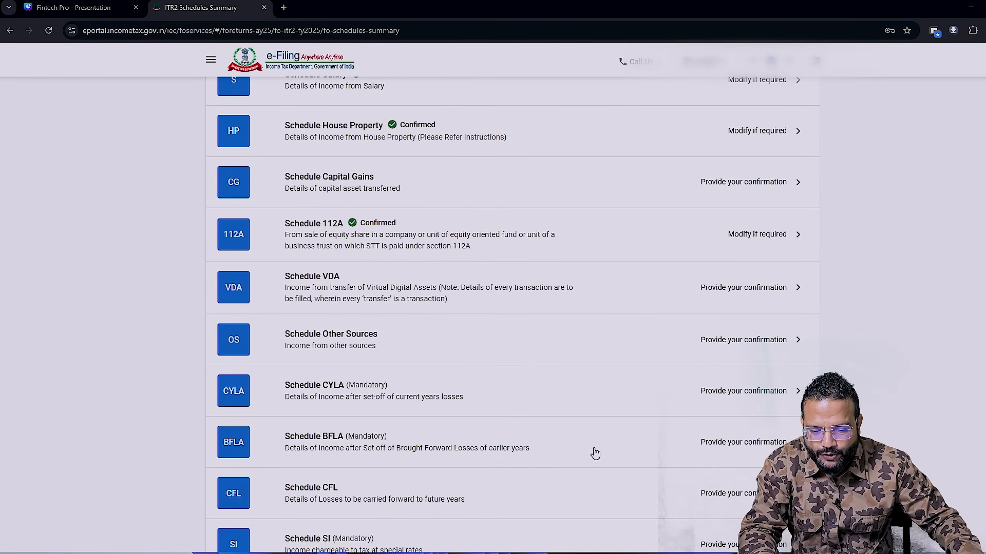
click(765, 452)
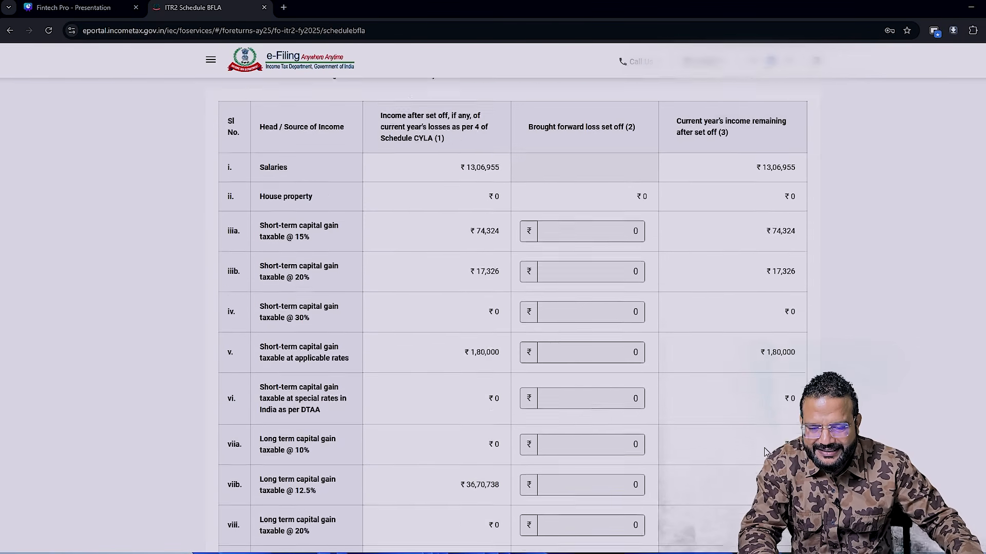
- Review Schedule BFLA's short-term and long-term capital gain amounts by tax rate, down to the total remaining income
scroll(498, 237, down, 1)
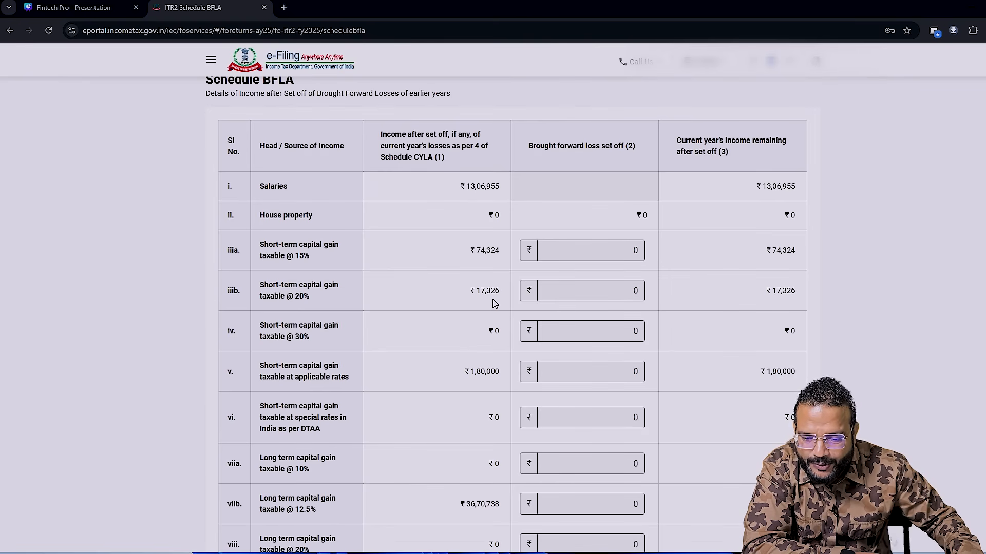
scroll(492, 298, down, 1)
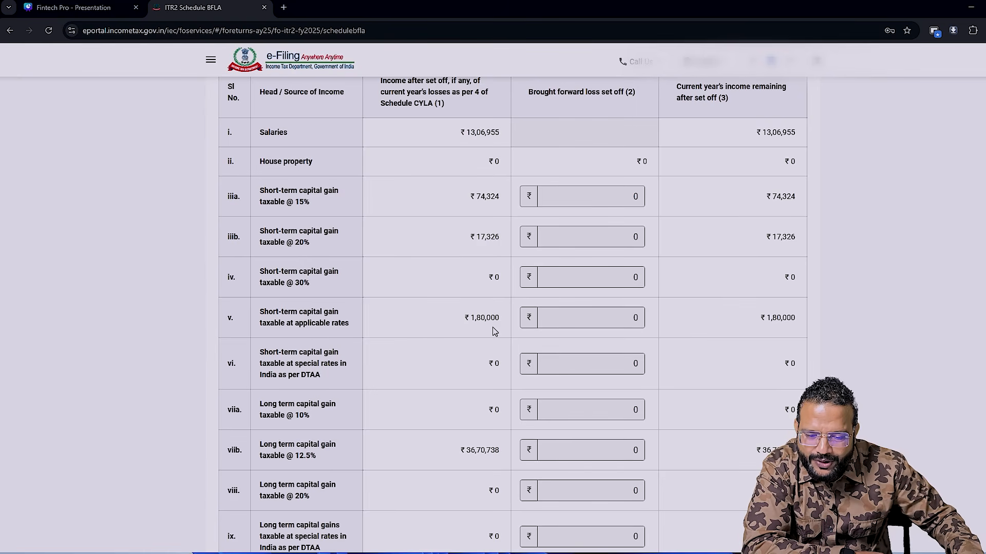
scroll(492, 328, down, 1)
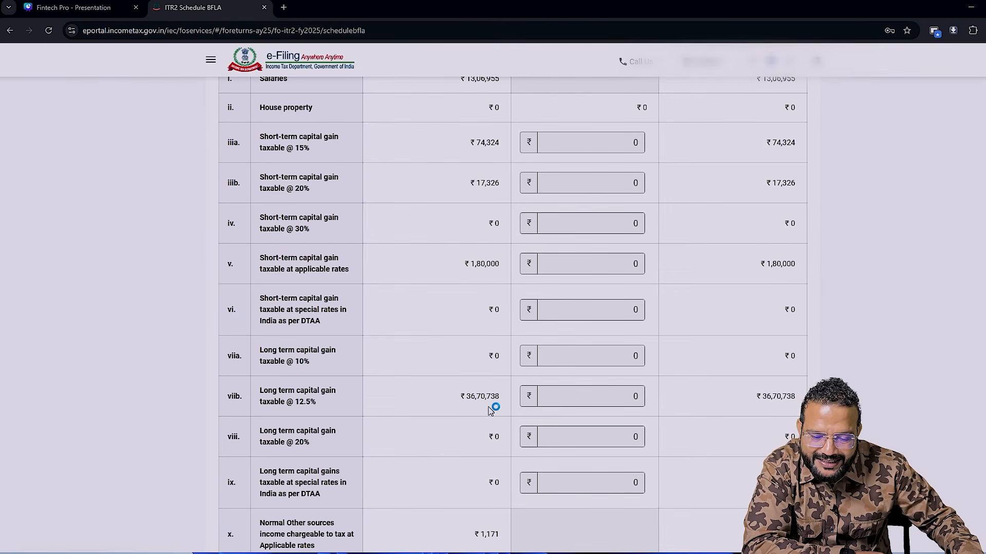
scroll(489, 410, up, 1)
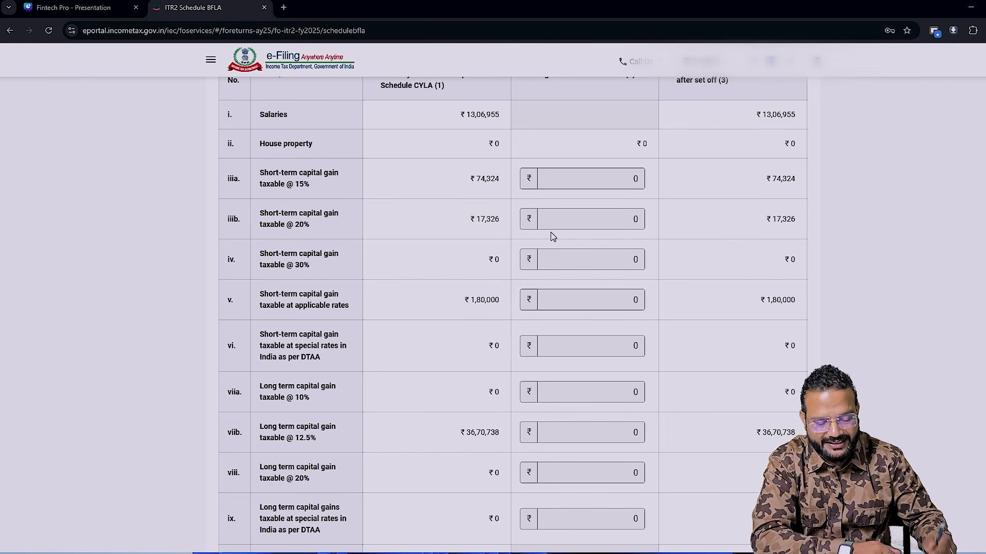
scroll(410, 259, down, 1)
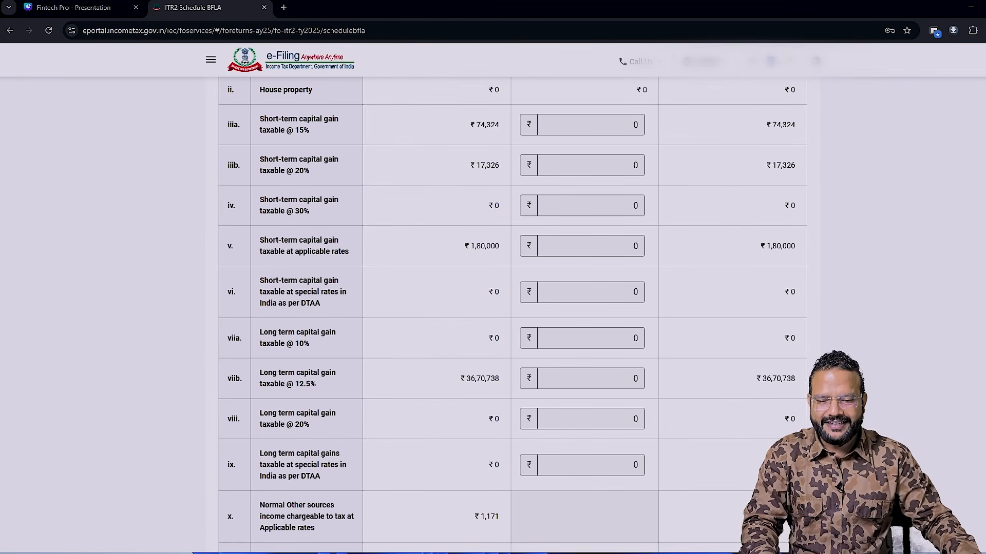
scroll(725, 470, down, 1)
scroll(726, 470, down, 7)
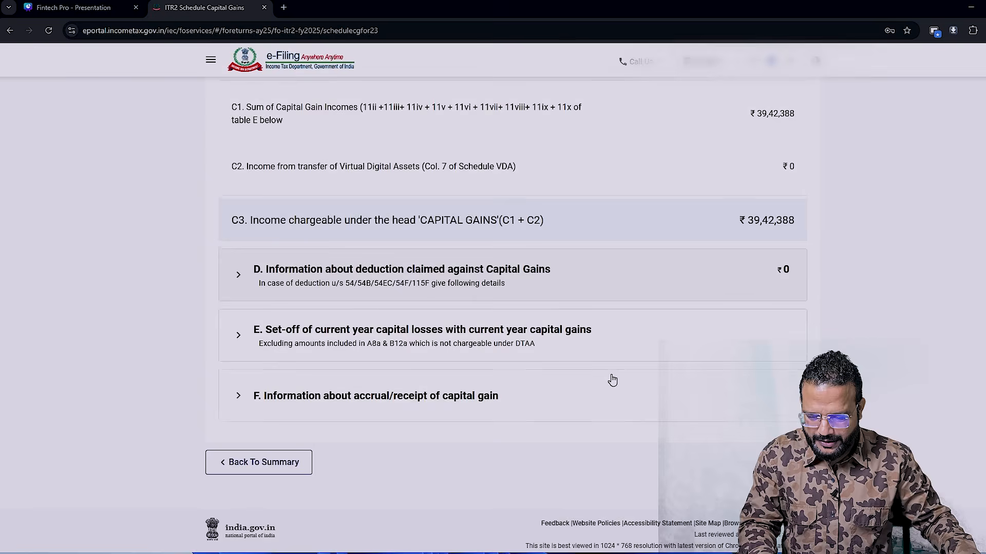
- Return to Schedule Capital Gains and expand section F on accrual/receipt of capital gain again
scroll(611, 379, down, 1)
click(233, 379)
scroll(603, 374, down, 6)
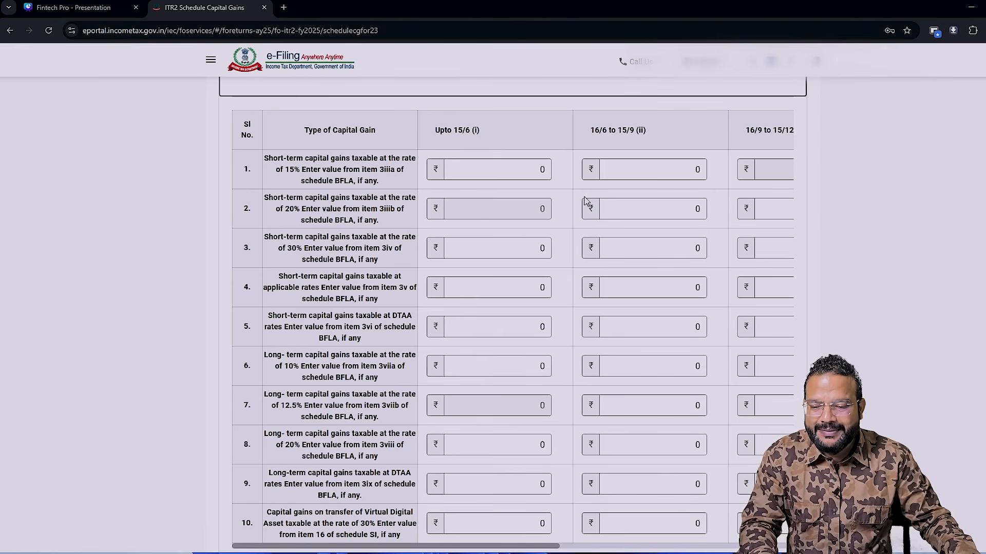
- Compare the 15% short-term gain in the saved Schedule BFLA screenshot with row 1's accrual periods in section F
click(534, 168)
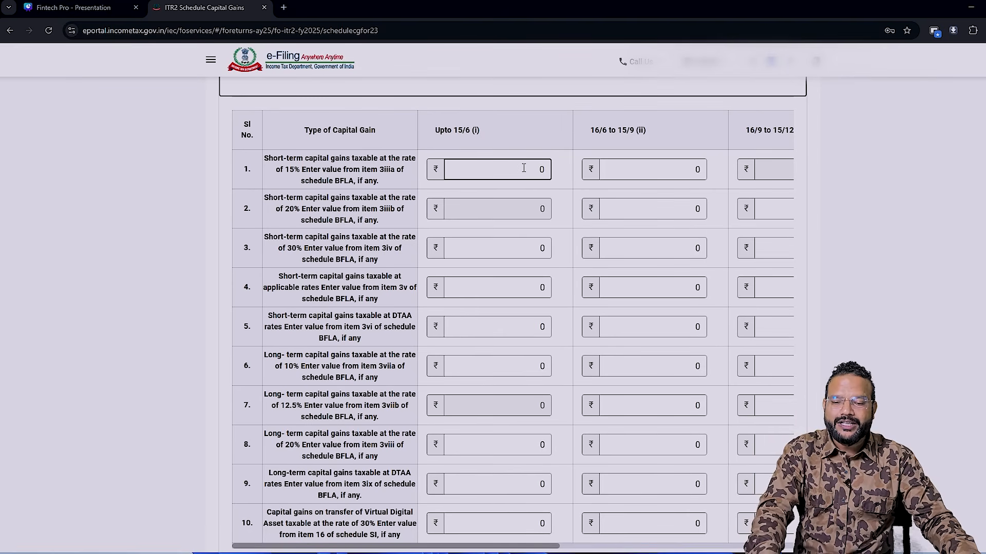
click(642, 170)
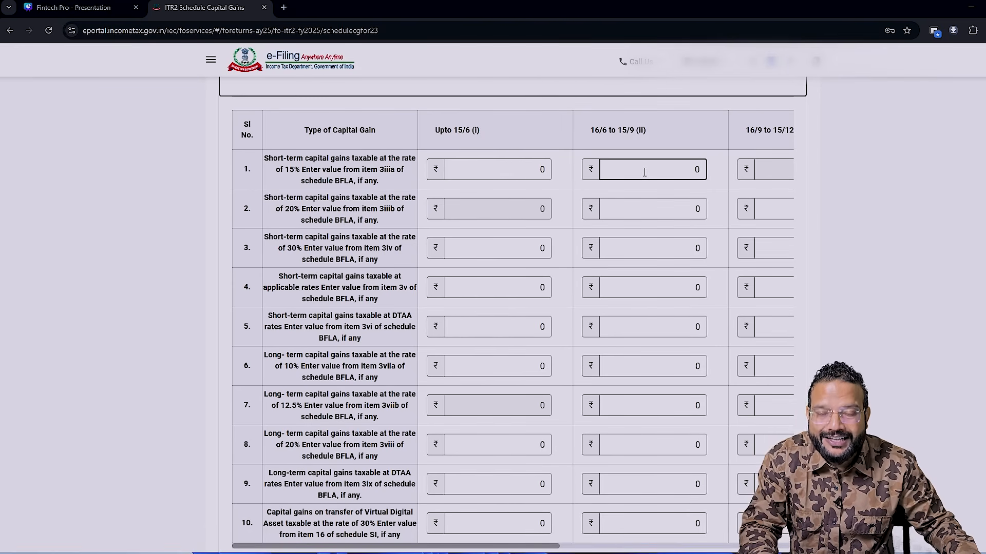
key(alt+Tab)
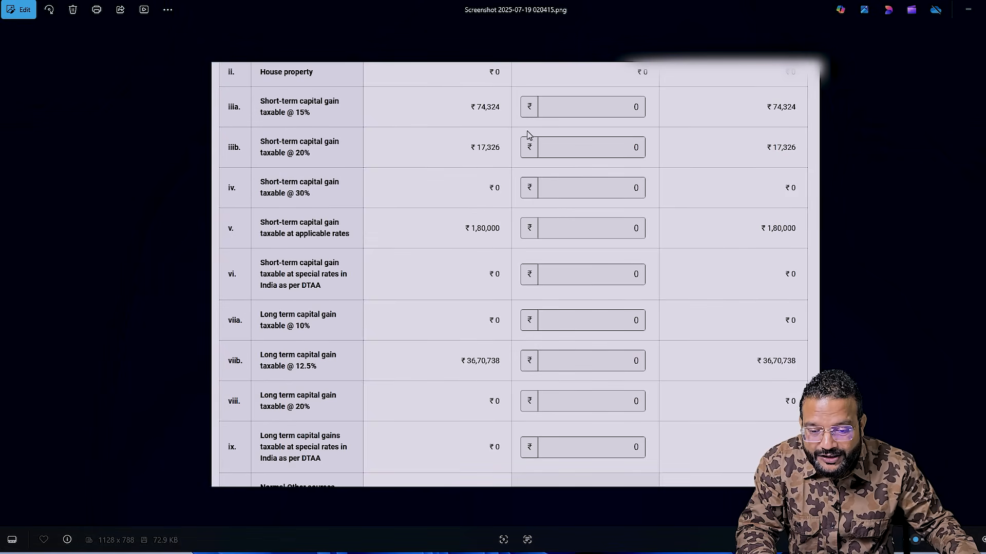
key(alt+Tab)
click(518, 160)
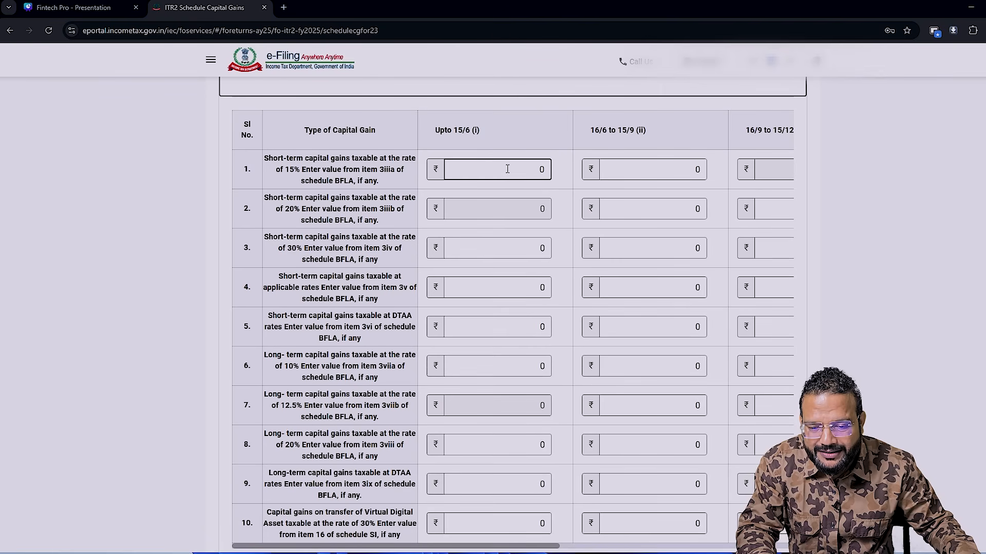
click(676, 174)
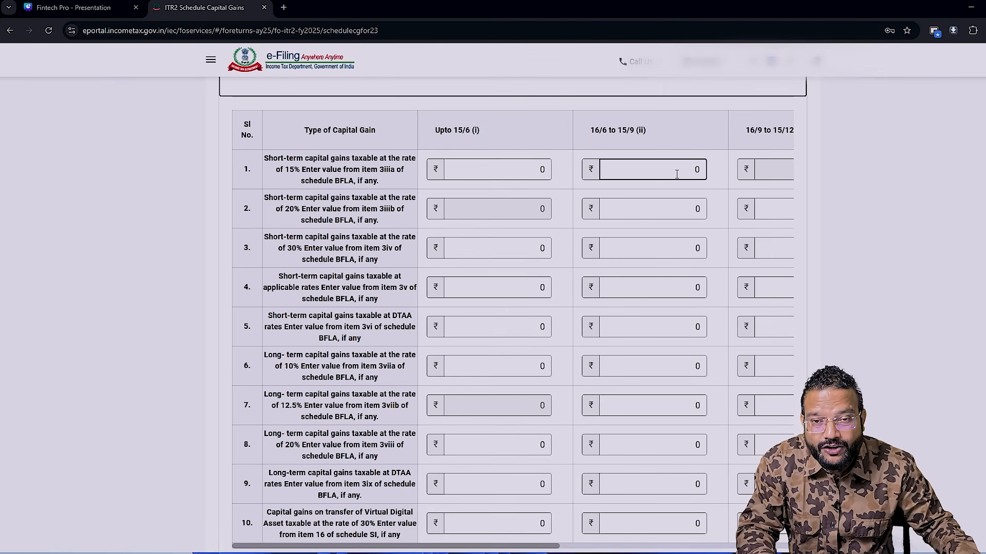
scroll(661, 412, up, 1)
- In the Excel trade workbook's STCG BEFORE sheet, check the trades up to row 119 and select the subtotal in O119
key(alt+Tab)
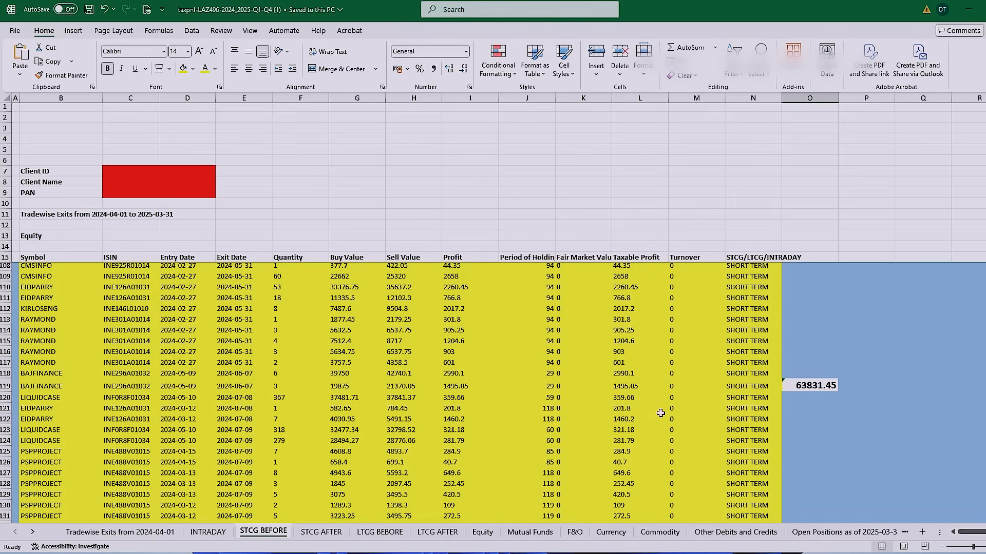
scroll(881, 467, up, 4)
scroll(880, 467, down, 2)
click(5, 453)
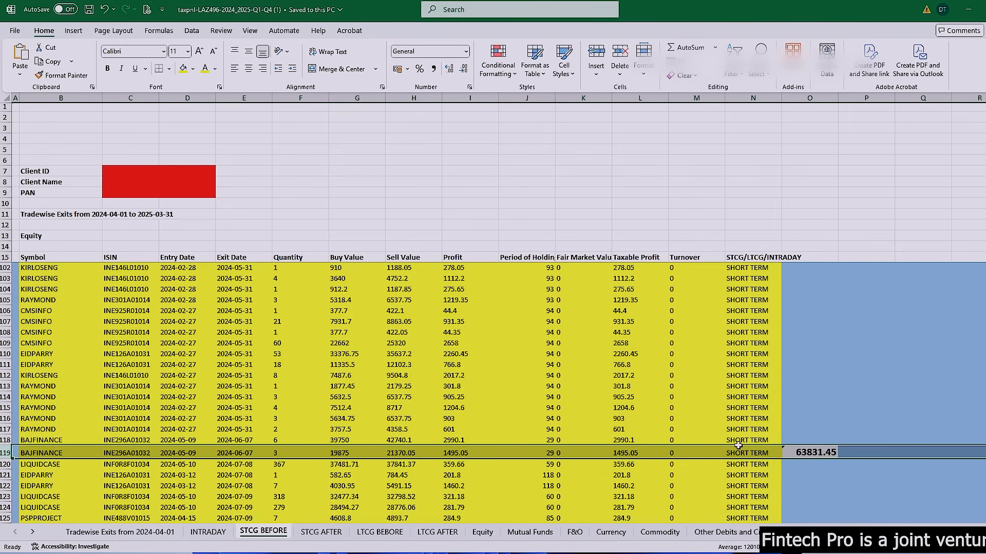
click(801, 454)
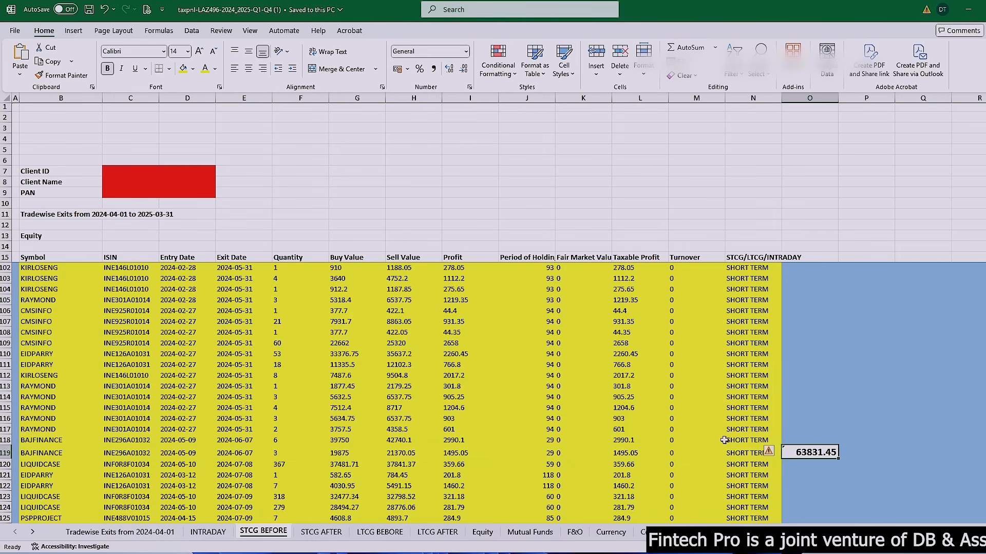
- In section F row 1, enter the 15% short-term gains from the trade workbook: 63831 up to 15/6 and 10493 for 16/6 to 15/9
key(alt+Tab)
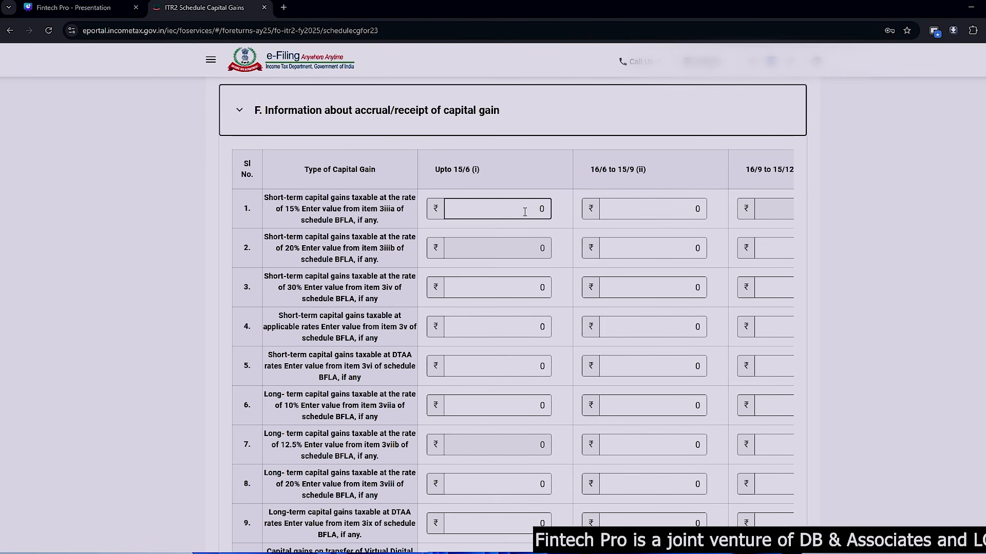
click(525, 212)
text(63831)
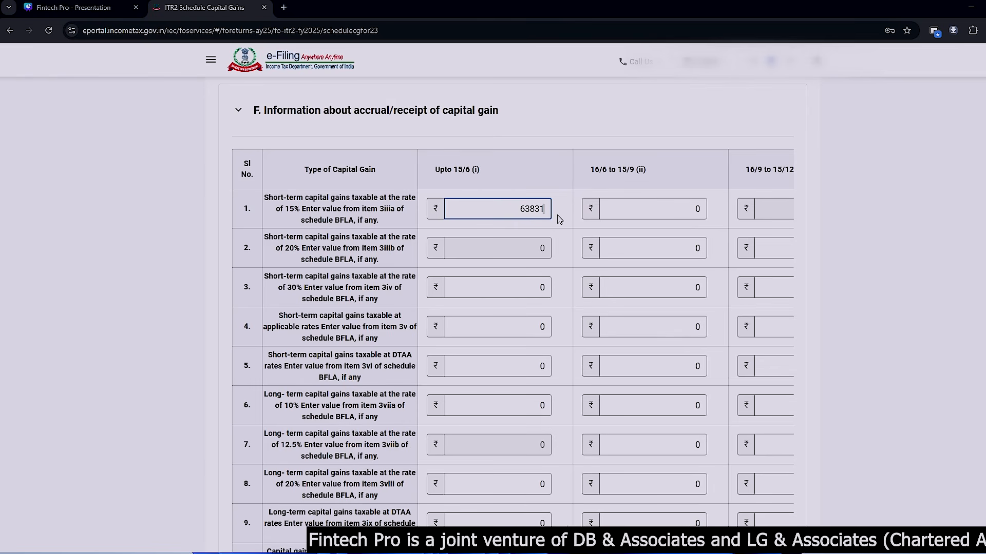
key(Tab)
key(alt+Tab)
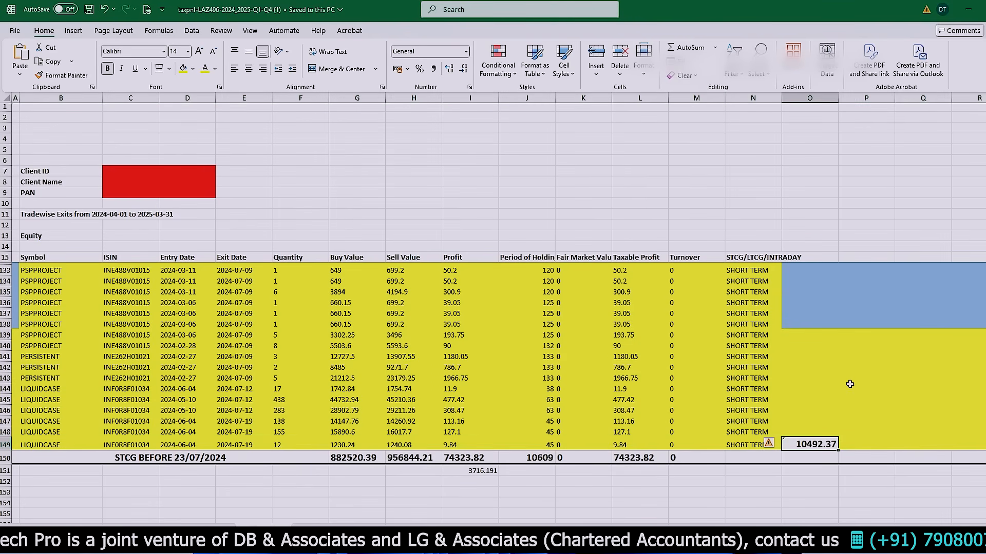
key(alt+Tab)
text(10493)
key(Tab)
- Check the 15% and 20% short-term gains in the saved BFLA screenshot, and the 20% gains' period subtotal in the trade workbook
key(alt+Tab)
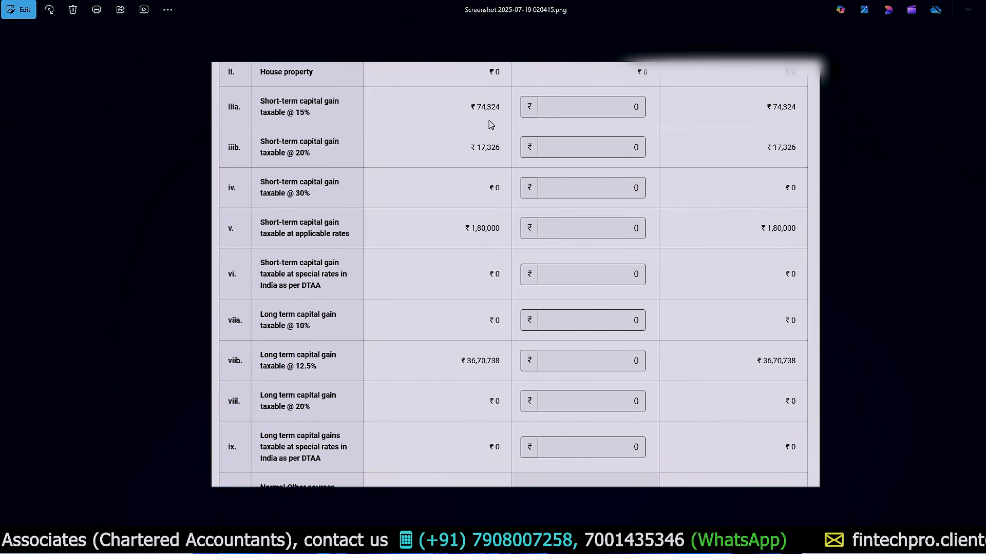
key(alt+Tab)
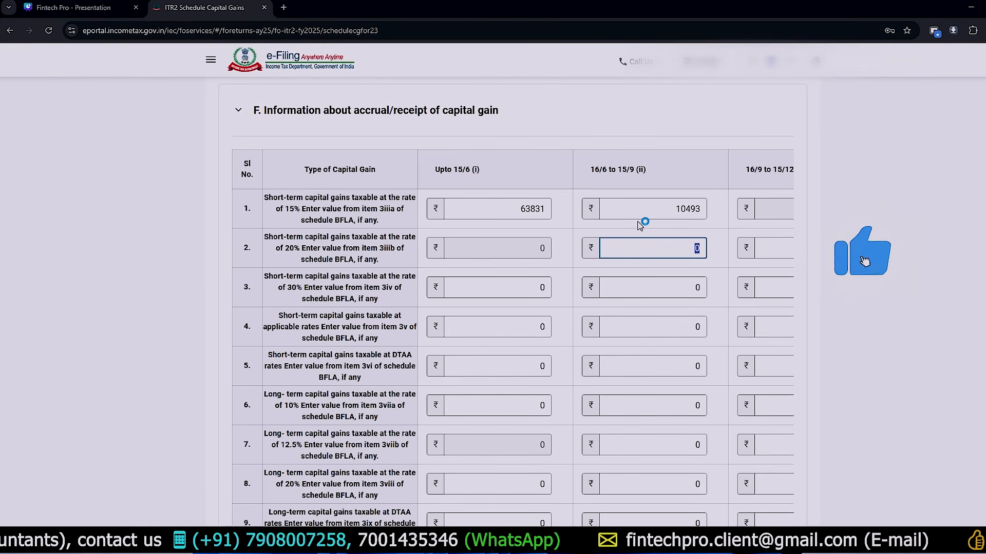
key(alt+Tab)
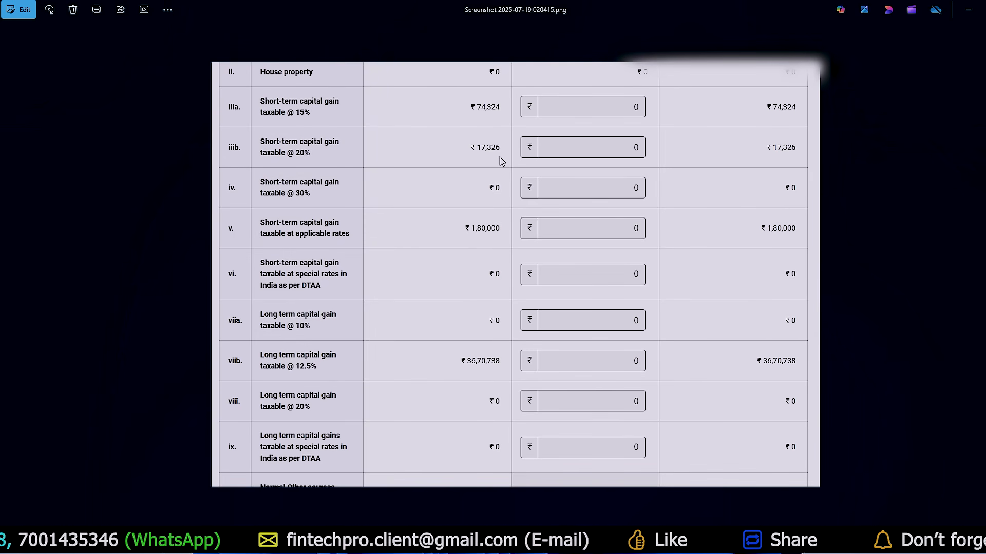
key(alt+Tab)
drag(269, 238, 352, 264)
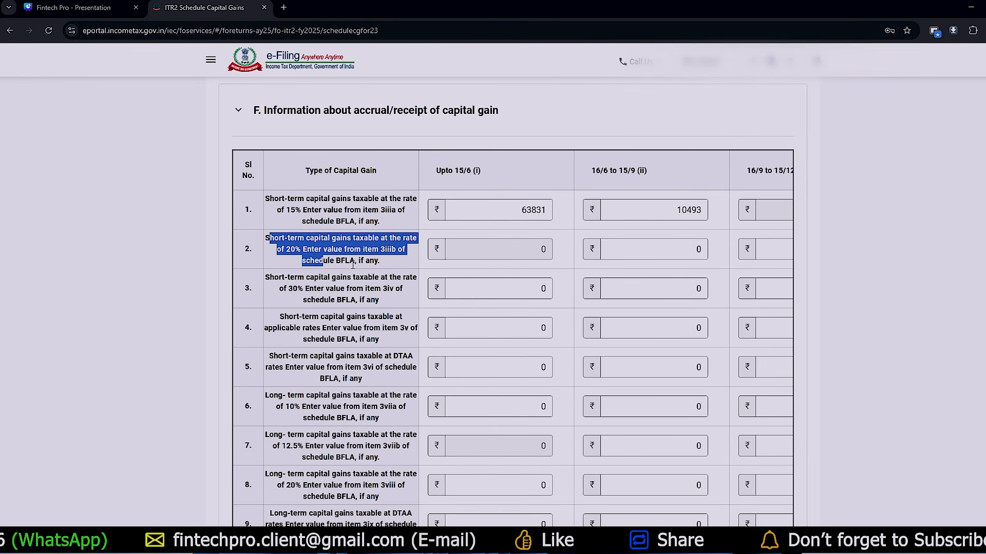
key(alt+Tab)
key(alt+Tab)
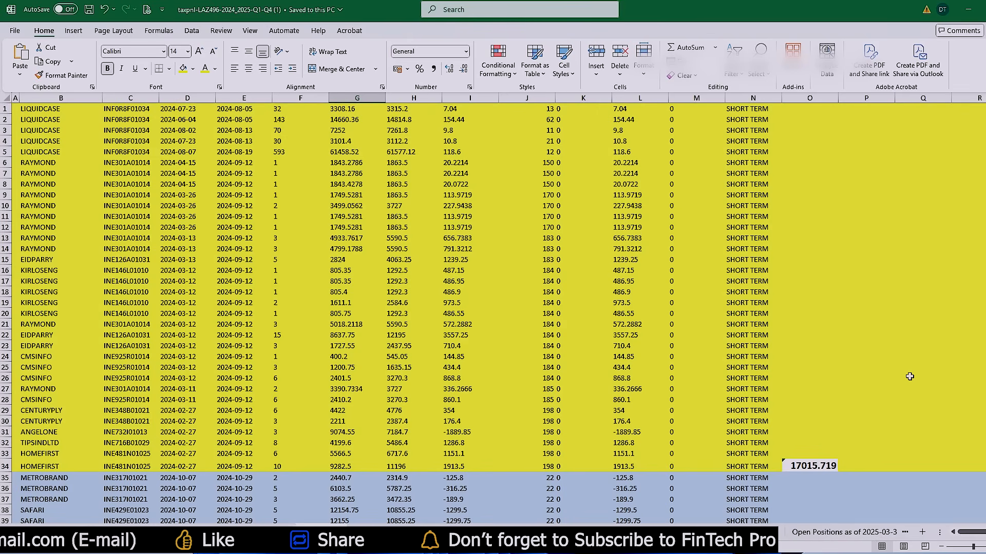
- Complete section F's remaining accrual-period amounts, including 180000 and 3670738, and confirm Schedule Capital Gains
key(alt+Tab)
click(665, 251)
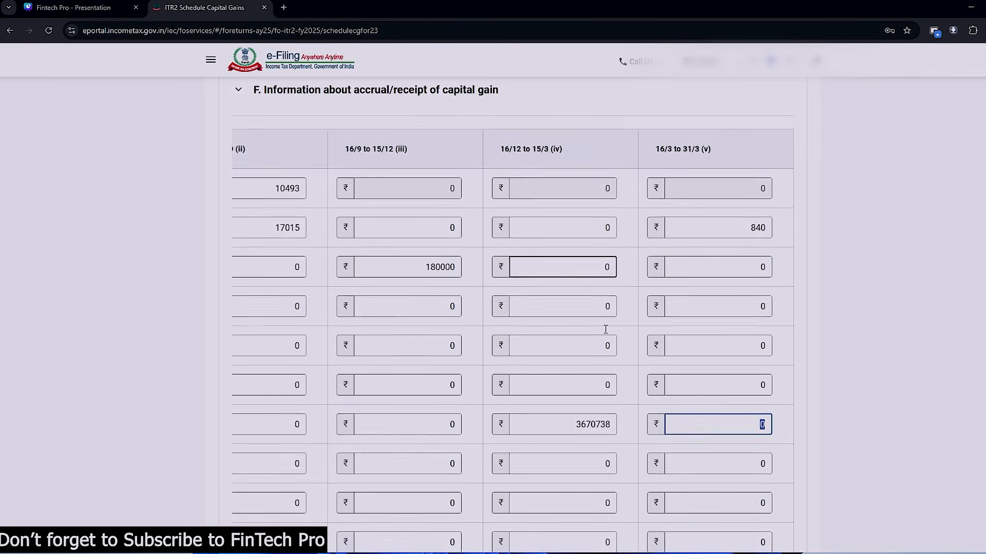
scroll(513, 308, down, 4)
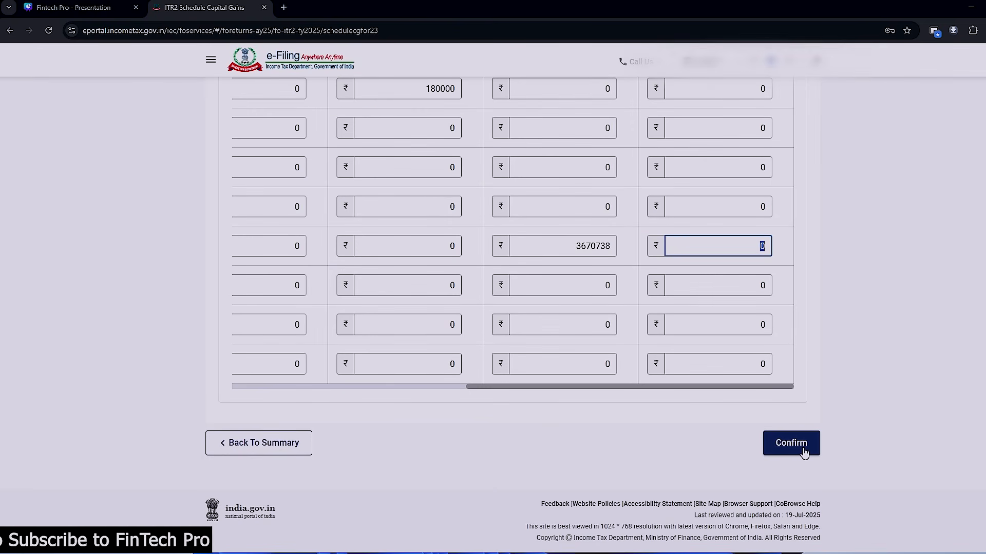
click(804, 451)
- Try a Schedule VDA entry with acquisition date 09-Jul-2024 and transfer date 18-Dec-2024, and leave it without saving
scroll(473, 213, down, 1)
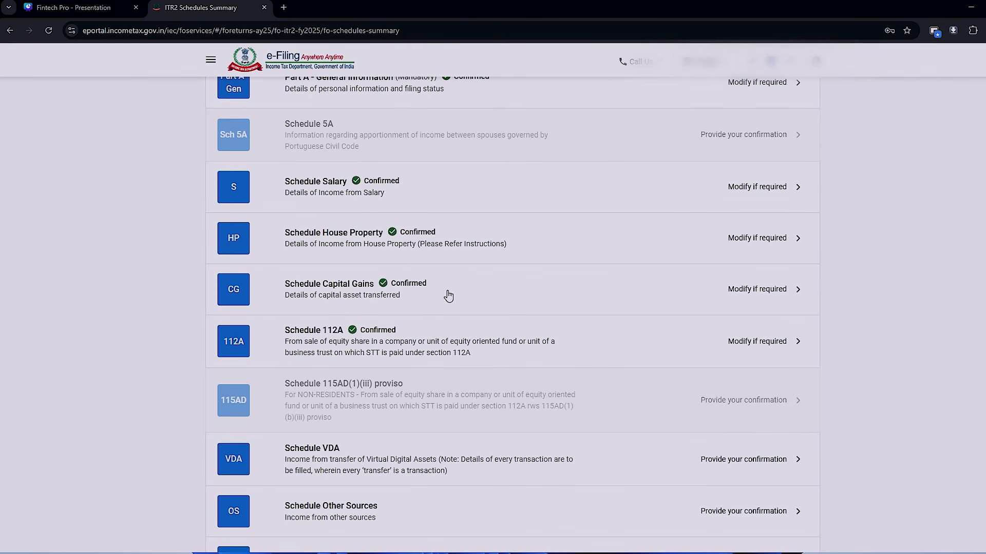
scroll(448, 296, down, 5)
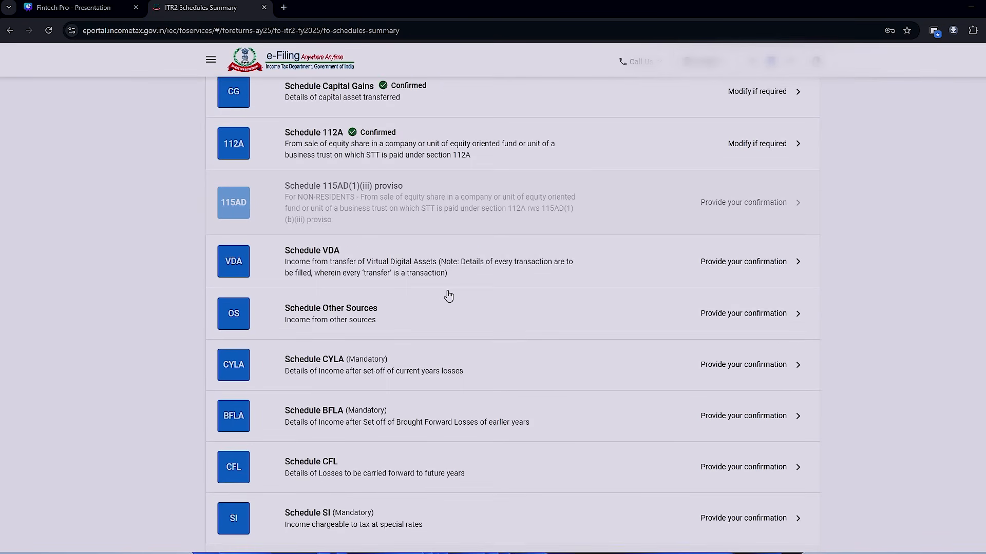
click(372, 223)
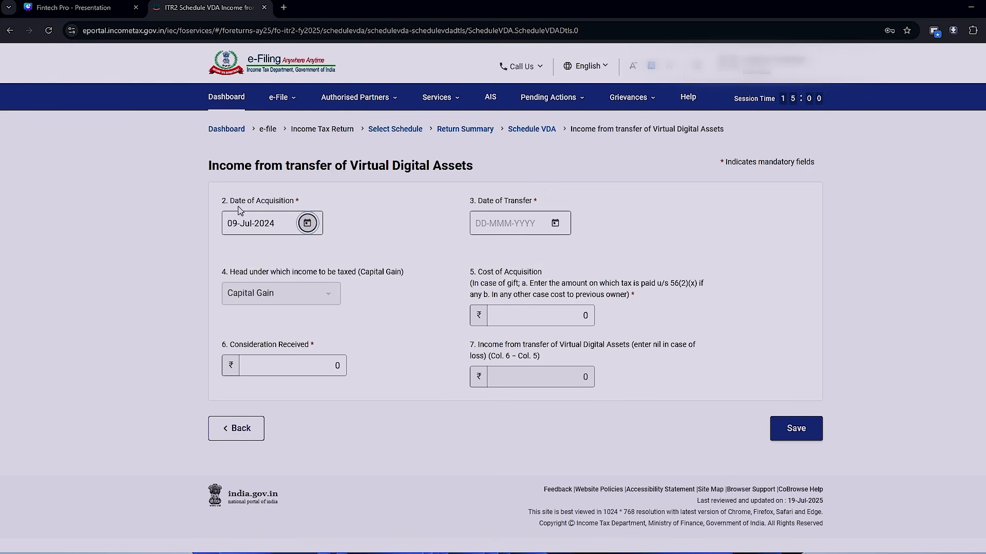
click(556, 223)
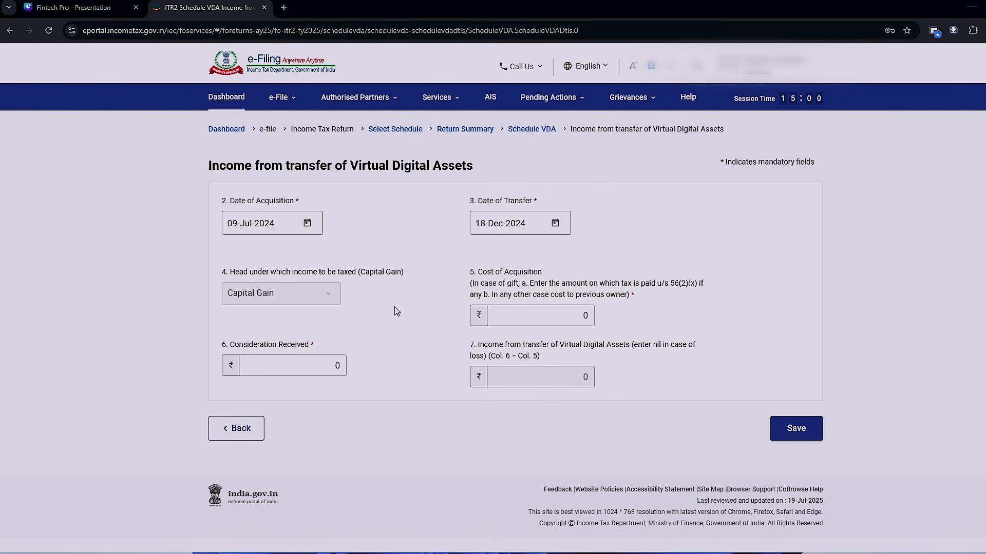
double_click(584, 315)
key(Tab)
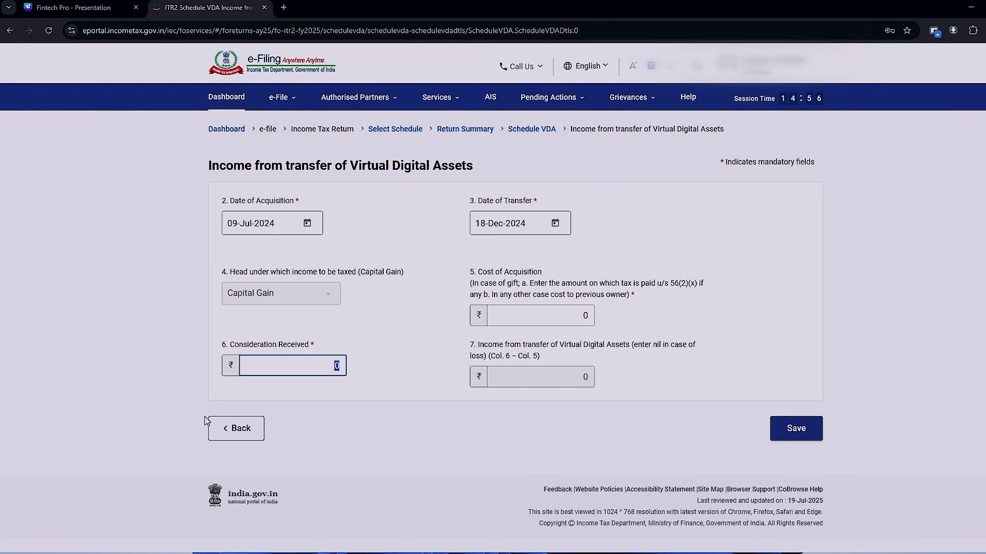
click(235, 431)
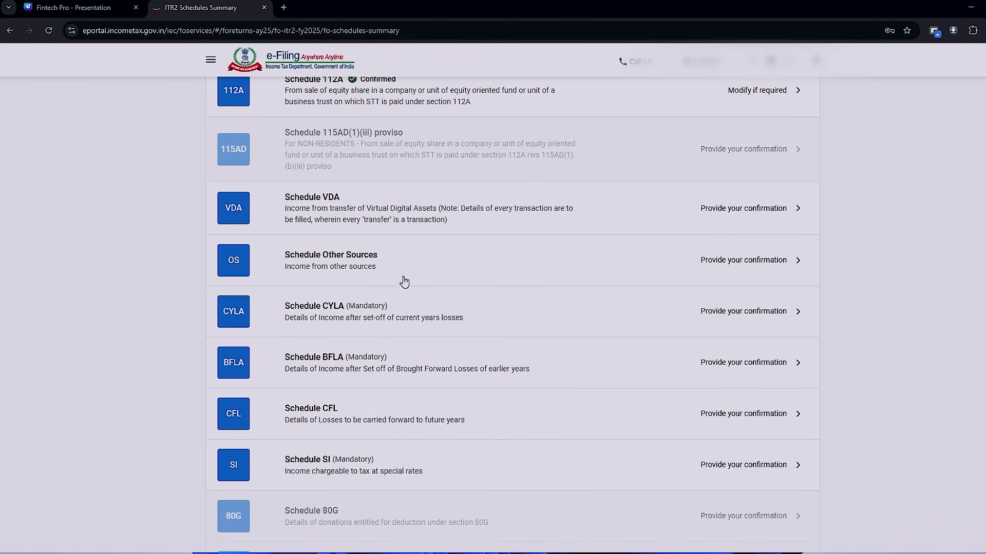
- Open Schedule Other Sources and review the savings interest, tax refund interest, dividend and winnings figures in the tax workbook's OS & EI IV & VIII sheet
click(403, 271)
key(alt+Tab)
key(alt+Tab)
key(alt+Tab)
key(alt+Tab)
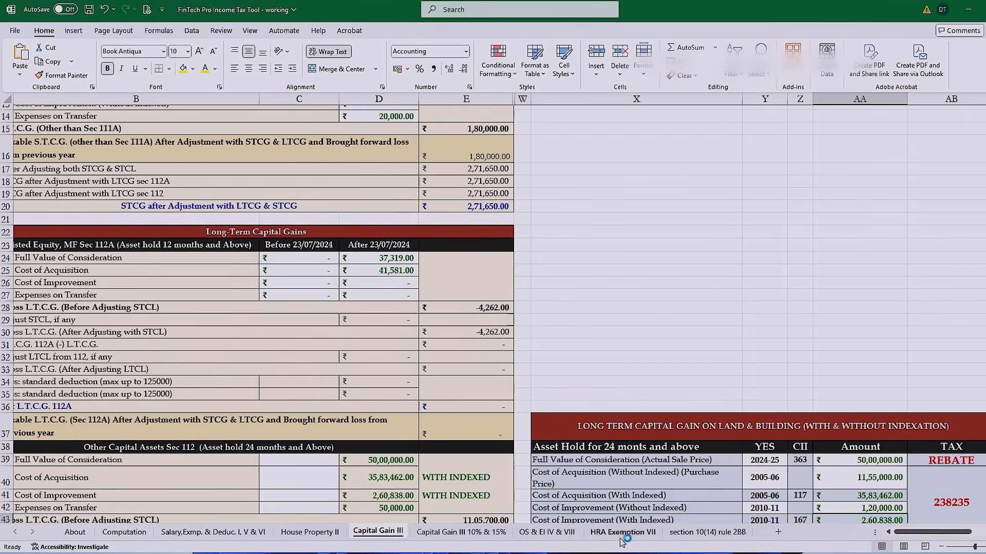
click(552, 529)
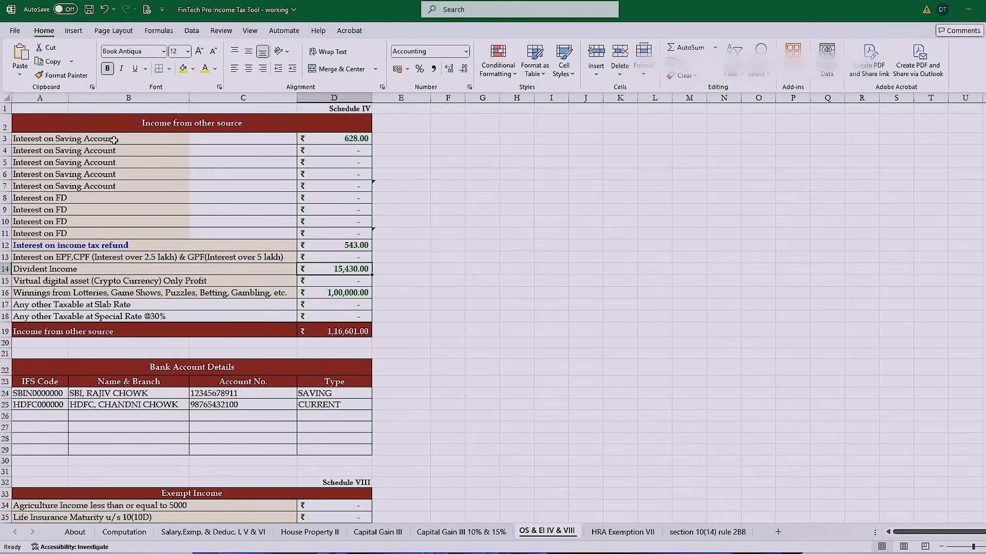
click(352, 136)
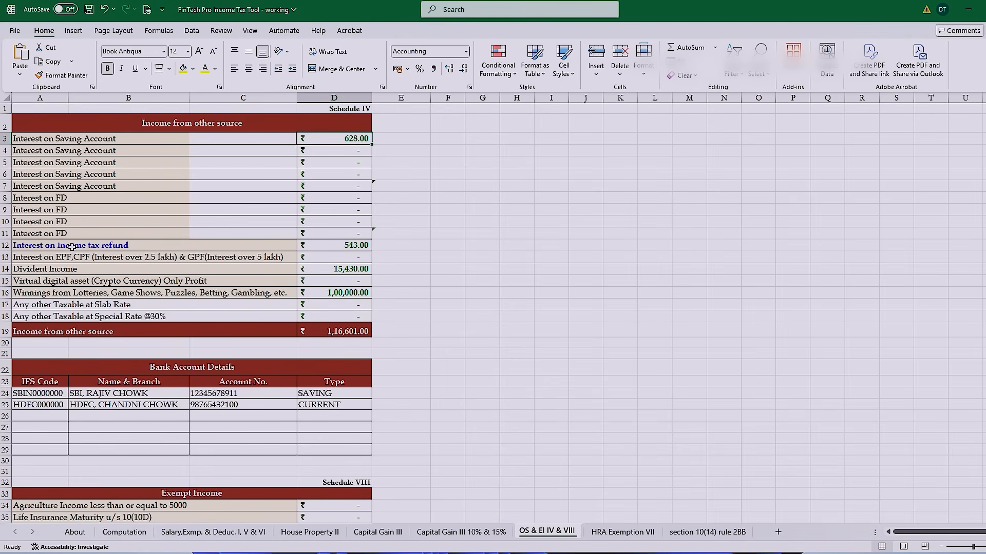
click(331, 248)
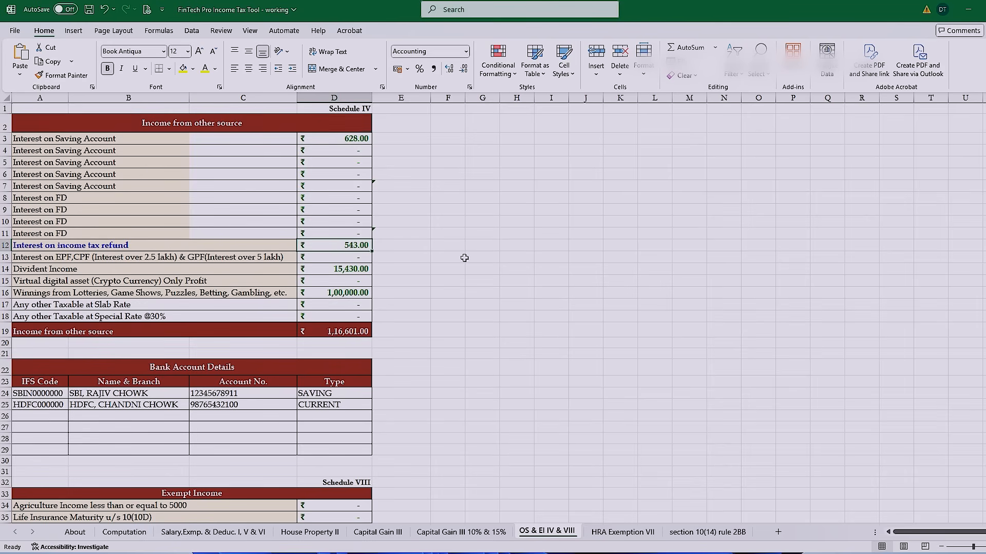
click(345, 270)
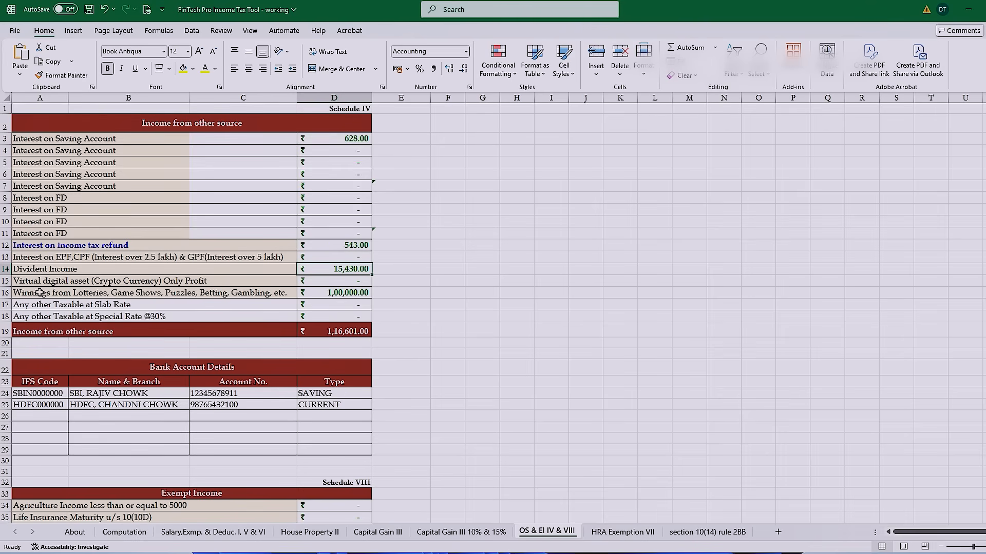
click(329, 292)
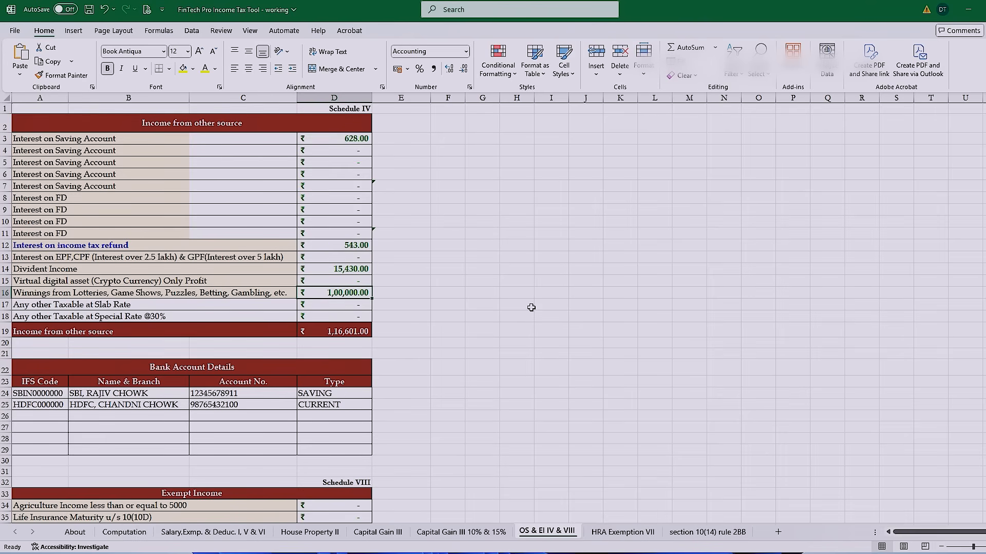
- Edit item 1 of Schedule Other Sources and enter 15430 as dividend income u/s 2(22)(e)
key(alt+Tab)
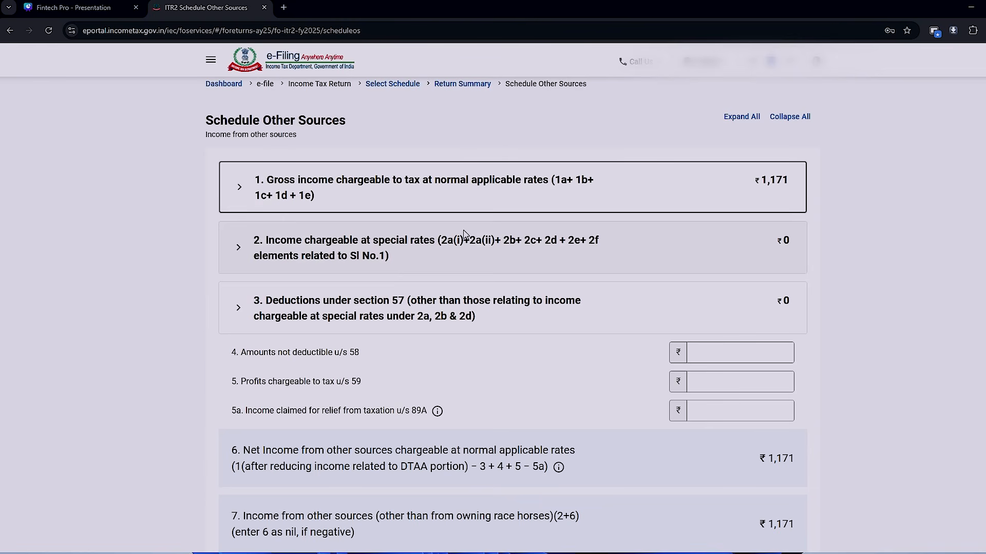
click(246, 199)
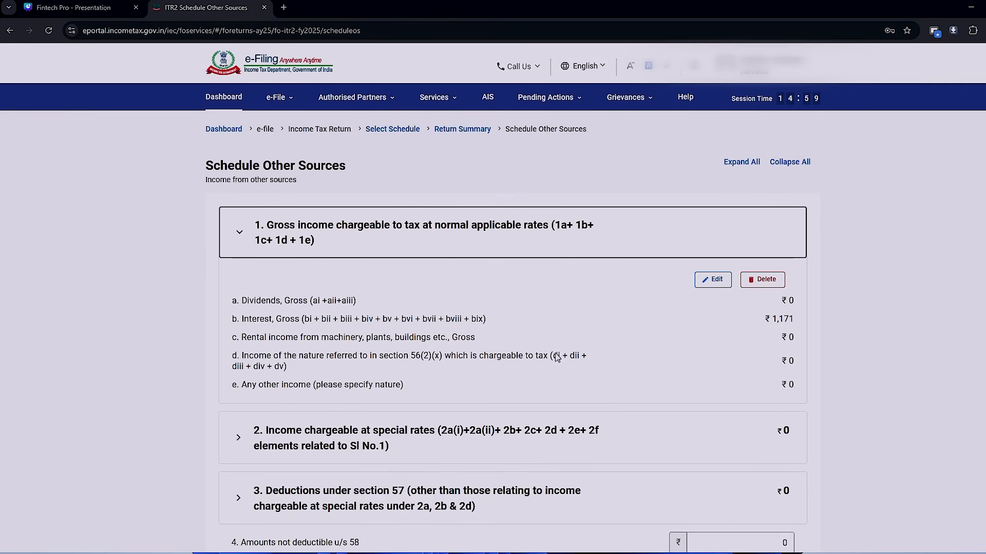
click(712, 280)
scroll(713, 282, down, 1)
click(764, 187)
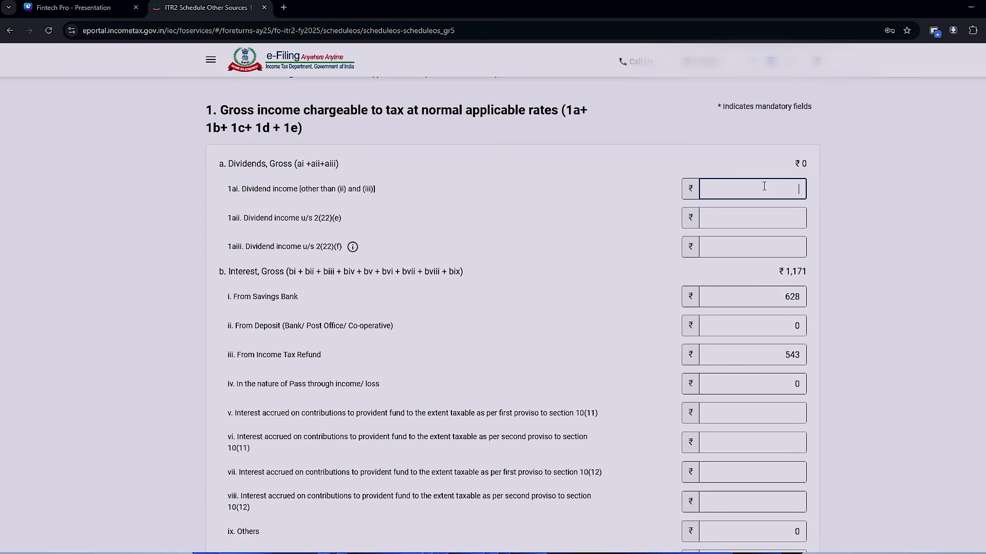
key(alt+Tab)
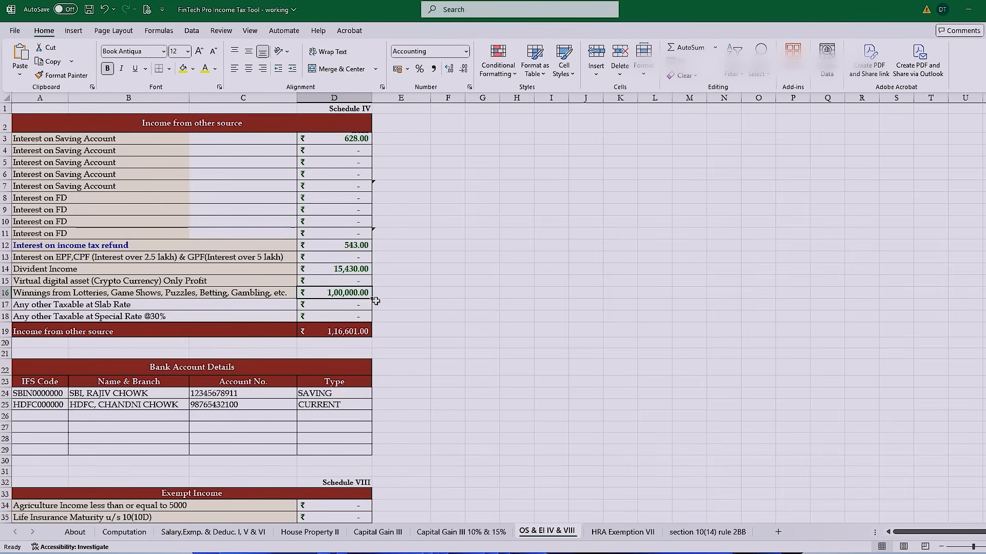
key(alt+Tab)
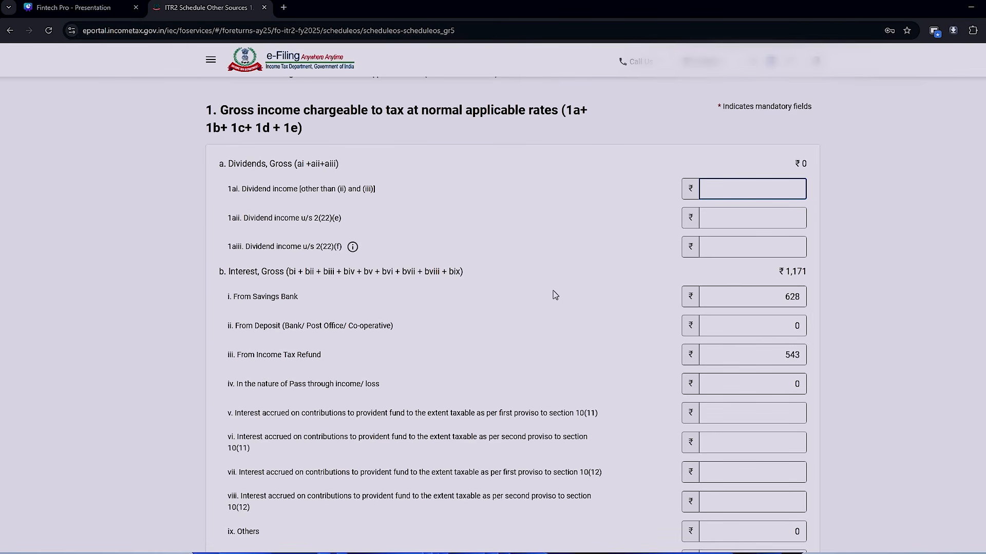
text(15430)
key(Tab)
key(Tab)
key(Tab)
key(Tab)
key(Tab)
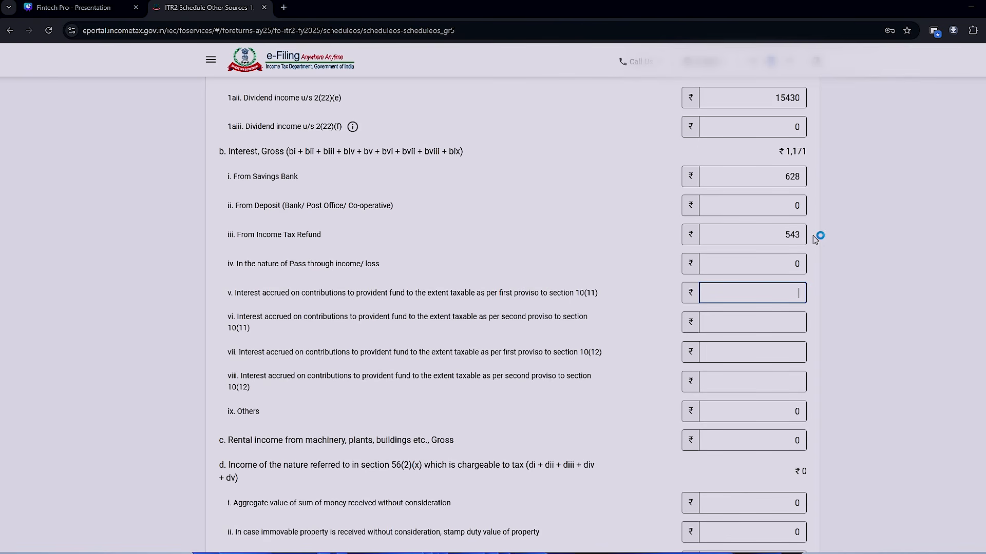
- Check item 1 against the workbook's other-source income figures and save the gross income chargeable at normal rates
key(alt+Tab)
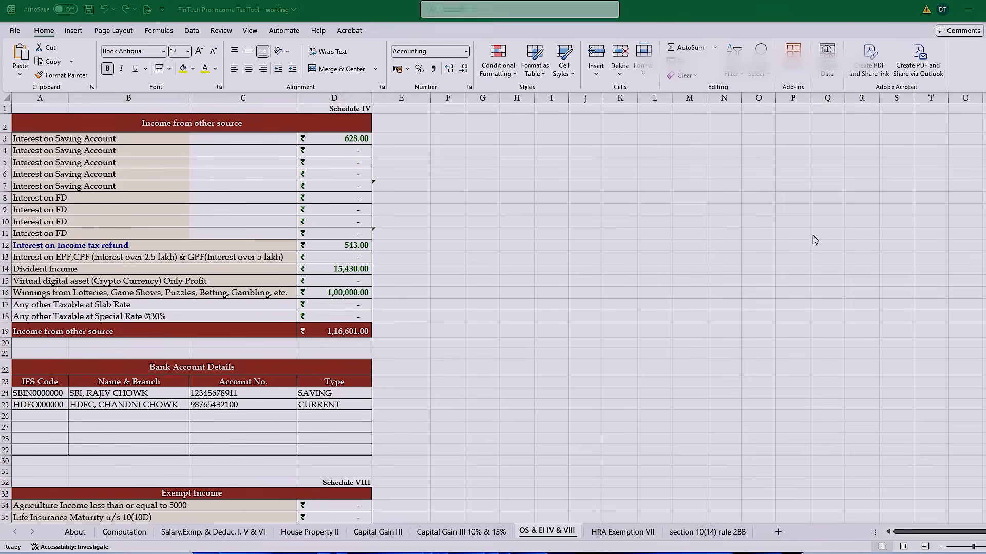
key(alt+Tab)
scroll(814, 238, down, 10)
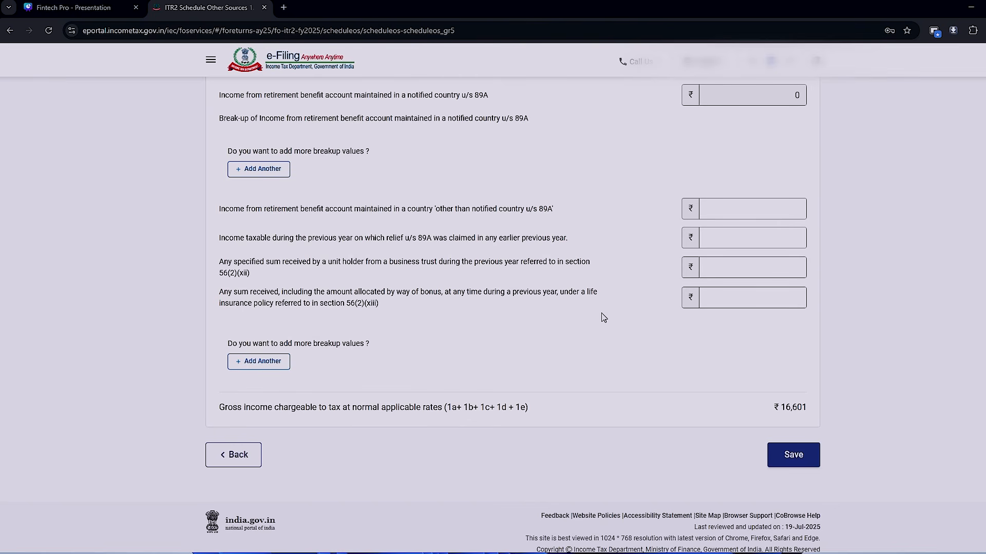
click(789, 457)
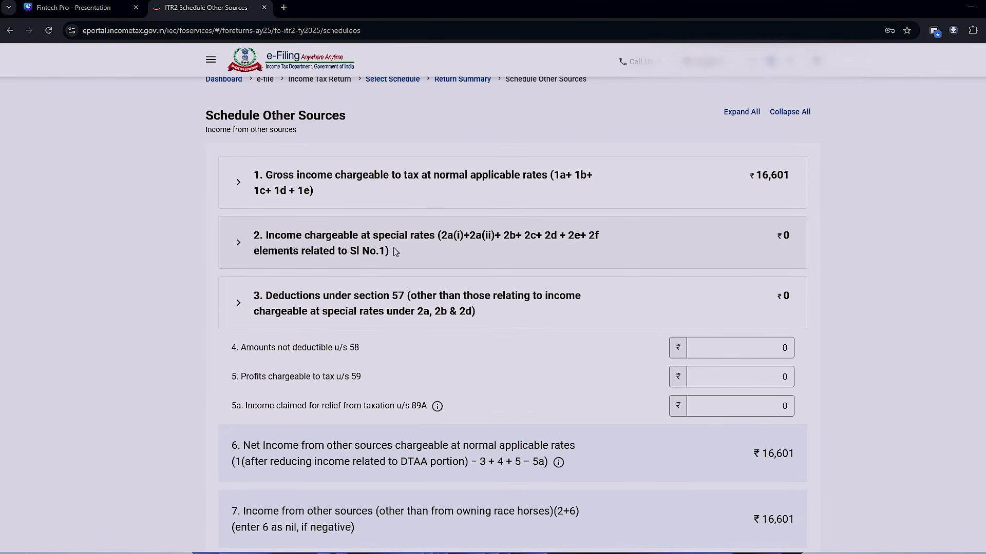
- In item 2, enter 100000 as winnings from lotteries, puzzles and card games chargeable u/s 115BB, and save it
click(434, 256)
click(447, 258)
click(714, 290)
click(759, 223)
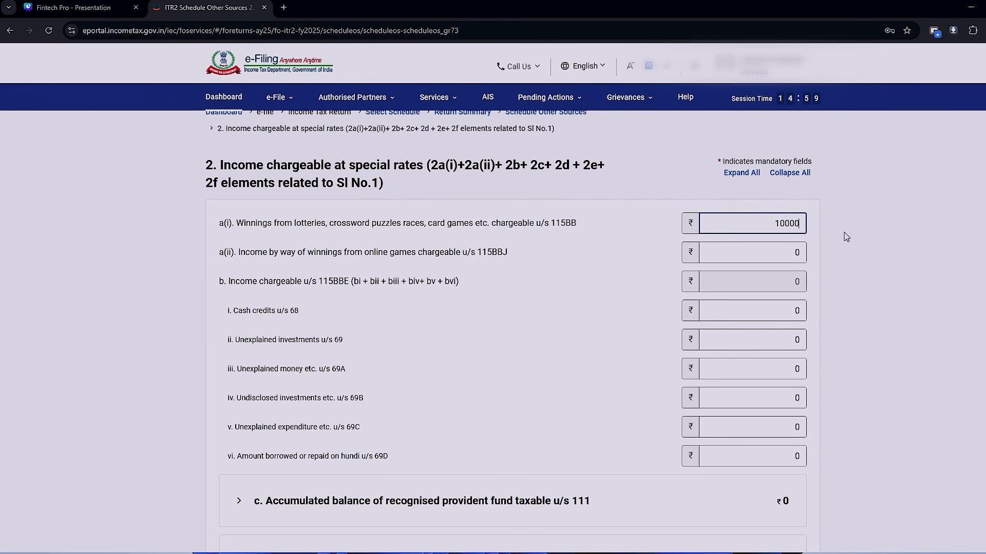
key(Tab)
scroll(563, 306, down, 5)
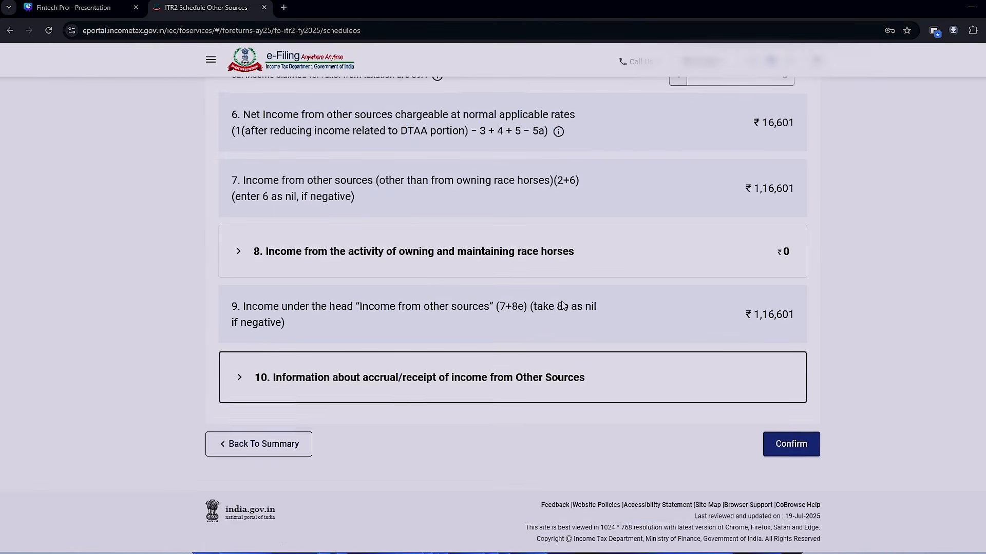
- Review the quarterly accrual details under item 10 of Schedule Other Sources and confirm the schedule
click(240, 379)
scroll(555, 463, down, 2)
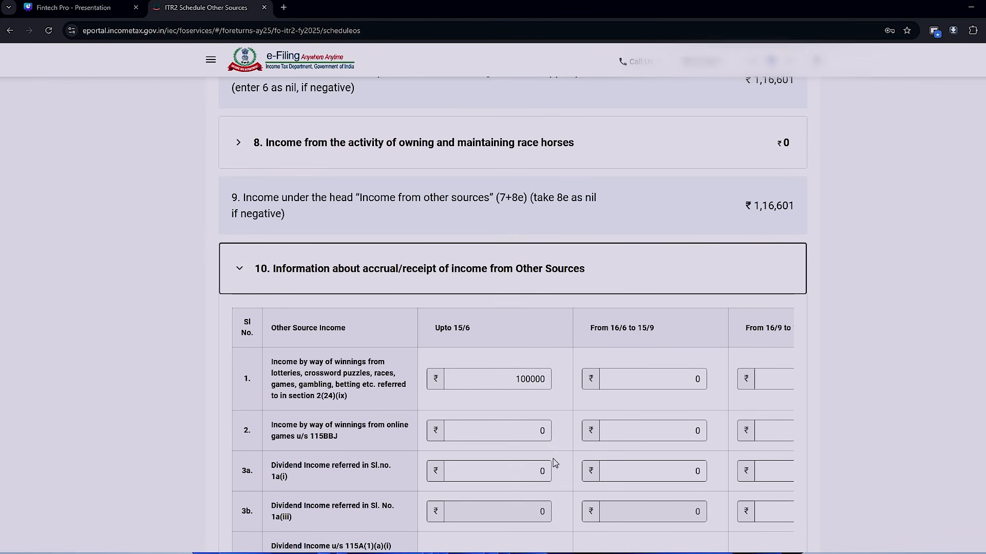
scroll(555, 463, down, 3)
click(634, 318)
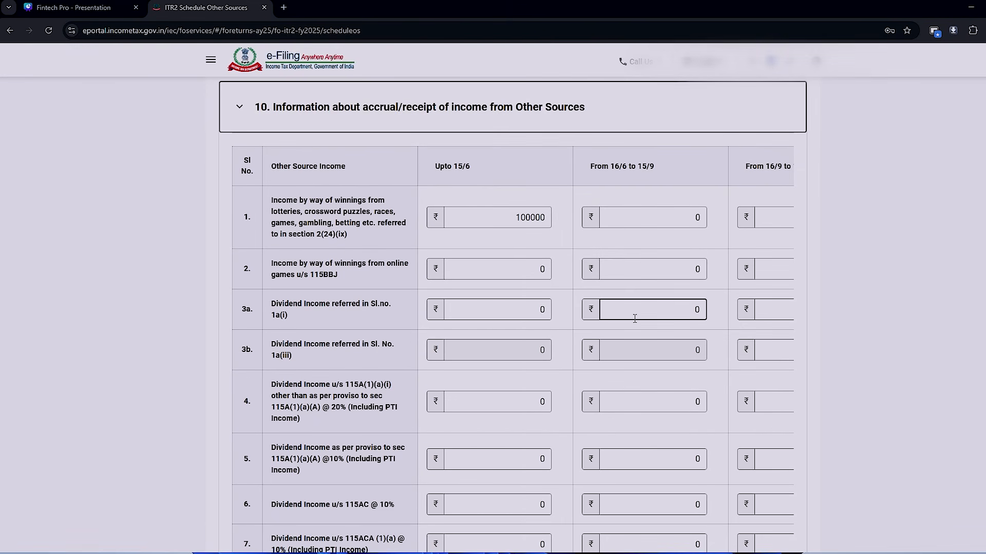
scroll(635, 319, down, 6)
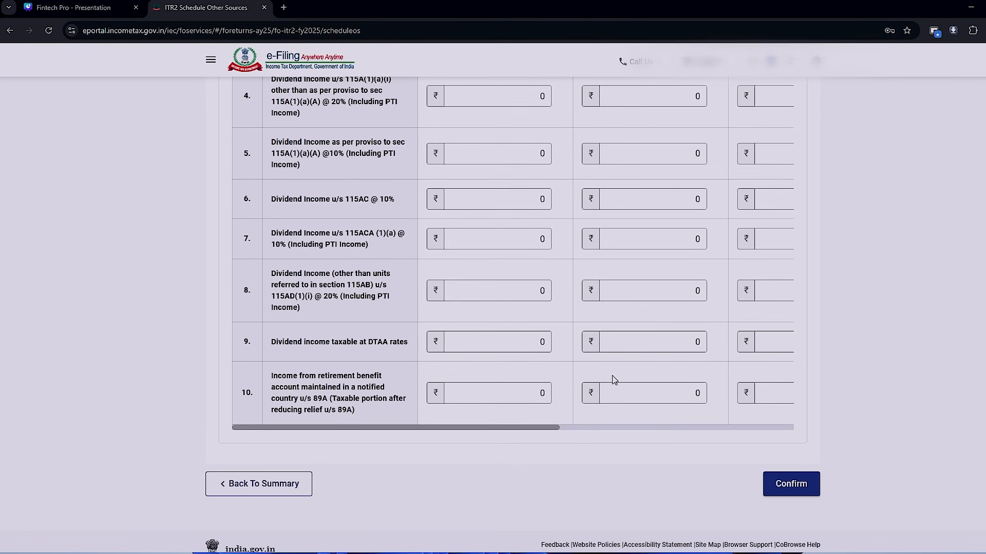
click(812, 489)
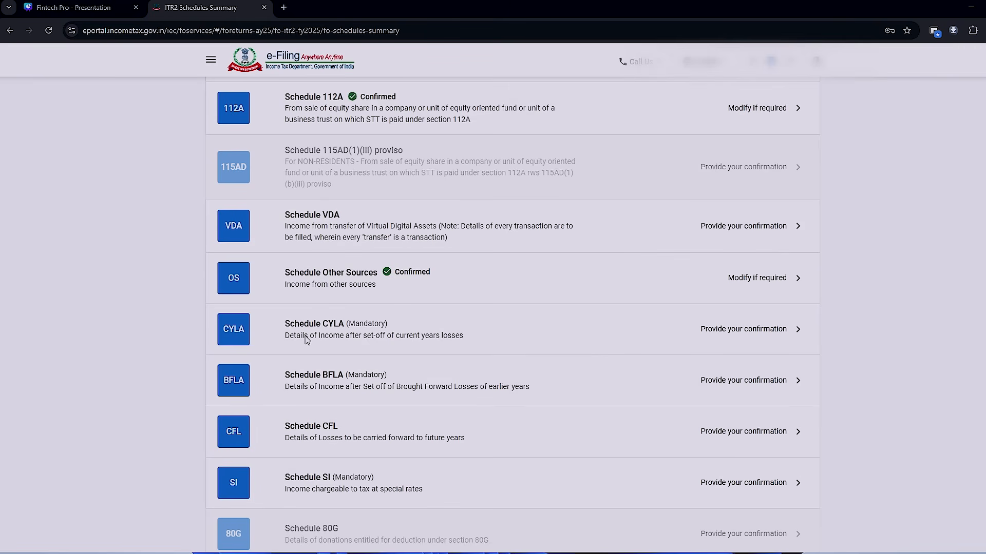
- Open Schedule CYLA, review the current-year loss set-off table and confirm the schedule
click(743, 335)
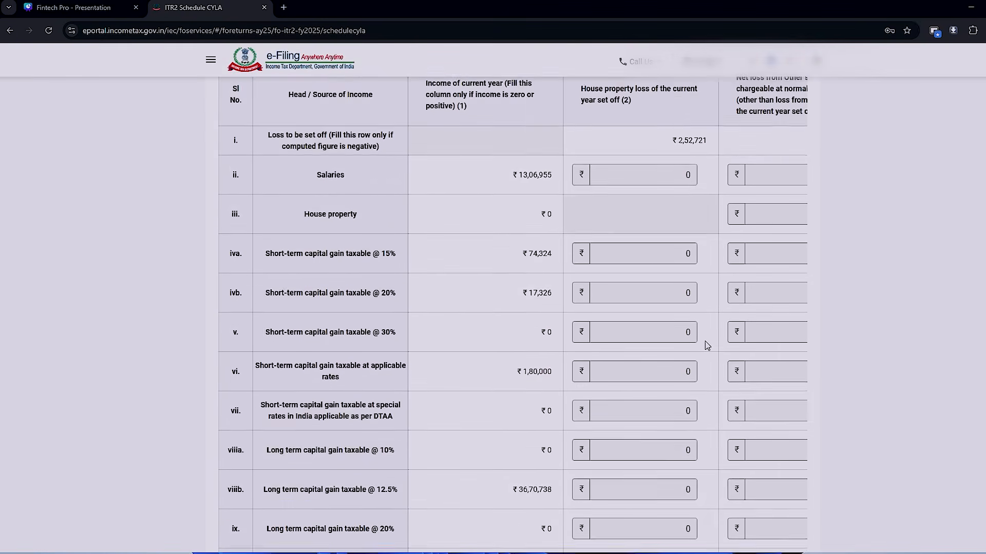
scroll(707, 345, down, 9)
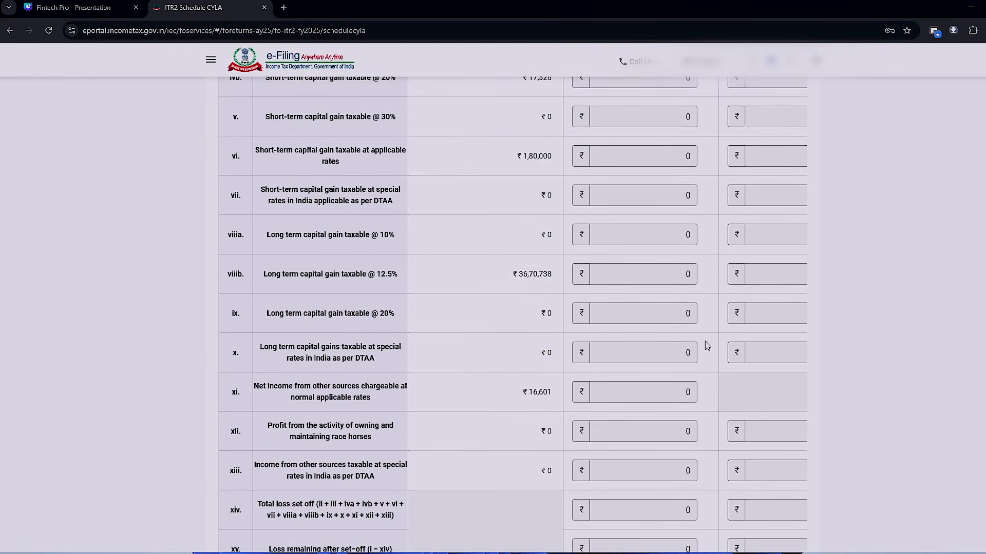
click(776, 452)
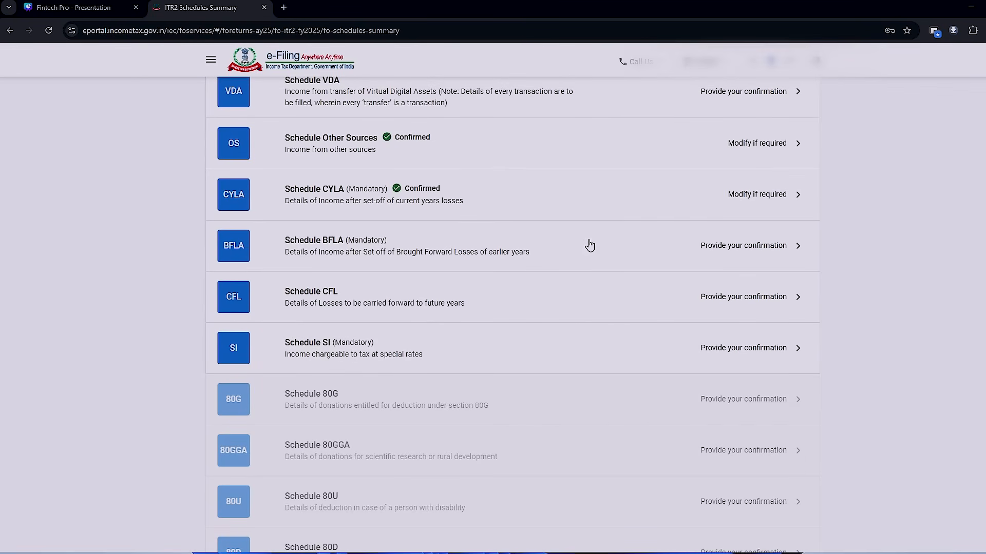
- Review and confirm Schedule BFLA for brought-forward losses, and confirm Schedule CFL for losses carried forward
click(482, 249)
scroll(707, 353, down, 8)
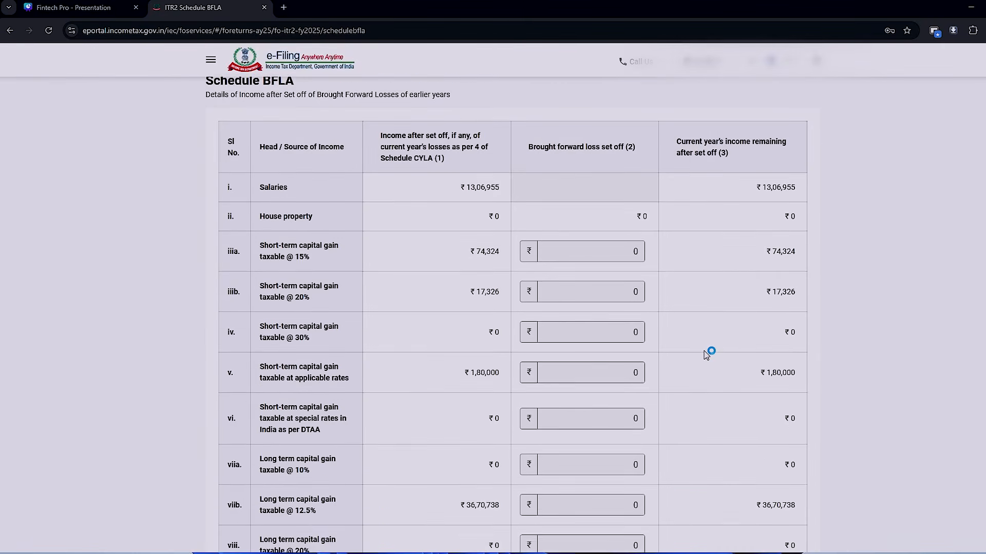
scroll(706, 354, down, 2)
click(791, 443)
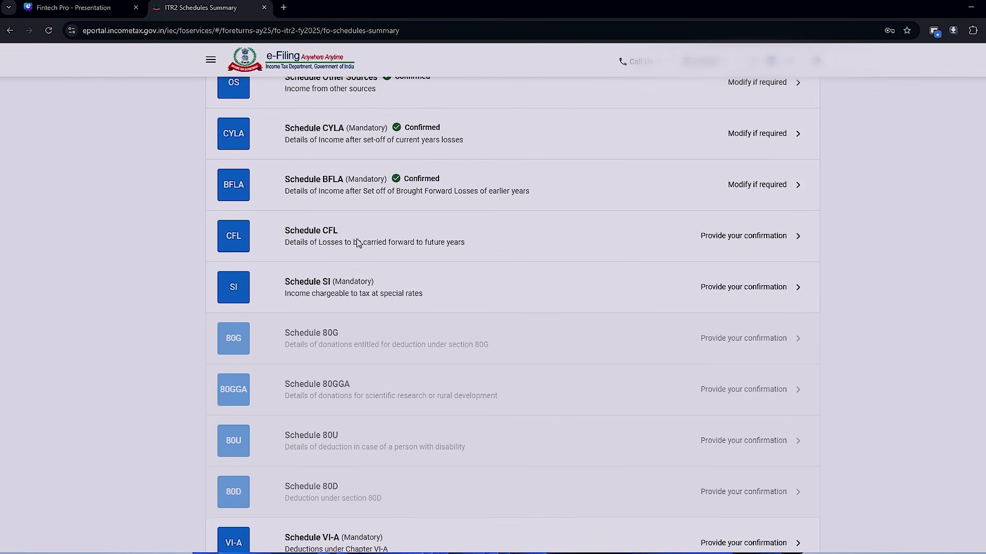
click(771, 253)
click(814, 450)
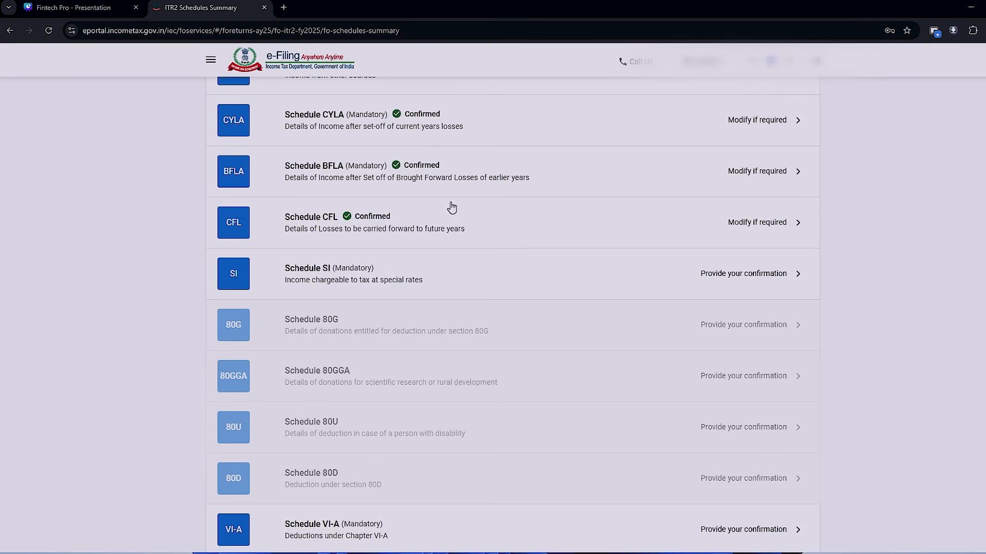
- Confirm Schedule SI for special-rate income and Schedule VI-A for Chapter VI-A deductions
click(498, 288)
click(780, 448)
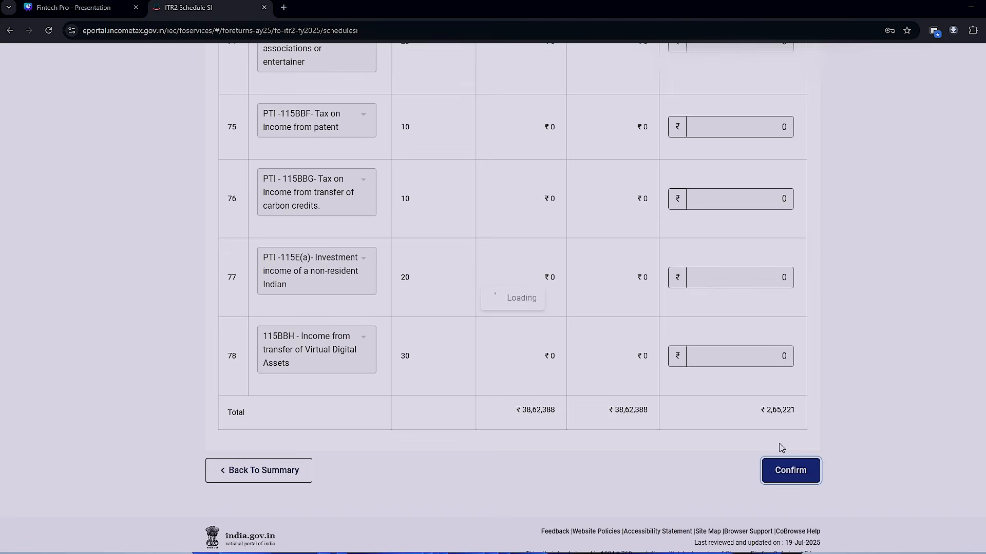
click(526, 288)
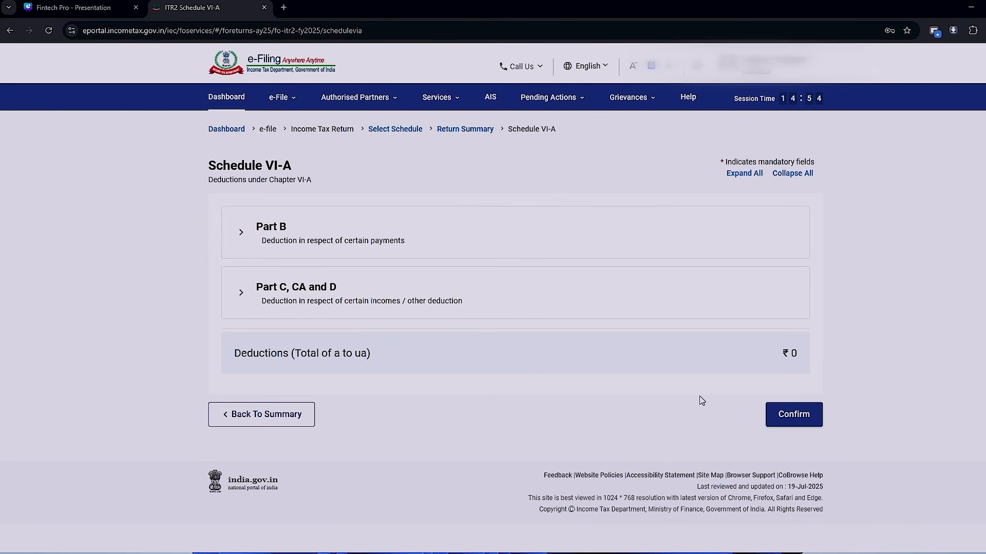
click(775, 418)
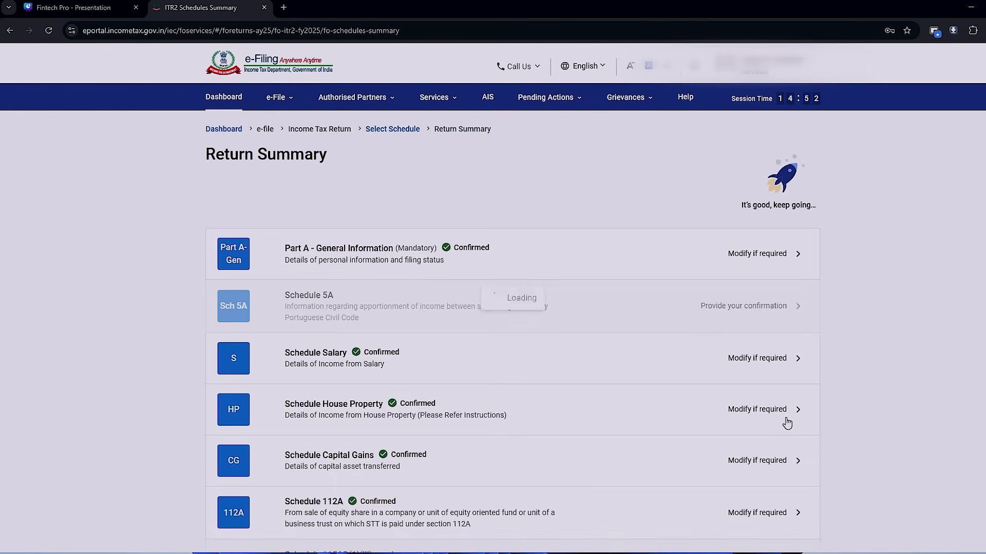
- Open Part B - TI and compare its salary and house property income with the New Regime figures in the Excel workbook's Computation sheet
scroll(385, 313, down, 10)
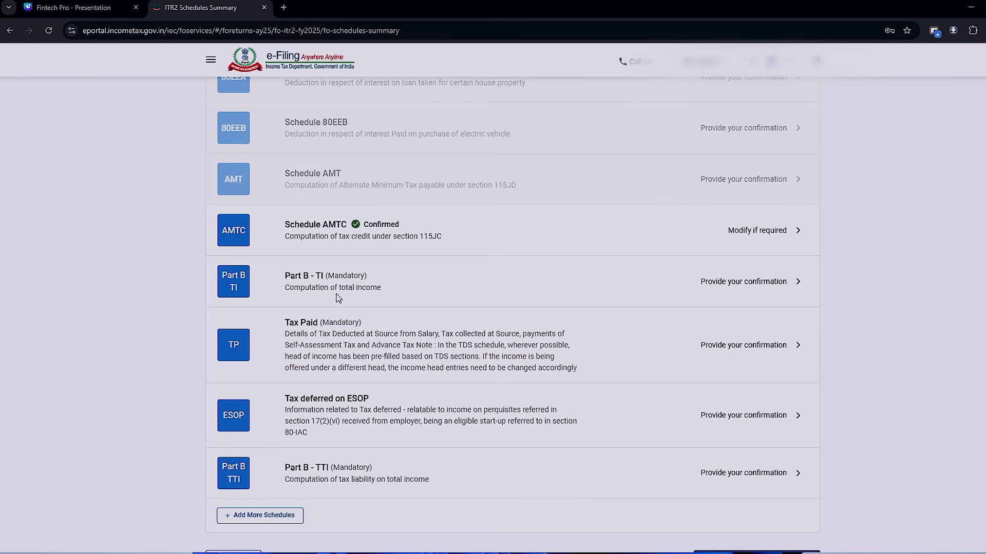
click(662, 284)
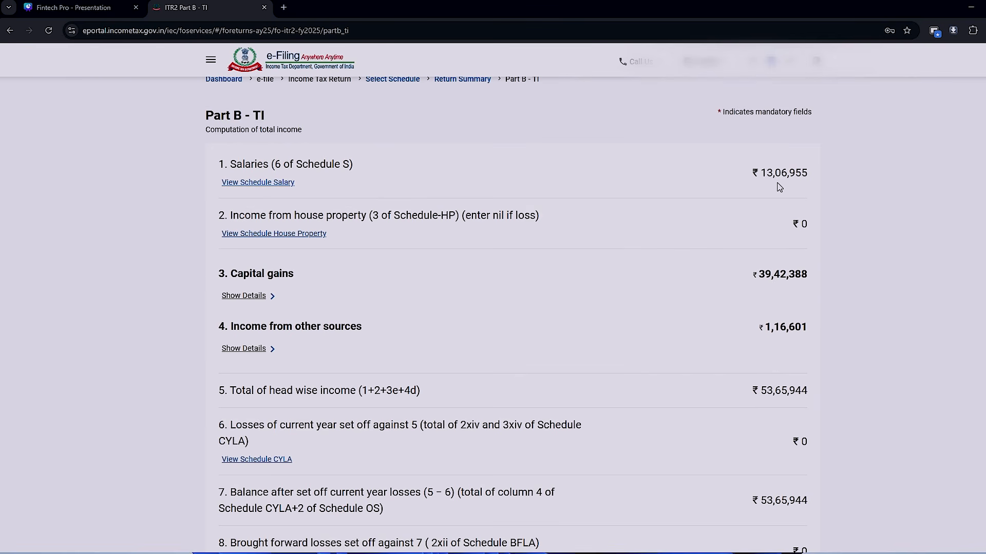
key(alt+Tab)
click(417, 238)
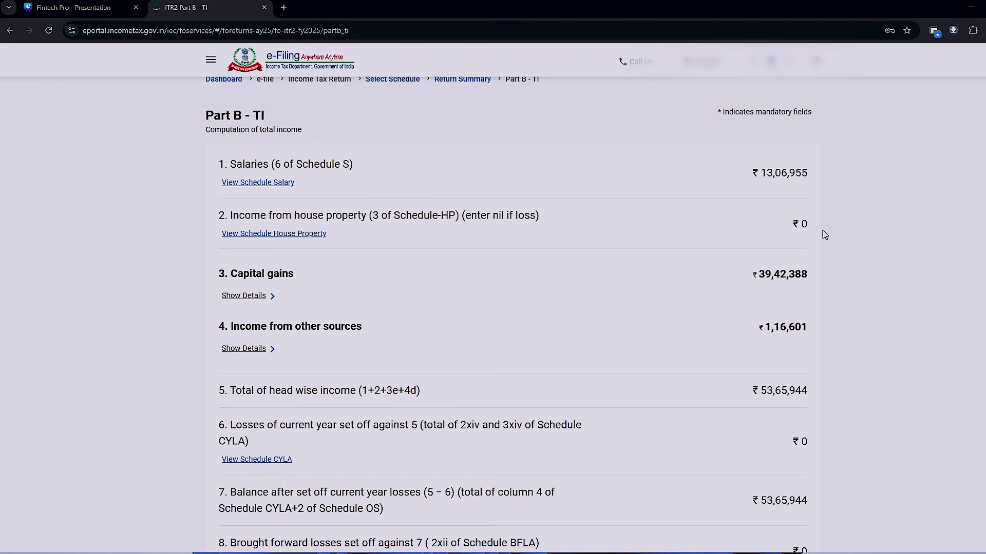
key(alt+Tab)
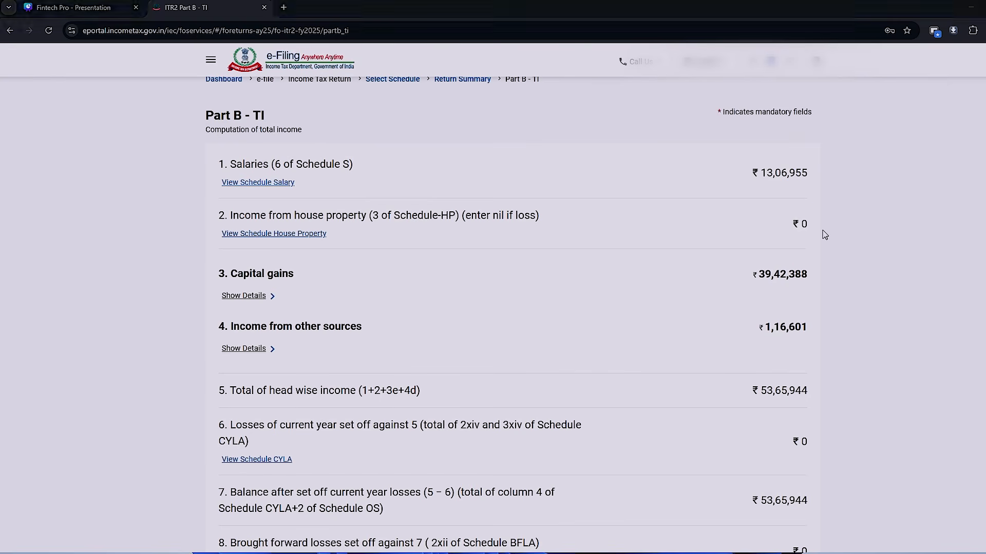
click(416, 253)
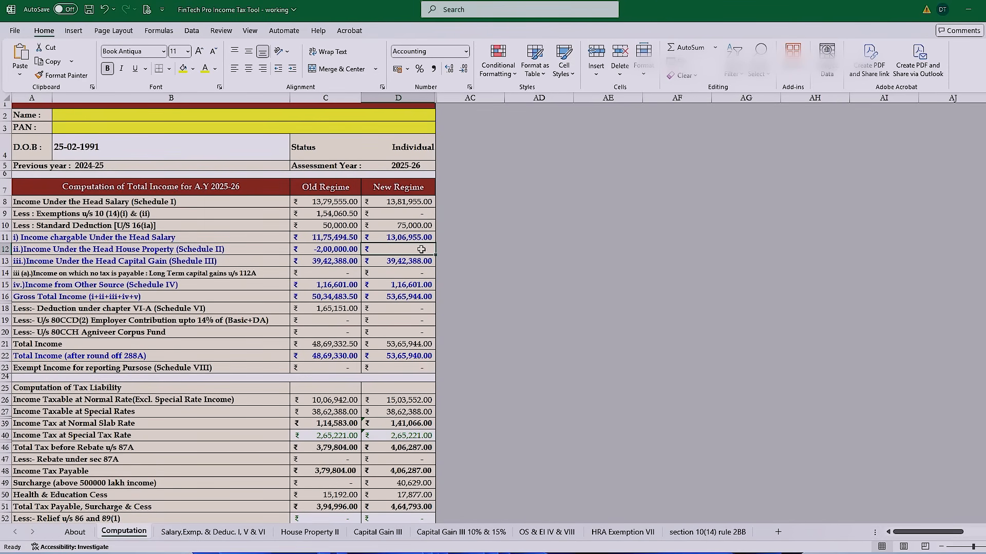
key(alt+Tab)
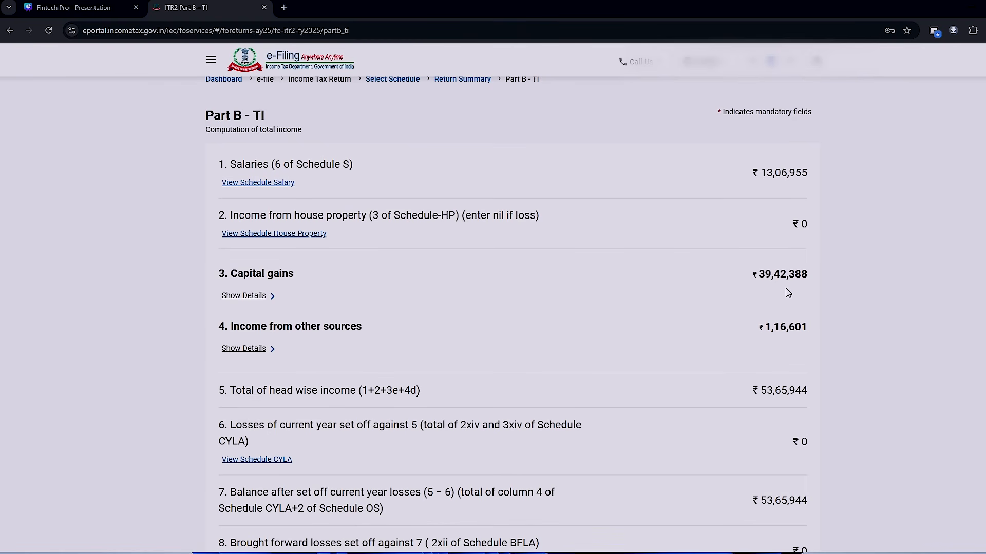
- Compare the capital gains, other-source and total income in Part B - TI with the New Regime figures in the Excel workbook
key(alt+Tab)
click(412, 261)
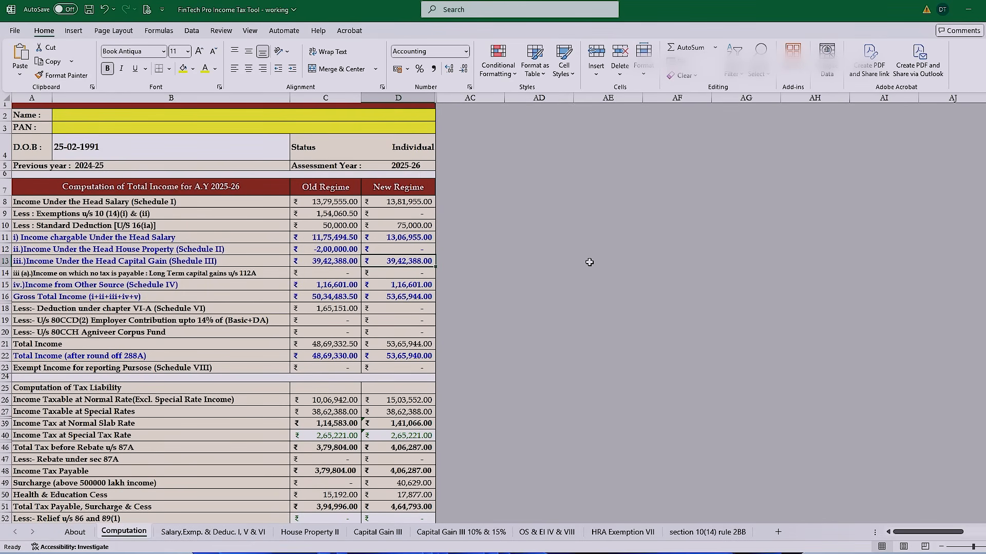
key(alt+Tab)
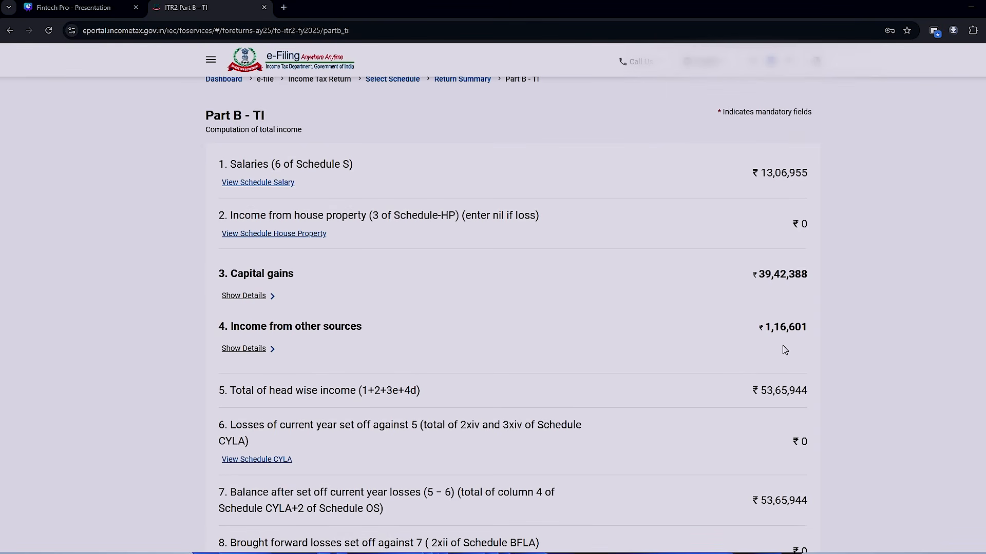
key(alt+Tab)
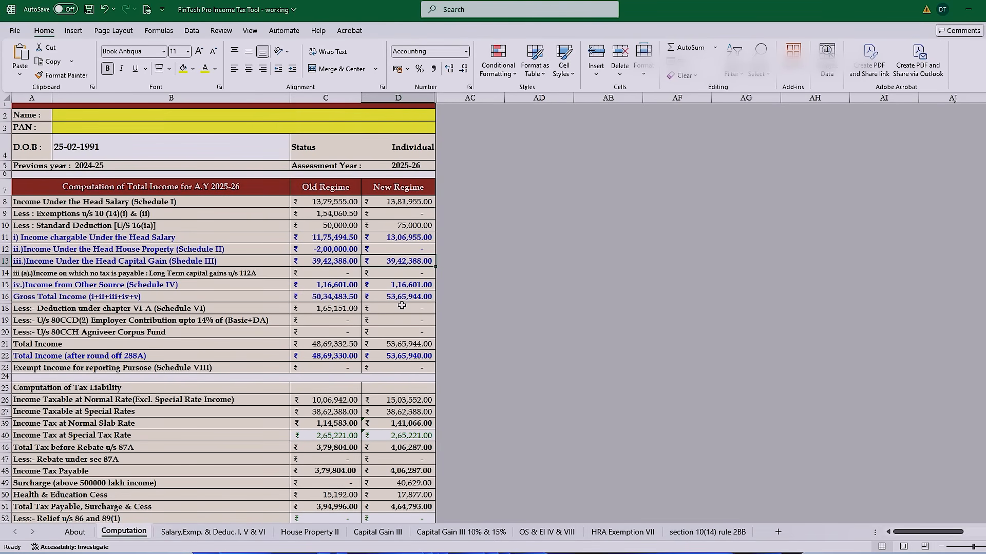
key(alt+Tab)
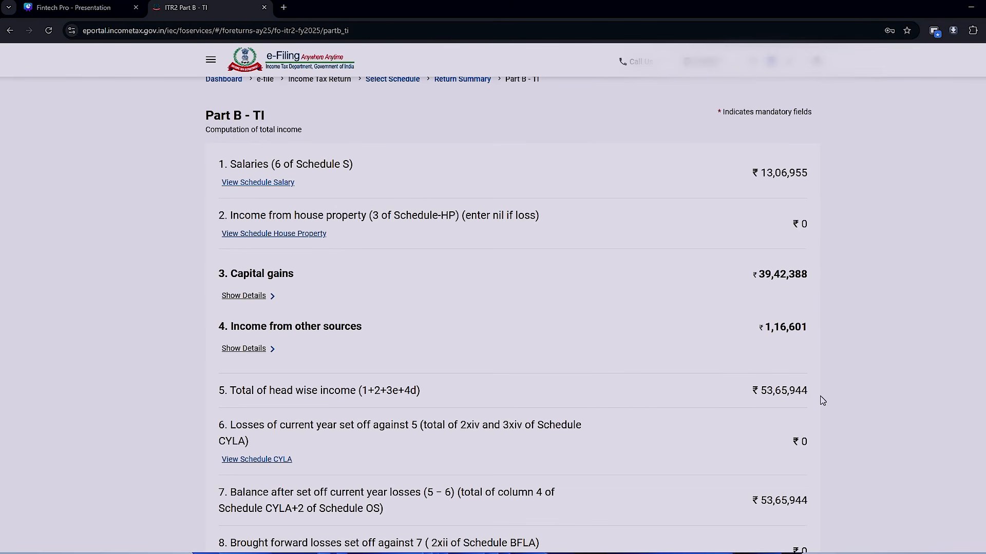
scroll(821, 400, down, 1)
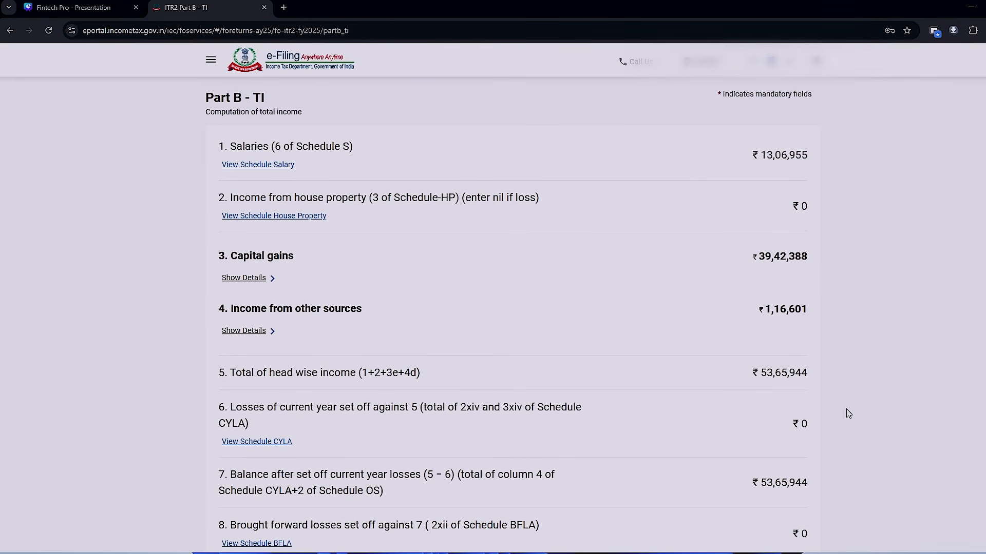
key(alt+Tab)
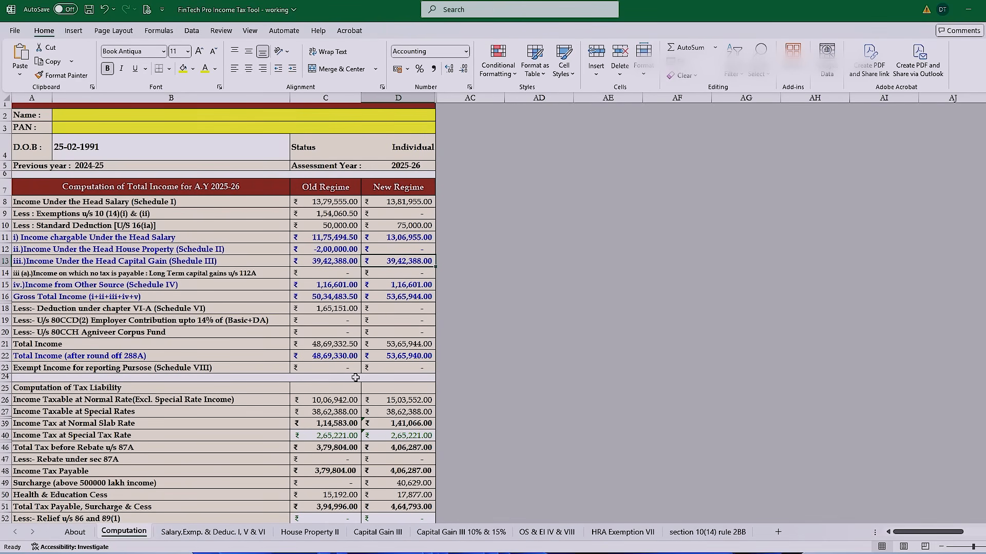
key(alt+Tab)
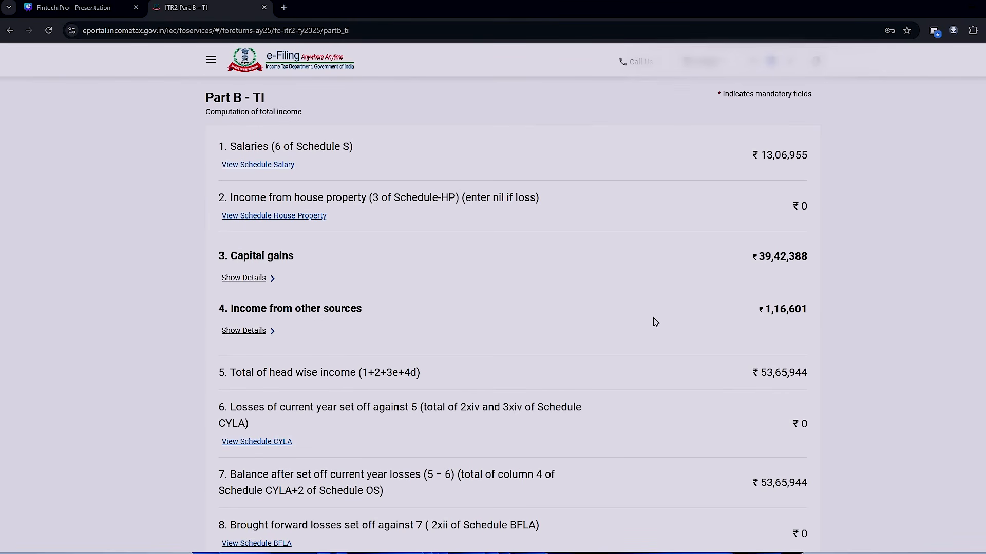
- Check the income chargeable at special rates in Part B - TI against the Income Taxable at Special Rates row in the Excel workbook
scroll(653, 317, down, 7)
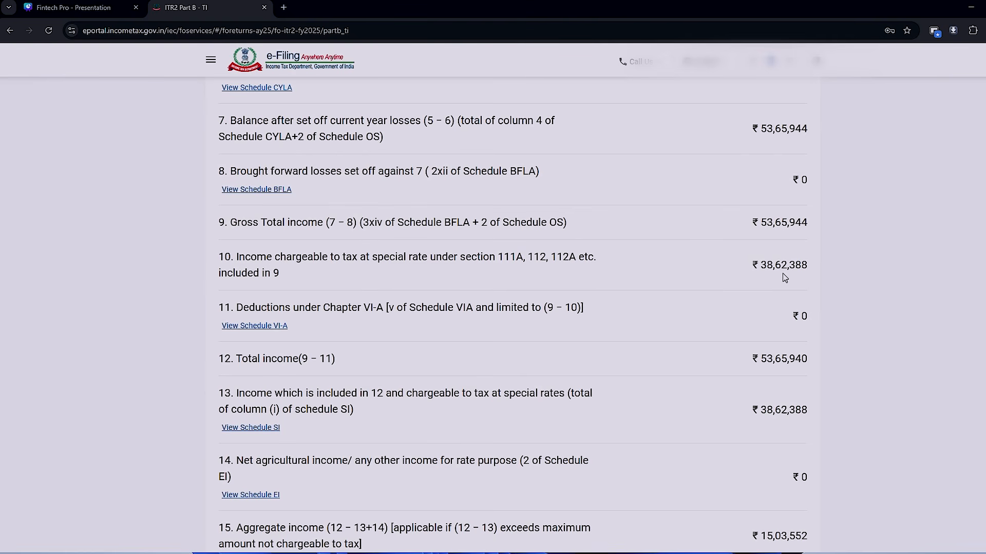
key(alt+Tab)
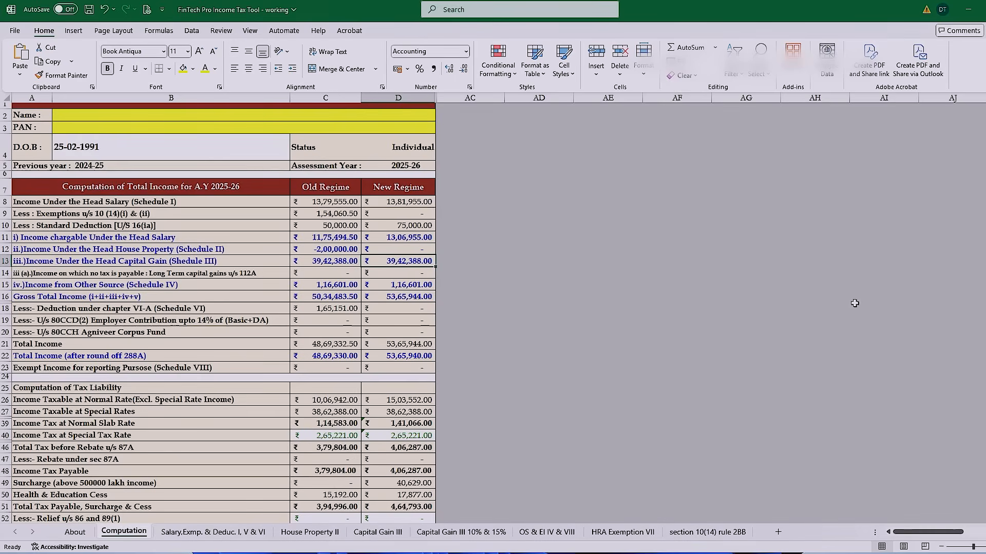
scroll(634, 288, down, 1)
drag(68, 382, 406, 378)
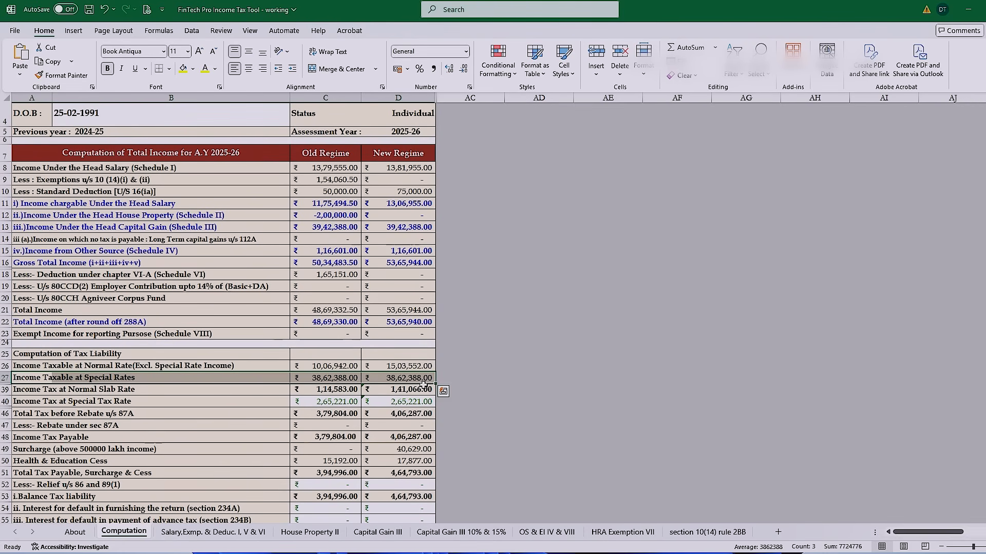
key(alt+Tab)
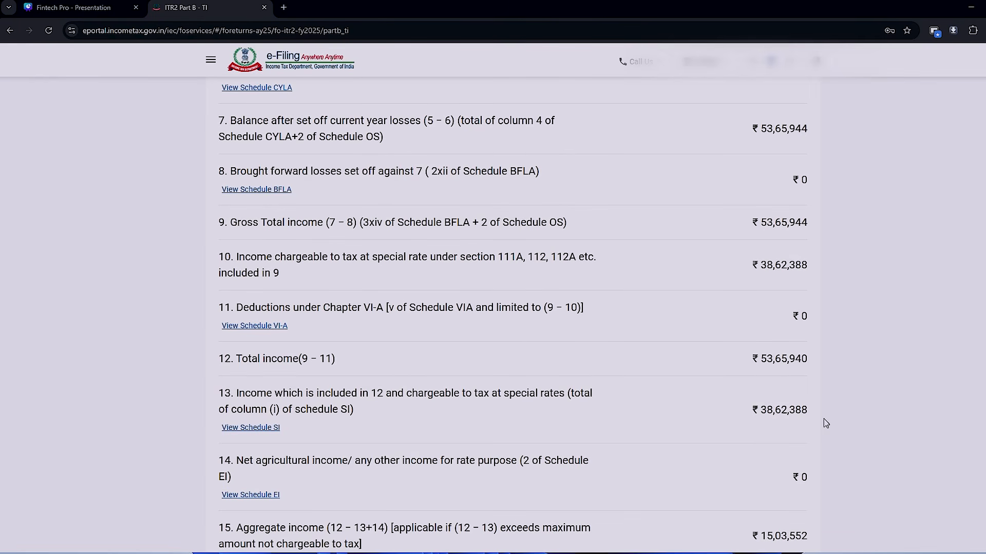
- Check the aggregate income in Part B - TI against the Excel workbook's normal-rate taxable income, and confirm Part B - TI
scroll(830, 427, down, 2)
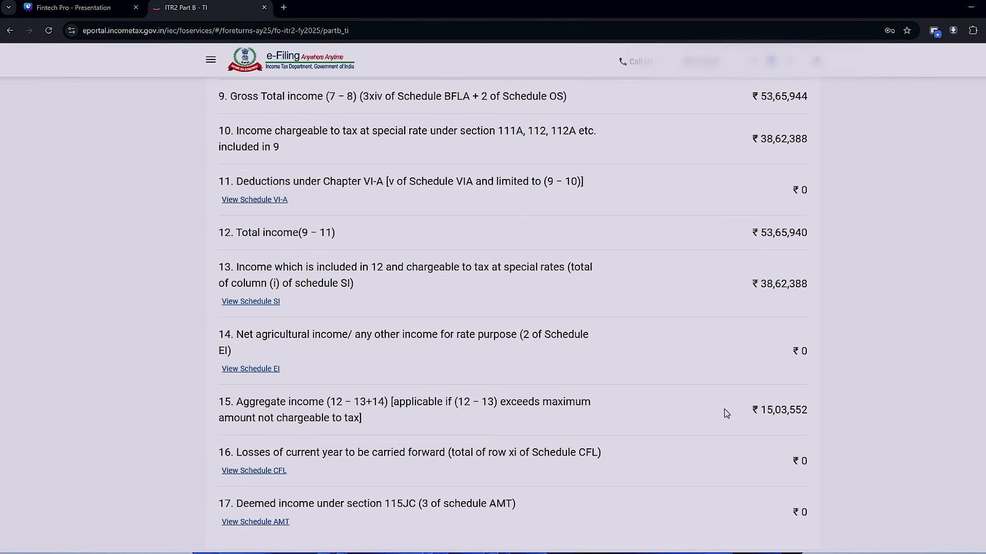
key(alt+Tab)
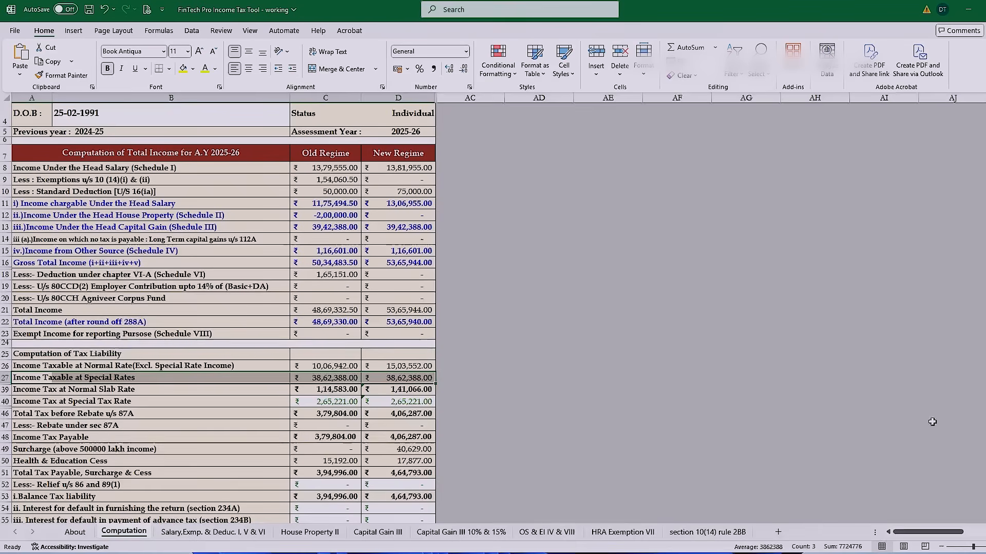
click(425, 369)
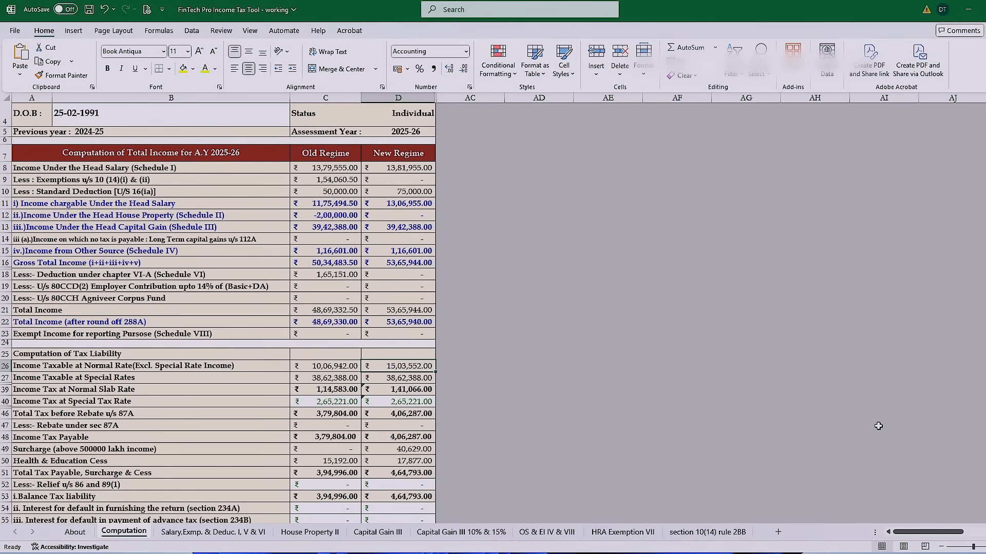
key(alt+Tab)
scroll(873, 427, down, 2)
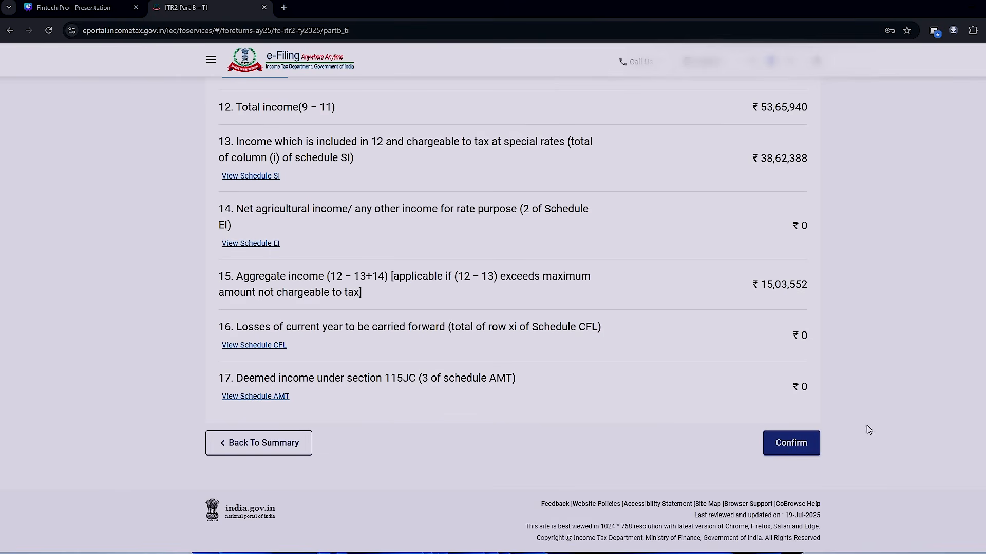
click(795, 446)
scroll(795, 451, down, 10)
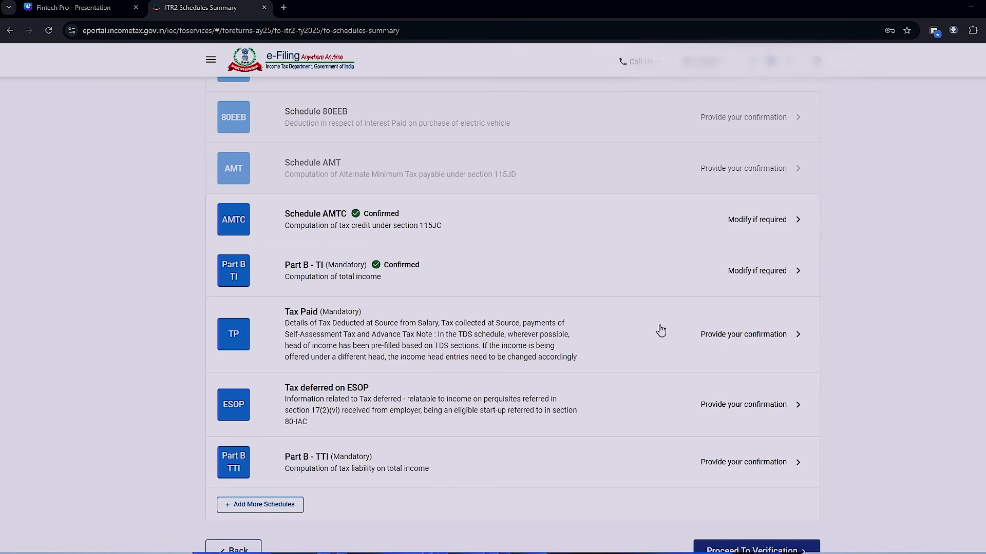
- Review the salary TDS and the Advance Tax and Self Assessment Tax entries in the Tax Paid schedule, and confirm it
click(765, 356)
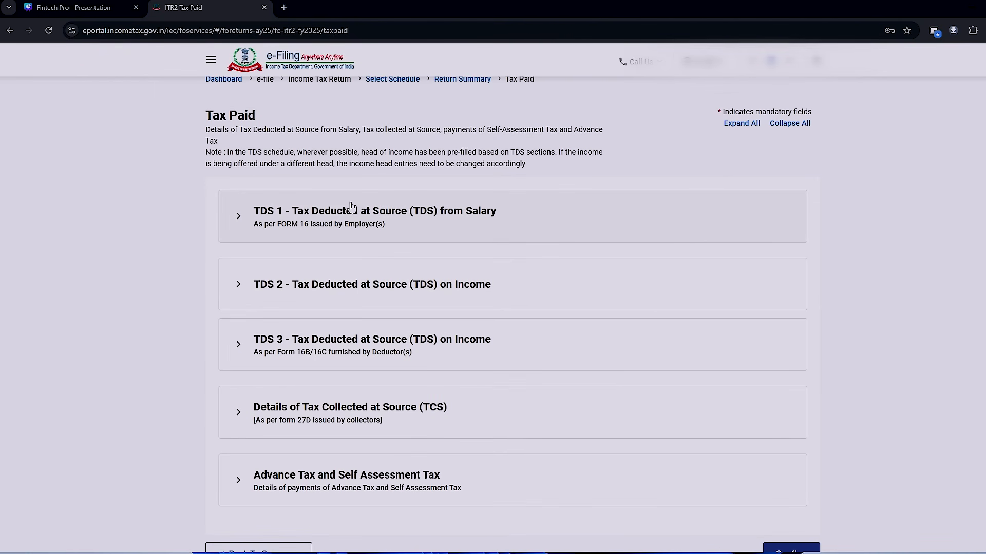
click(235, 229)
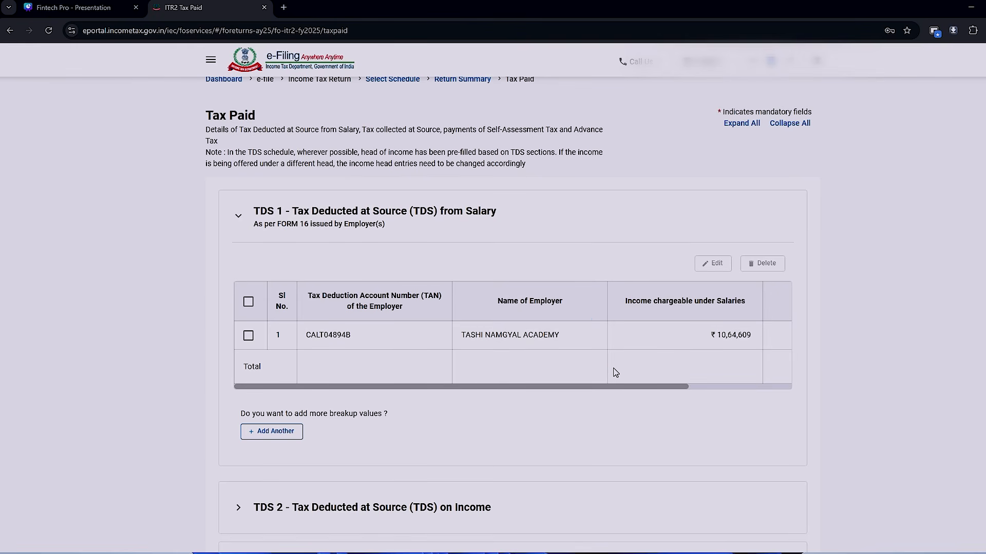
scroll(615, 372, down, 6)
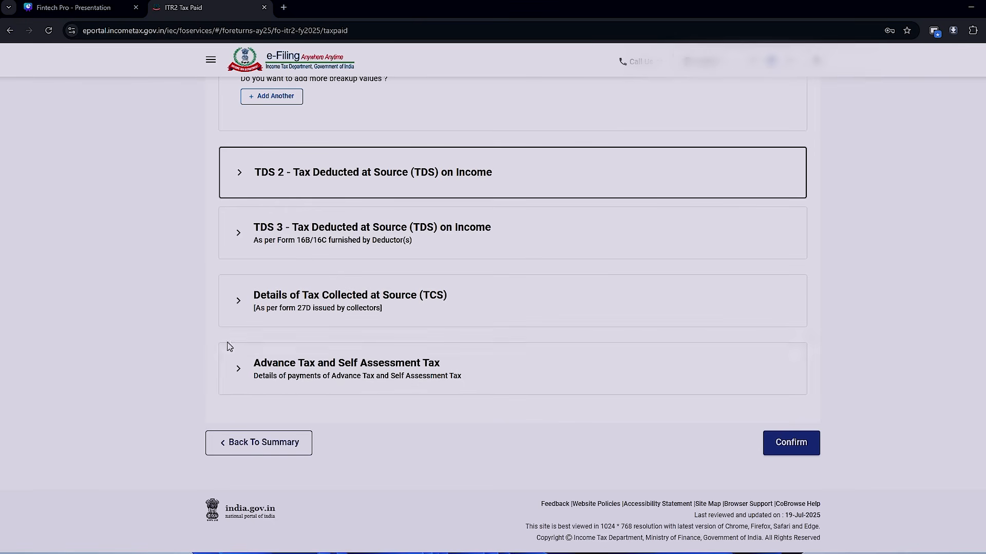
click(249, 377)
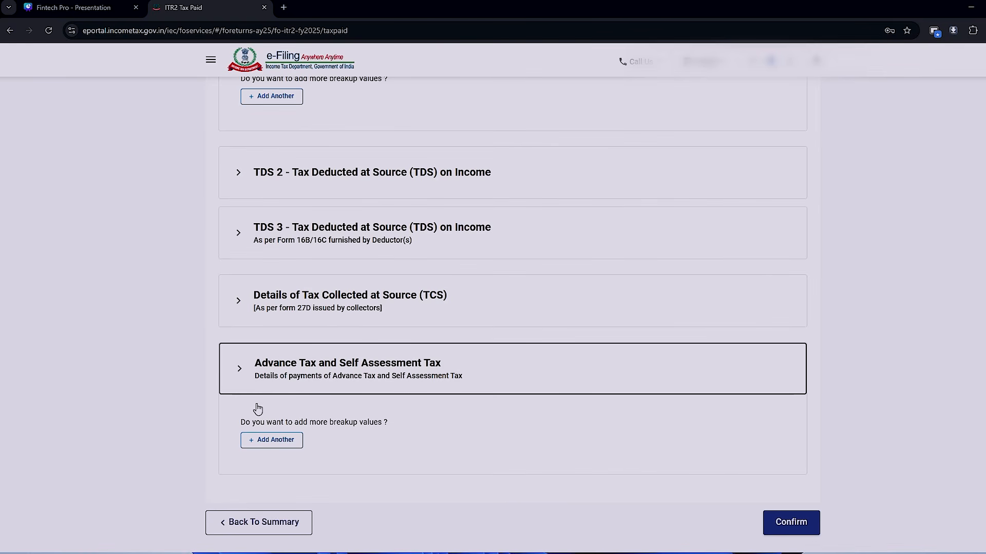
click(278, 442)
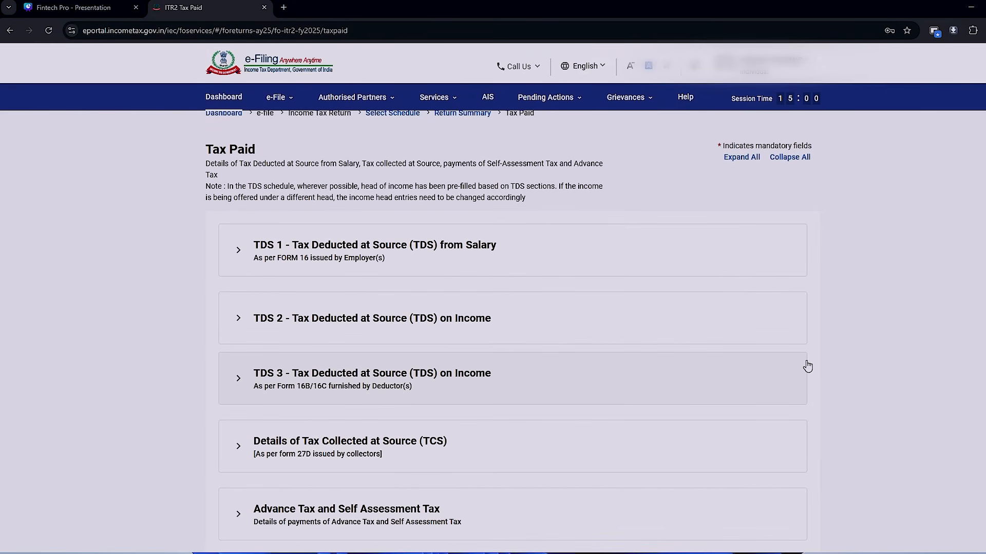
scroll(710, 380, down, 3)
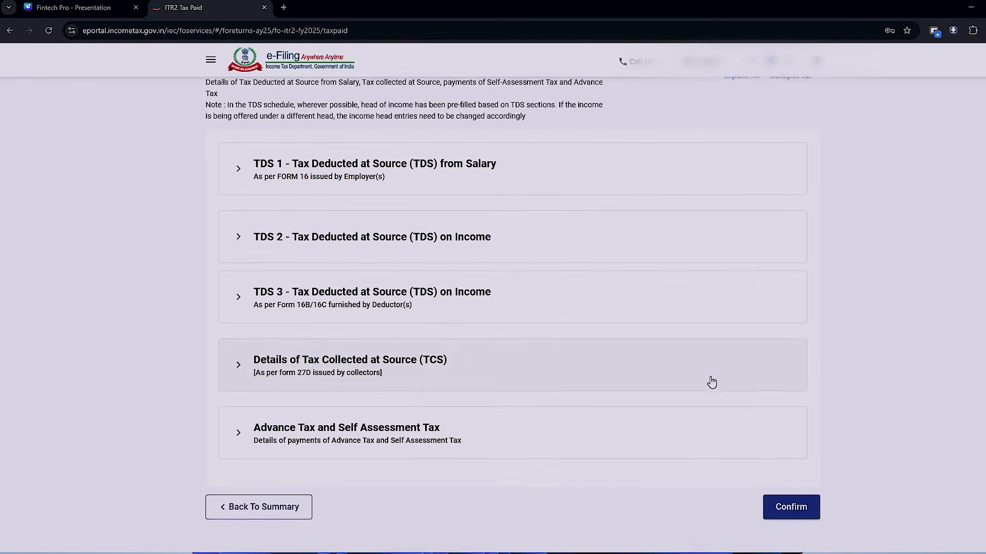
click(801, 470)
- Open Part B - TTI and compare its tax payable on total income with the New Regime tax before rebate in the Excel workbook
scroll(810, 451, down, 1)
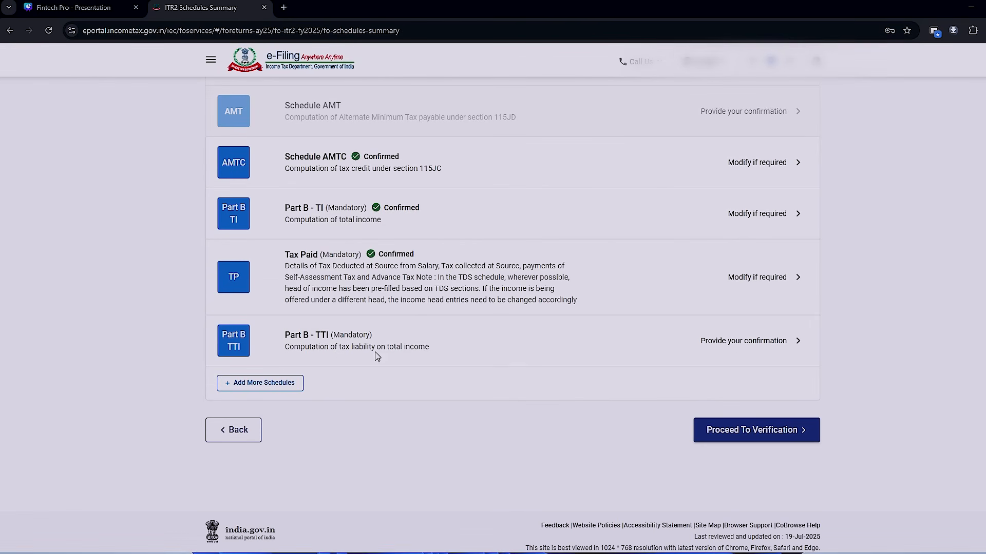
click(708, 339)
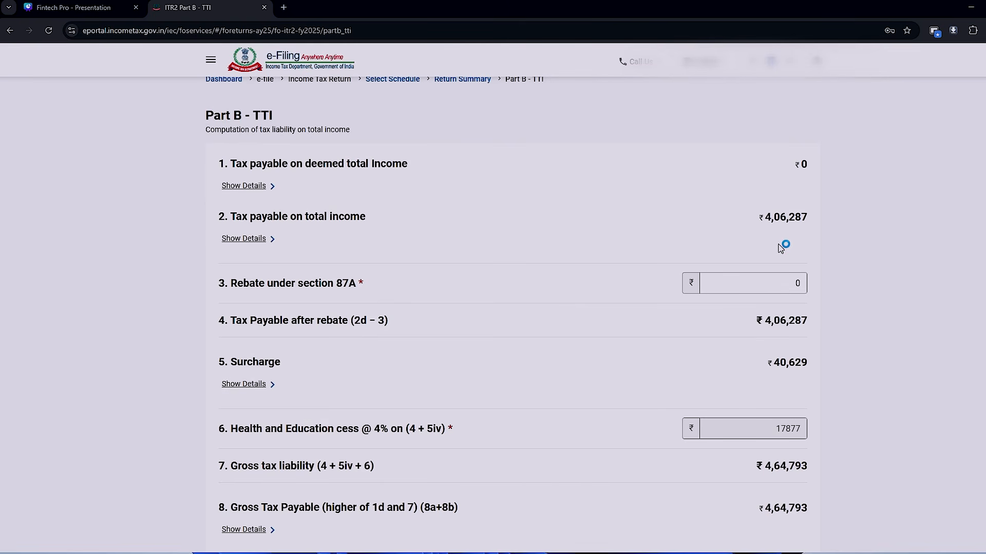
key(alt+Tab)
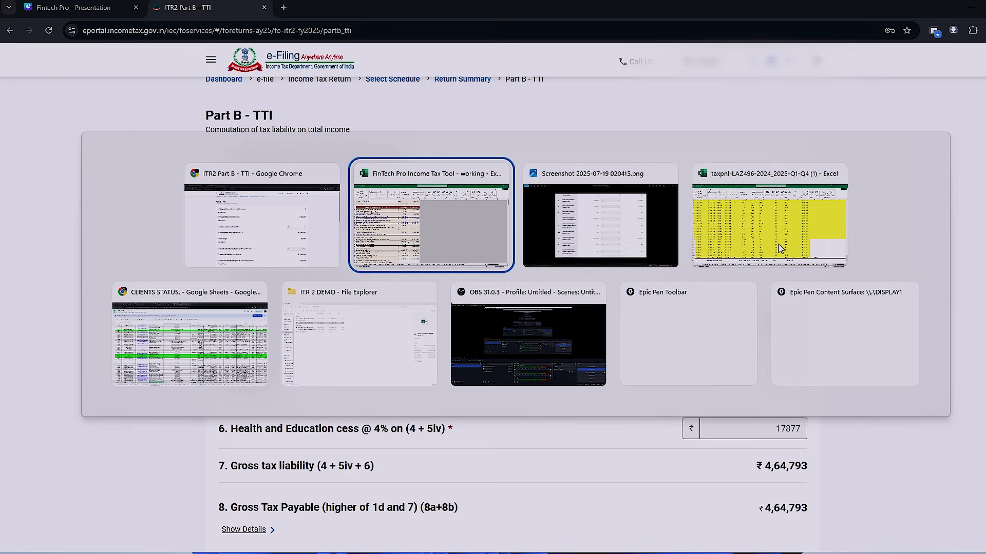
scroll(660, 304, down, 1)
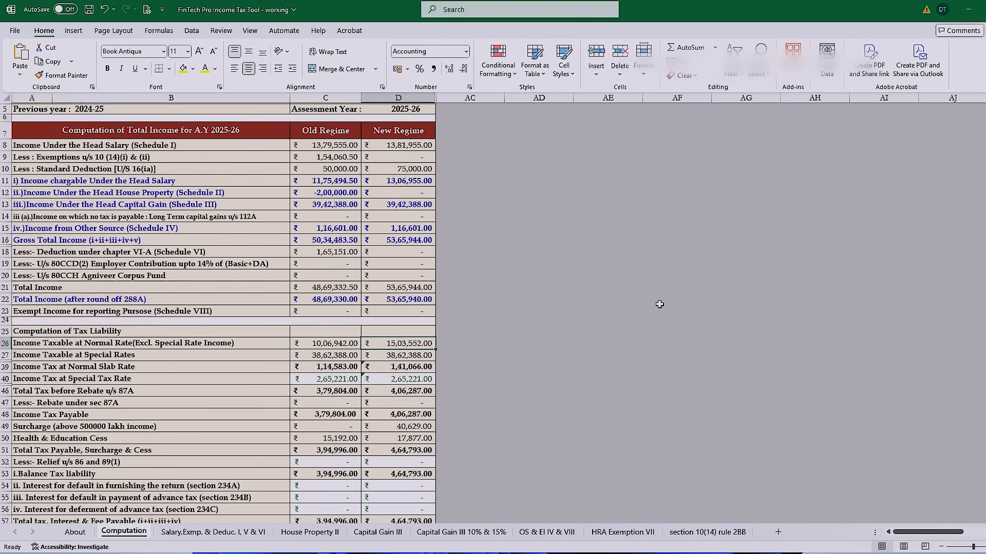
key(alt+Tab)
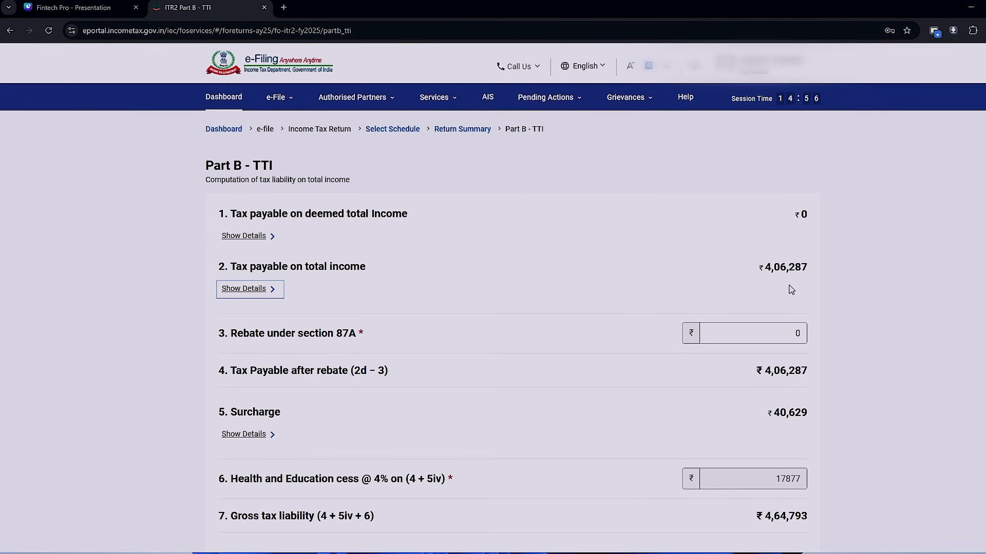
key(alt+Tab)
click(397, 403)
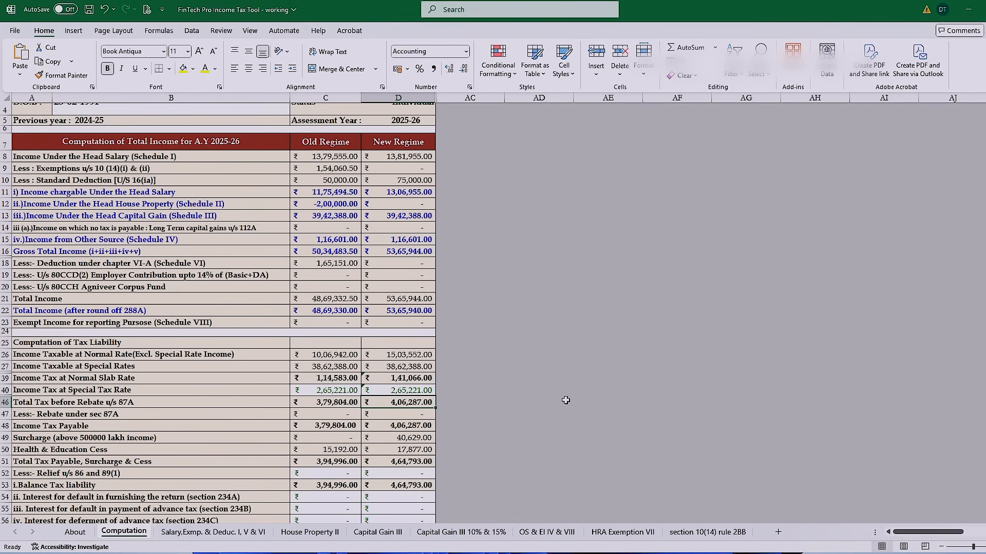
key(alt+Tab)
- Review the interest, taxes paid and refund rows in Part B - TTI, and confirm the schedule
scroll(873, 396, down, 7)
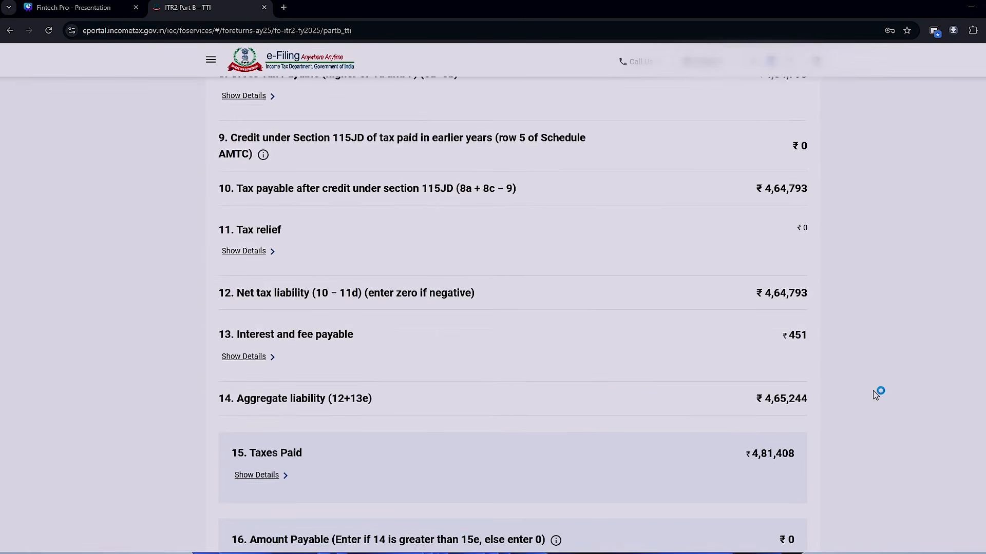
scroll(876, 394, down, 3)
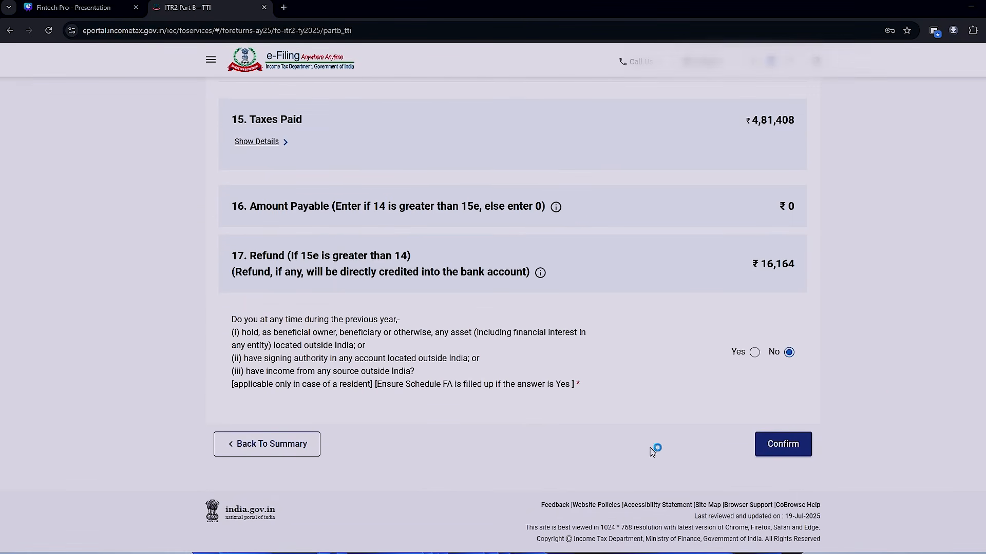
click(796, 447)
- Check the confirmation status of the schedules in the return summary and proceed to verification
scroll(876, 417, up, 10)
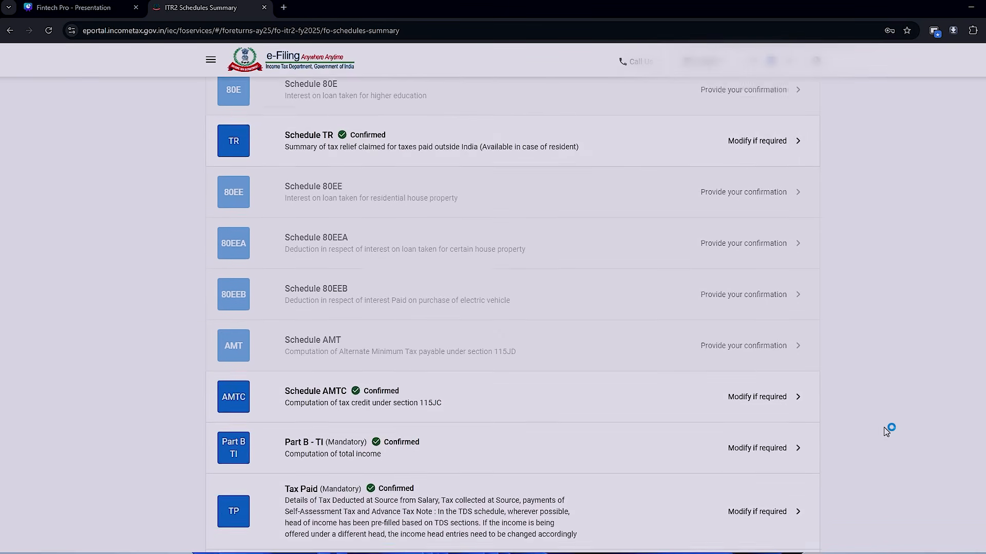
scroll(874, 418, up, 5)
scroll(874, 418, down, 5)
scroll(875, 418, down, 10)
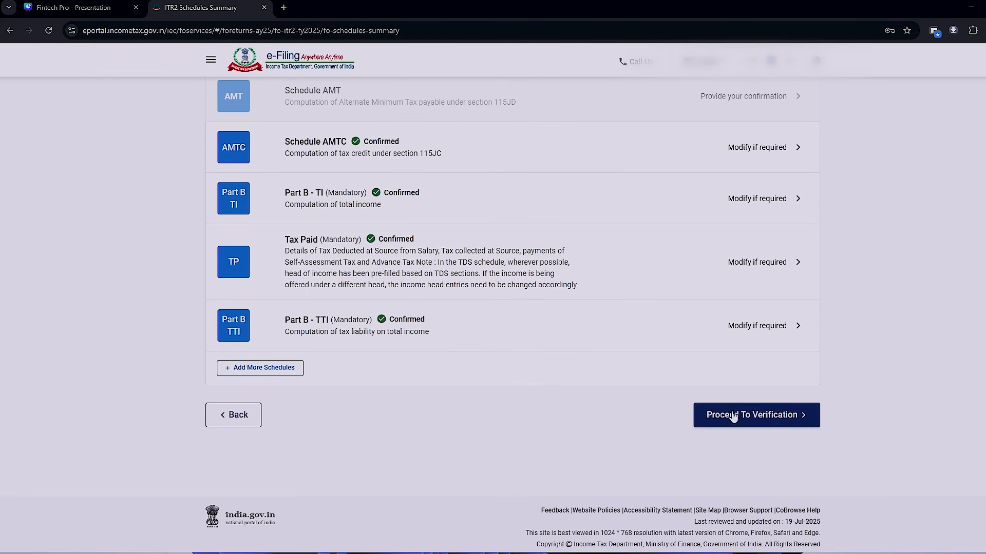
click(780, 421)
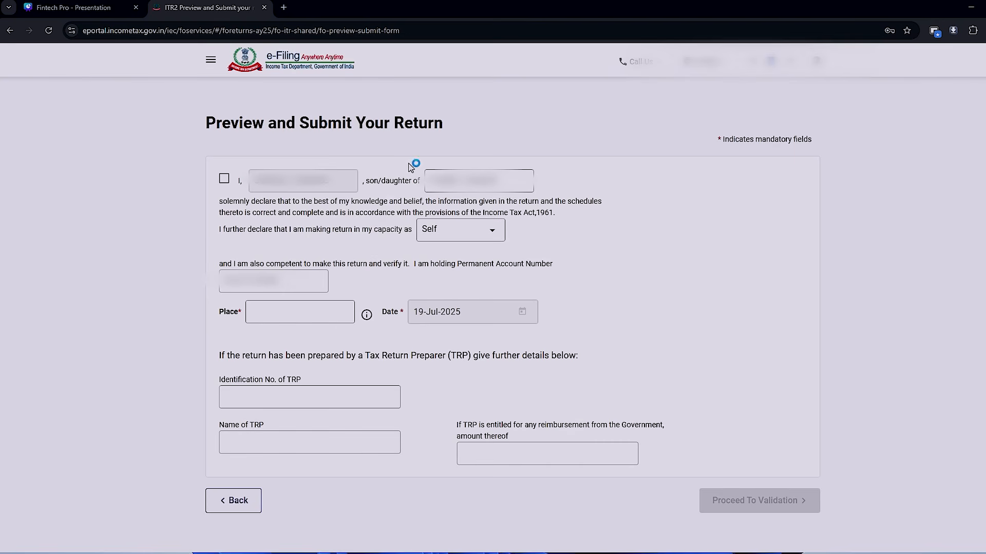
- Accept the declaration, enter DELHI as the place, and proceed to validation of the return
click(224, 179)
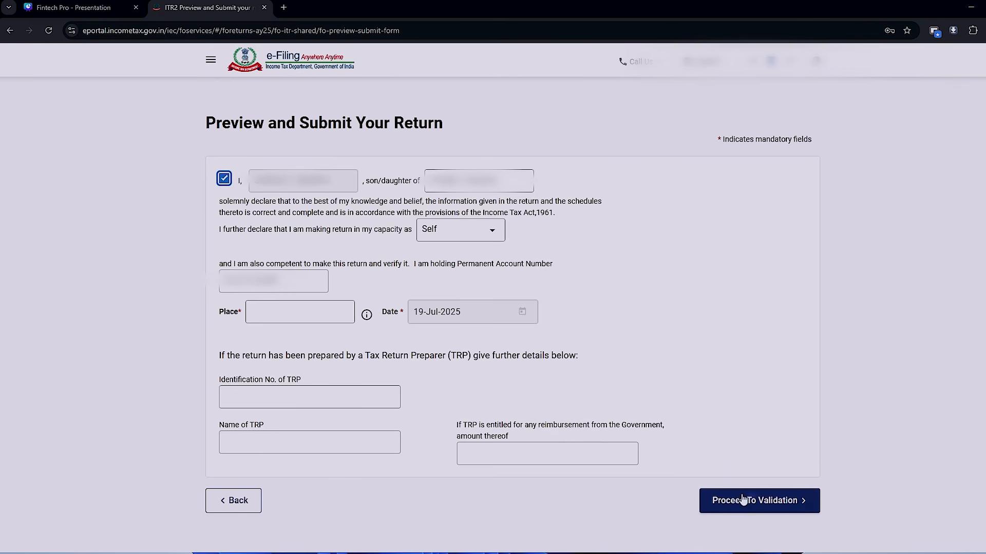
click(309, 313)
text(DELHI)
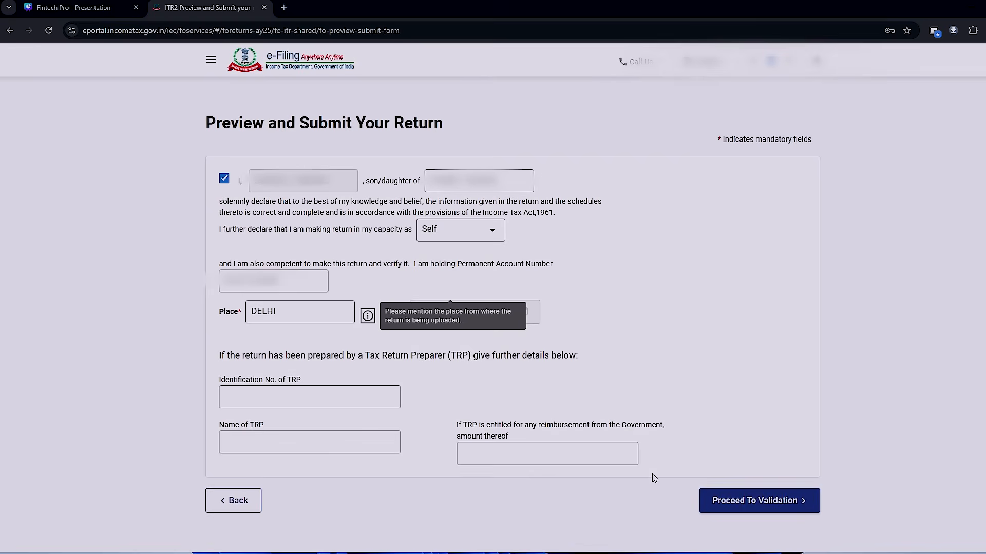
click(752, 503)
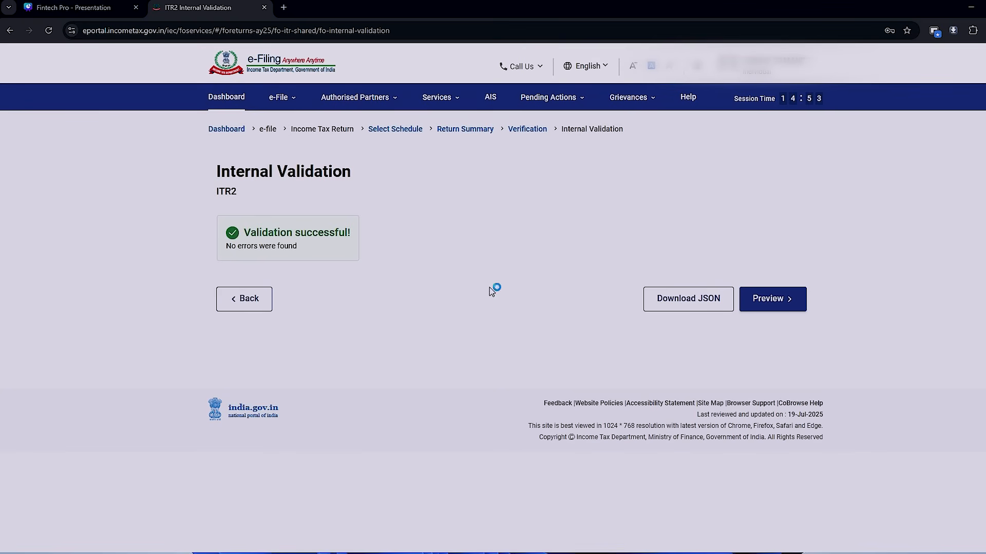
- Preview the completed ITR-2 return and run the upload level validation
click(772, 309)
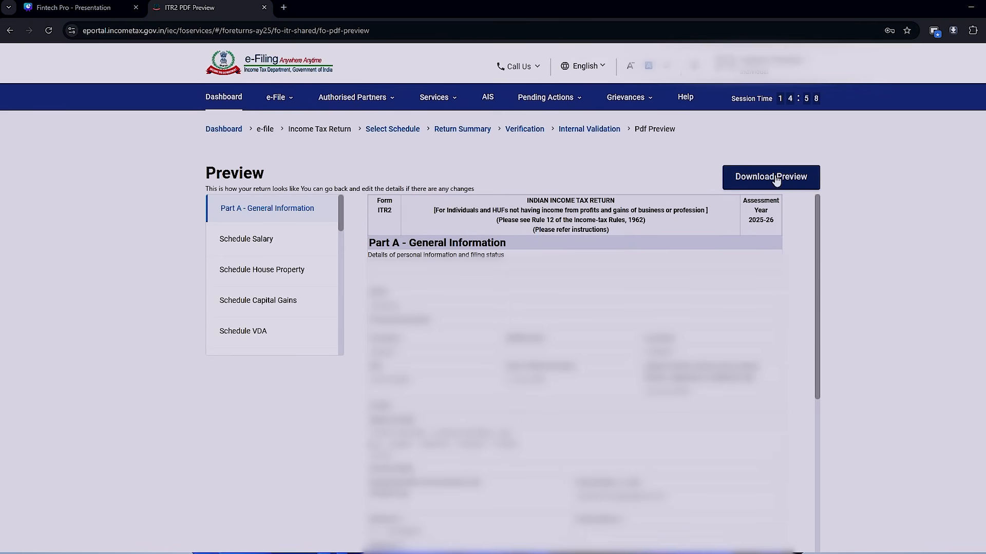
scroll(556, 388, down, 3)
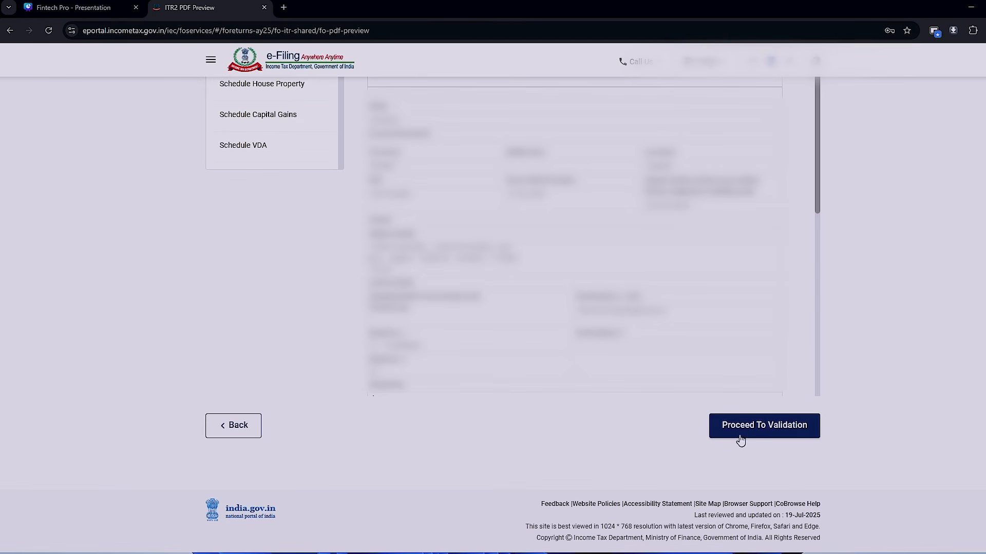
click(744, 427)
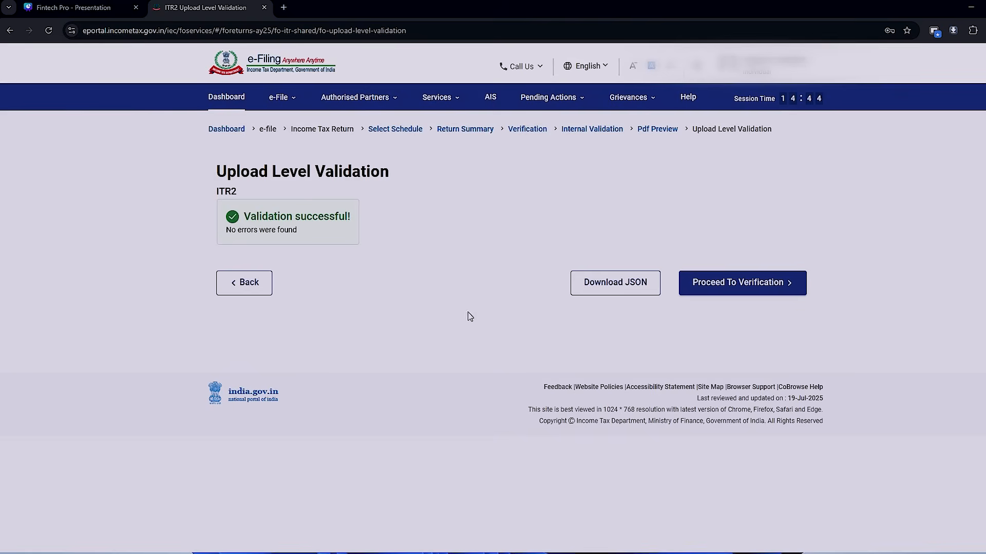
- Proceed to verification with E-Verify Now and choose OTP on the mobile number registered with Aadhaar as the method
click(743, 287)
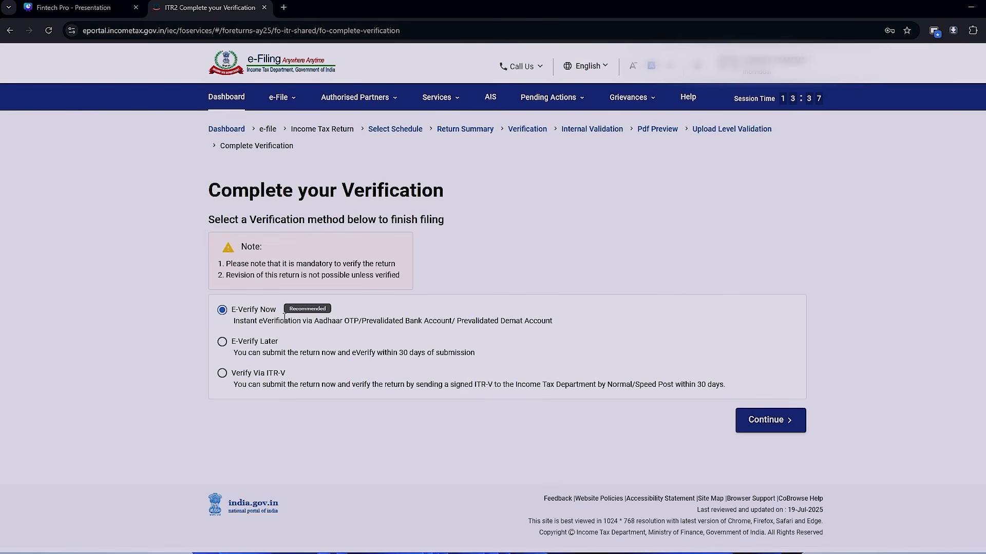
click(761, 420)
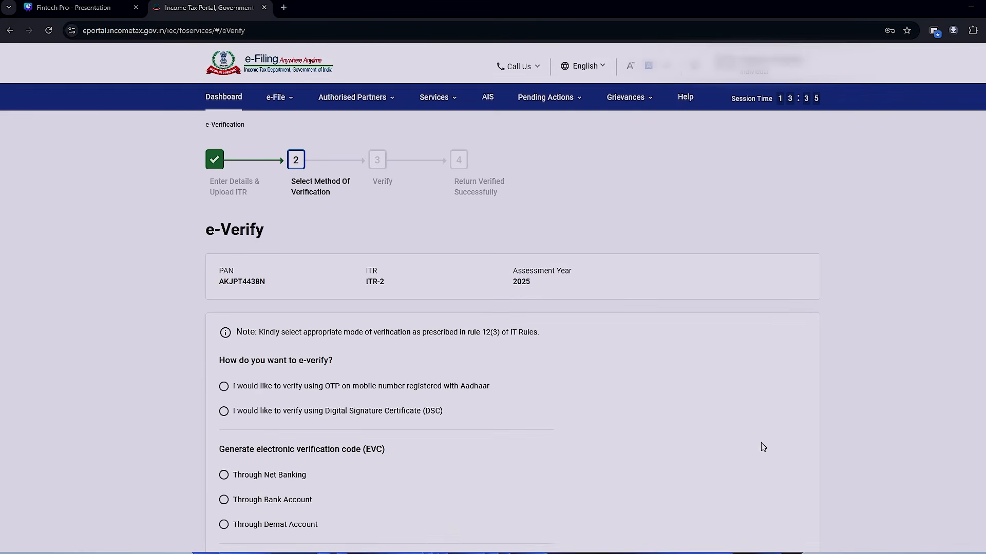
scroll(649, 336, down, 2)
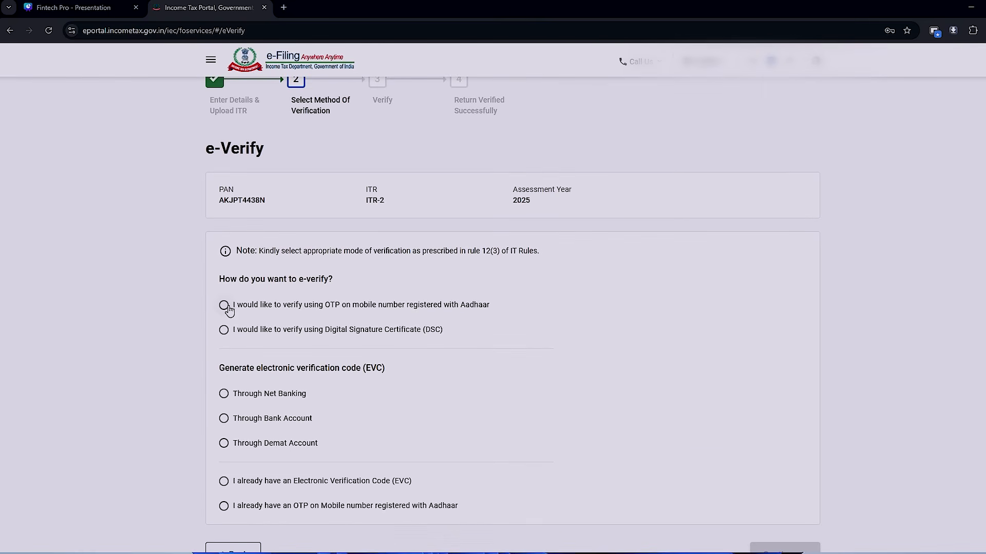
click(227, 307)
scroll(636, 377, down, 2)
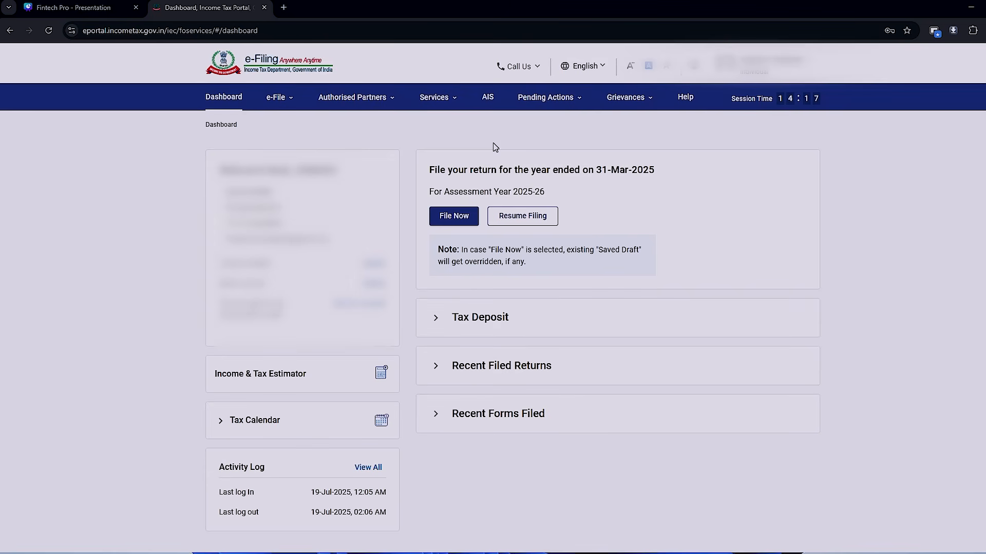
- Reopen the saved ITR-2 draft for Assessment Year 2025-26 and list its deduction schedules for selection
click(454, 218)
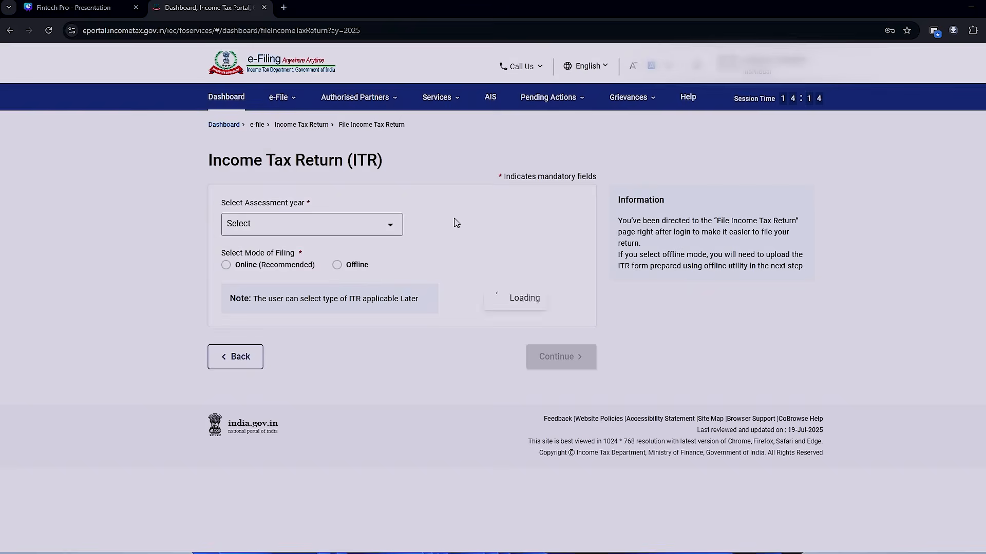
click(765, 296)
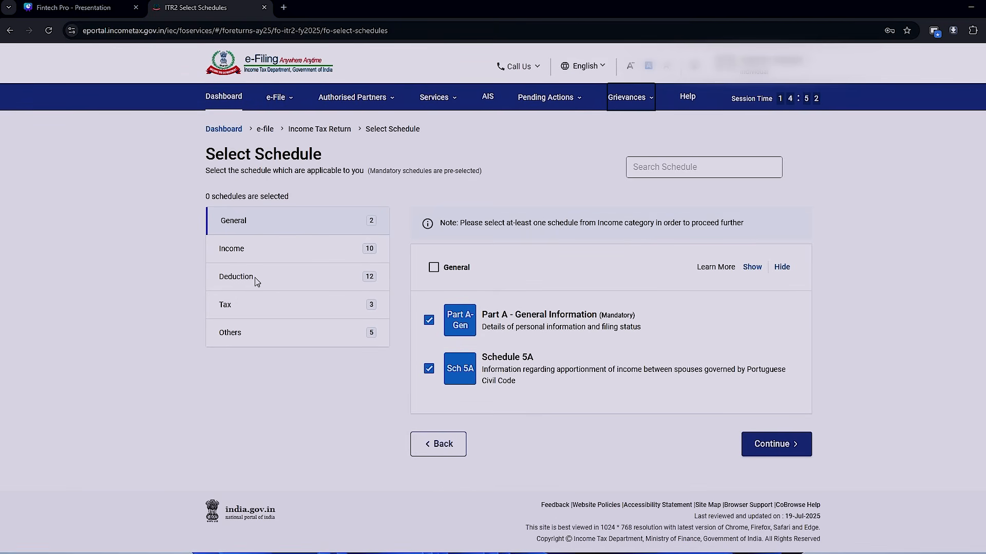
click(255, 277)
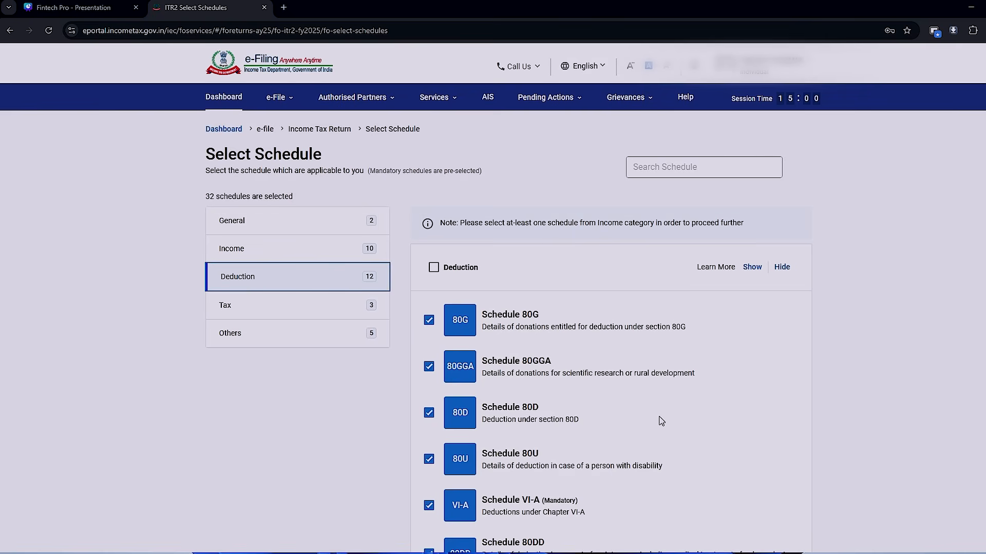
- Deselect all optional deduction schedules, keeping only the mandatory Schedule VI-A
click(433, 267)
scroll(391, 244, down, 2)
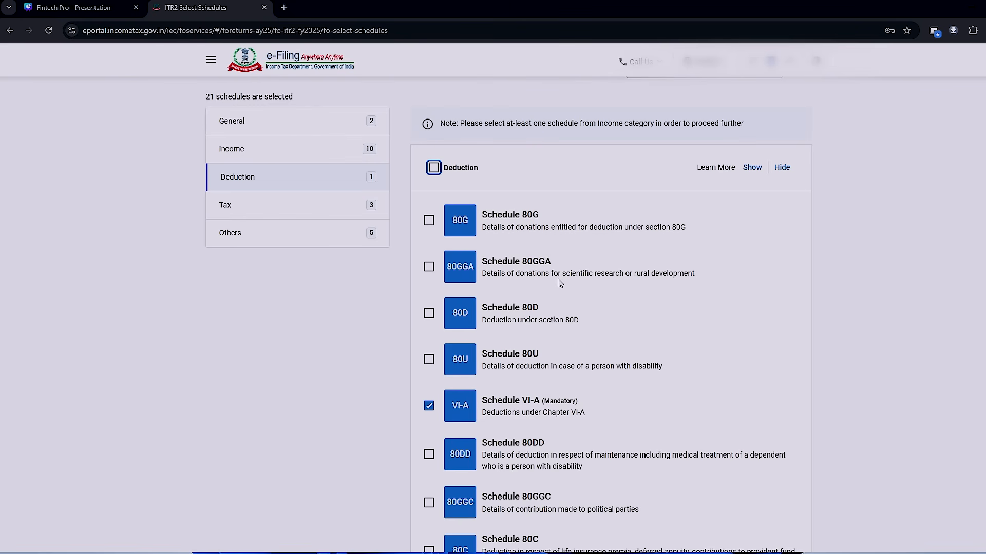
scroll(559, 280, down, 1)
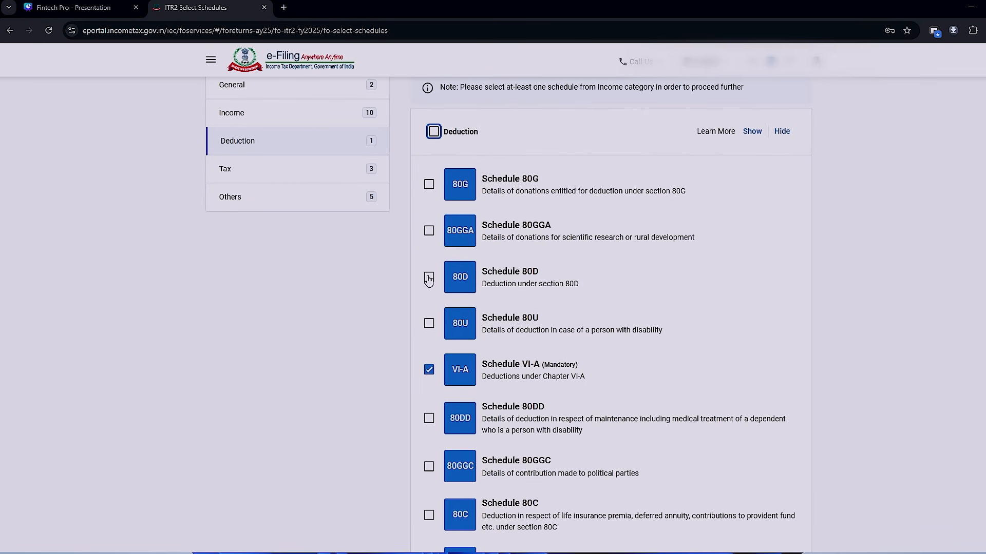
- Select Schedule 80D and Schedule 80C among the deductions, and continue to the return summary, skipping the schedule questions
click(428, 278)
scroll(687, 334, down, 2)
scroll(687, 334, up, 1)
click(429, 239)
click(428, 239)
click(429, 334)
click(428, 479)
scroll(749, 316, down, 5)
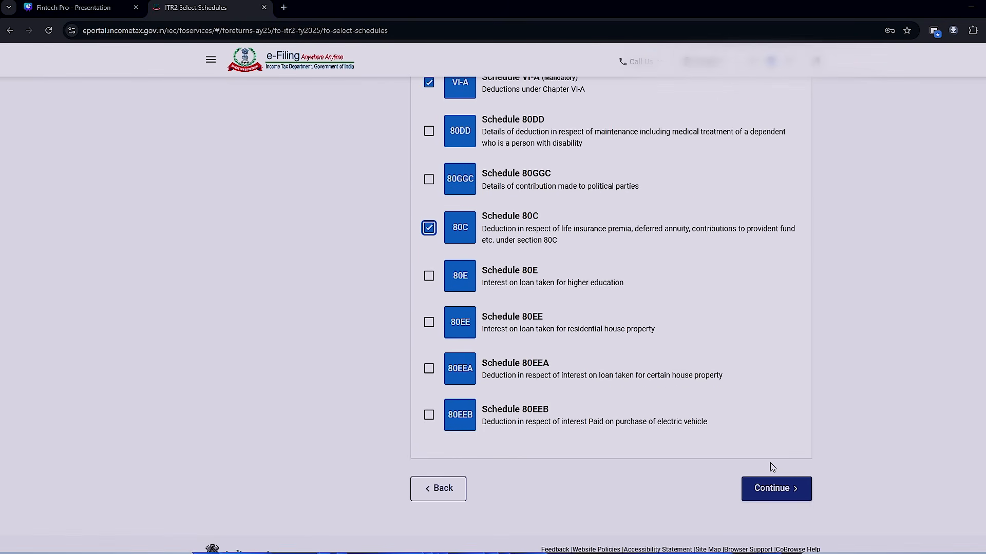
click(771, 487)
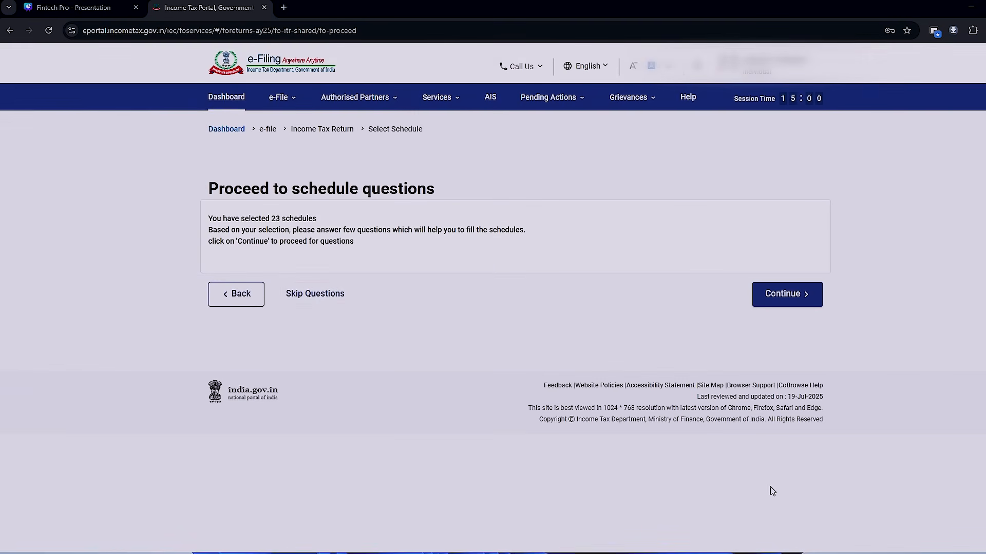
click(322, 301)
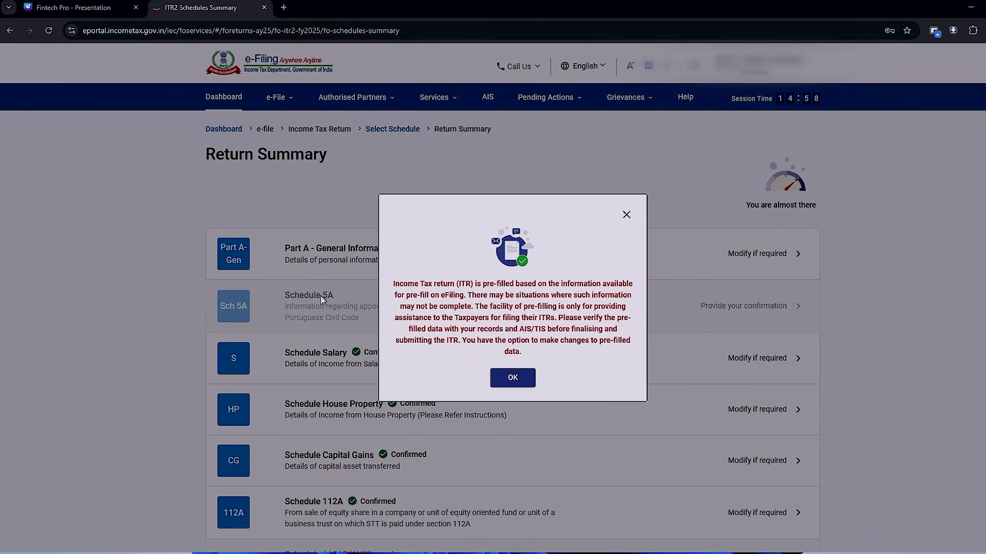
- Dismiss the pre-fill notice, set Part A - General Information's filing status to Yes for opting out of the new tax regime, and confirm the schedule
click(510, 377)
scroll(616, 301, down, 2)
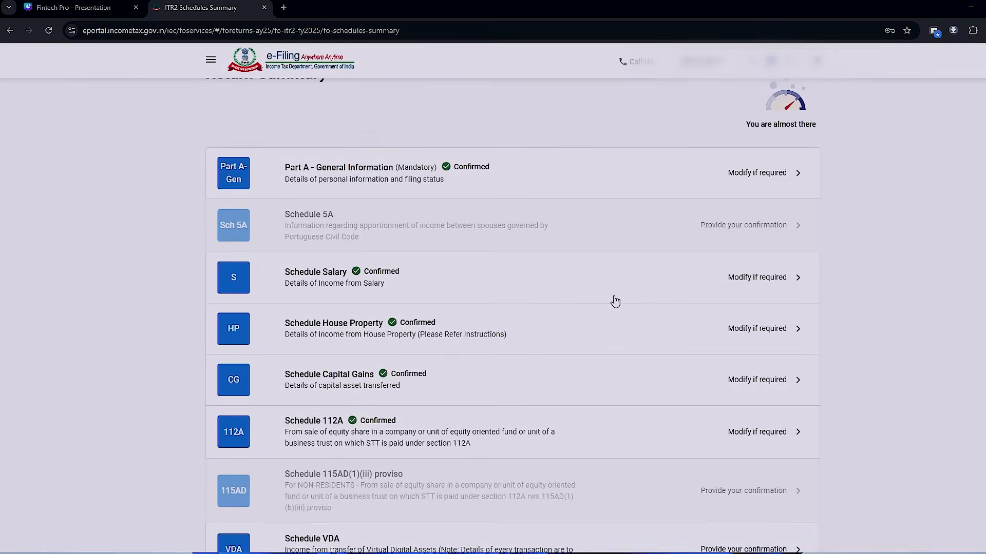
click(491, 189)
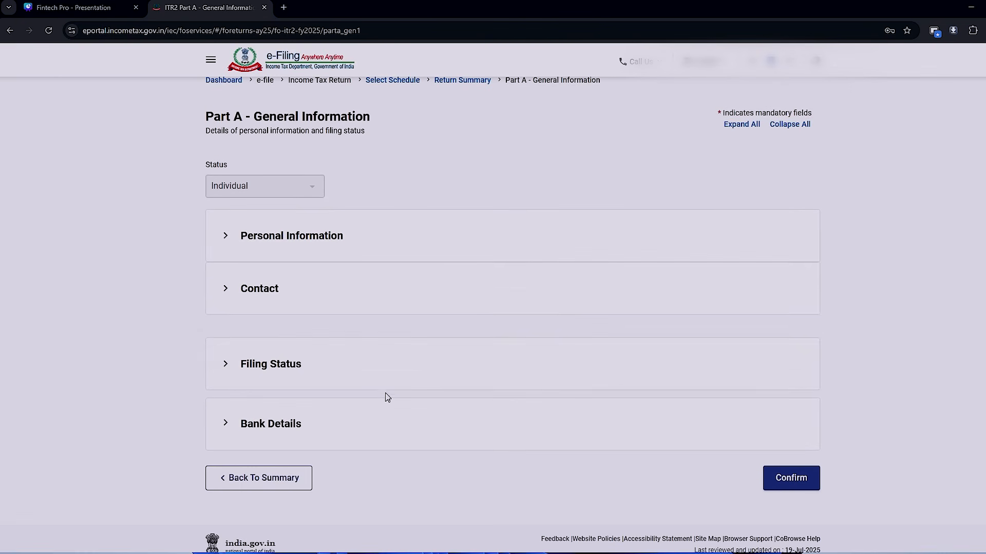
click(227, 377)
scroll(324, 416, down, 5)
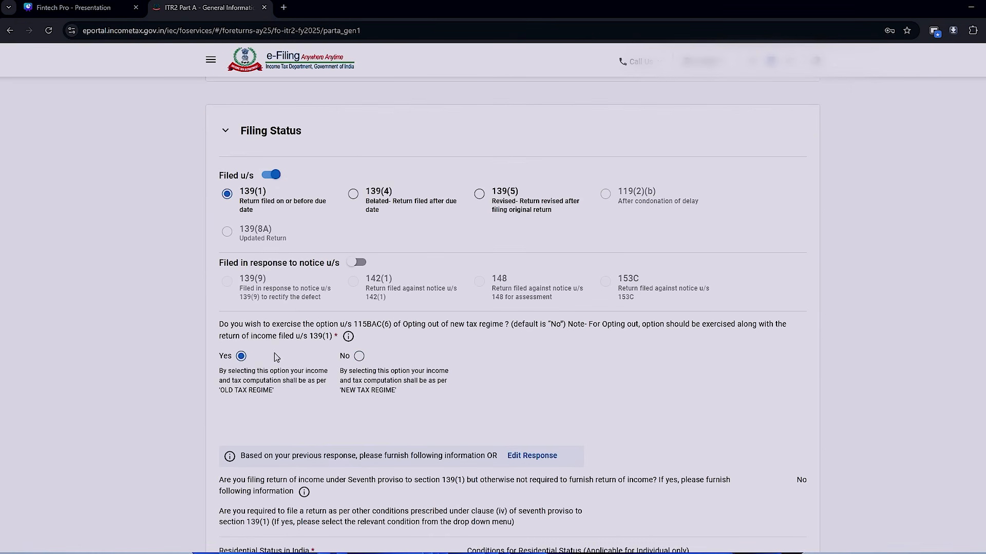
click(241, 356)
scroll(513, 385, down, 15)
click(787, 442)
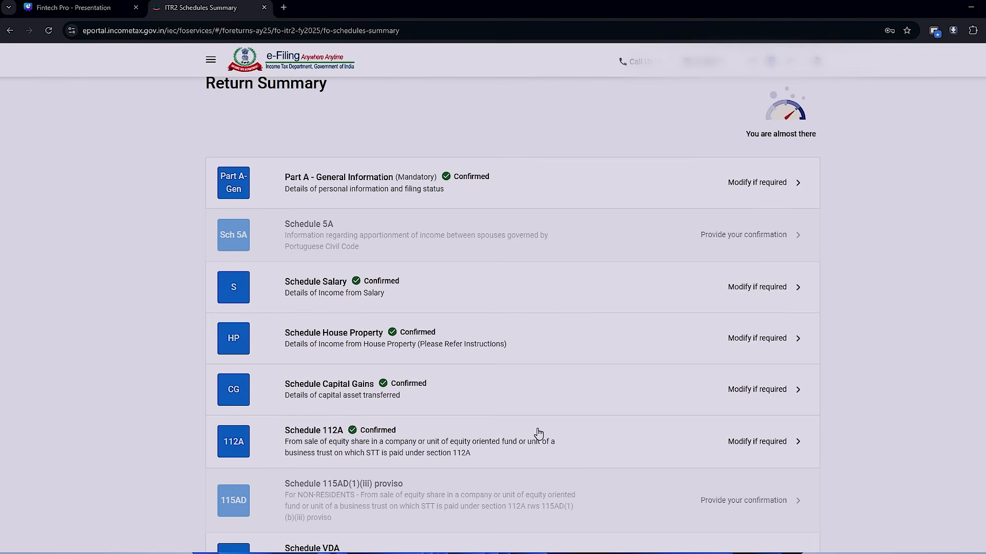
- Expand the section 10 exempt allowances in Schedule Salary, and switch to Excel to view the exemptions in the salary, exemptions and deductions sheet
click(503, 297)
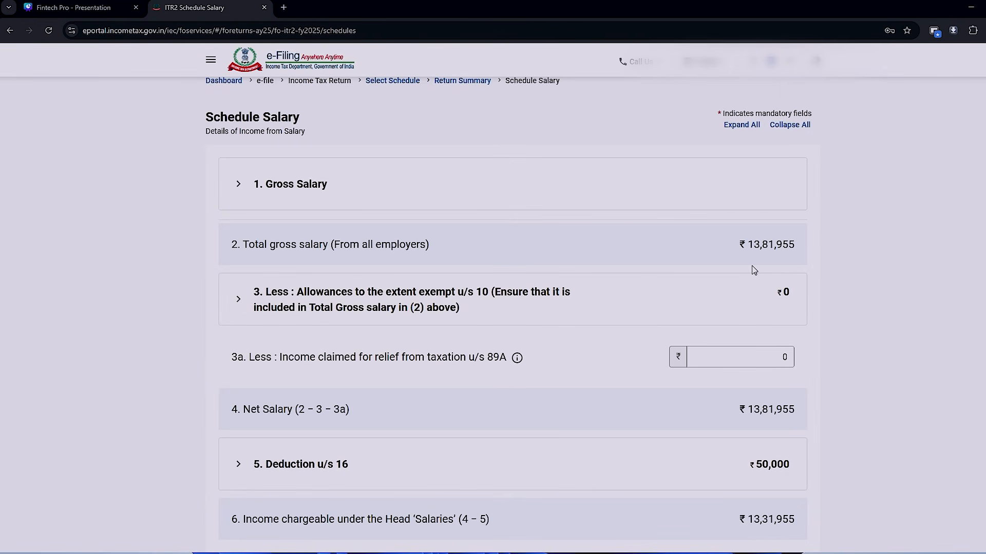
scroll(754, 270, down, 2)
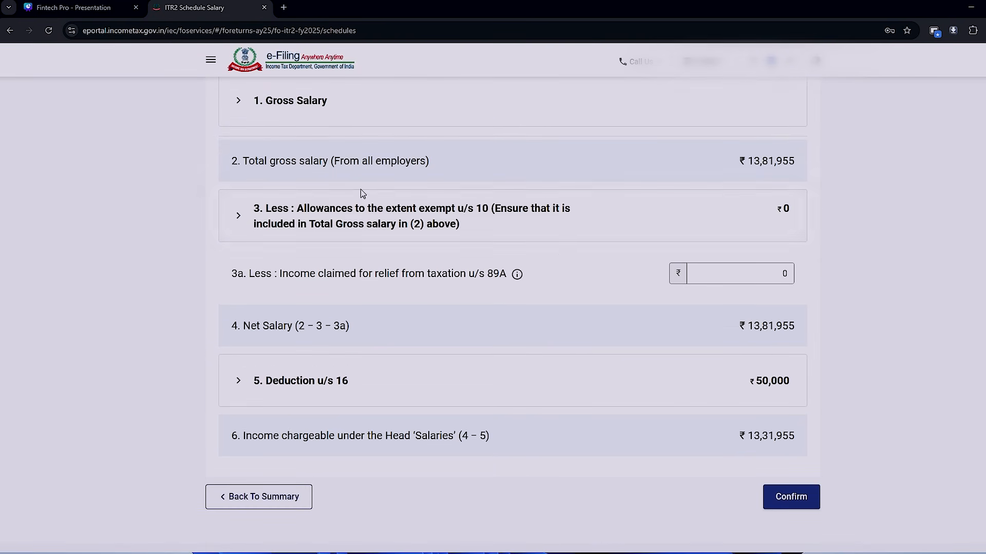
click(245, 229)
key(alt+Tab)
key(Tab)
key(Tab)
key(Tab)
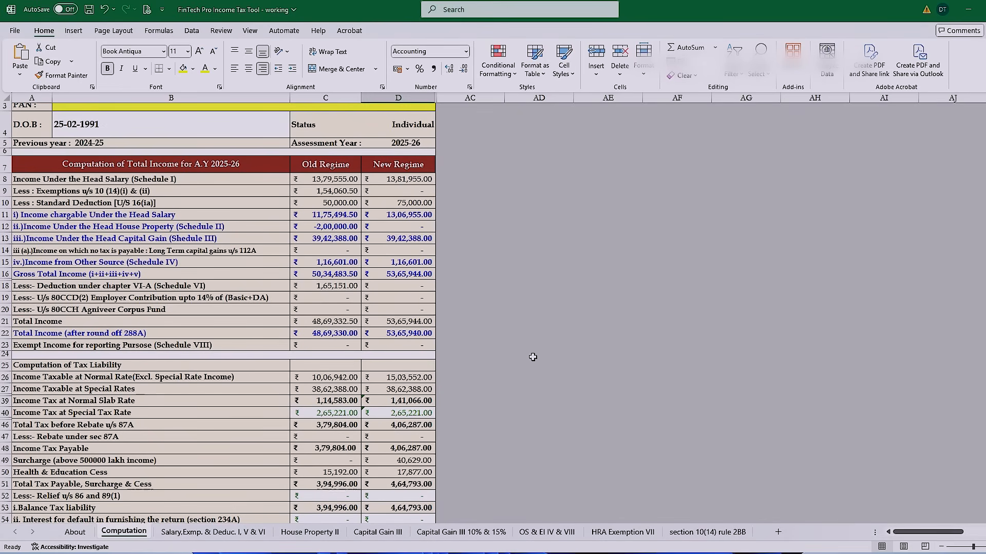
click(214, 531)
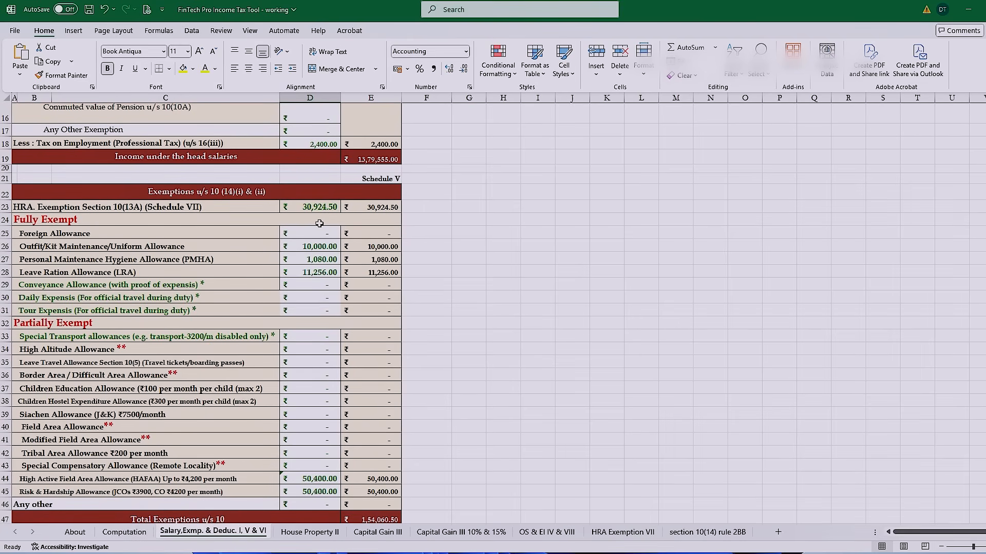
key(alt+Tab)
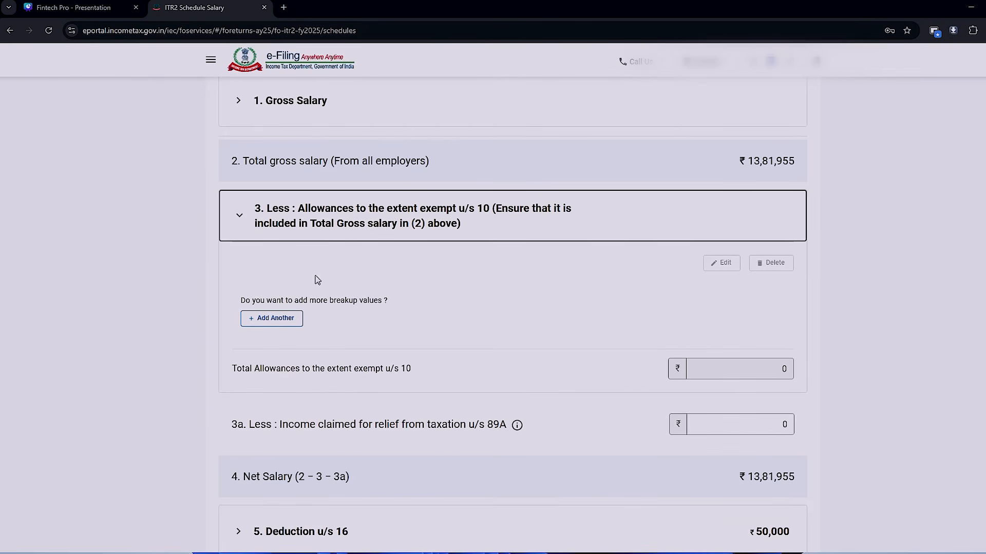
- Start a Sec 10(14)(i) exempt allowance entry, and sum the High Active Field Area and Risk & Hardship allowances in the Excel sheet
click(264, 319)
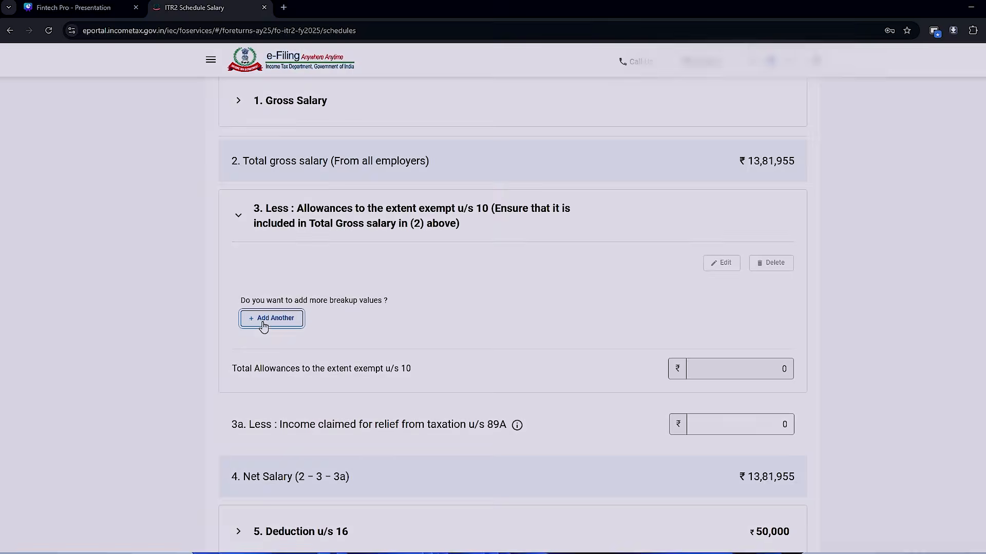
click(277, 259)
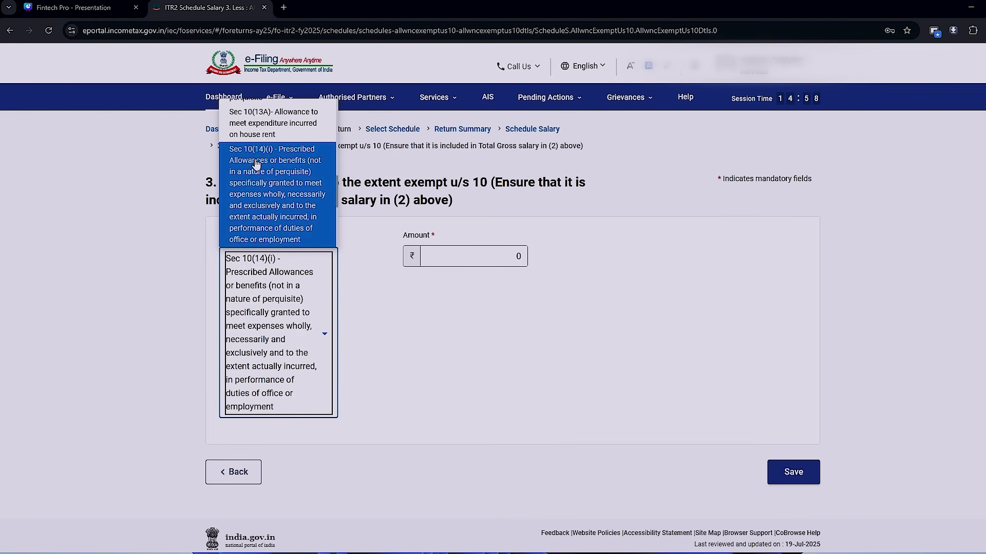
click(257, 166)
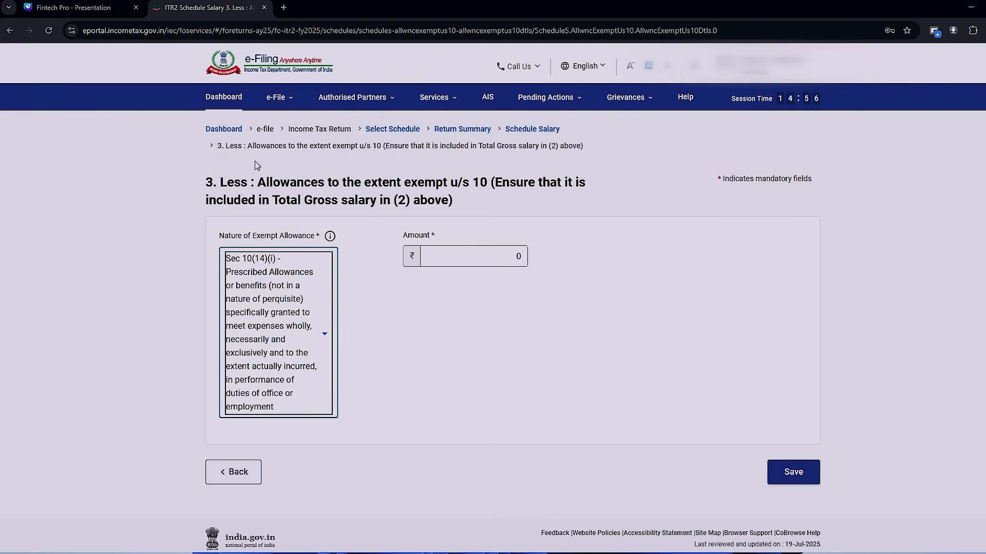
key(alt+Tab)
scroll(491, 340, down, 1)
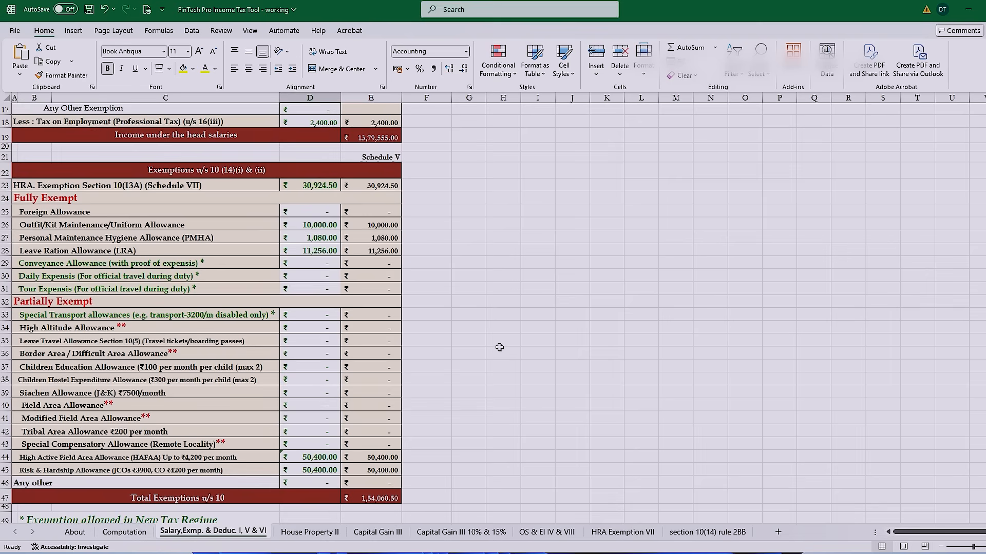
click(318, 460)
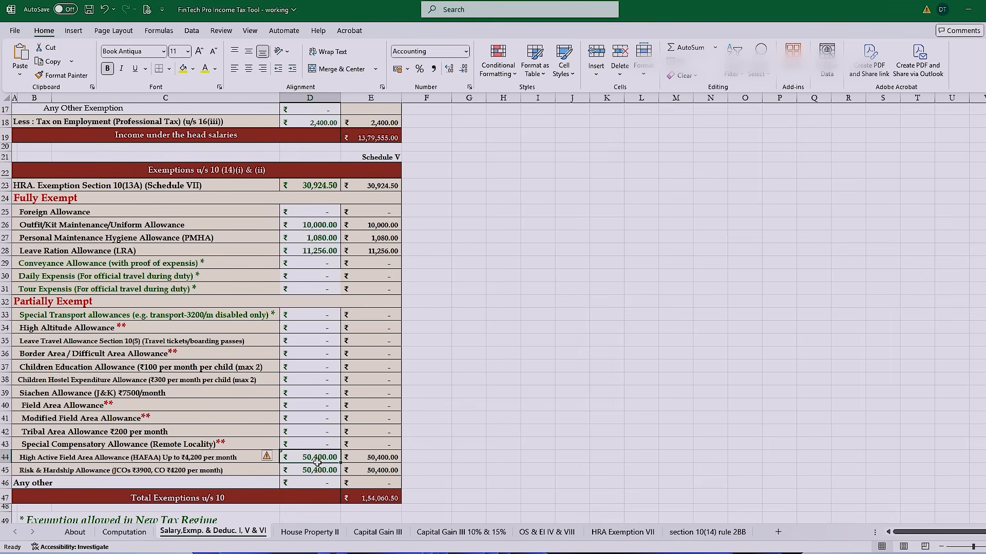
drag(317, 462, 318, 470)
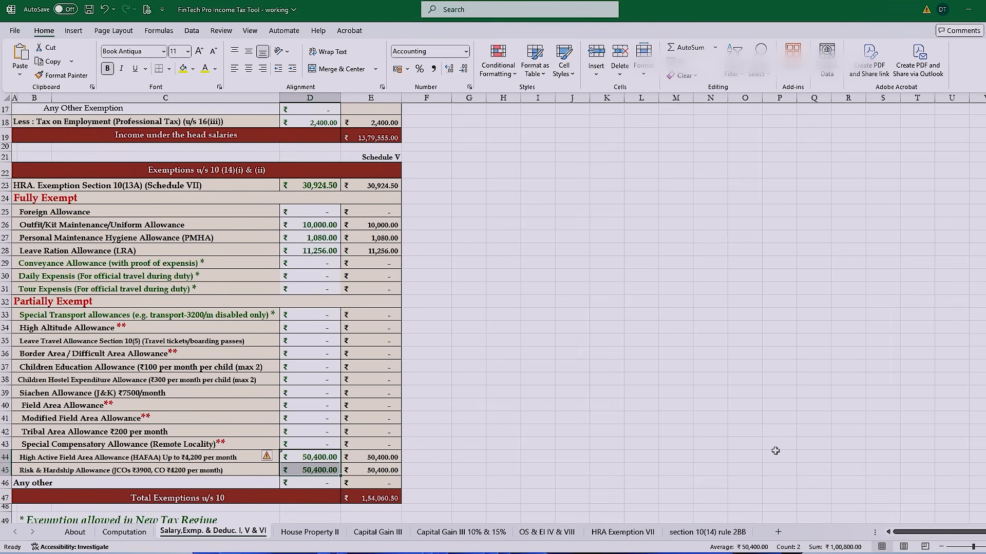
- Set the Sec 10(14)(i) allowance amount to 100800 in the return and save the entry
key(alt+Tab)
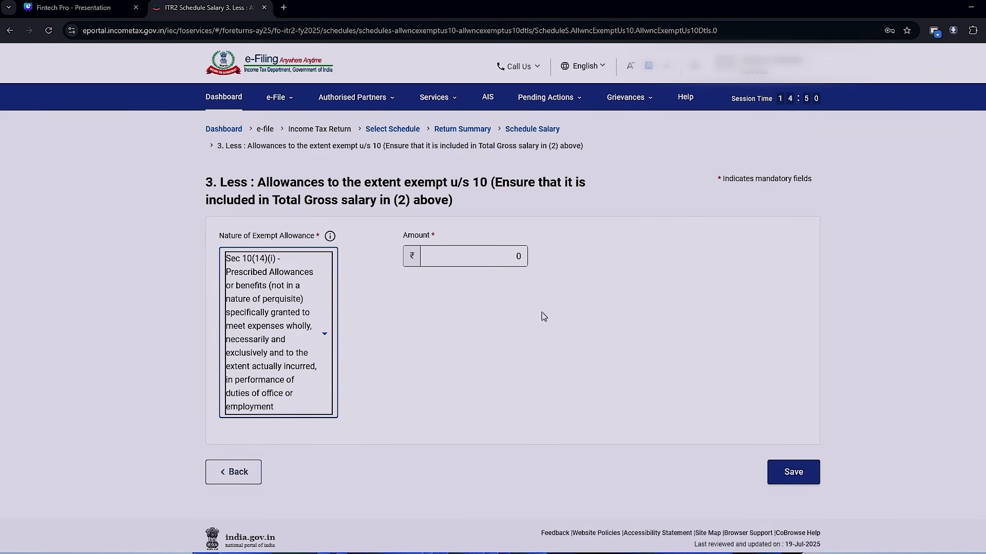
click(513, 257)
text(100800)
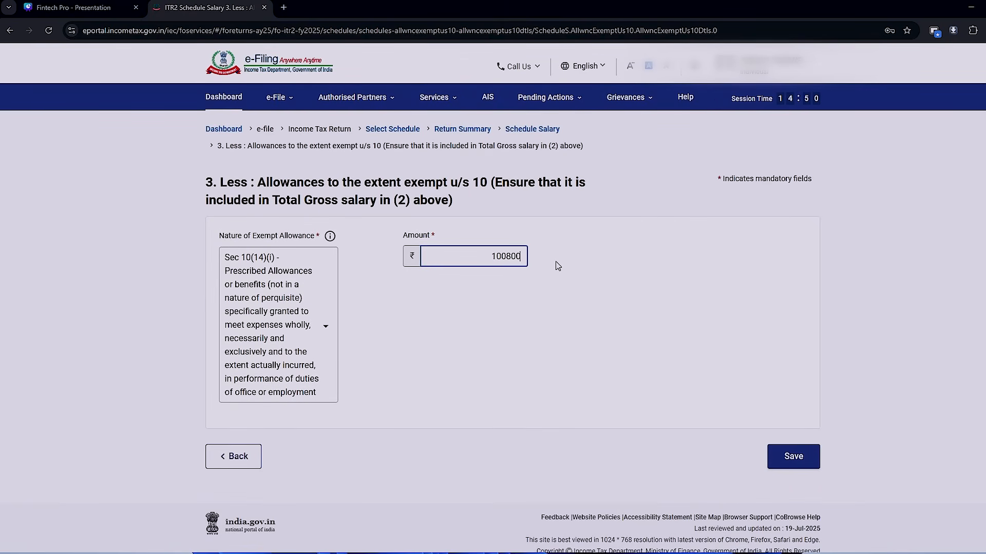
click(795, 456)
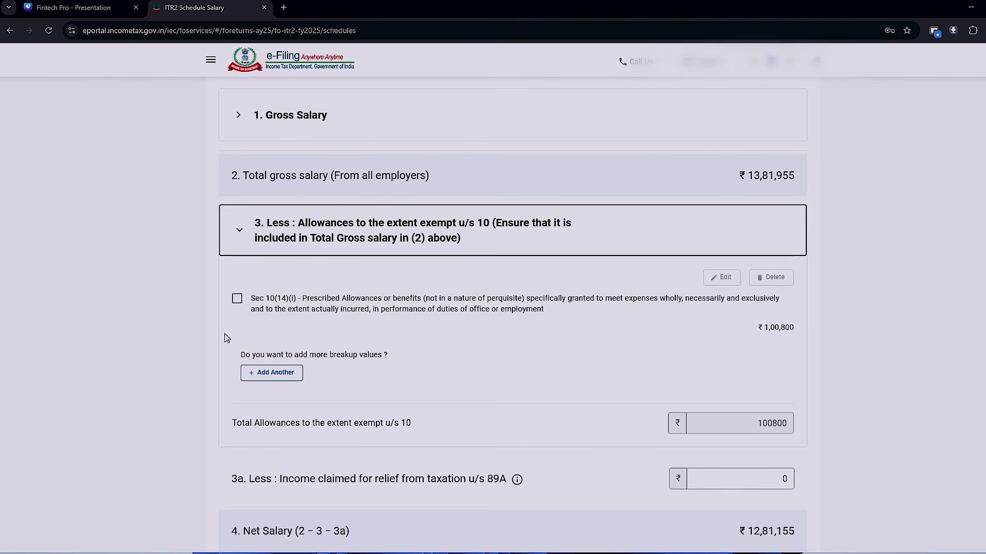
- Add a Sec 10(14)(ii) exempt allowance of 22336, using the sum of the uniform, PMHA and leave ration allowances from the Excel sheet
click(281, 374)
click(277, 252)
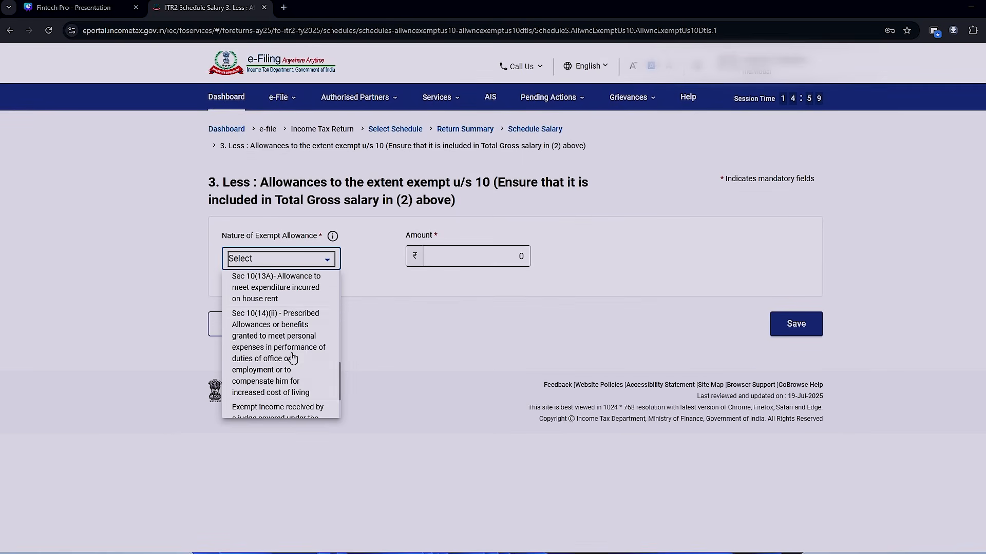
click(304, 342)
key(alt+Tab)
drag(313, 225, 319, 256)
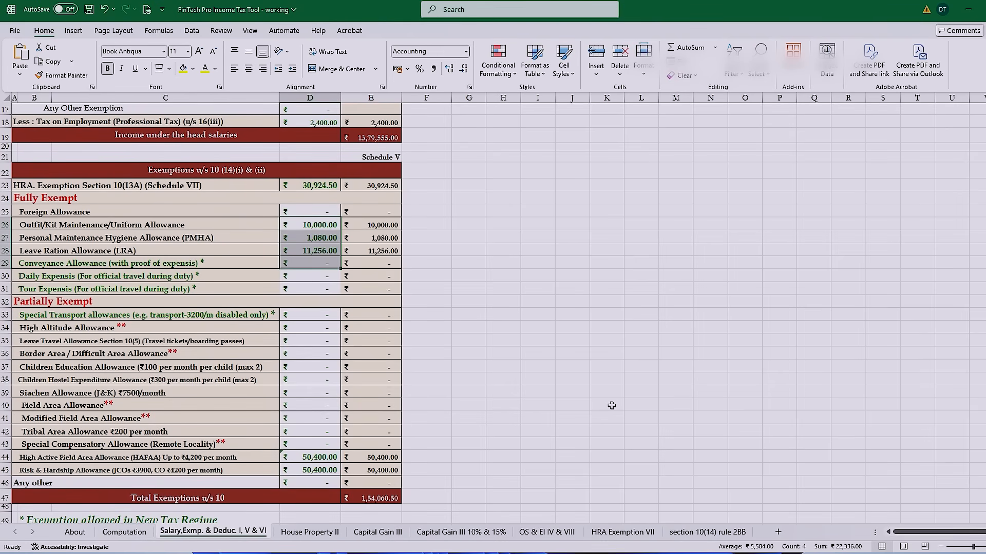
key(alt+Tab)
key(Tab)
text(22)
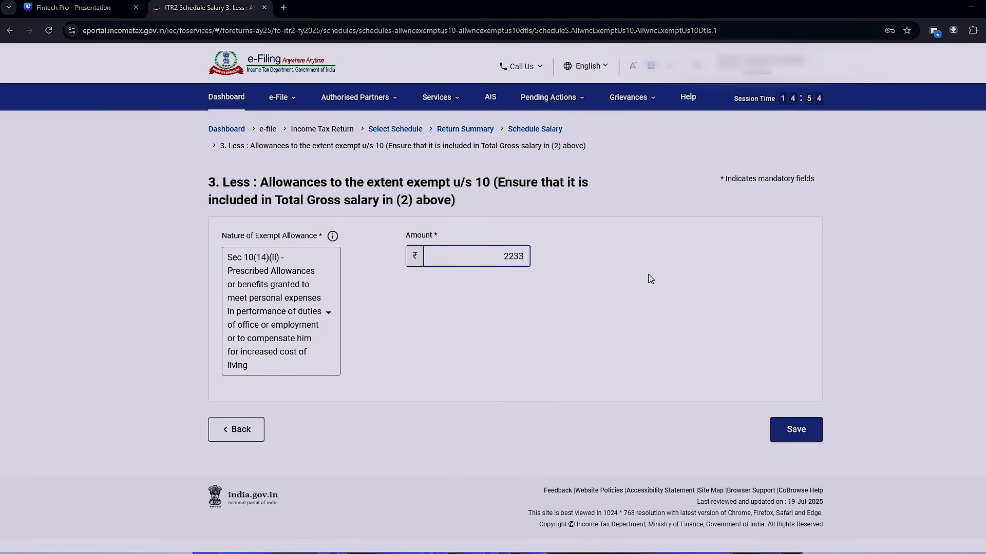
- Check the partially exempt allowances and the HRA exemption in the Excel exemptions sheet, and return to Schedule Salary
key(alt+Tab)
drag(313, 319, 301, 429)
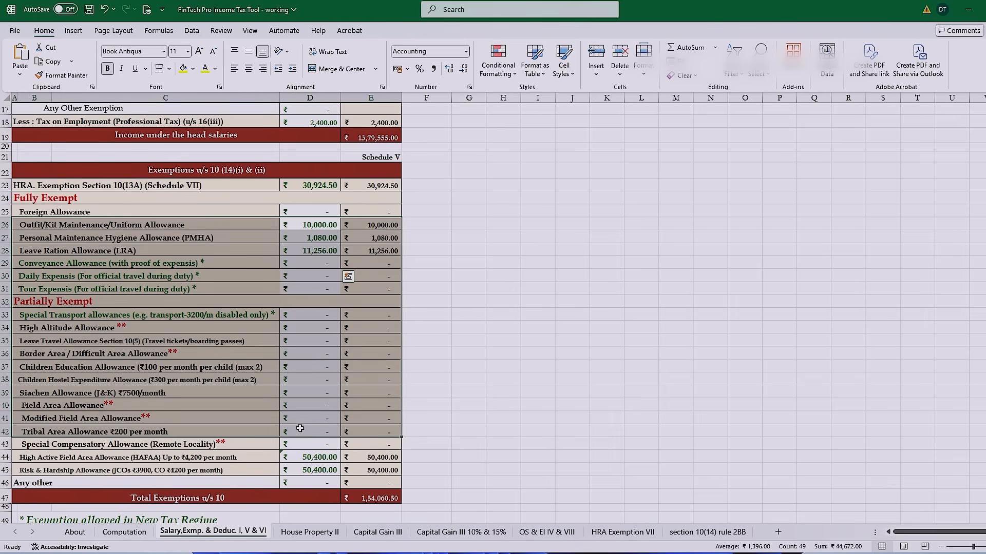
click(306, 467)
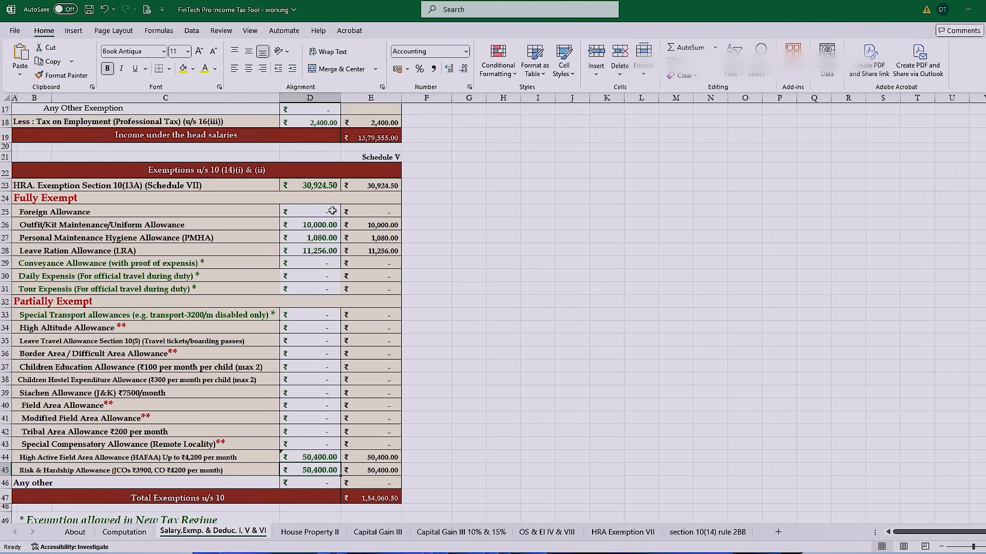
click(310, 188)
key(alt+Tab)
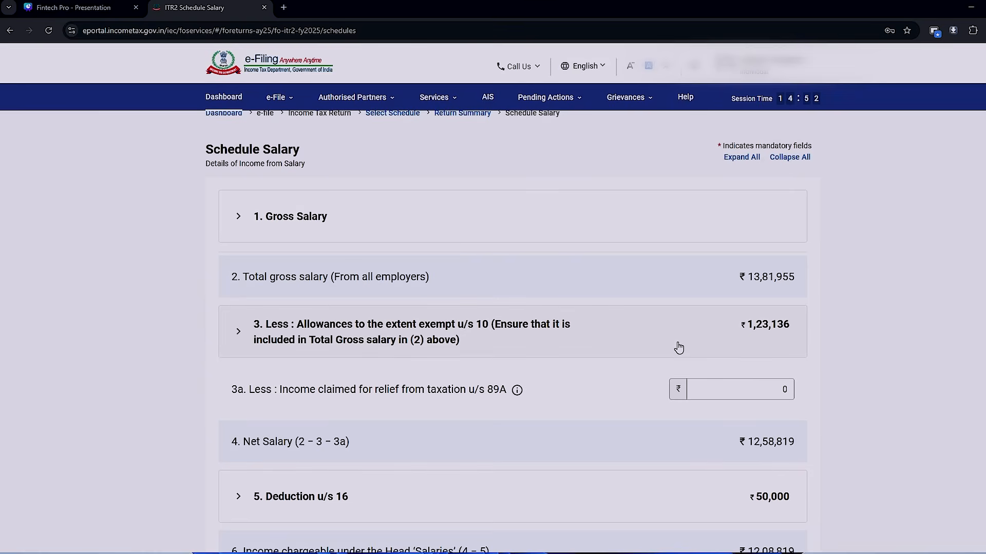
- Add a Sec 10(13A) house rent allowance entry to the exempt allowances and save it without entering an amount
scroll(678, 347, down, 2)
click(590, 213)
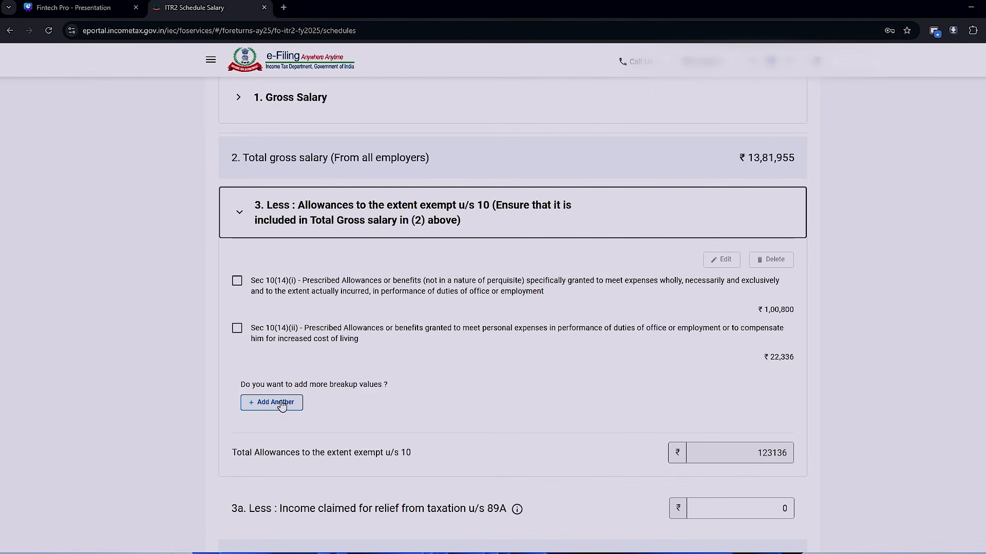
click(282, 404)
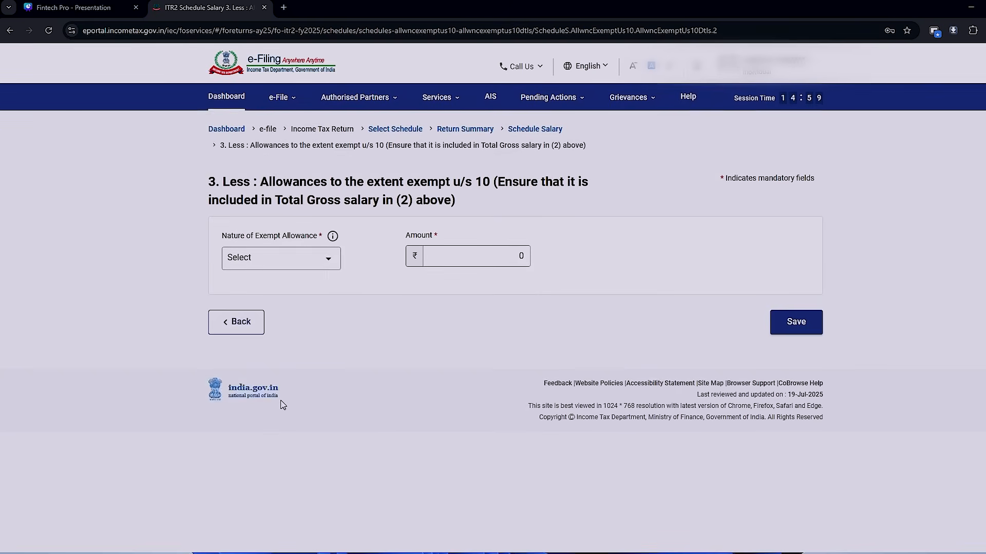
click(287, 258)
scroll(272, 370, down, 4)
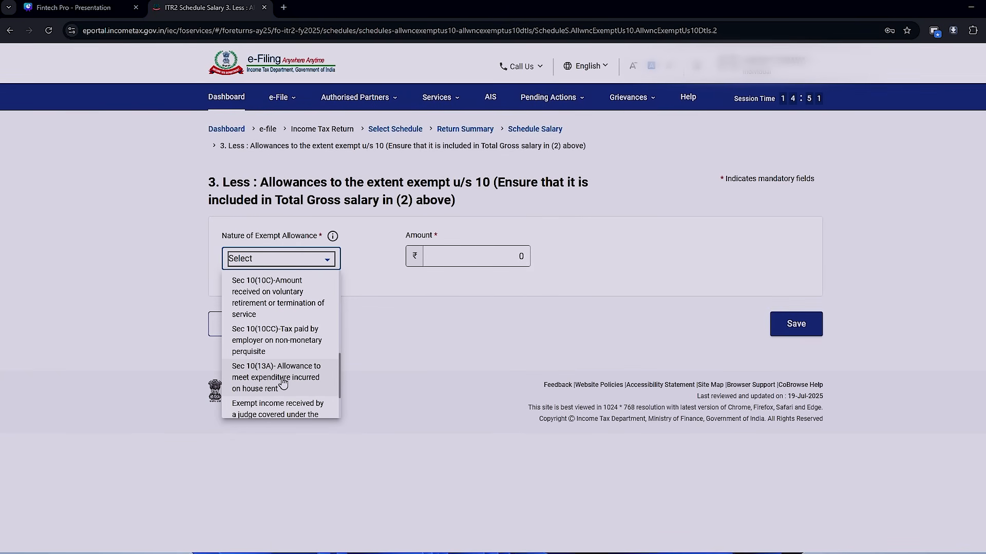
click(283, 383)
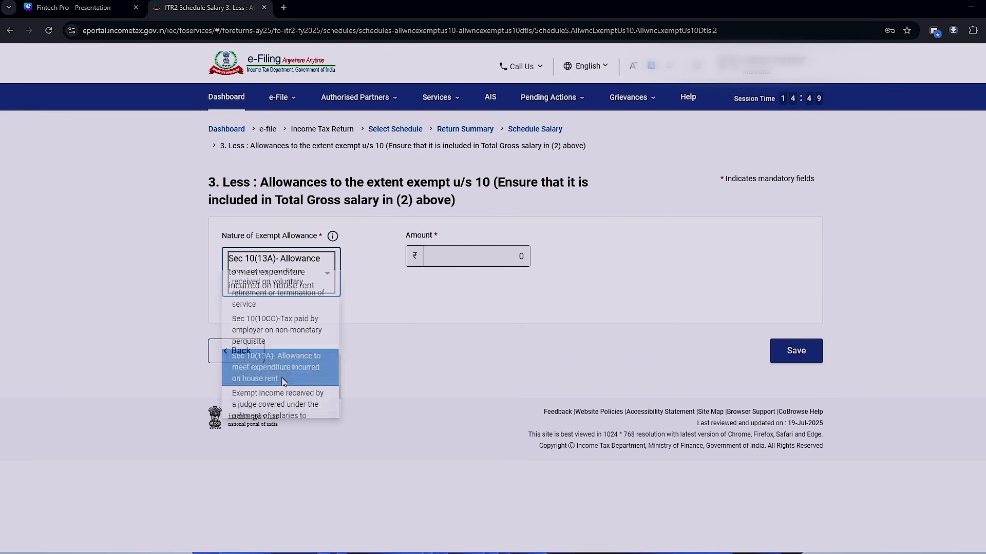
click(499, 263)
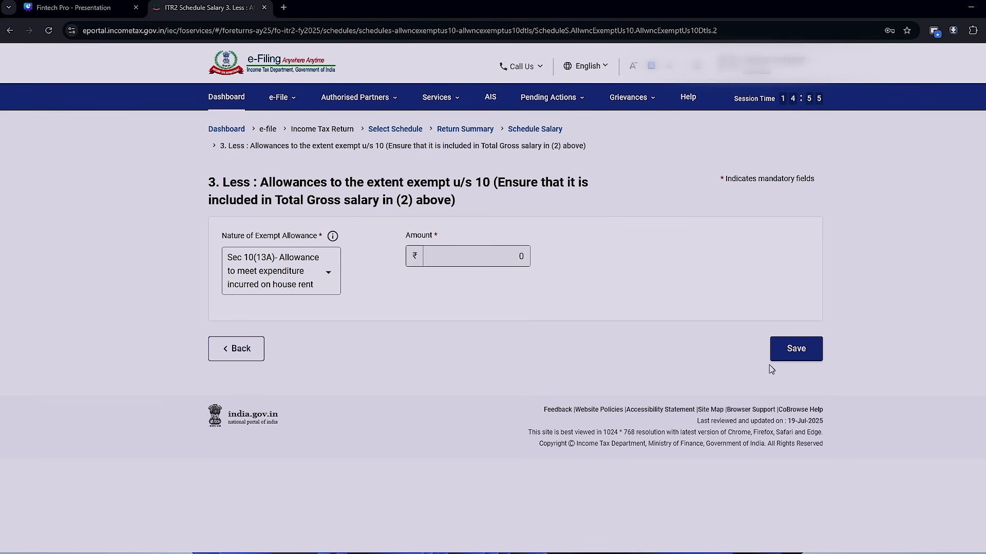
click(801, 352)
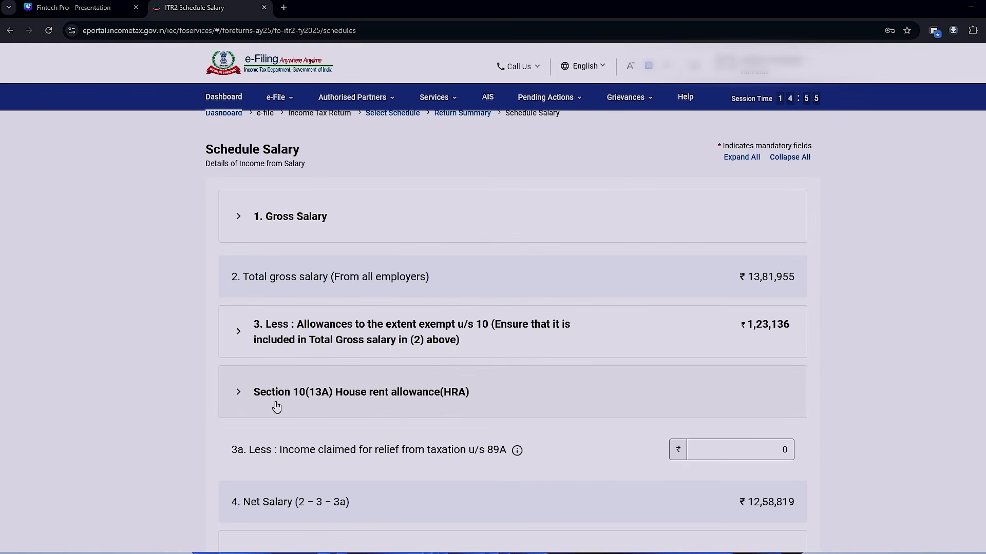
- Expand the Section 10(13A) House rent allowance details and set the place of work to Non Metro
click(243, 402)
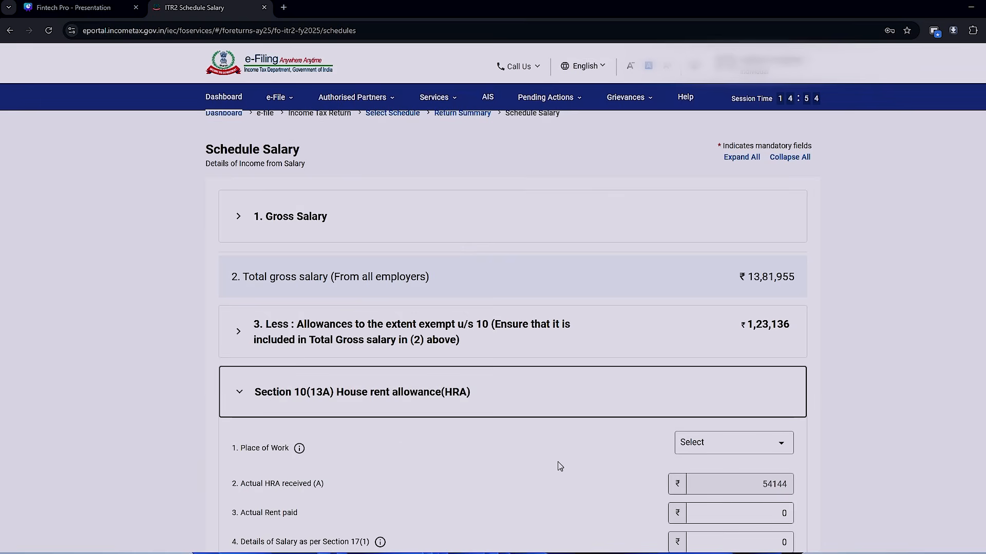
scroll(559, 462, down, 3)
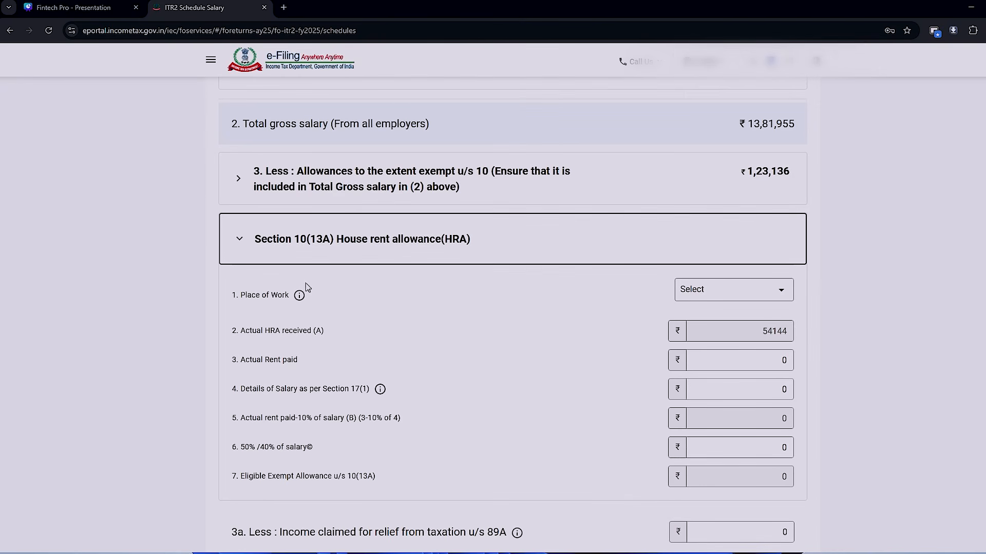
click(778, 295)
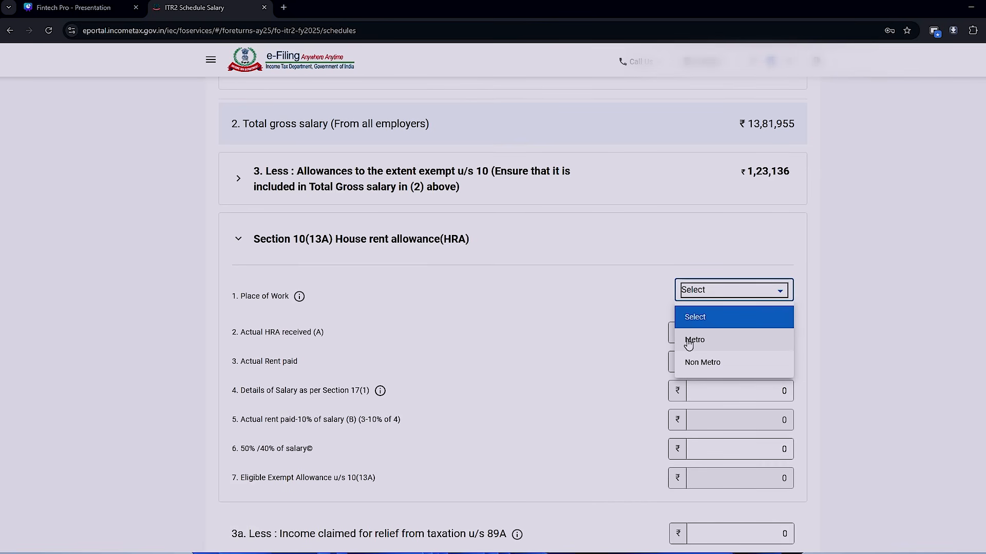
click(705, 364)
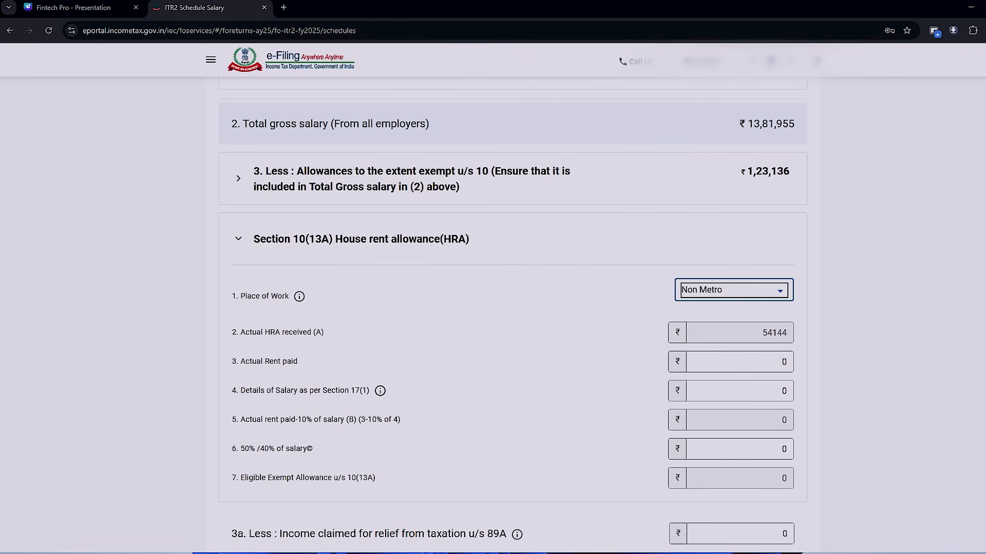
- Review the section 17(1) salary breakup in the Gross Salary details and return to Schedule Salary
scroll(512, 308, up, 4)
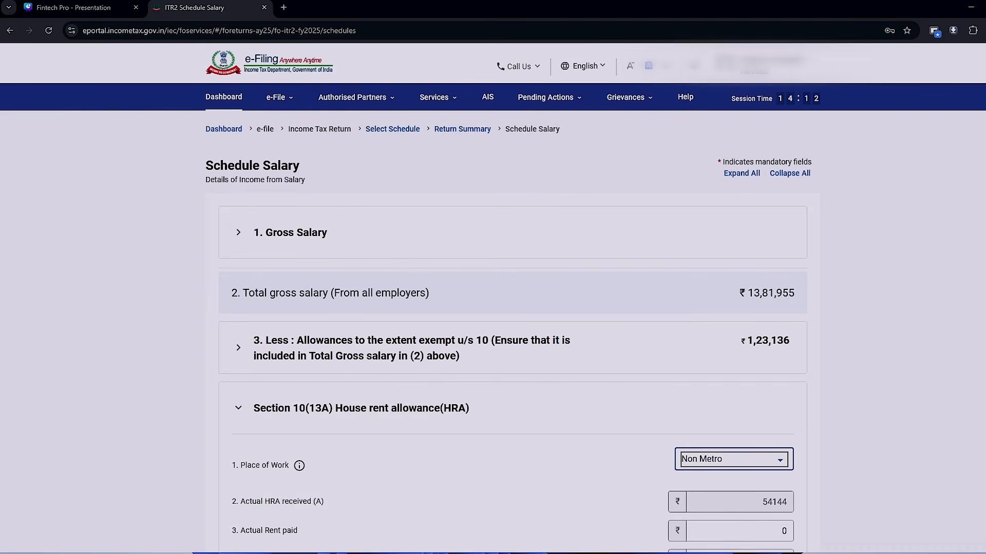
click(247, 239)
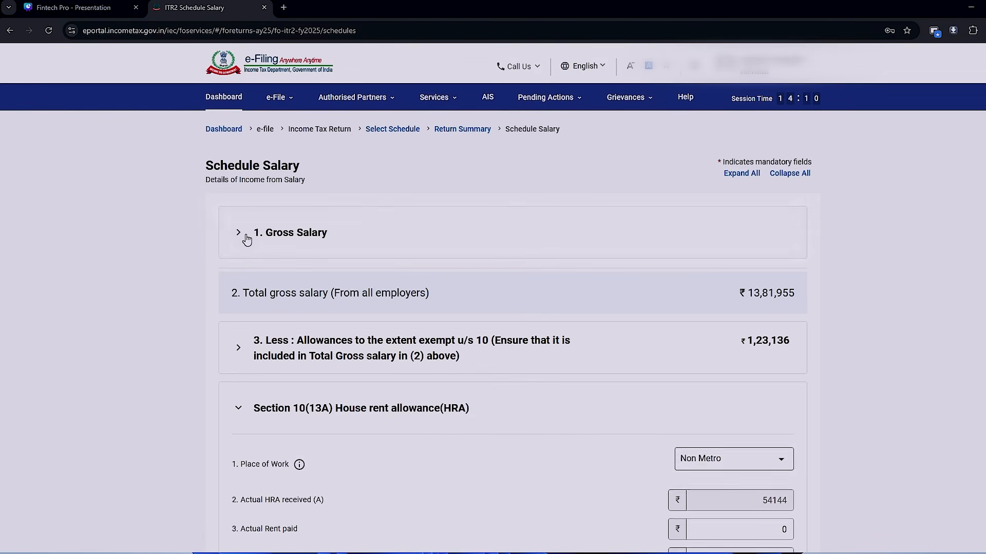
click(724, 284)
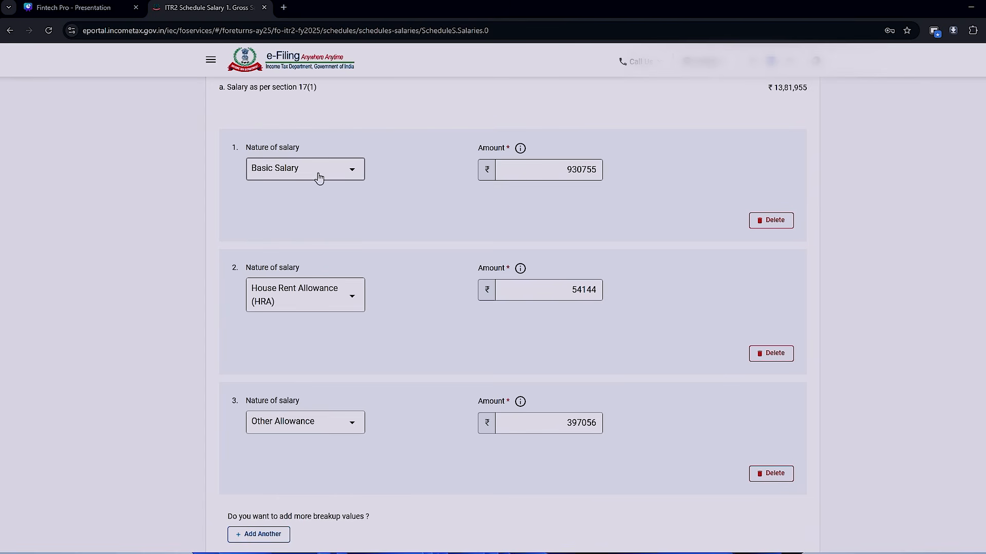
click(584, 180)
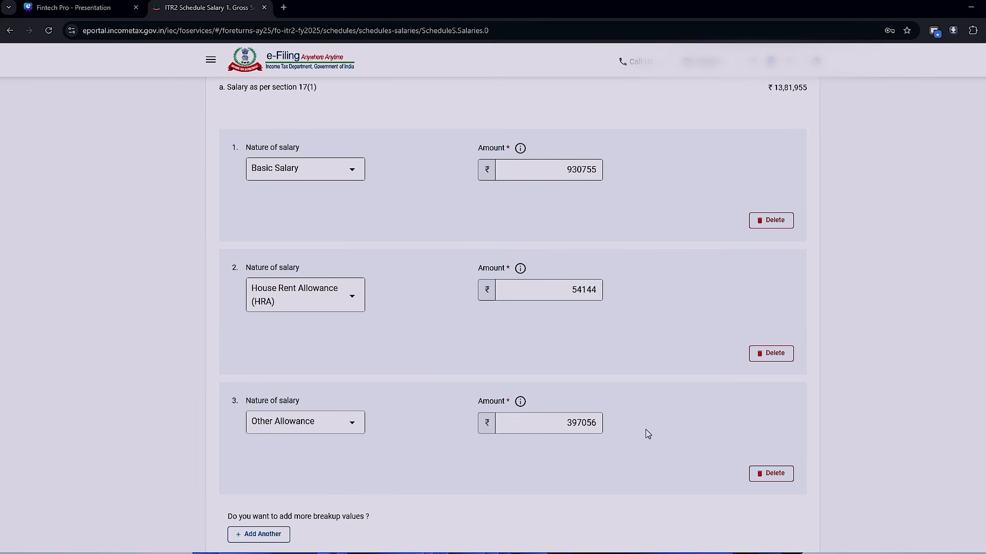
scroll(647, 434, down, 2)
scroll(648, 434, up, 1)
scroll(647, 434, up, 5)
scroll(648, 434, down, 8)
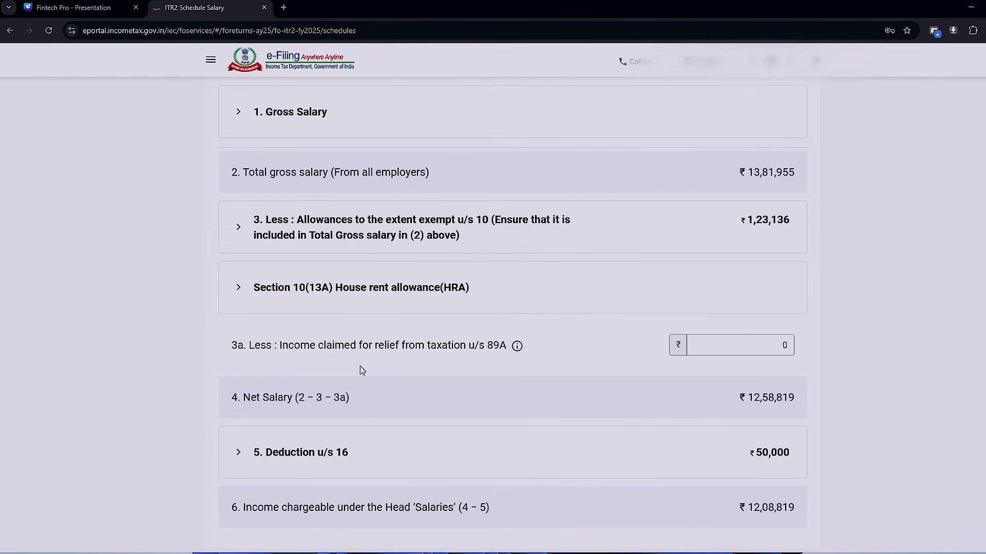
- In the Section 10(13A) HRA details, set the actual rent paid to 124000, taken from the Excel HRA exemption sheet
click(237, 288)
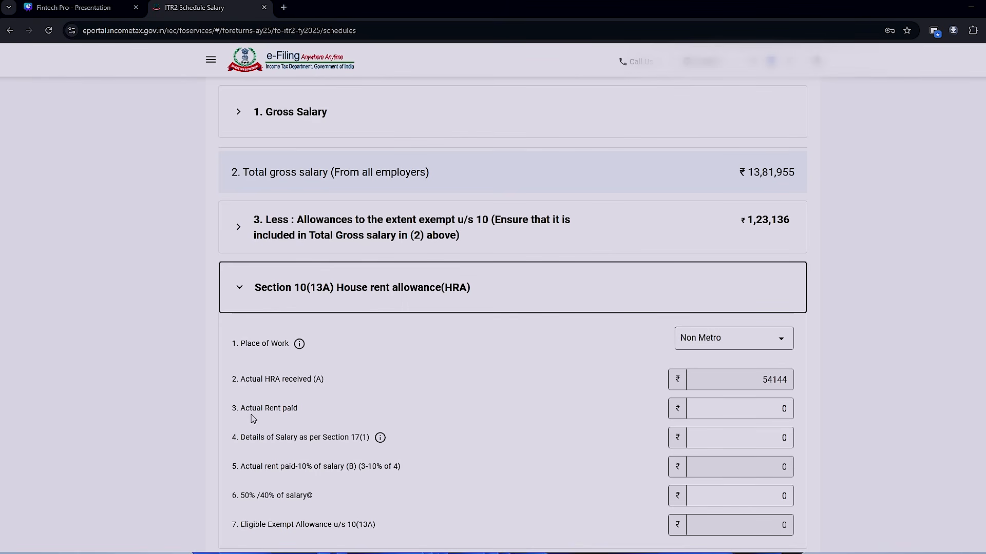
click(742, 404)
key(alt+Tab)
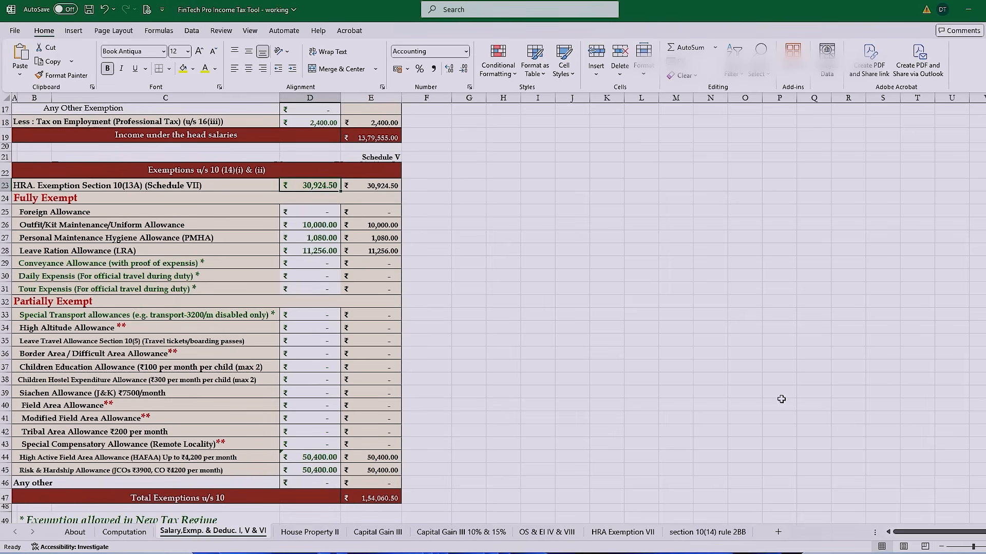
click(623, 533)
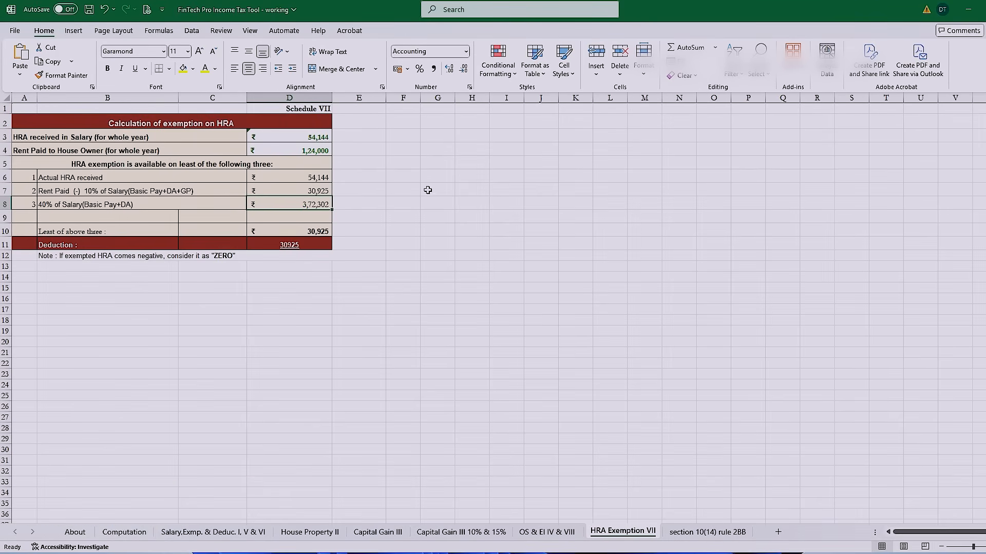
click(323, 154)
key(ctrl+c)
key(alt+Tab)
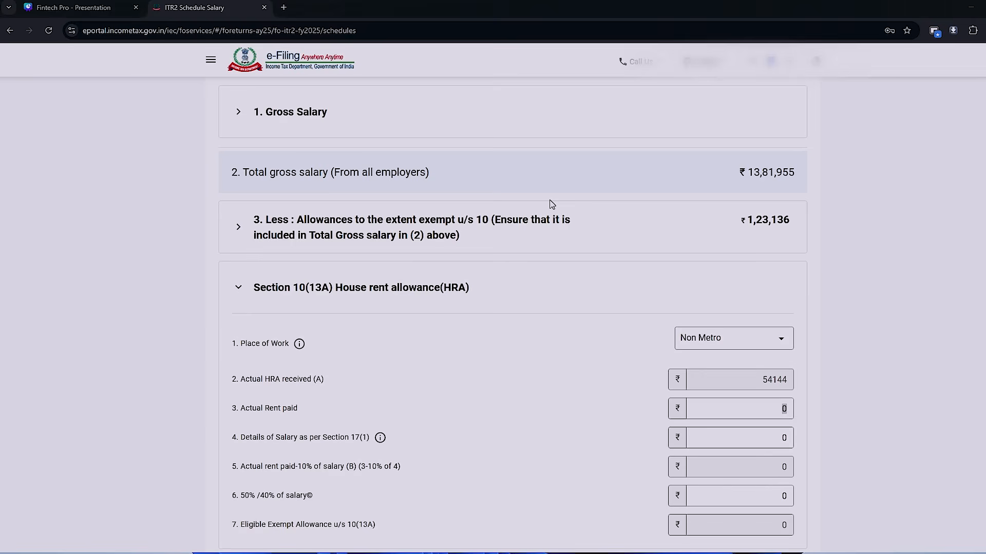
text(124000)
key(Tab)
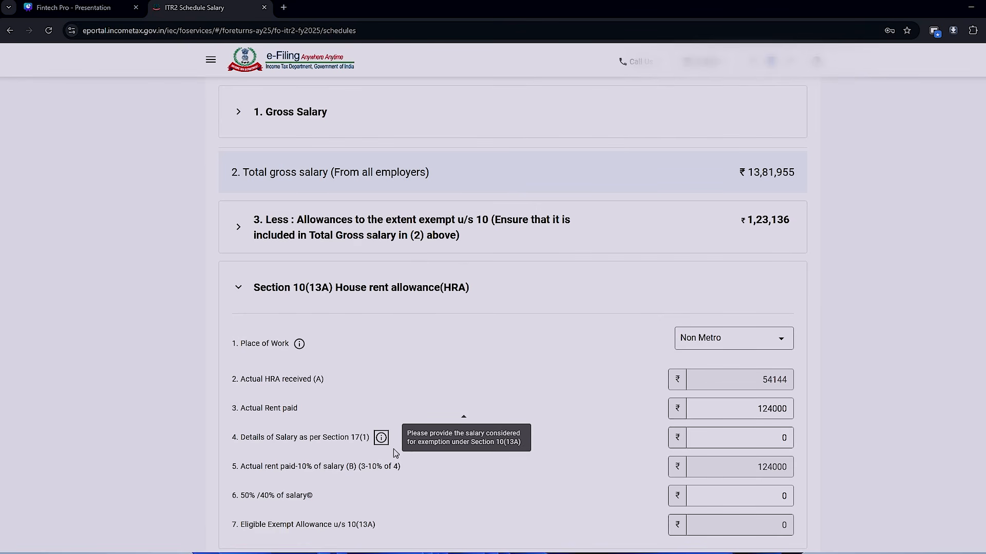
- Set the HRA details of salary as per section 17(1) to 930755, using Basic + DA from the Excel salary sheet
drag(776, 439, 798, 439)
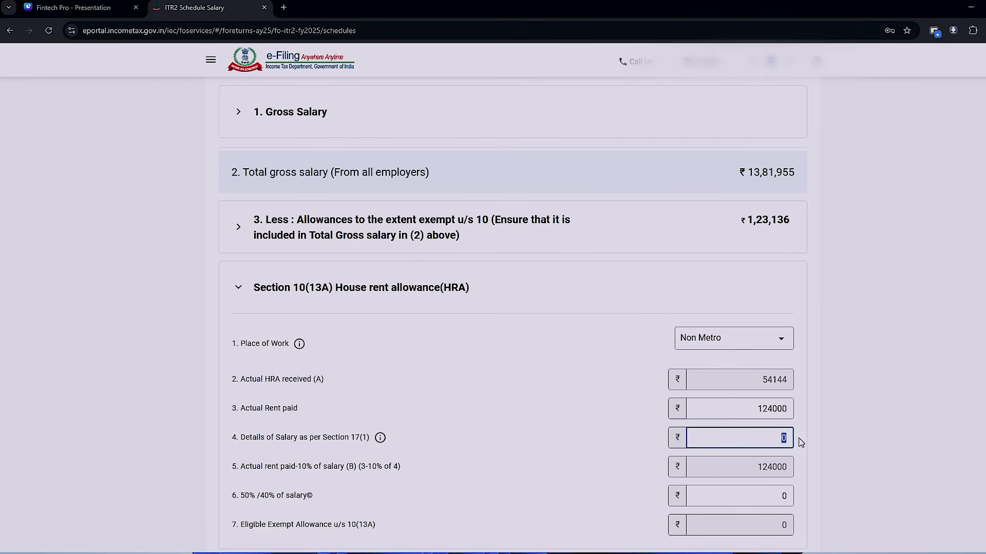
key(alt+Tab)
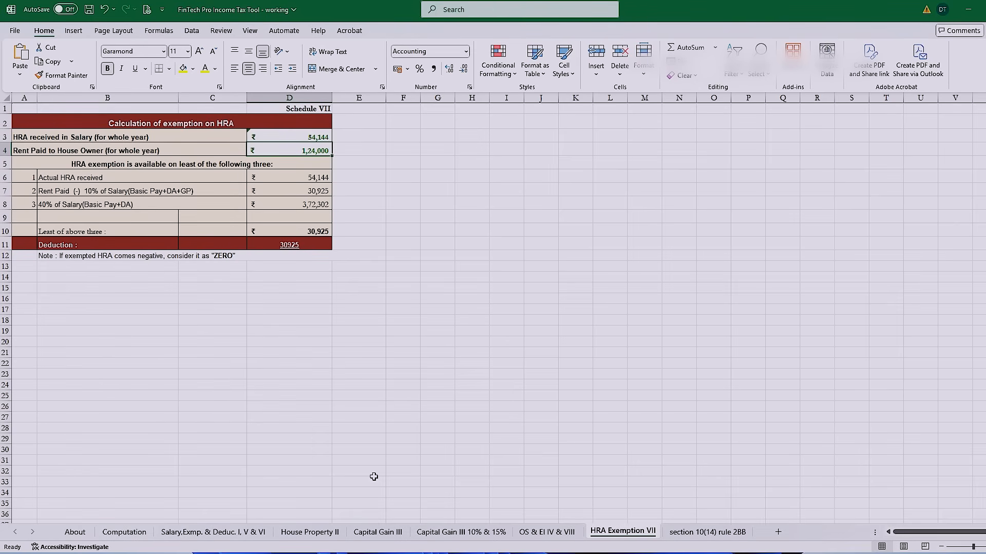
click(190, 532)
scroll(368, 477, up, 5)
key(alt+Tab)
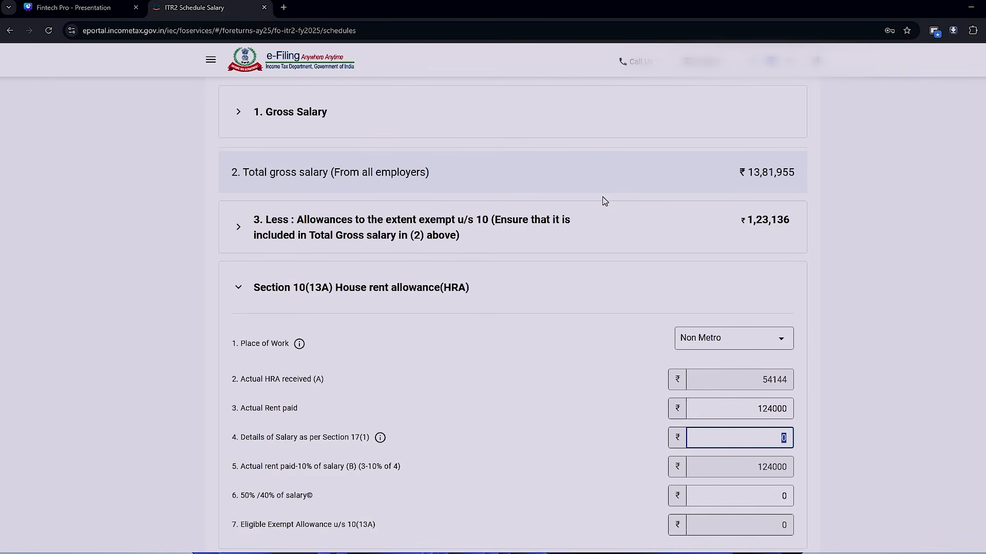
text(930755)
key(Tab)
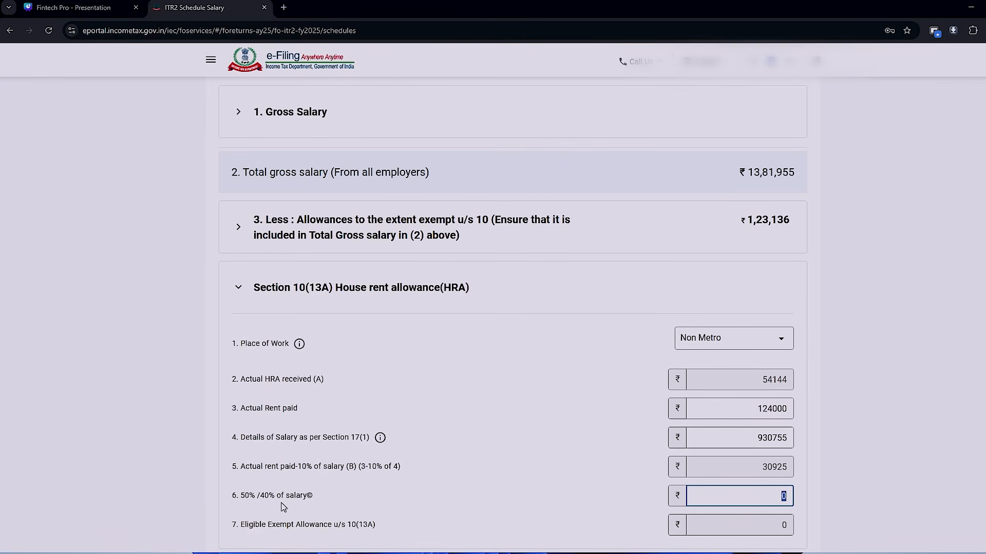
- Set the 50%/40% of salary amount to 372302, taken from the Excel HRA exemption sheet
key(alt+Tab)
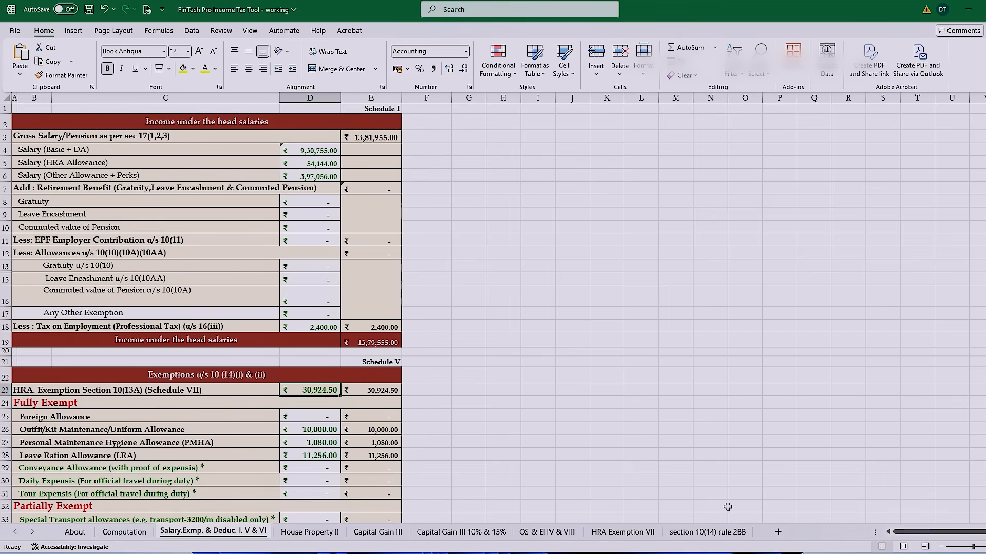
click(622, 532)
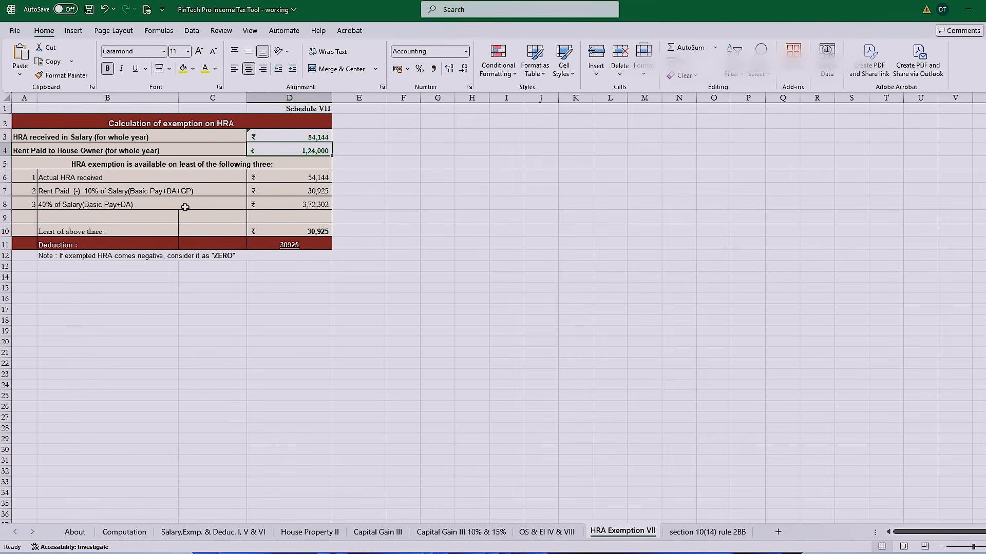
click(290, 203)
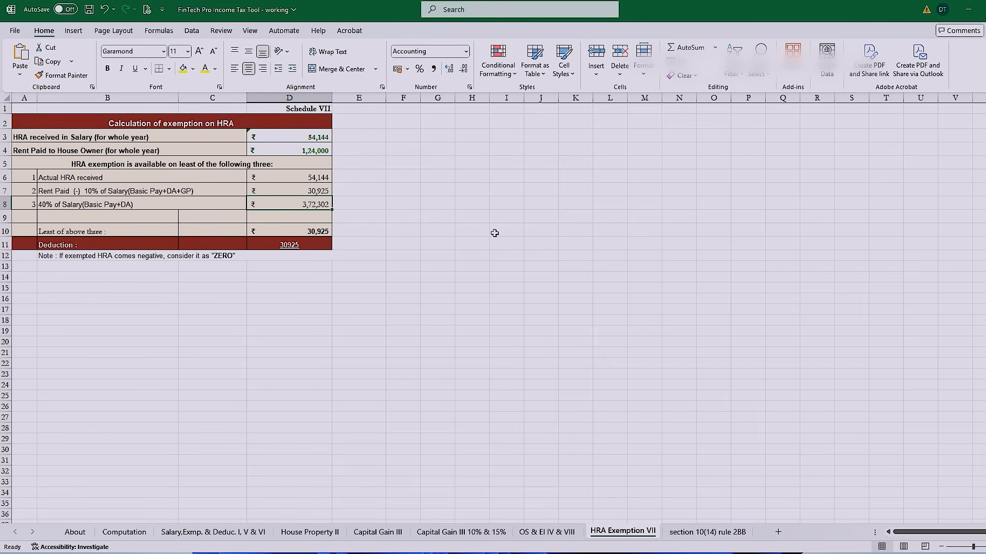
key(alt+Tab)
text(372302)
scroll(497, 237, down, 5)
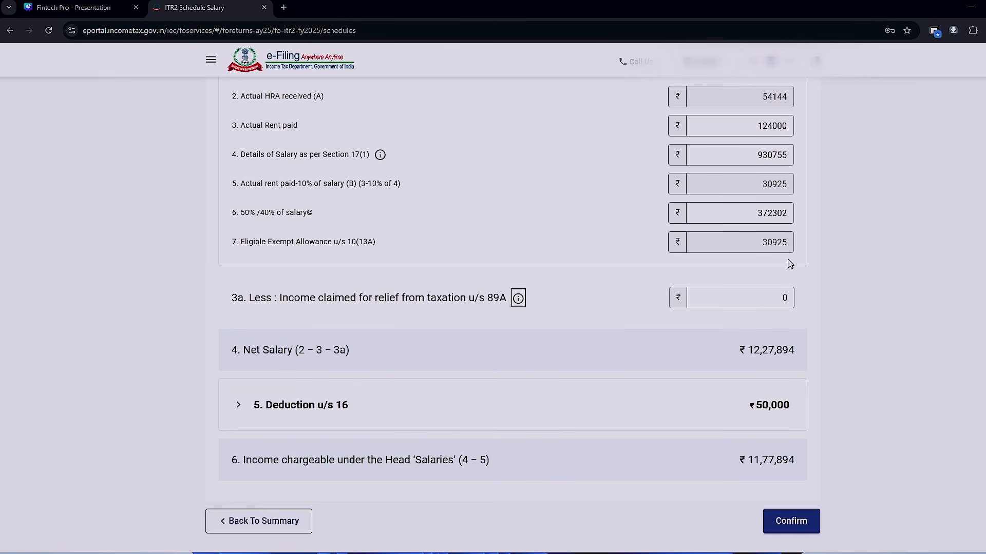
- Compare the eligible exempt HRA with the deduction in the Excel HRA sheet, and confirm Schedule Salary
key(alt+Tab)
click(305, 244)
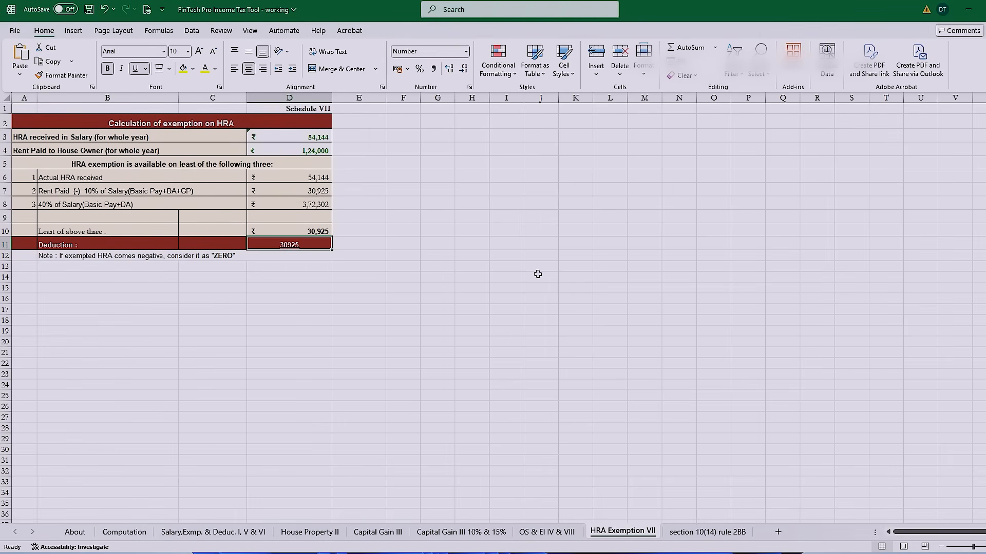
key(alt+Tab)
scroll(902, 382, up, 4)
scroll(901, 384, down, 3)
click(793, 463)
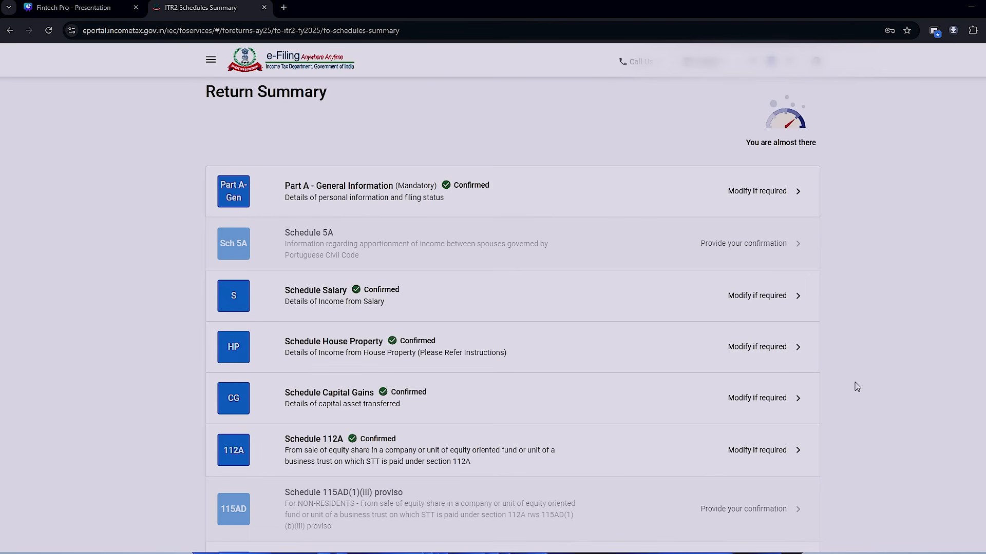
- Open Schedule 80C from the Return Summary and add a blank deduction entry
scroll(522, 299, down, 10)
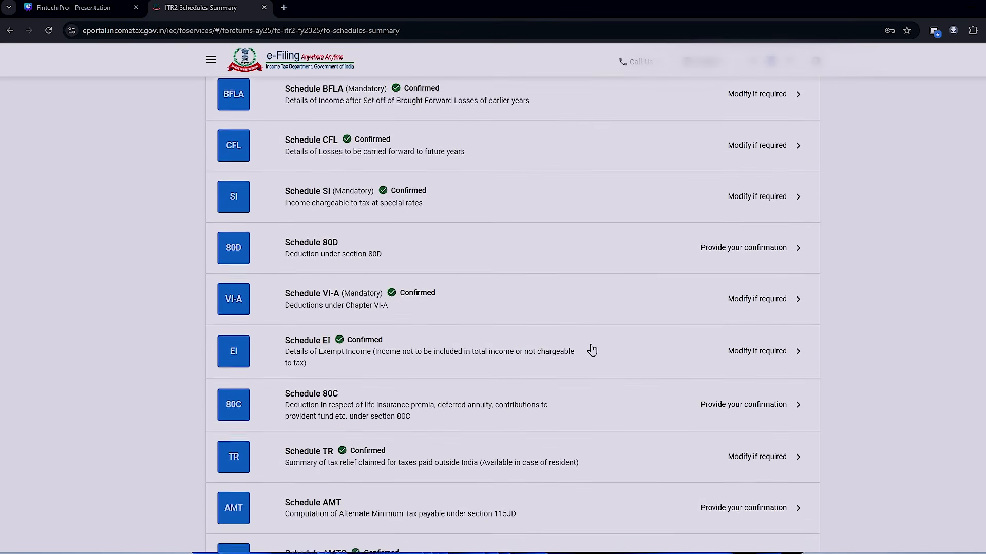
scroll(592, 350, down, 1)
click(327, 363)
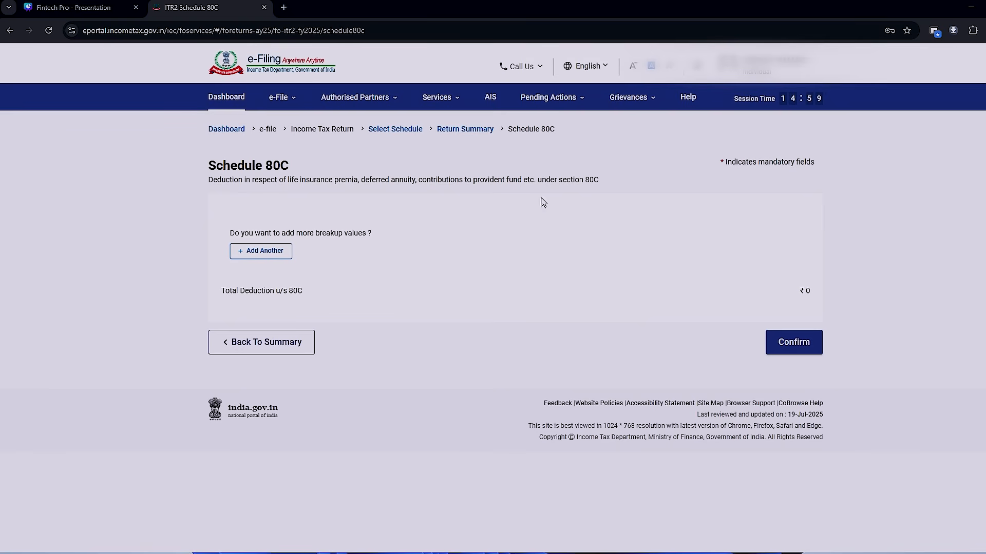
click(258, 251)
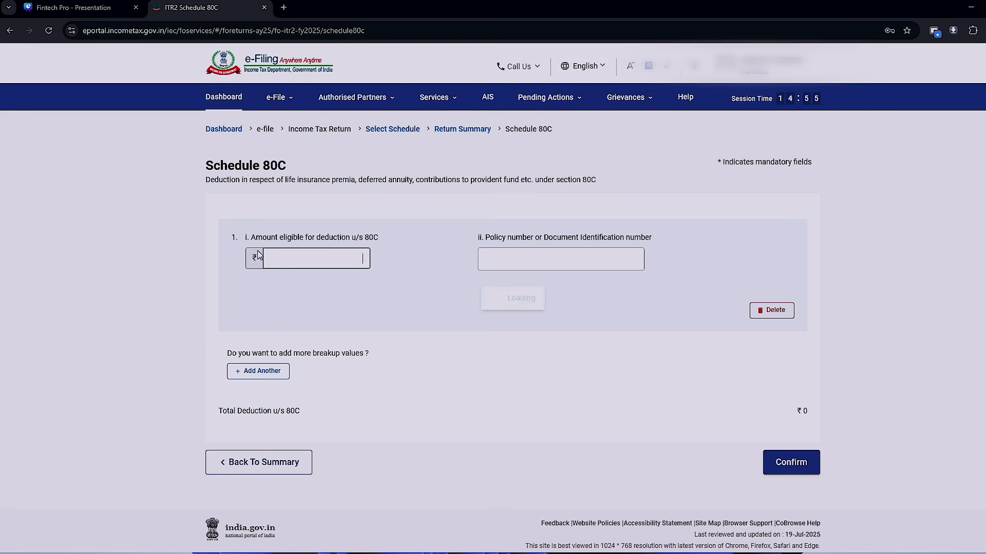
- Set the 80C eligible amount to 240000 from the Excel deductions sheet, leave the policy number empty, and confirm the schedule
key(alt+Tab)
click(347, 264)
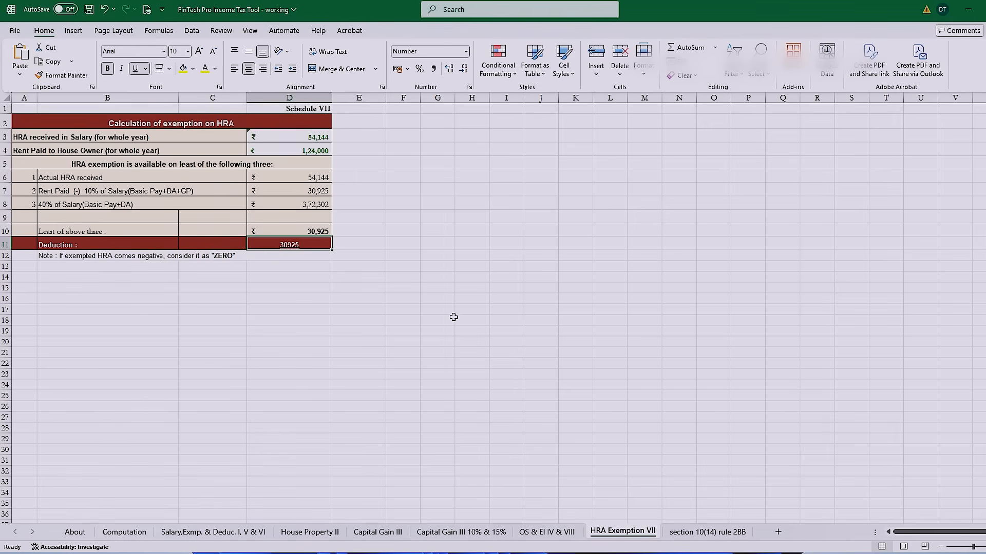
click(202, 532)
scroll(530, 432, down, 1)
scroll(531, 431, down, 11)
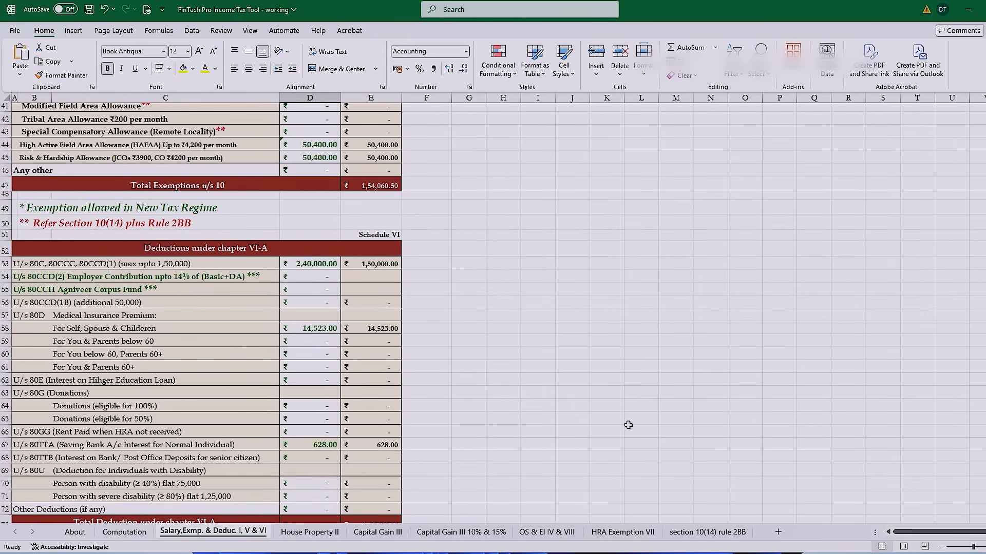
click(325, 264)
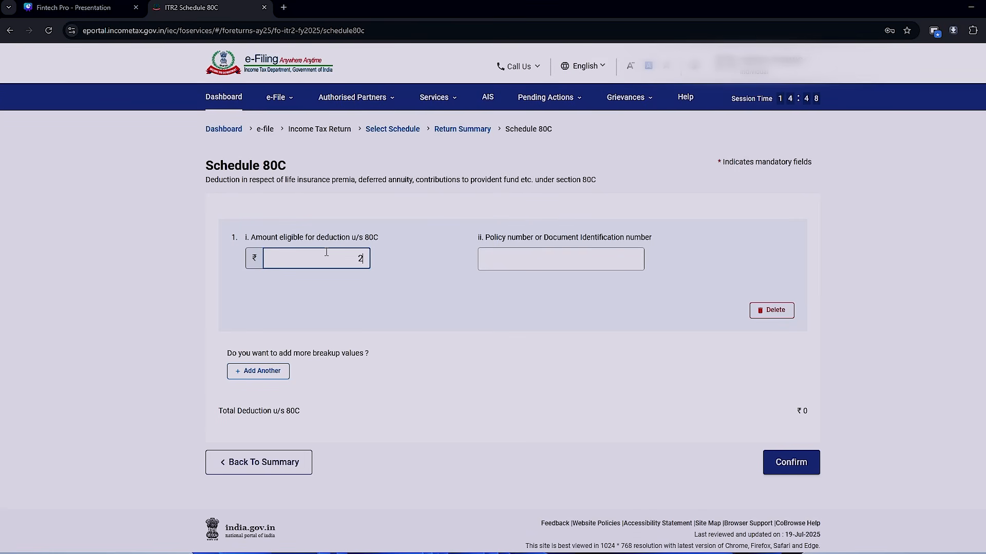
text(40000)
key(Tab)
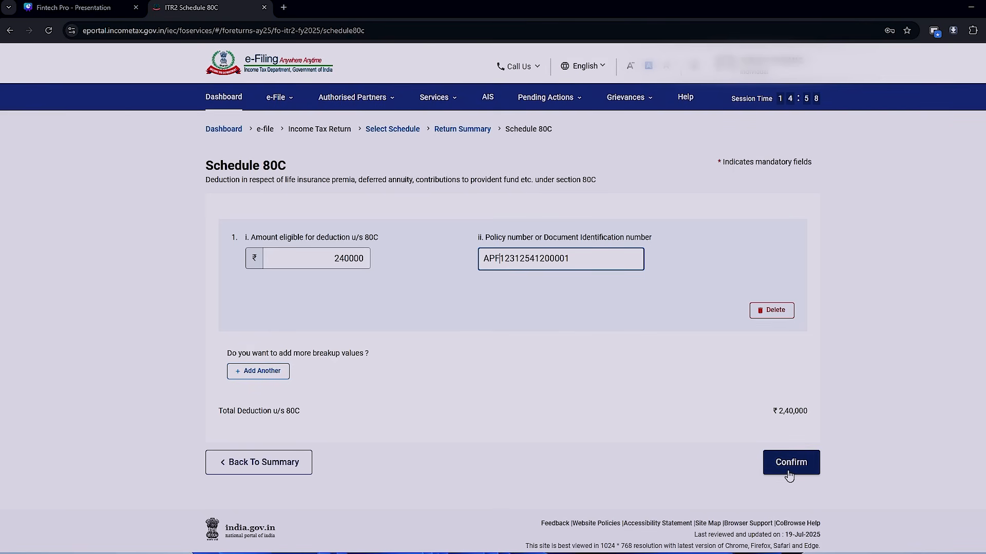
click(786, 470)
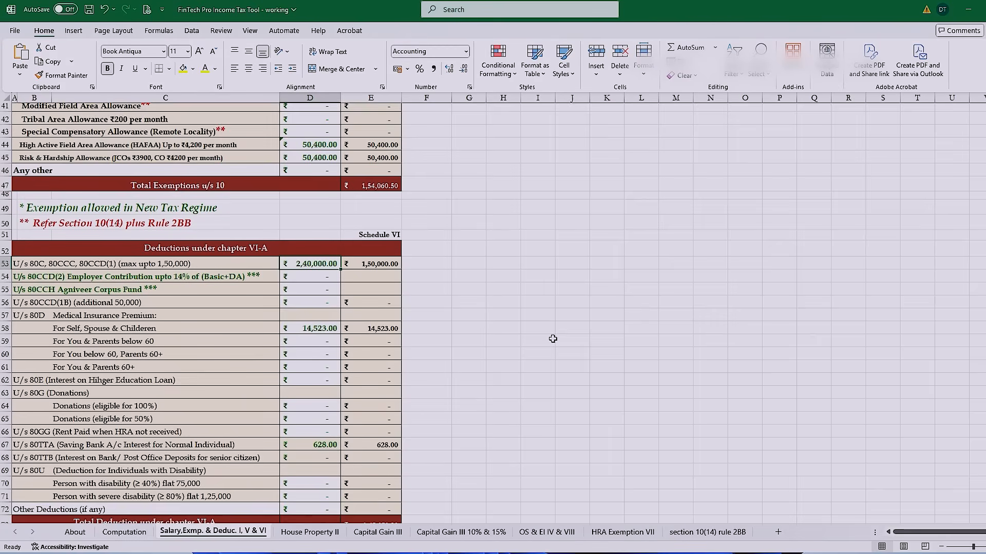
- Look up the 80D medical premium for self, spouse and children in the Excel sheet, and open Schedule 80D in the return
scroll(552, 339, down, 1)
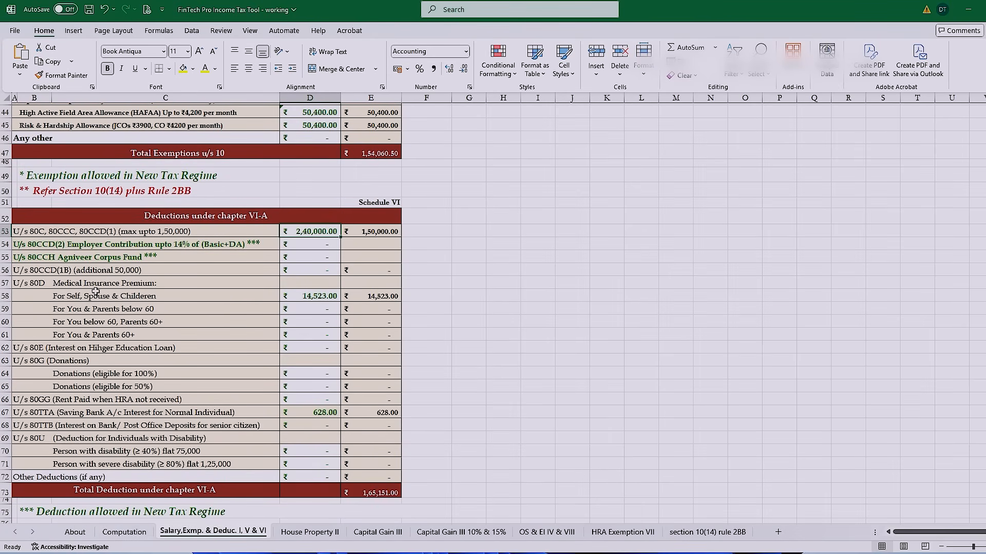
click(317, 299)
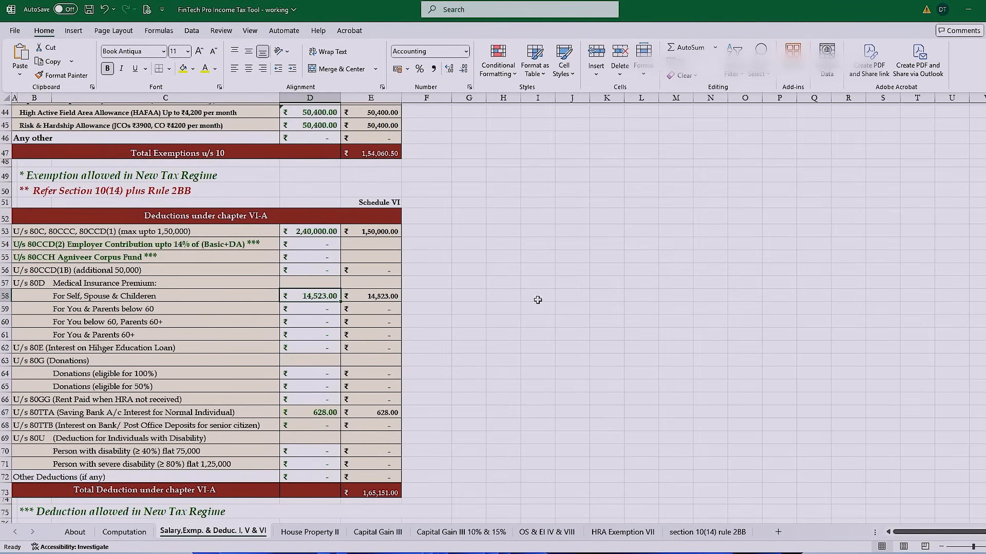
key(alt+Tab)
scroll(654, 359, down, 3)
scroll(654, 358, down, 9)
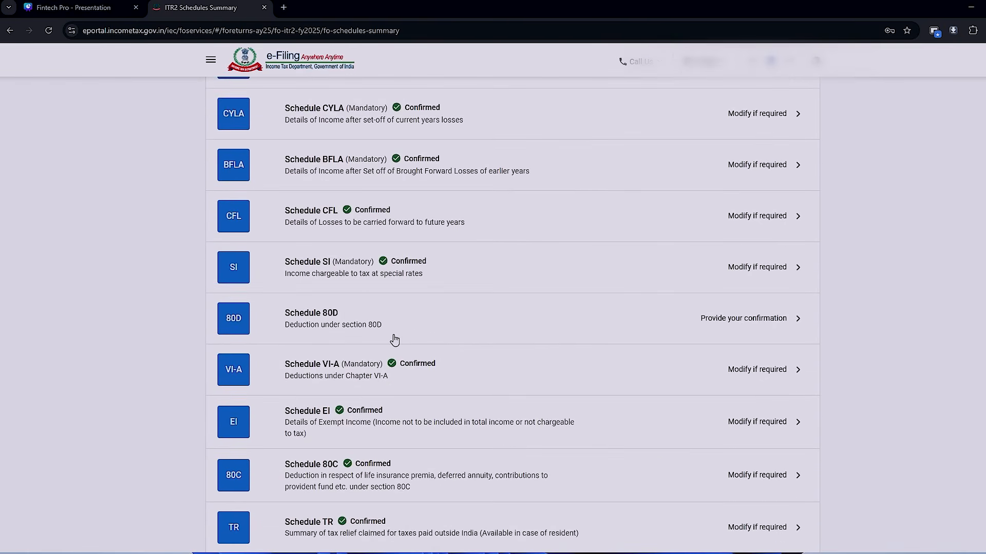
click(394, 340)
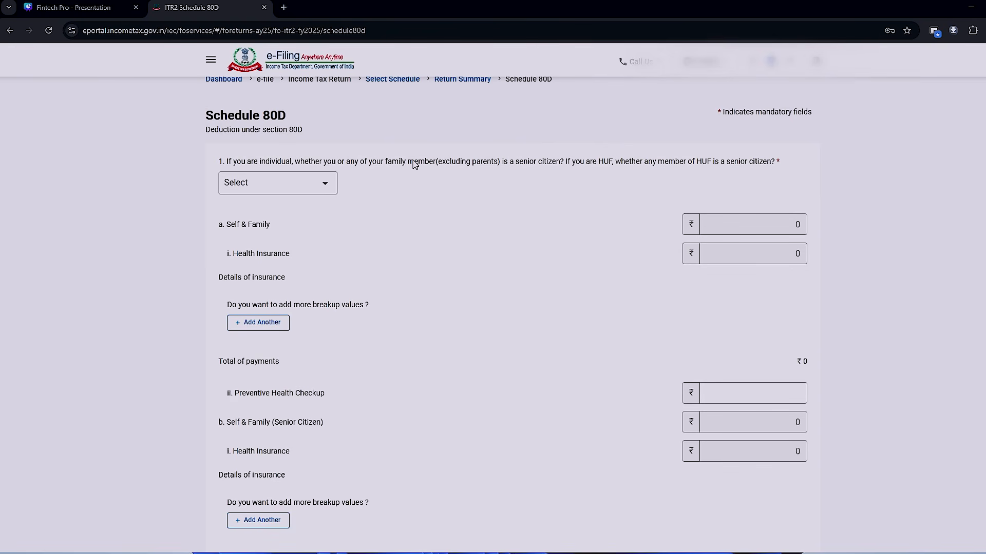
- Answer No to the self and family senior-citizen question in Schedule 80D and add a blank health insurance entry
click(288, 187)
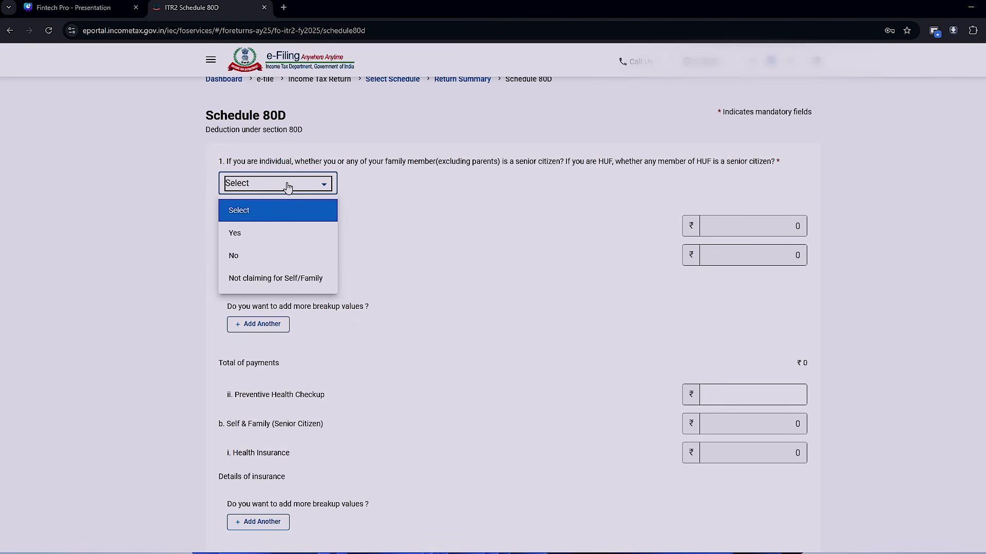
click(245, 255)
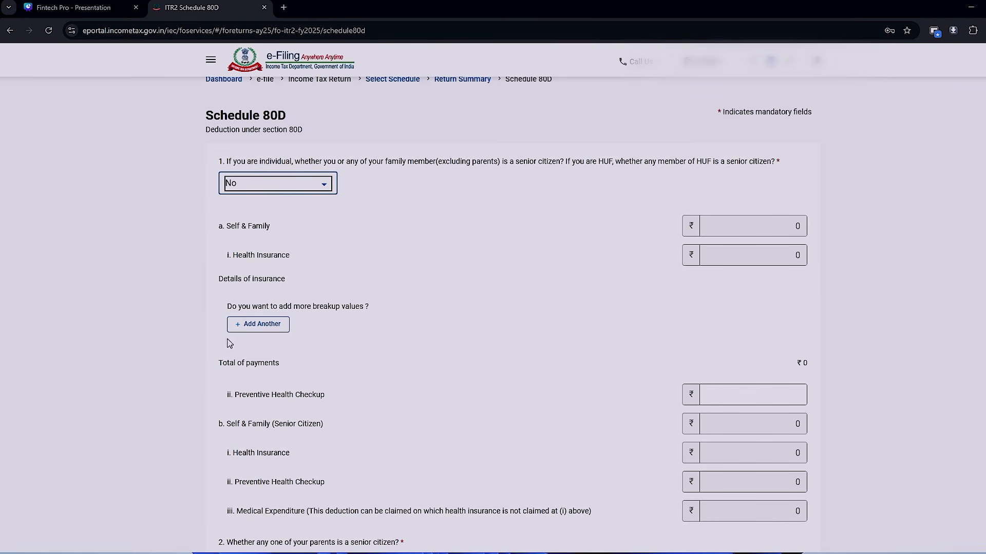
click(240, 327)
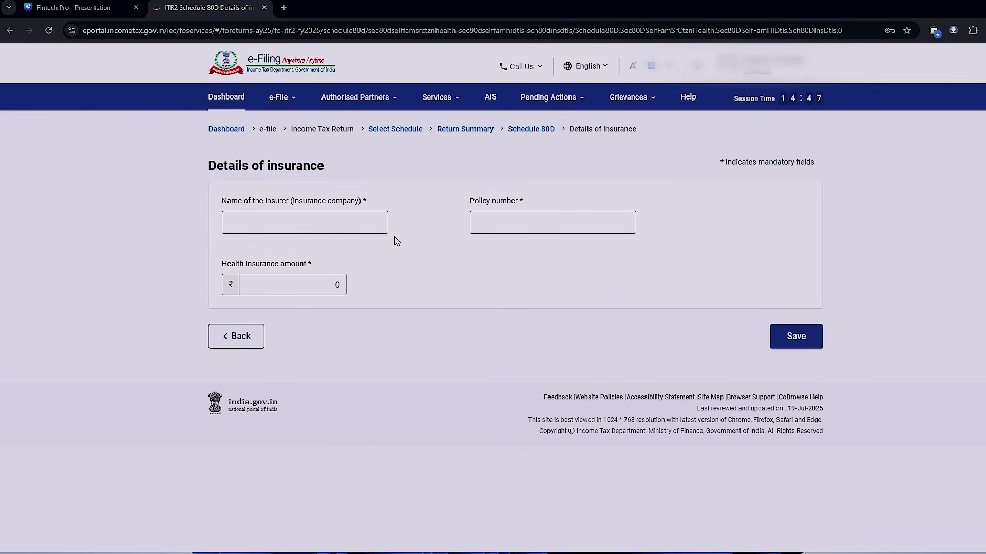
- Enter STARHEALTH as the insurer, the policy number and a health insurance amount of 14523, and save the entry
click(271, 216)
click(279, 220)
key(Tab)
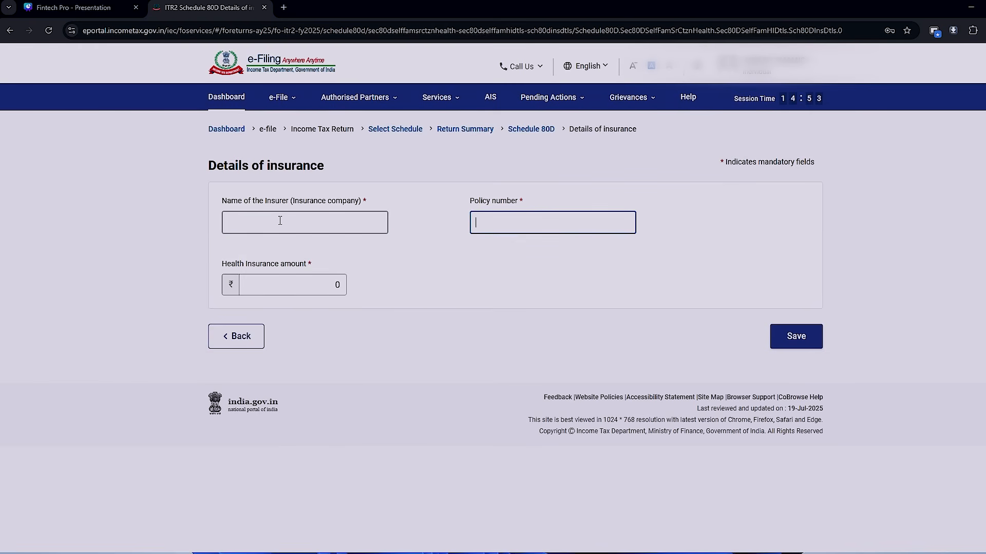
key(Tab)
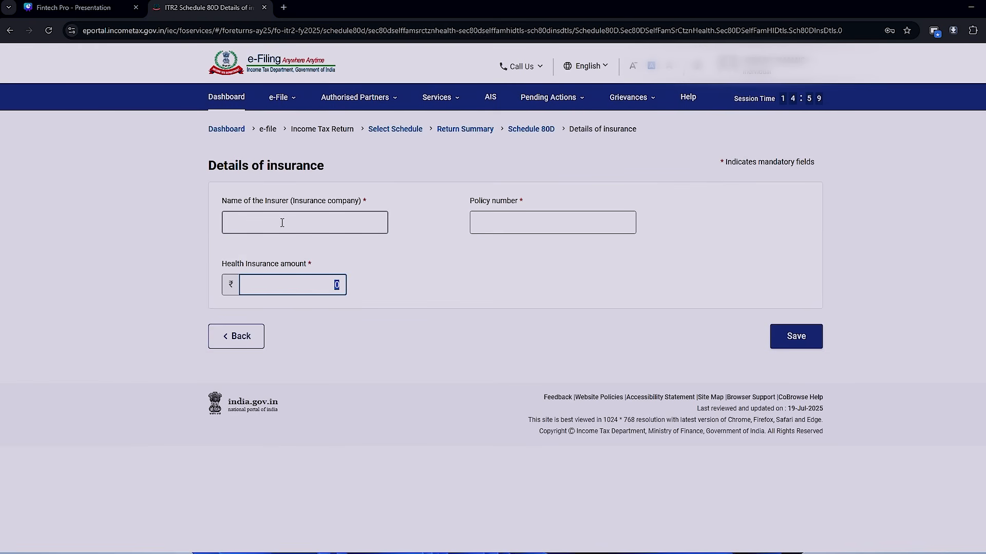
key(alt+Tab)
key(alt+Tab)
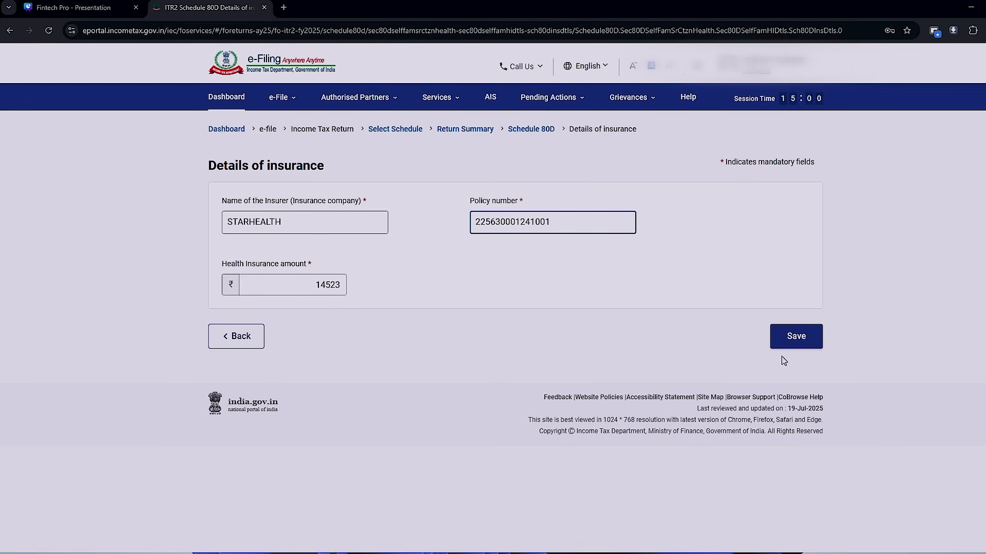
click(817, 335)
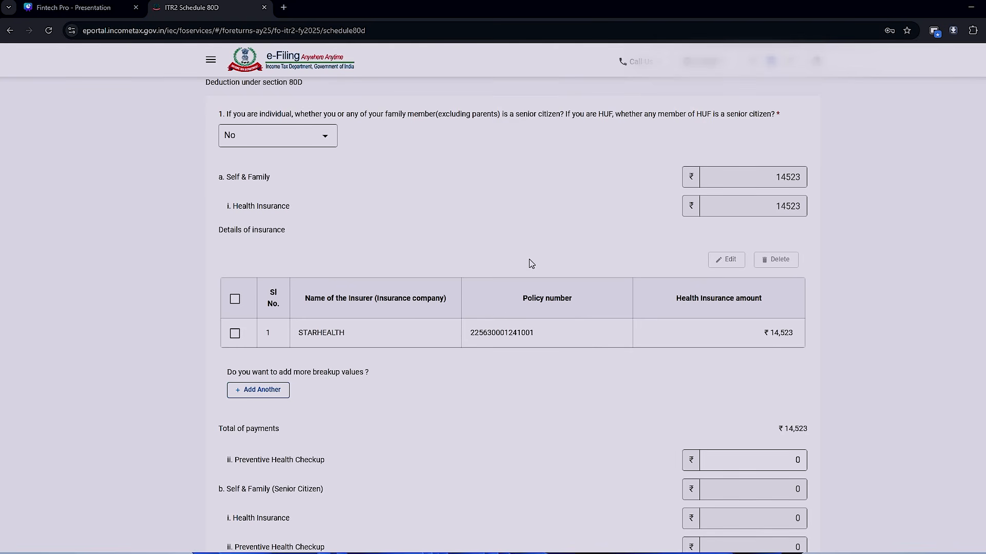
- Answer No to the parents senior-citizen question and confirm Schedule 80D
click(237, 337)
scroll(642, 394, down, 5)
scroll(642, 393, down, 6)
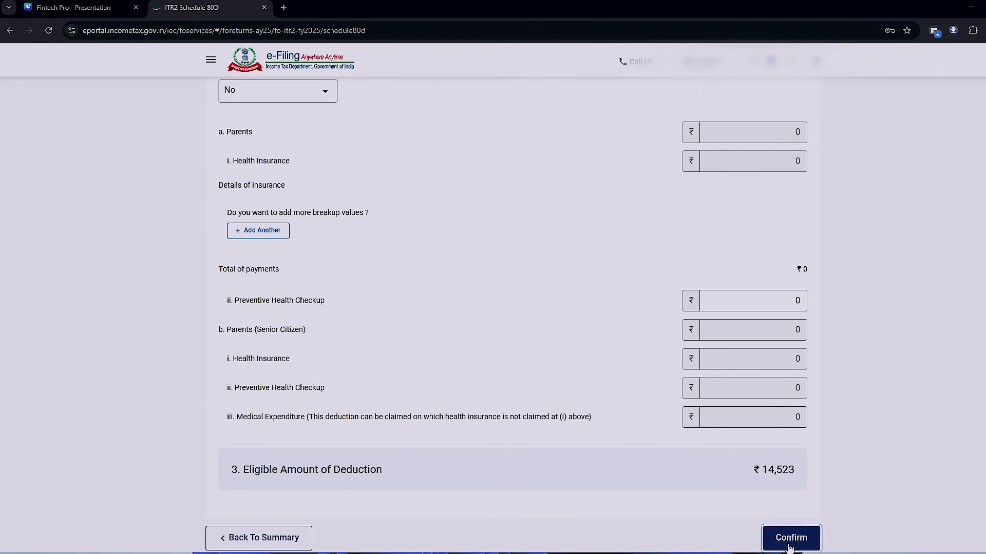
click(790, 539)
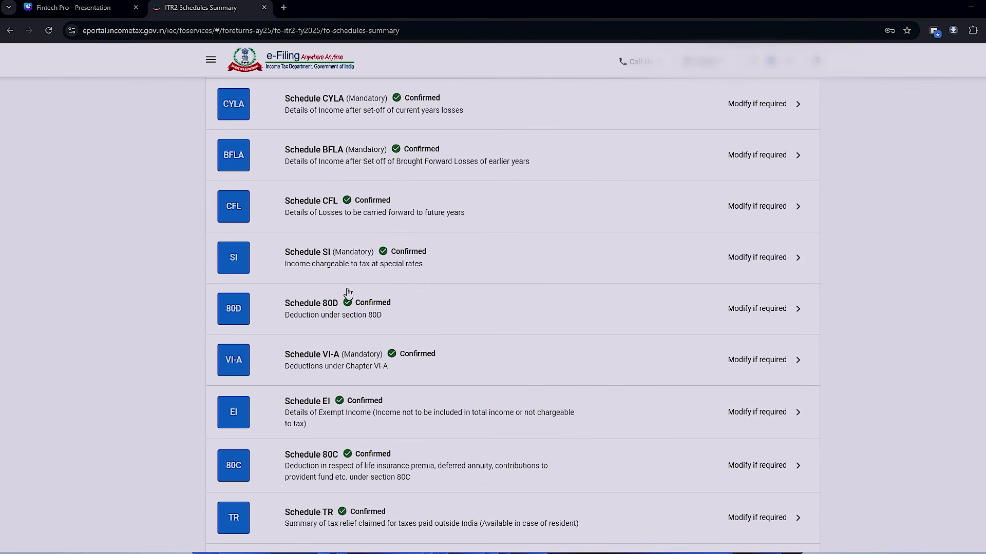
- Review the exemptions in the Excel salary sheet and the confirmation status of the schedules in the Return Summary
key(alt+Tab)
scroll(475, 326, up, 12)
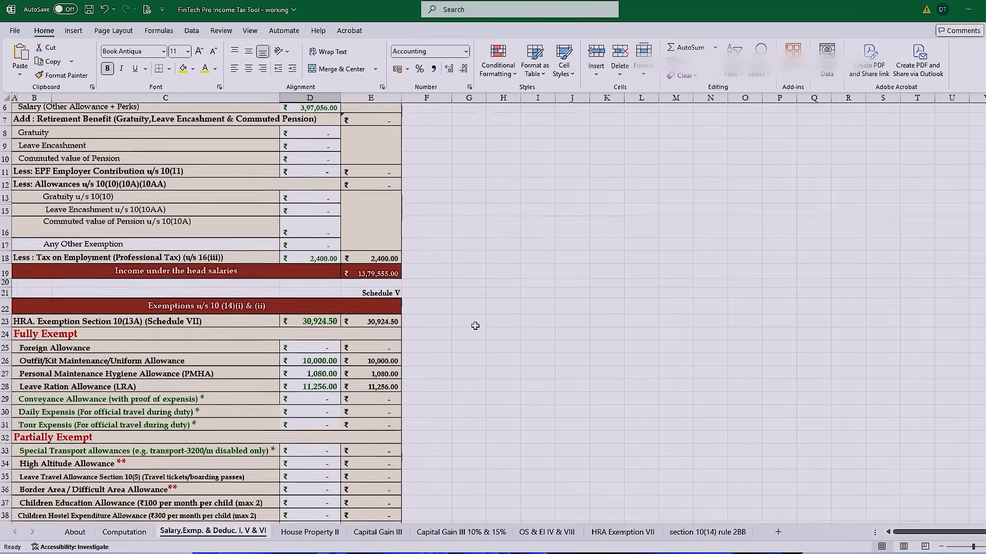
key(alt+Tab)
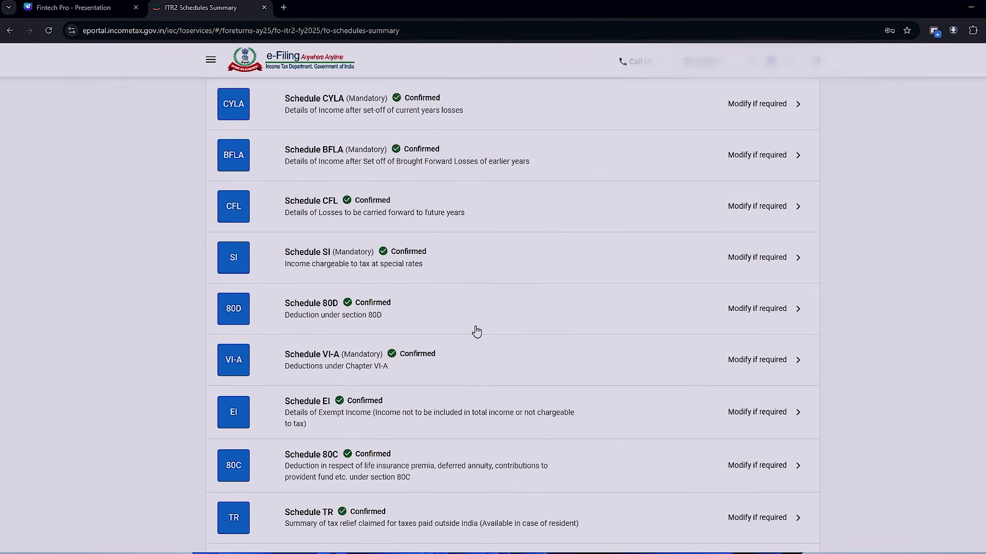
scroll(477, 331, up, 6)
scroll(476, 331, down, 2)
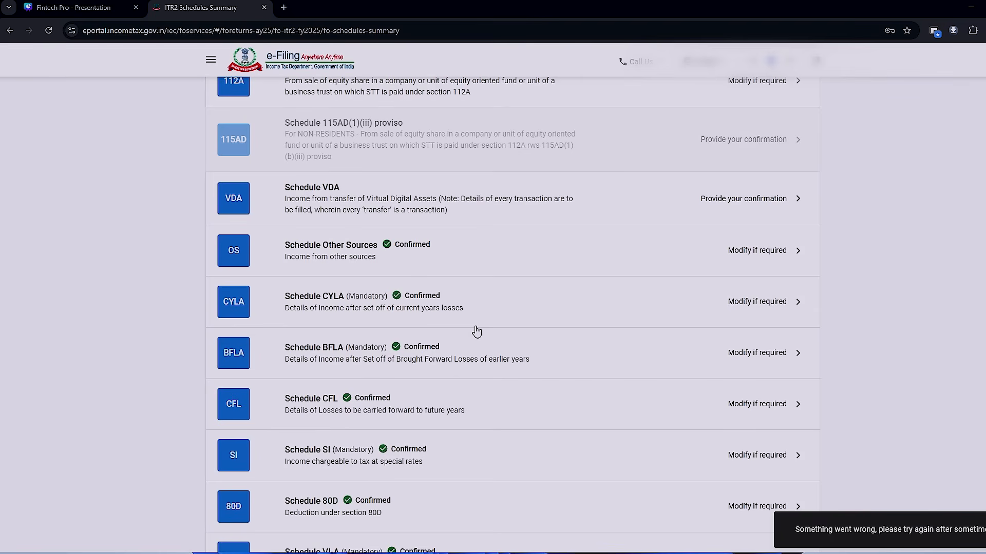
scroll(477, 331, down, 8)
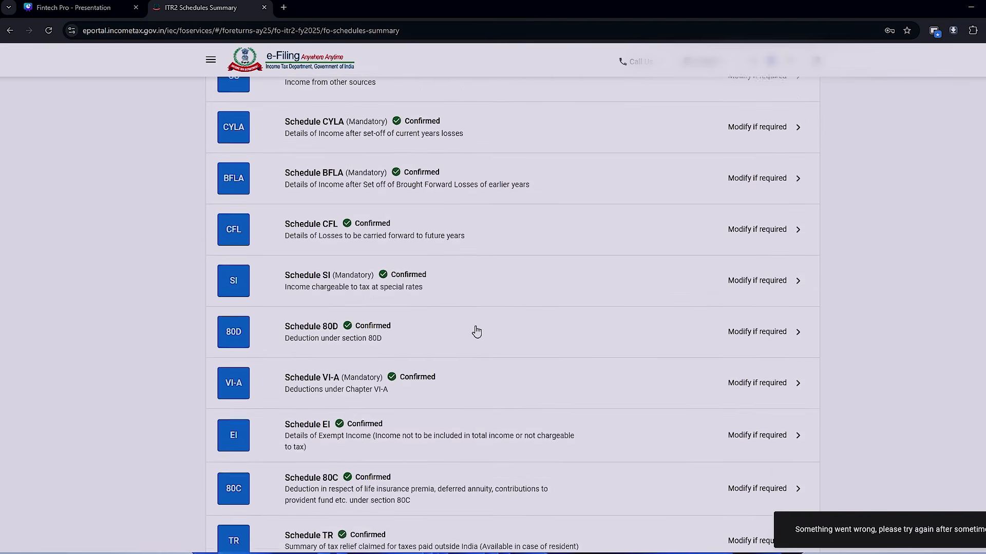
scroll(476, 331, down, 4)
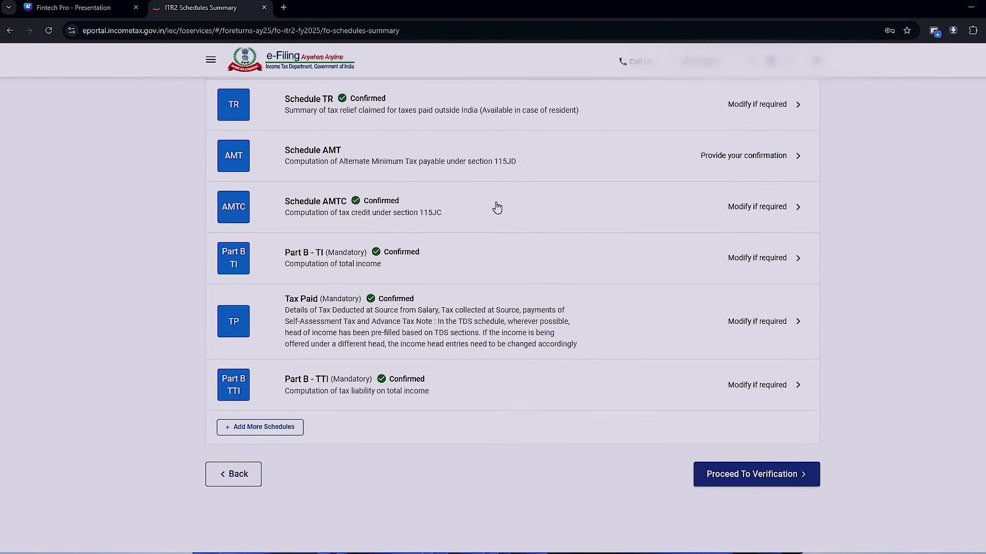
scroll(497, 207, up, 2)
scroll(492, 282, down, 1)
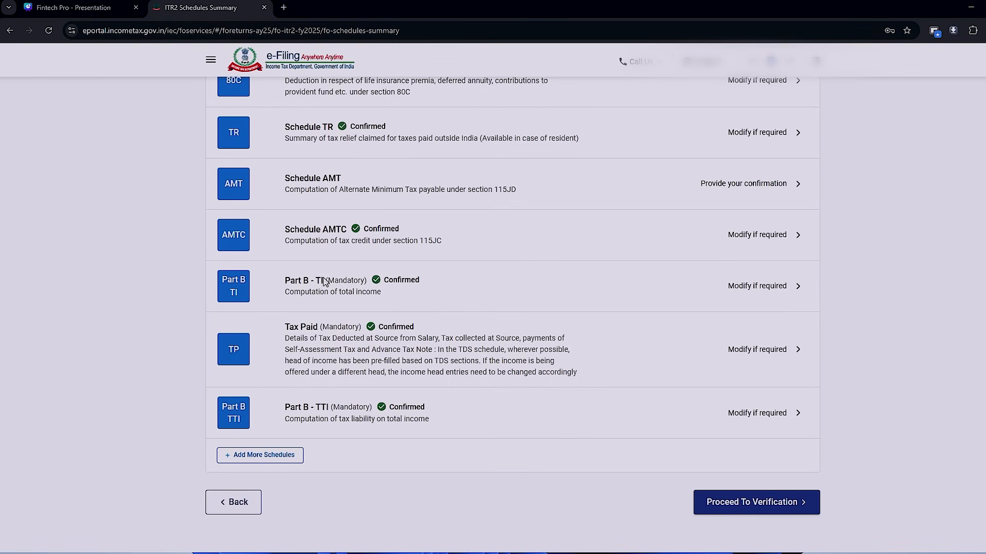
- Open Part B - TI and compare its salary and capital gains figures with the old-regime column of the Excel Computation sheet
click(670, 305)
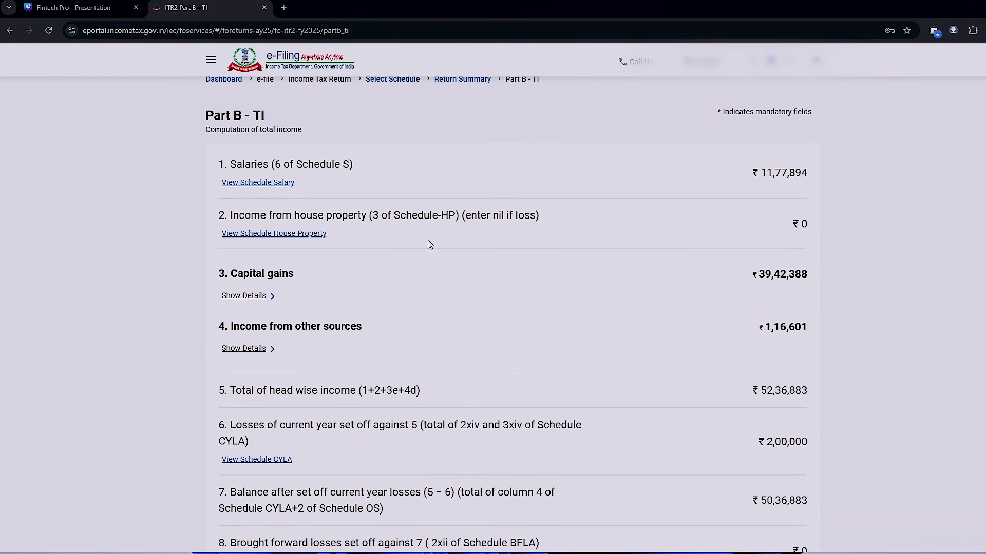
scroll(762, 216, up, 2)
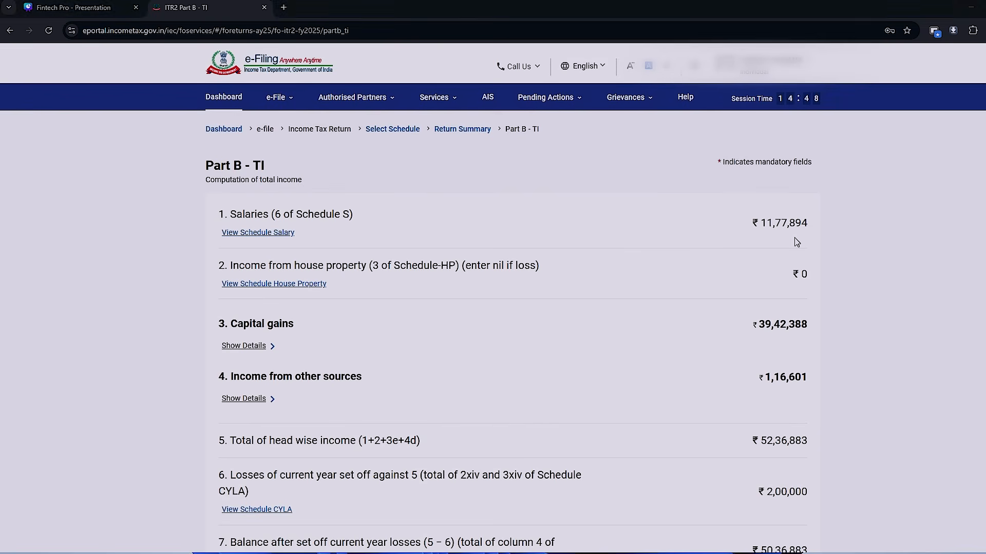
key(alt+Tab)
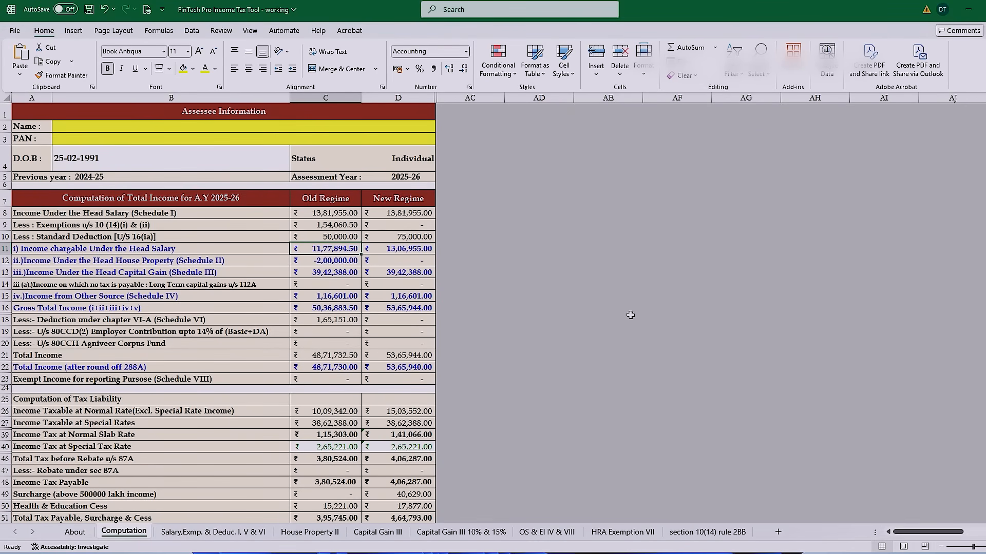
key(alt+Tab)
scroll(737, 266, down, 3)
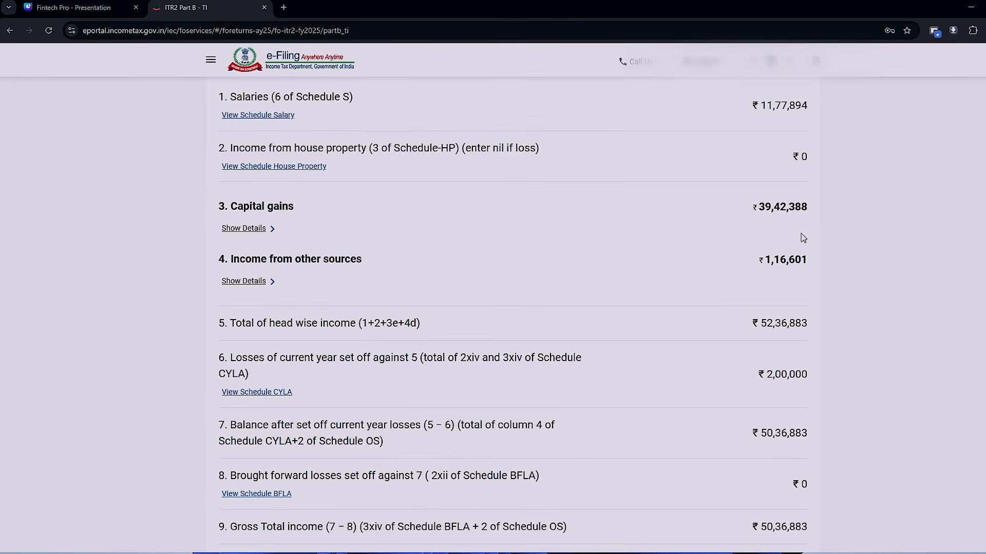
key(alt+Tab)
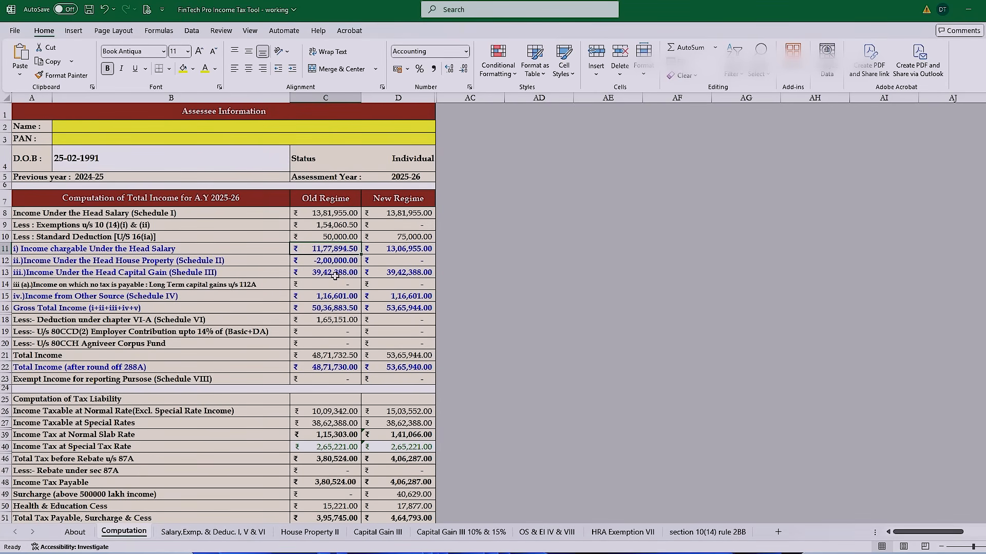
key(alt+Tab)
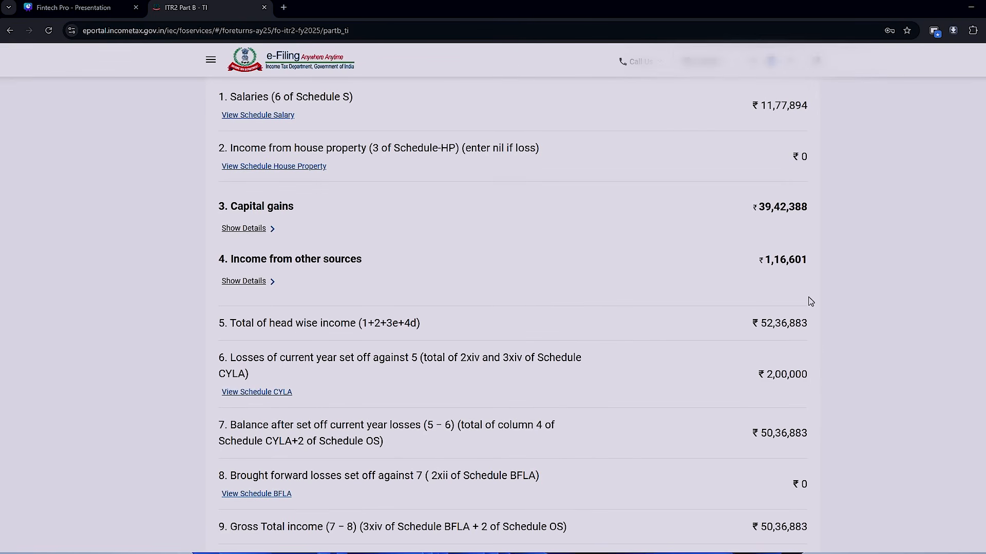
- Compare the house property loss set-off in Part B - TI with Excel, check the total income, and confirm Part B - TI
key(alt+Tab)
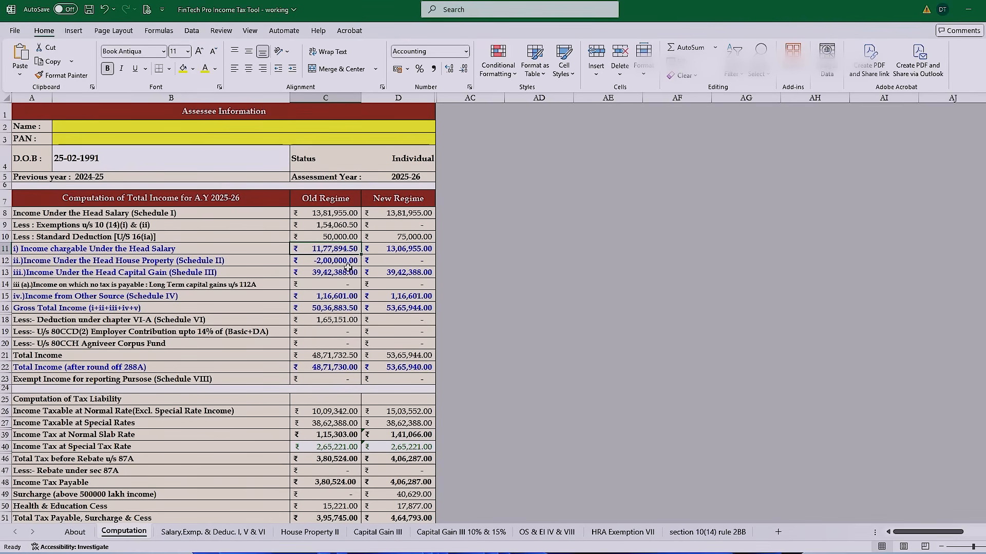
key(alt+Tab)
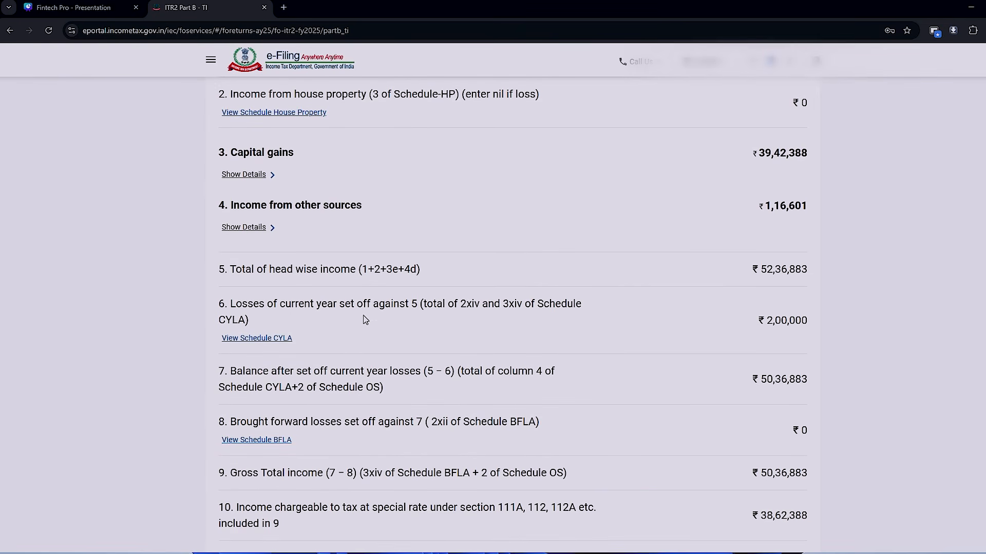
key(alt+Tab)
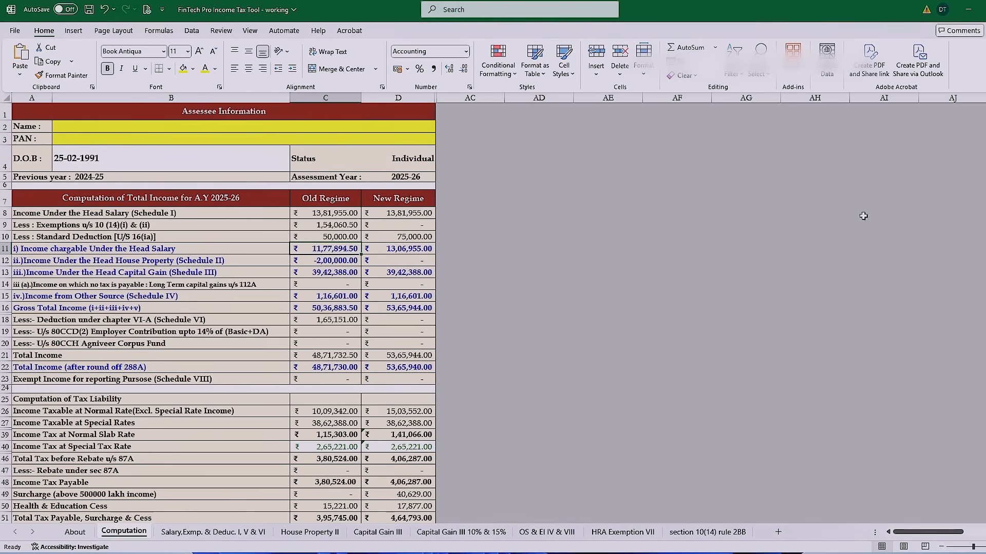
click(321, 264)
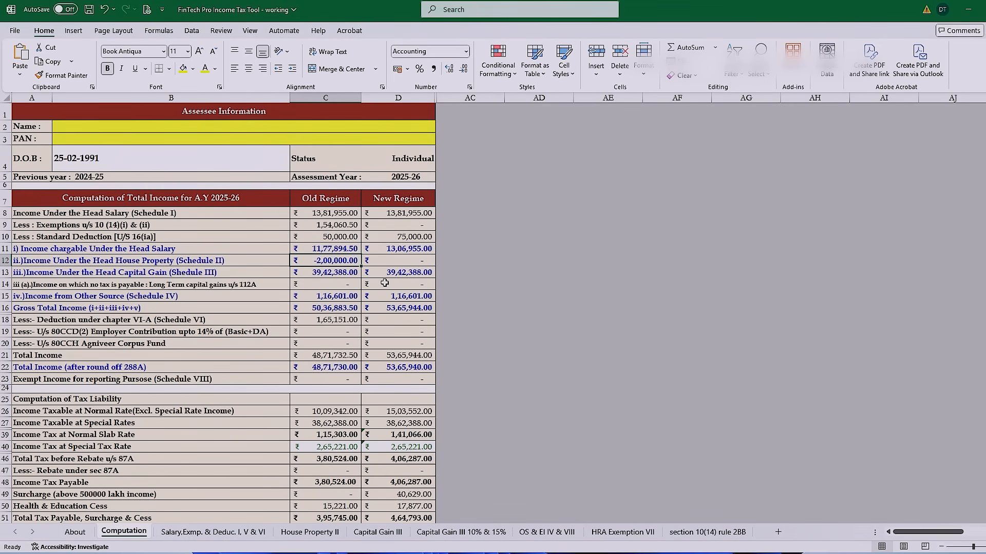
key(alt+Tab)
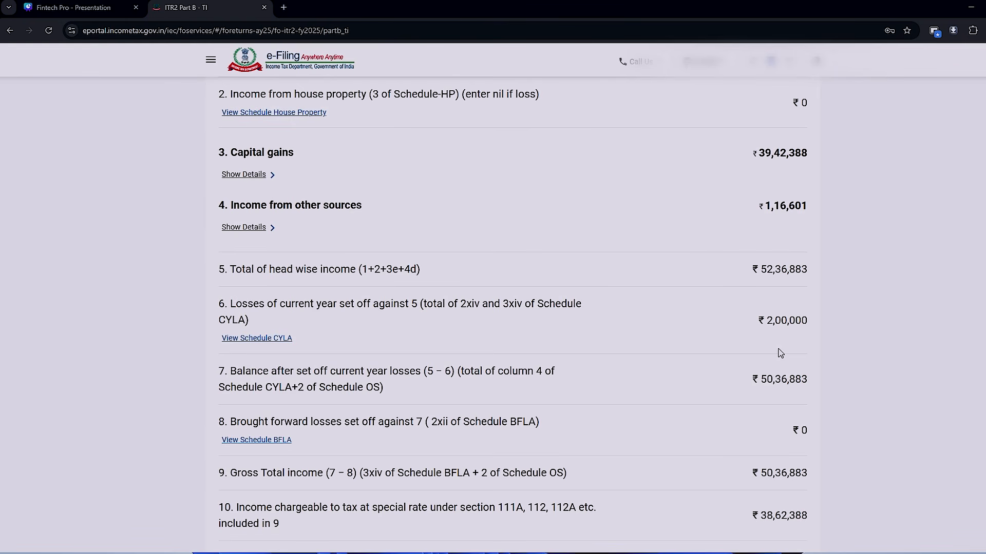
scroll(780, 353, down, 7)
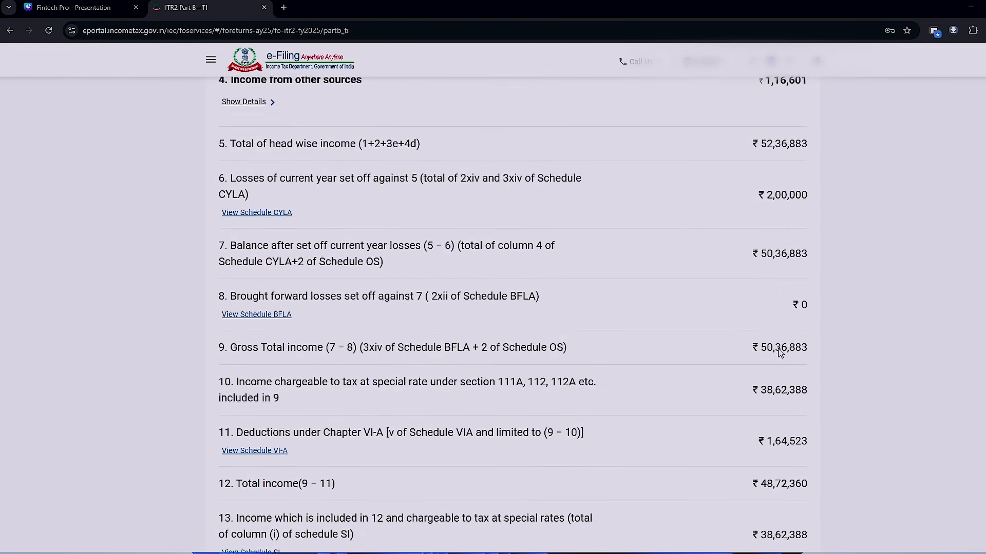
scroll(780, 353, down, 3)
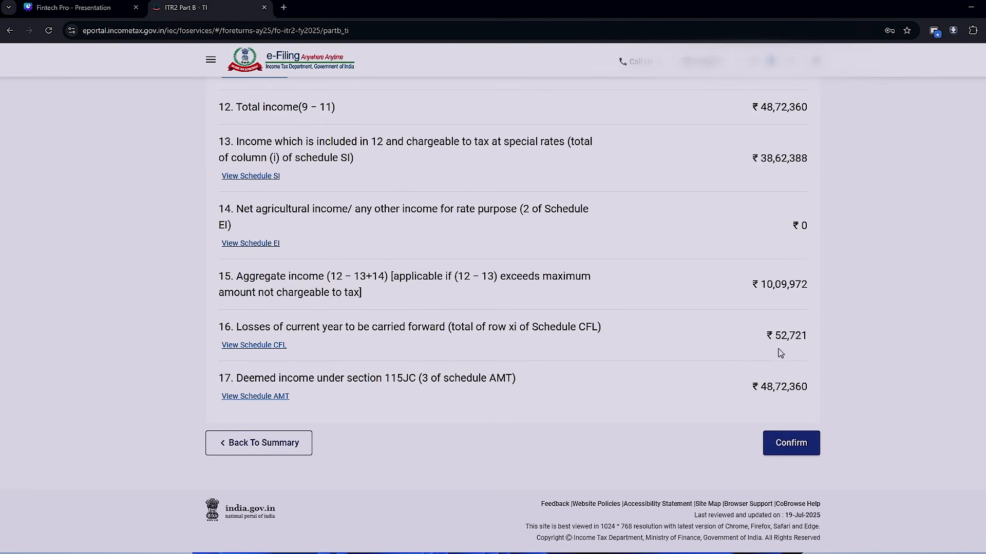
click(791, 444)
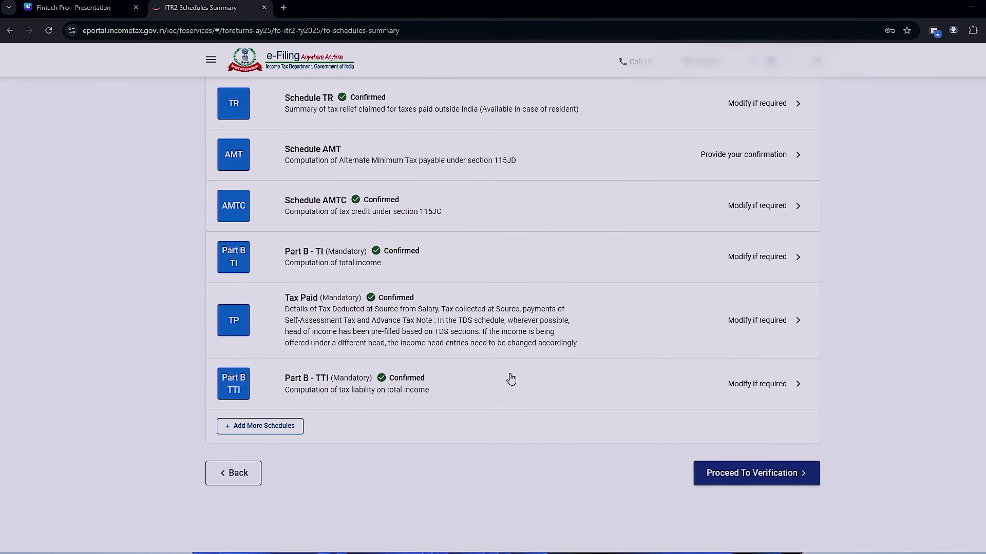
- Open Part B - TTI to check the gross tax liability, and confirm the Part B - TI computation again
click(457, 396)
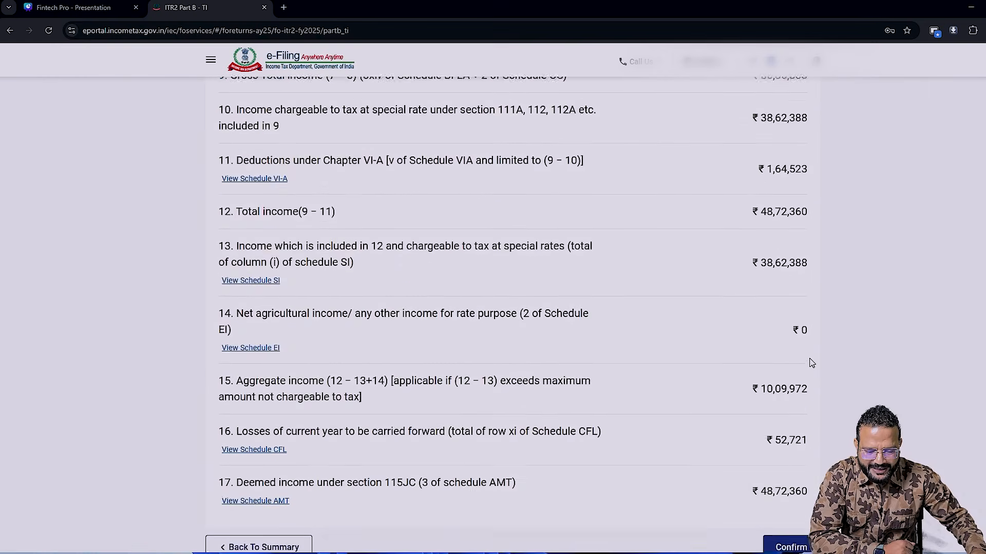
scroll(810, 362, down, 2)
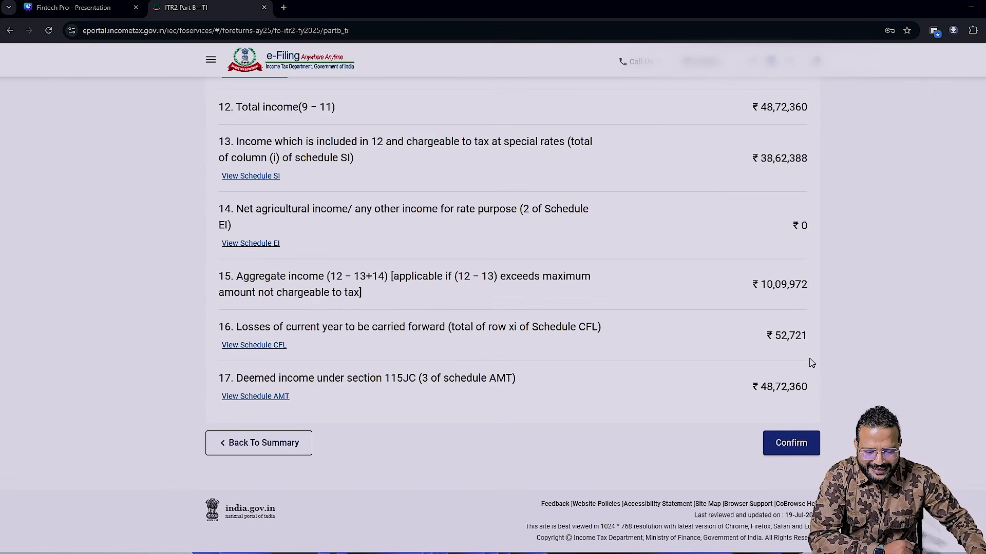
click(795, 441)
scroll(797, 451, down, 5)
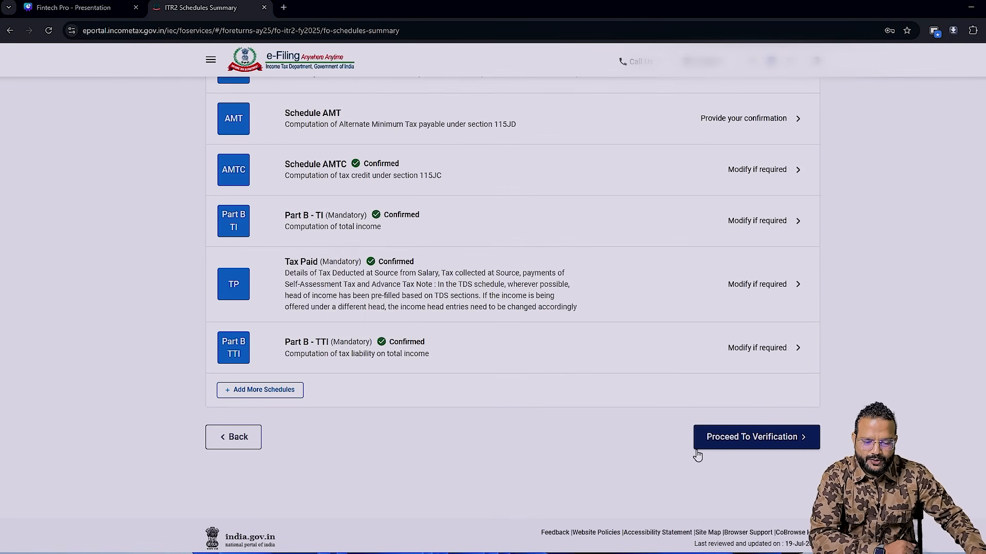
- Proceed to verification, accept the declaration with capacity Self and place DELHI, and send the return for validation
click(729, 447)
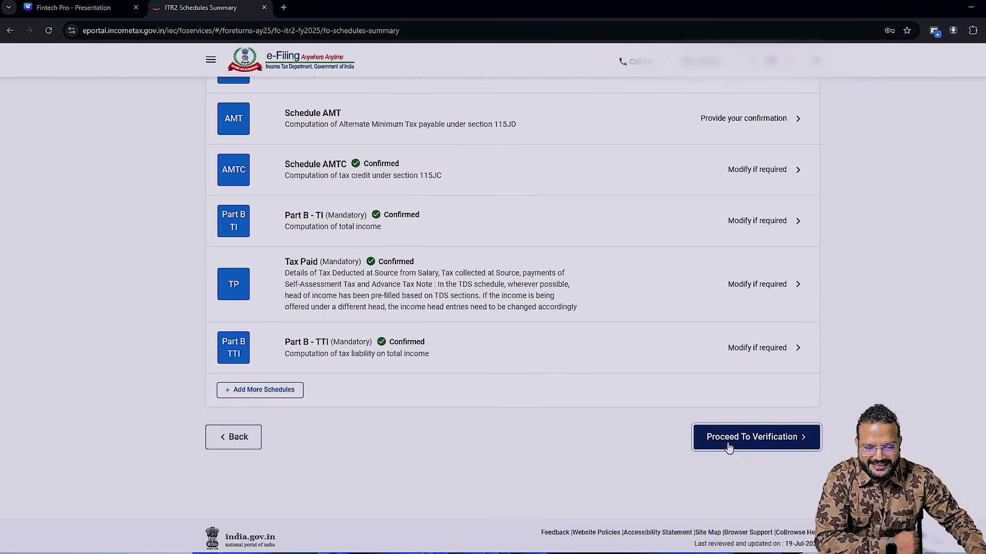
click(224, 179)
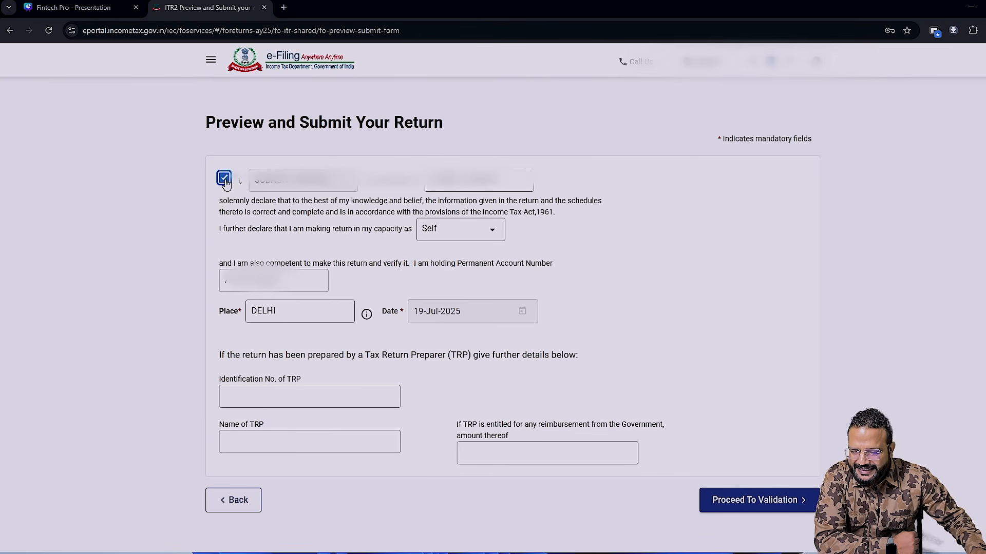
click(755, 502)
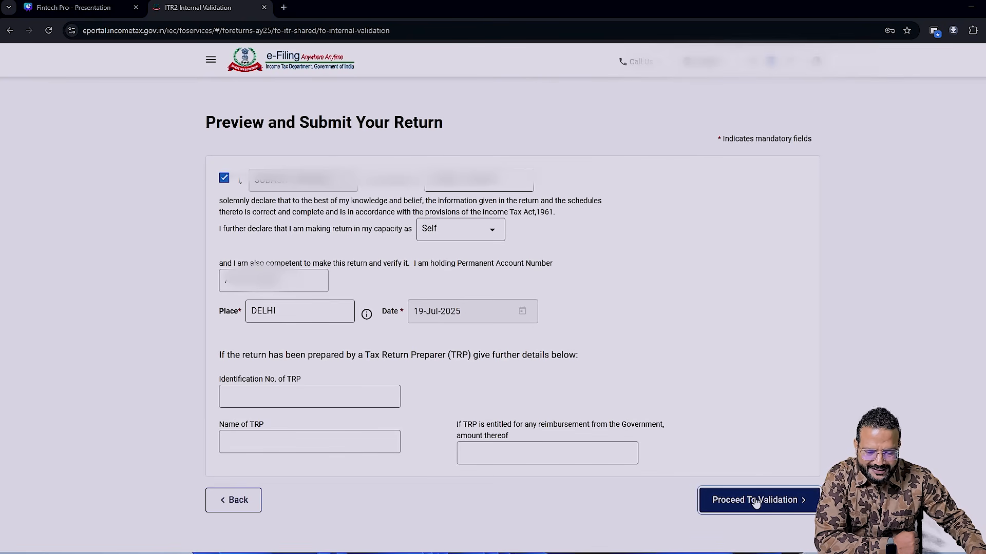
- Preview the return, run the upload level validation, and proceed to completing the verification
click(787, 309)
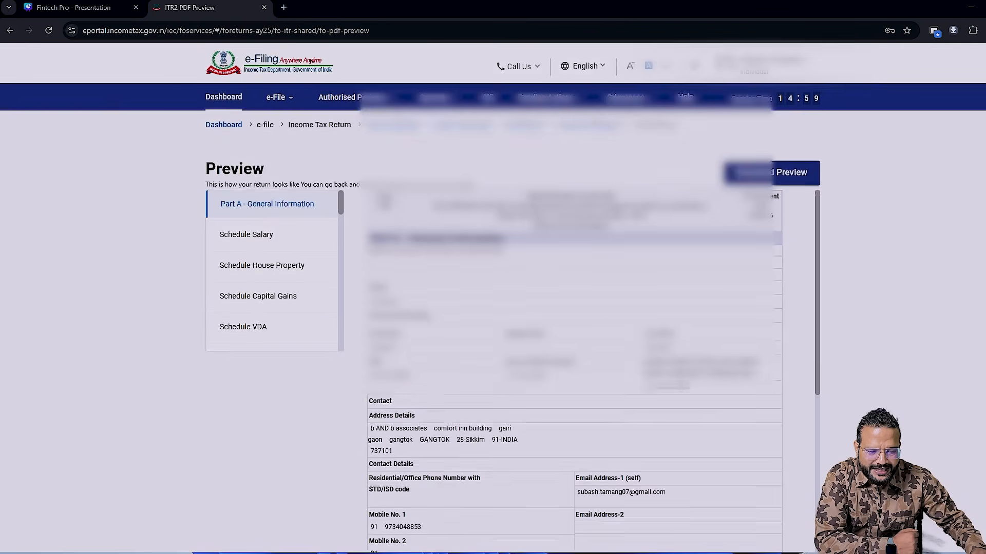
scroll(492, 308, down, 3)
click(744, 431)
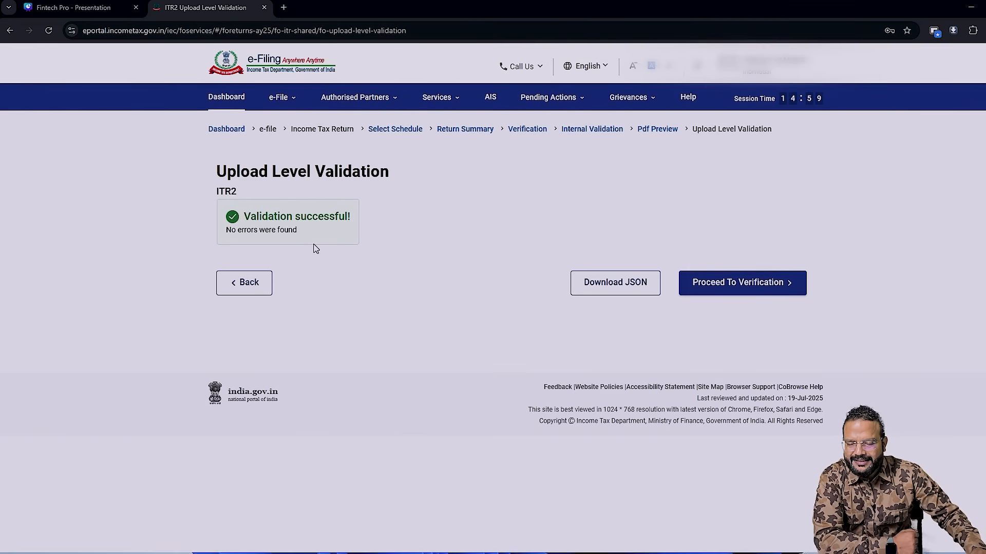
click(764, 291)
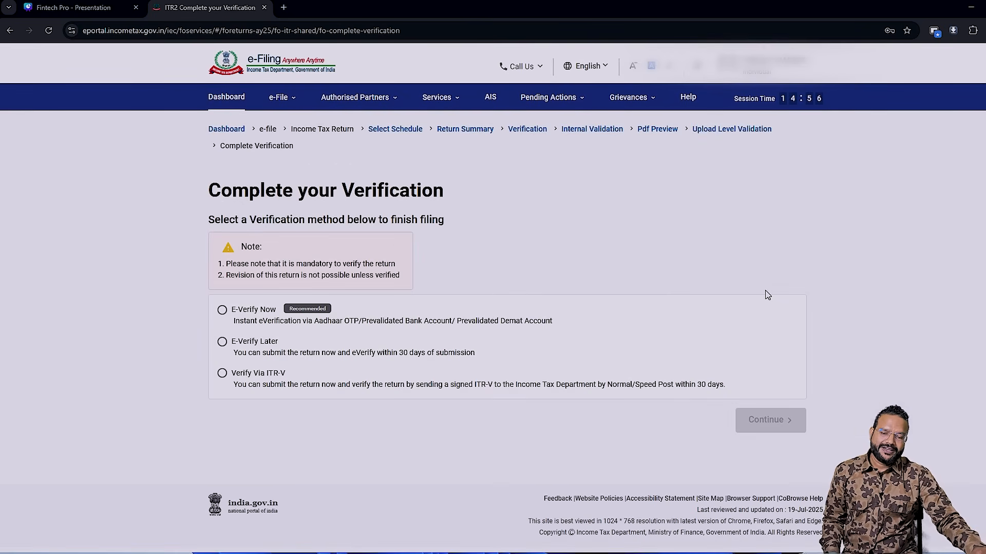
- Choose E-Verify Now and continue with verification by OTP on the mobile number registered with Aadhaar
click(222, 310)
click(790, 419)
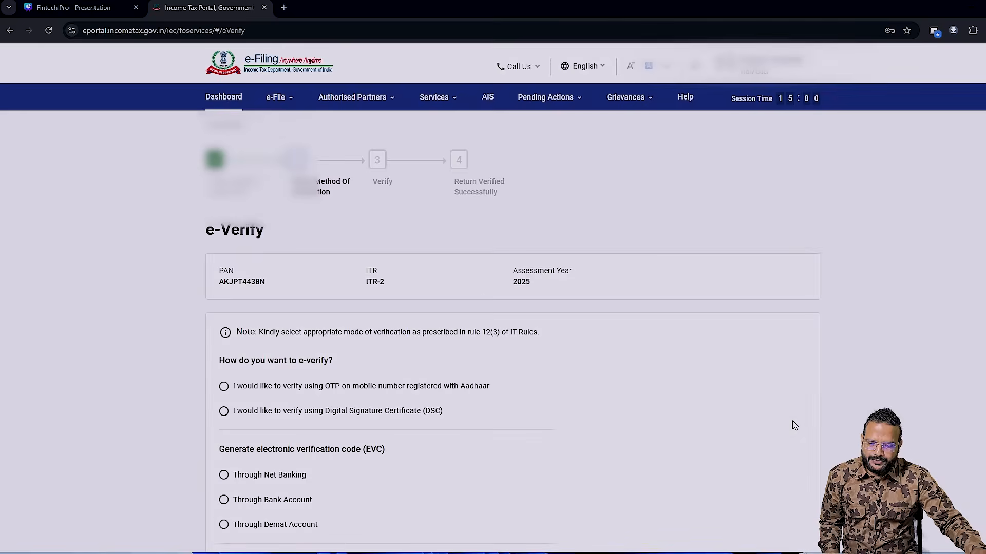
click(224, 306)
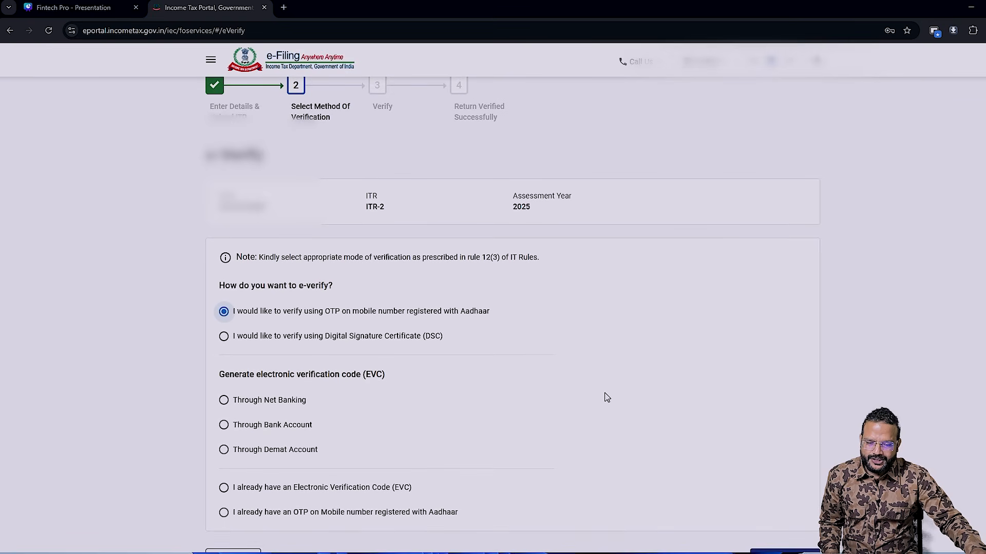
scroll(605, 396, down, 2)
click(781, 490)
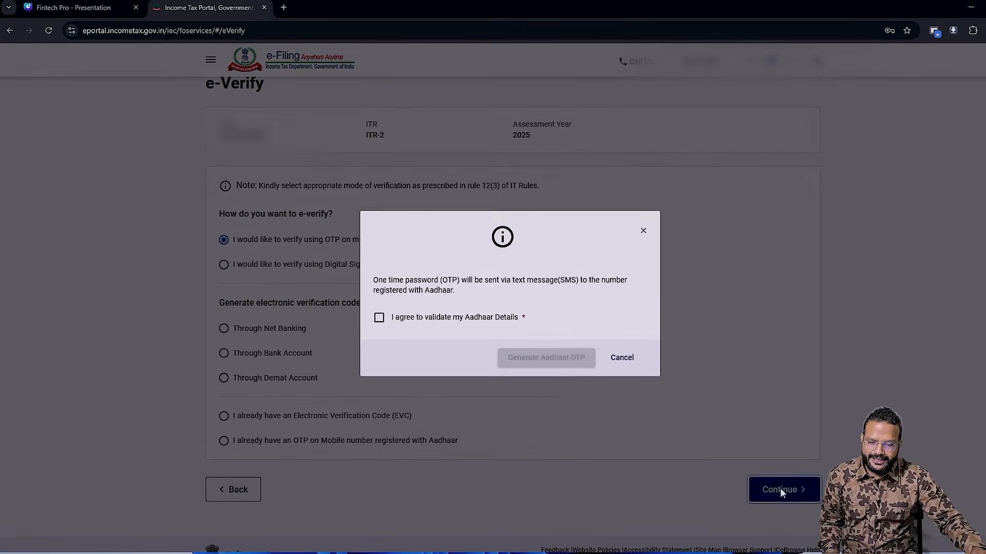